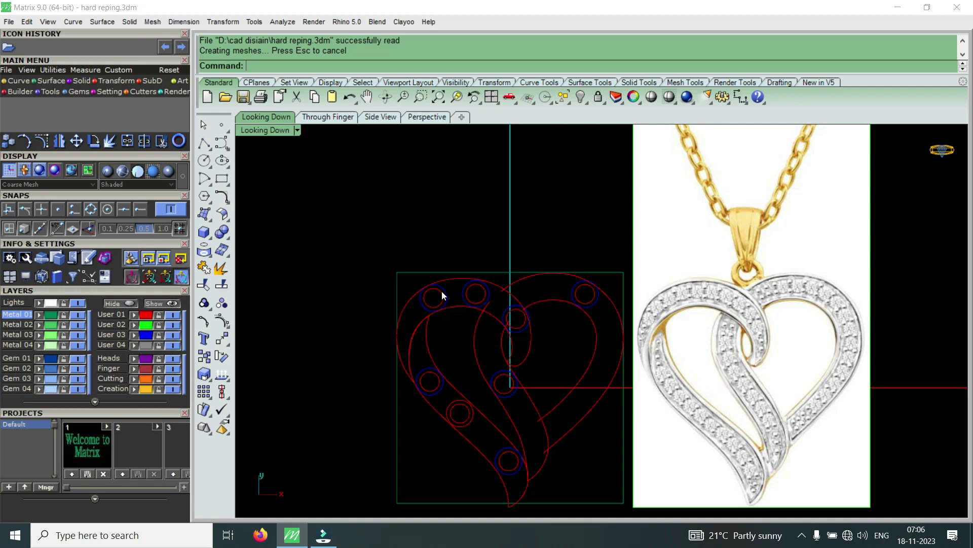
Maximize the Perspective view and orbit to look down on the heart
double_click(277, 132)
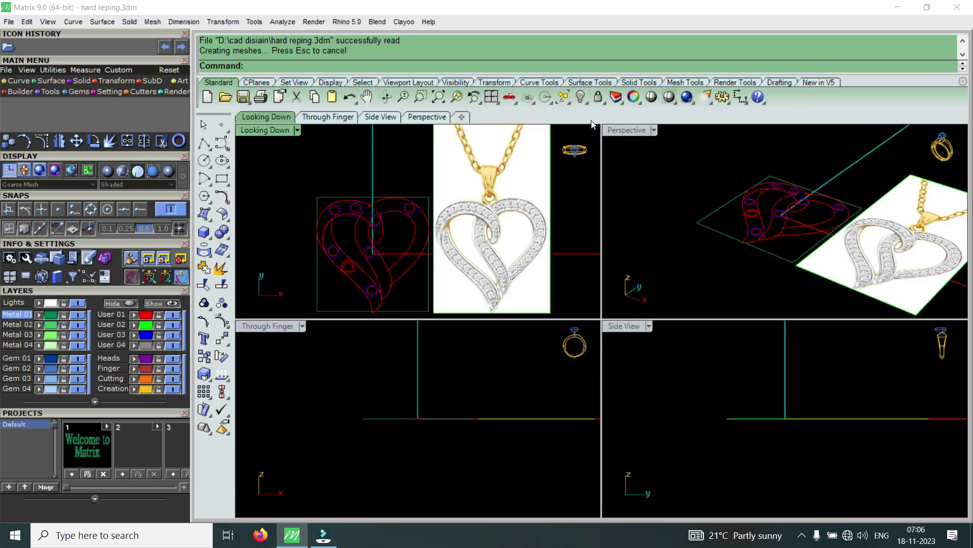
double_click(621, 132)
right_drag(593, 163, 625, 300)
scroll(518, 196, up, 5)
scroll(577, 223, up, 2)
scroll(578, 228, up, 2)
Box-select the first circle pairs around the heart outline
click(570, 202)
scroll(717, 201, down, 2)
drag(699, 197, 613, 231)
scroll(606, 188, down, 2)
scroll(713, 258, up, 1)
scroll(704, 263, down, 1)
scroll(608, 355, up, 3)
scroll(571, 370, up, 1)
Add the remaining circle pairs to the selection and hide them
drag(555, 419, 554, 420)
scroll(455, 306, down, 3)
scroll(613, 280, up, 3)
drag(532, 358, 528, 358)
scroll(527, 375, down, 3)
scroll(522, 421, up, 3)
drag(503, 489, 502, 487)
scroll(494, 458, down, 3)
scroll(643, 254, up, 3)
drag(631, 246, 630, 244)
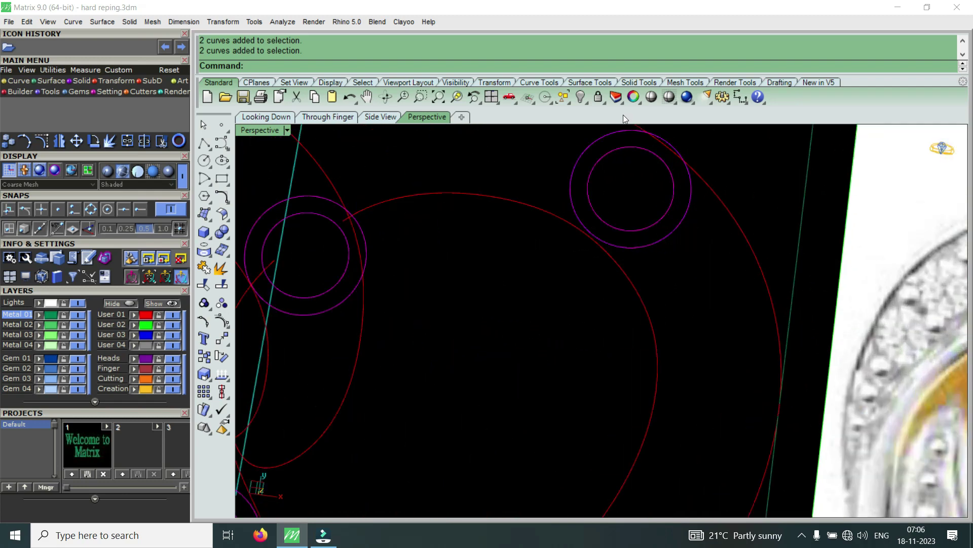
click(584, 96)
Orbit back to nearly top-down and switch to a maximized Top view
scroll(657, 227, down, 3)
scroll(657, 227, down, 2)
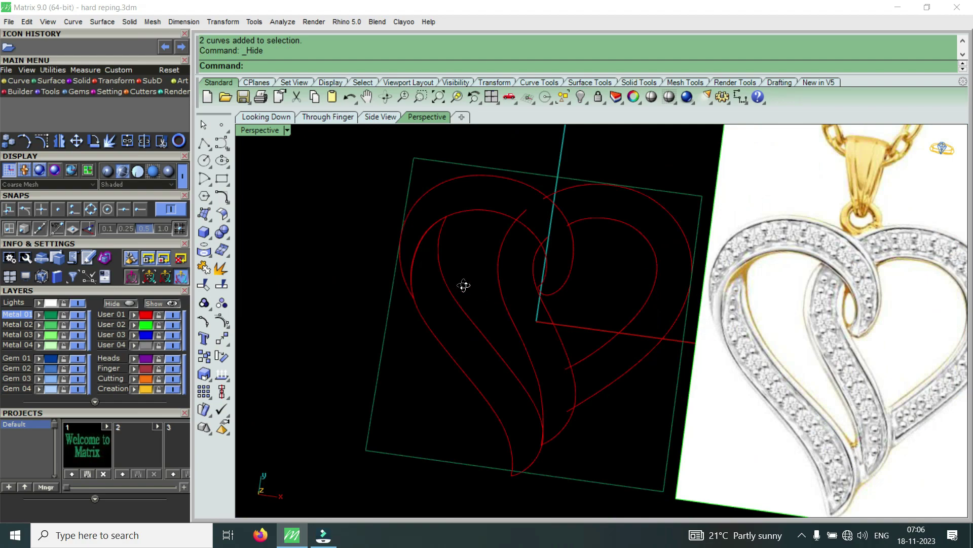
right_drag(463, 283, 481, 245)
scroll(476, 253, up, 2)
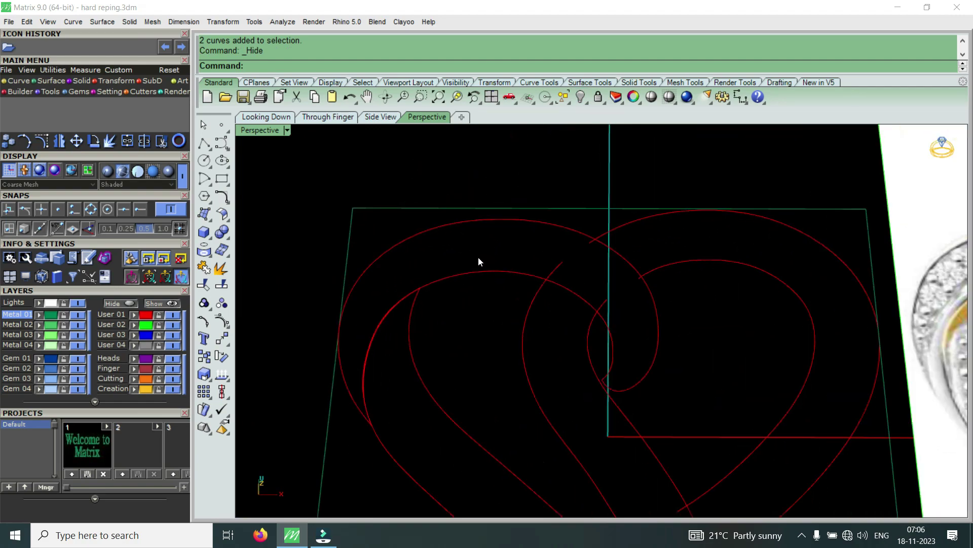
scroll(490, 260, down, 2)
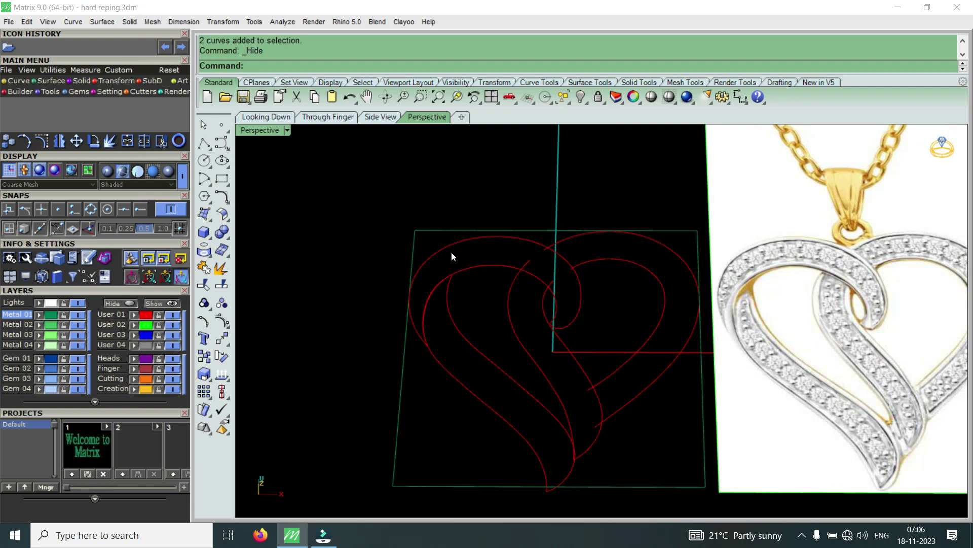
double_click(264, 130)
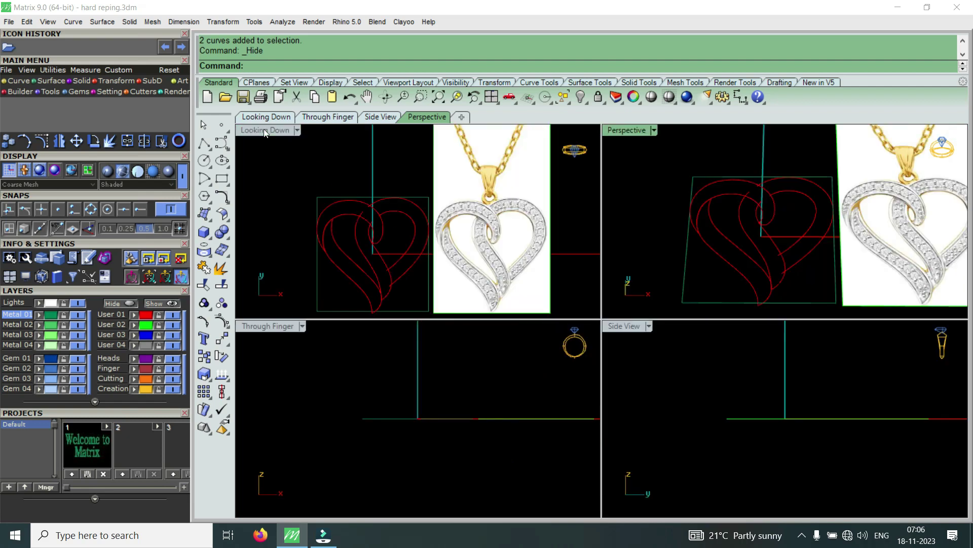
double_click(263, 130)
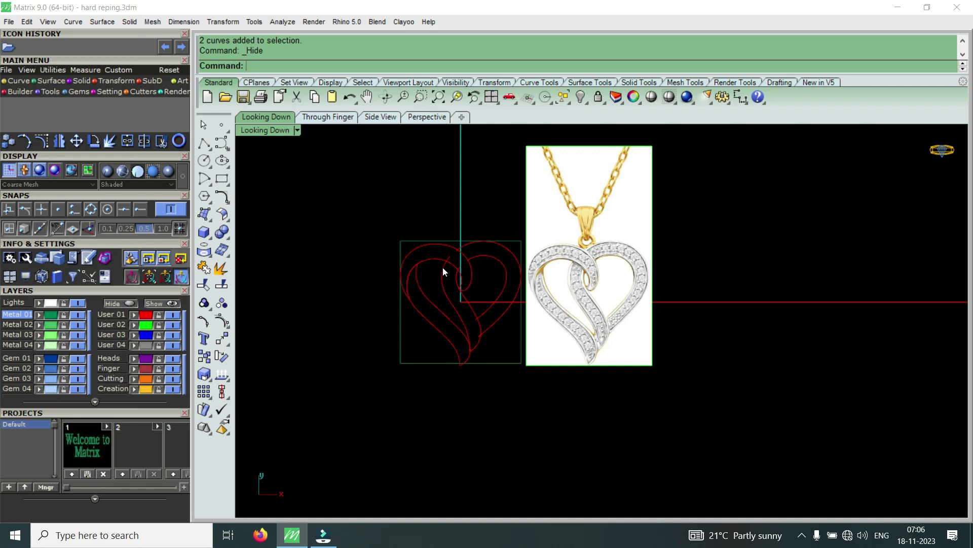
Create a paraboloid with its focus on the heart's left lobe, then shift it along Y
text(Pan)
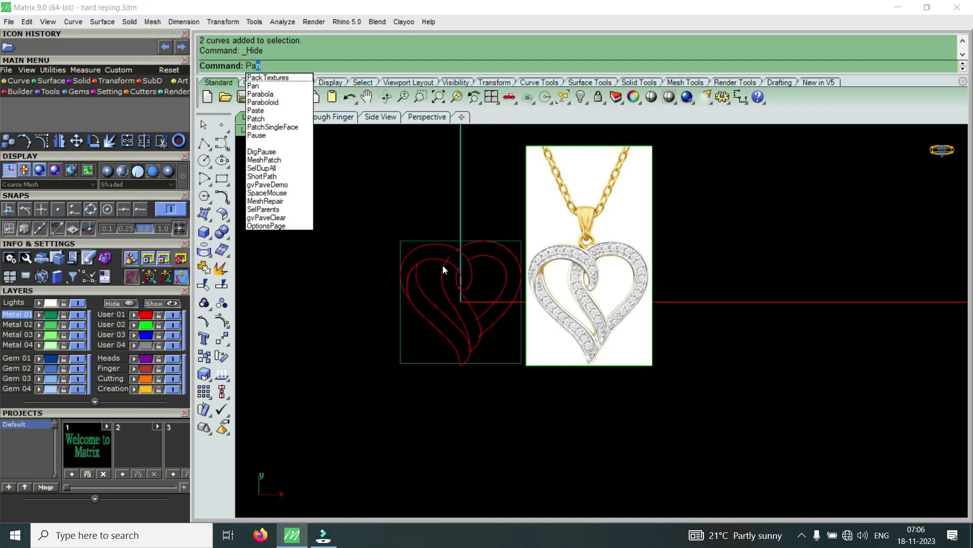
click(287, 104)
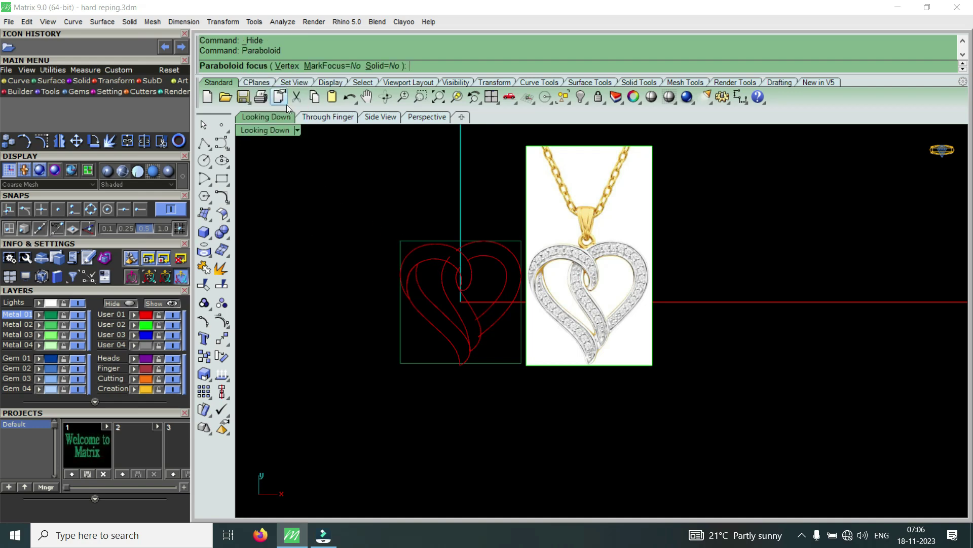
double_click(282, 130)
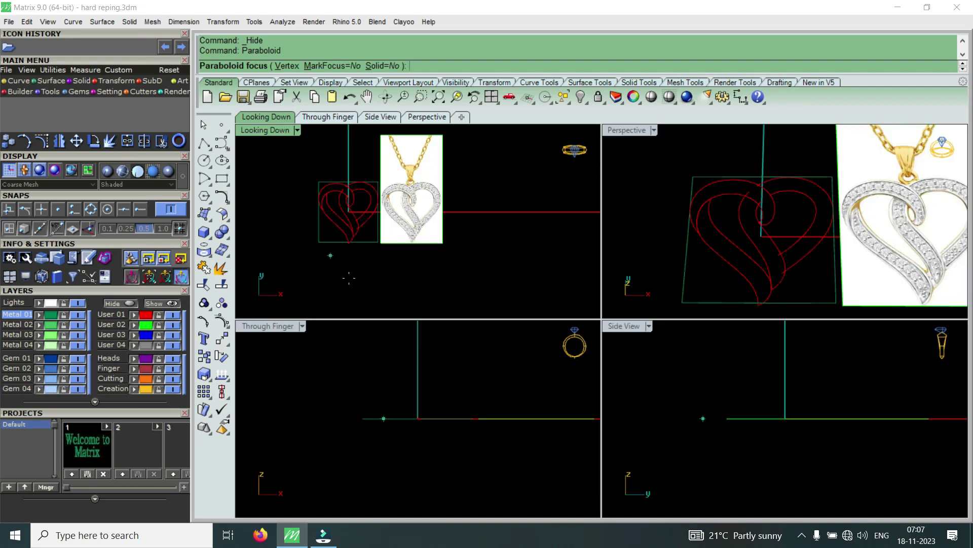
scroll(337, 197, up, 3)
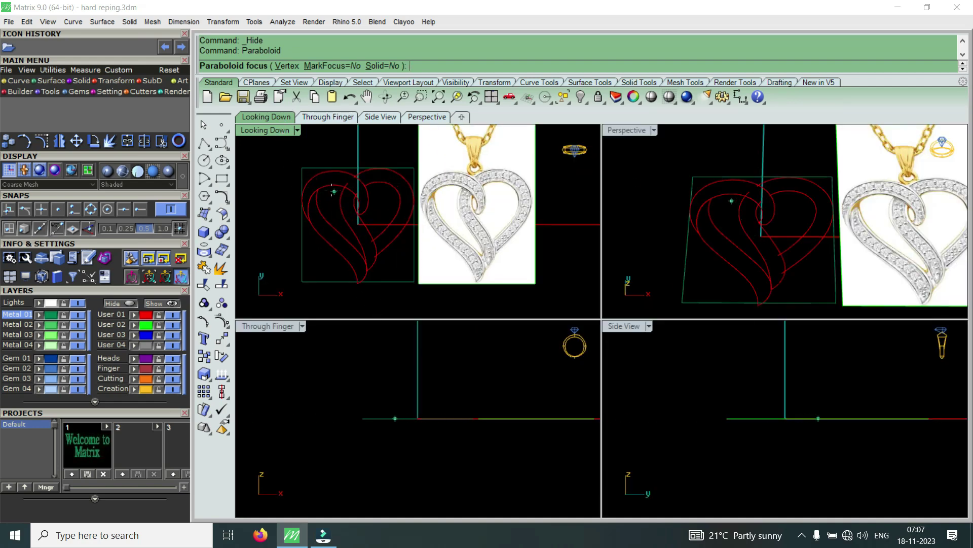
click(333, 184)
scroll(334, 282, down, 1)
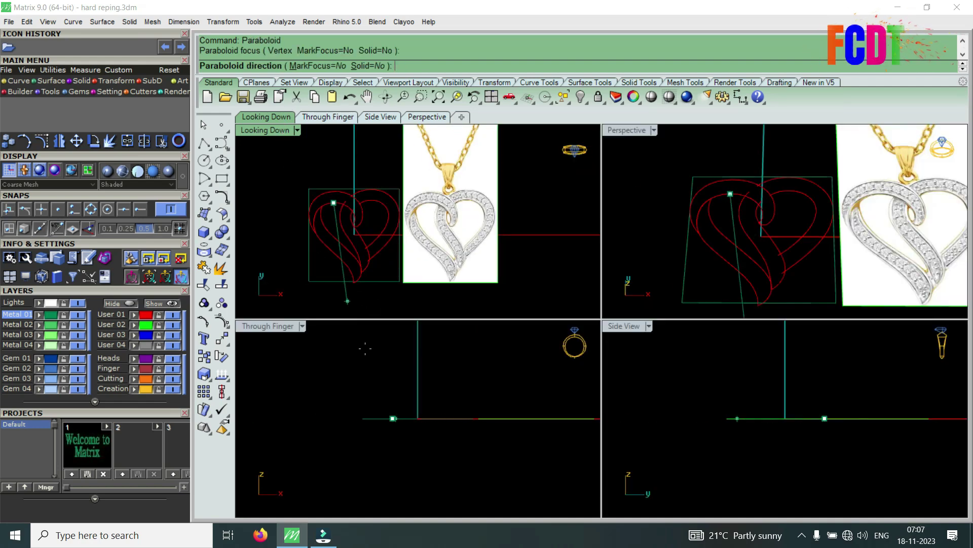
click(393, 448)
scroll(331, 212, up, 3)
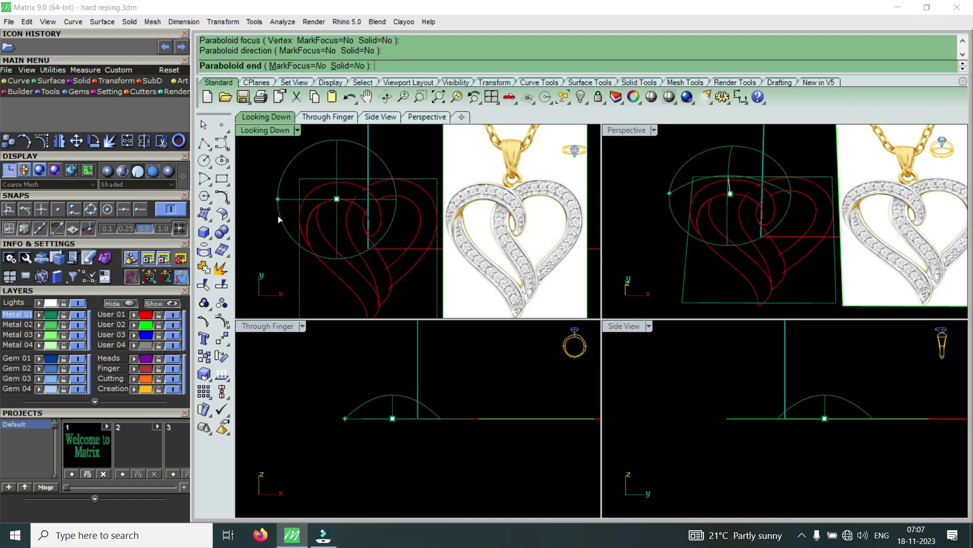
click(278, 215)
scroll(320, 191, up, 2)
mouse_move(337, 169)
mouse_down()
mouse_move(341, 182)
mouse_move(343, 173)
mouse_up()
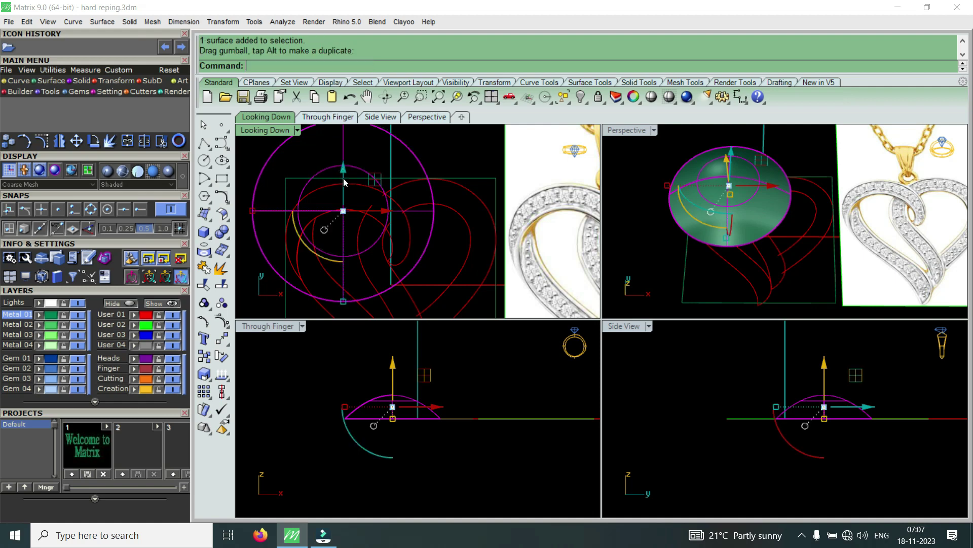
Scale the paraboloid down into a low, wide cap and lower it
scroll(391, 421, up, 3)
drag(396, 420, 400, 383)
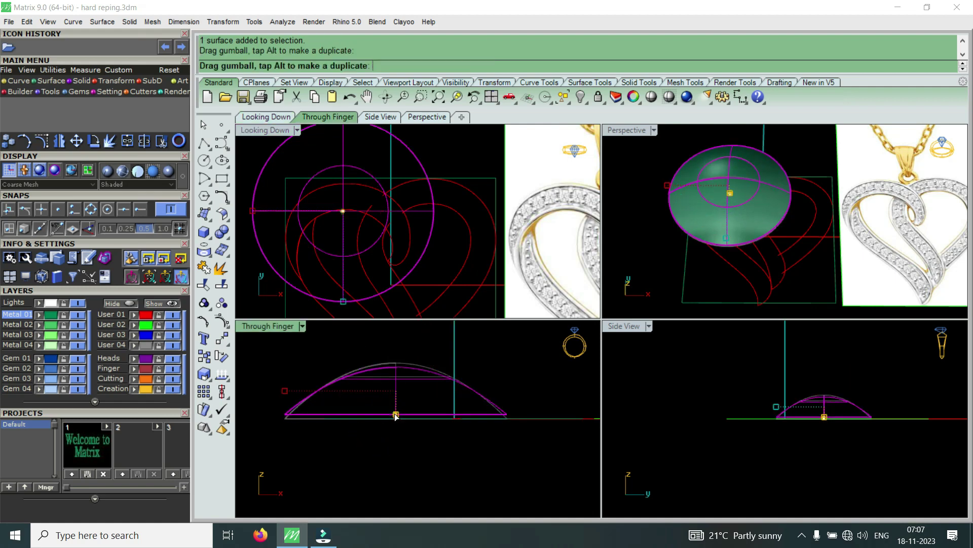
drag(395, 372, 396, 375)
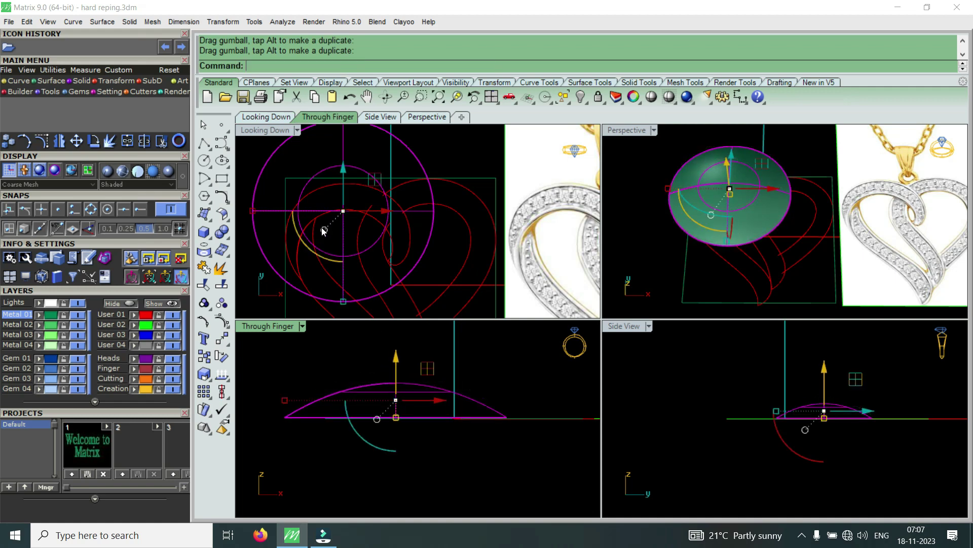
click(333, 232)
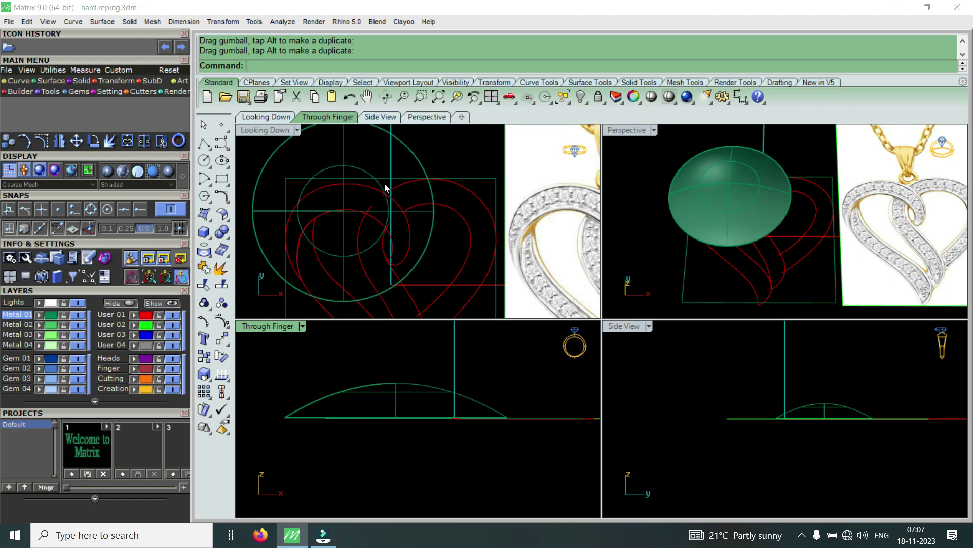
Select two heart curves for projection and maximize the Perspective view
scroll(361, 201, up, 2)
scroll(363, 206, up, 2)
click(363, 204)
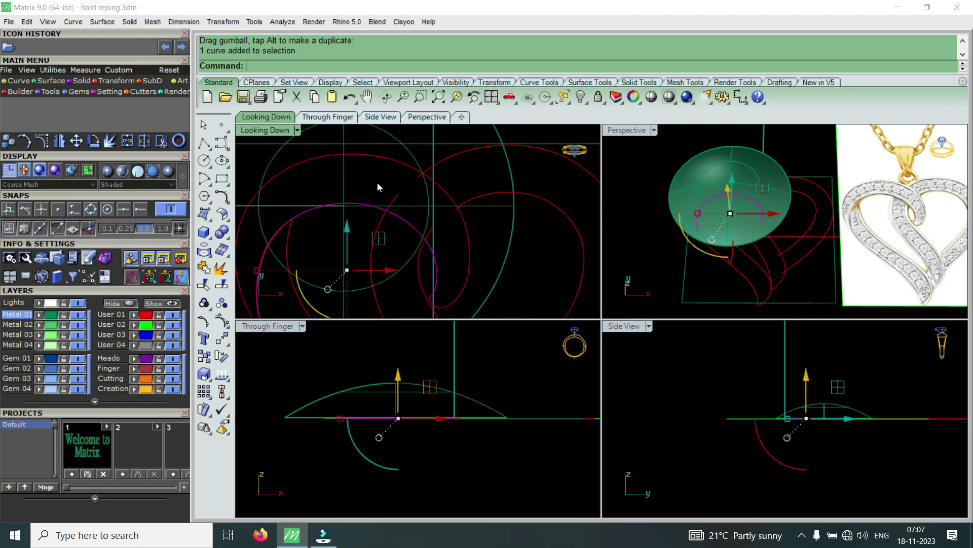
shift+click(387, 160)
click(612, 138)
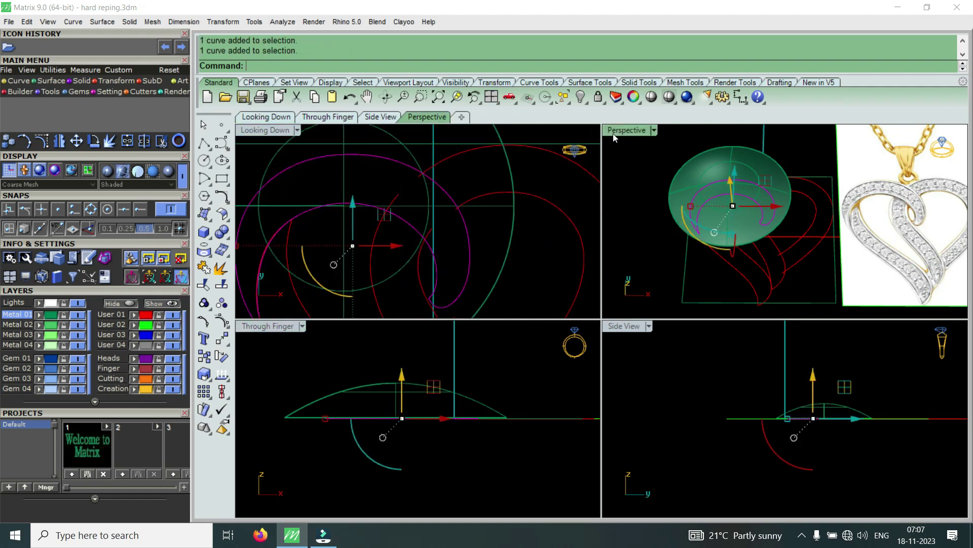
double_click(612, 135)
scroll(501, 253, up, 2)
Project the selected heart curves onto the dome surface
scroll(501, 253, up, 3)
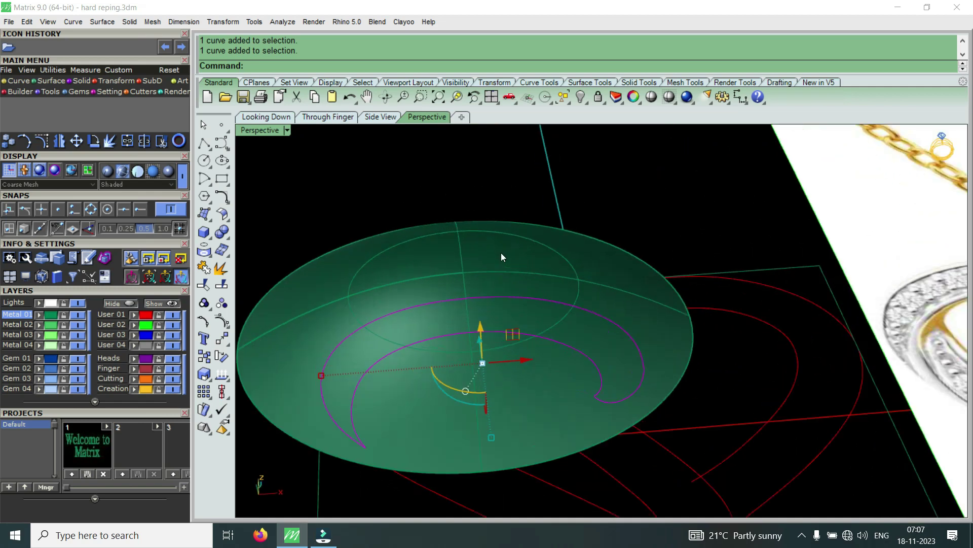
text(Pj)
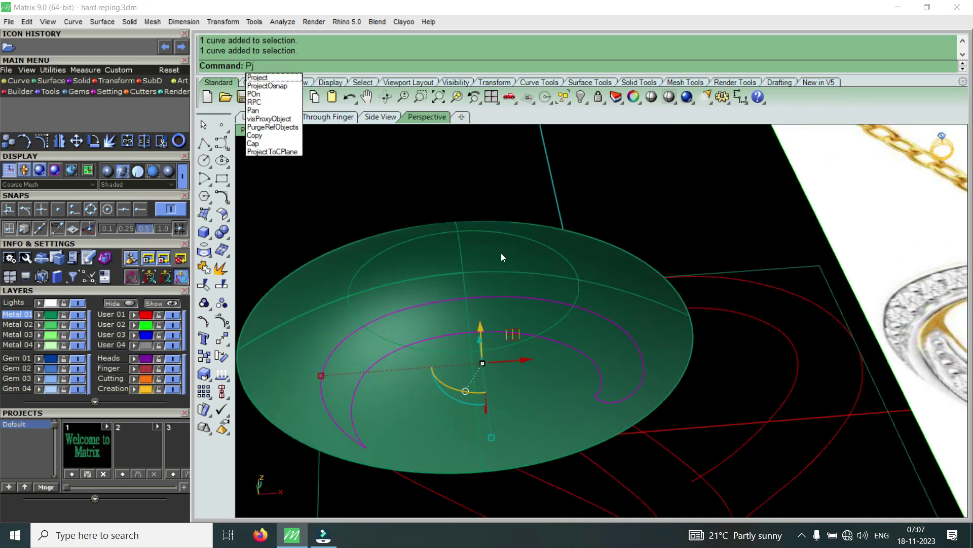
click(261, 78)
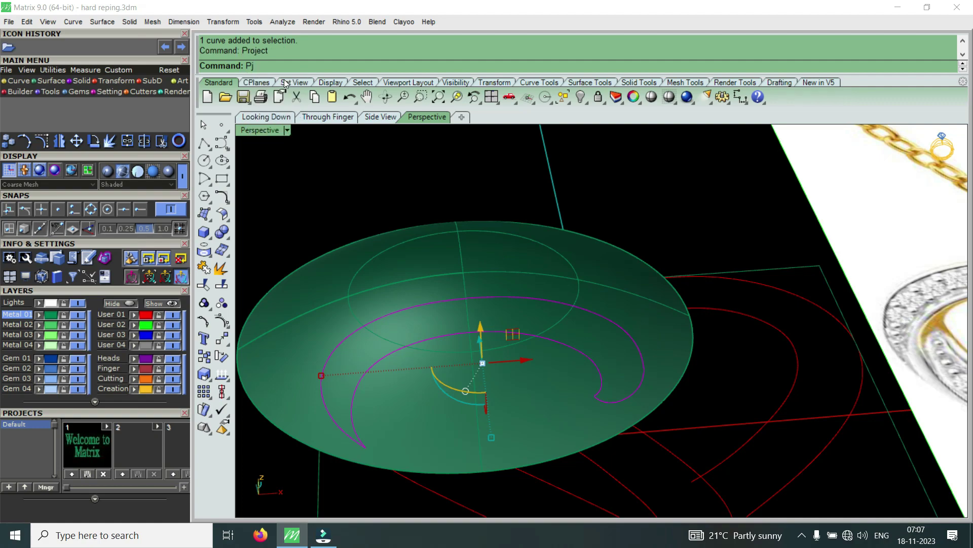
click(482, 257)
key(Return)
Orbit around the dome, select it, and accidentally drag it to the left
mouse_move(482, 257)
right_down()
mouse_move(454, 241)
mouse_move(519, 240)
mouse_move(558, 269)
mouse_move(351, 355)
right_up()
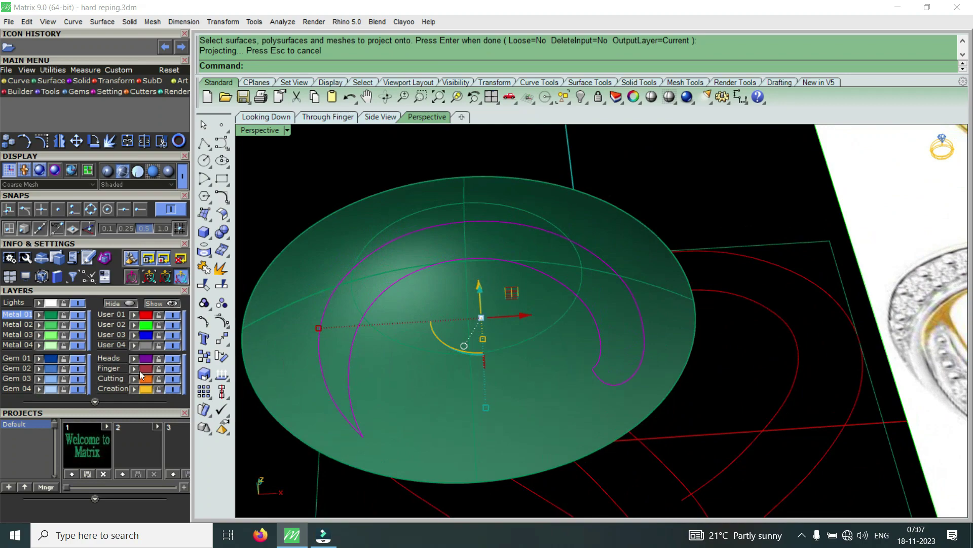
scroll(480, 340, down, 2)
click(480, 336)
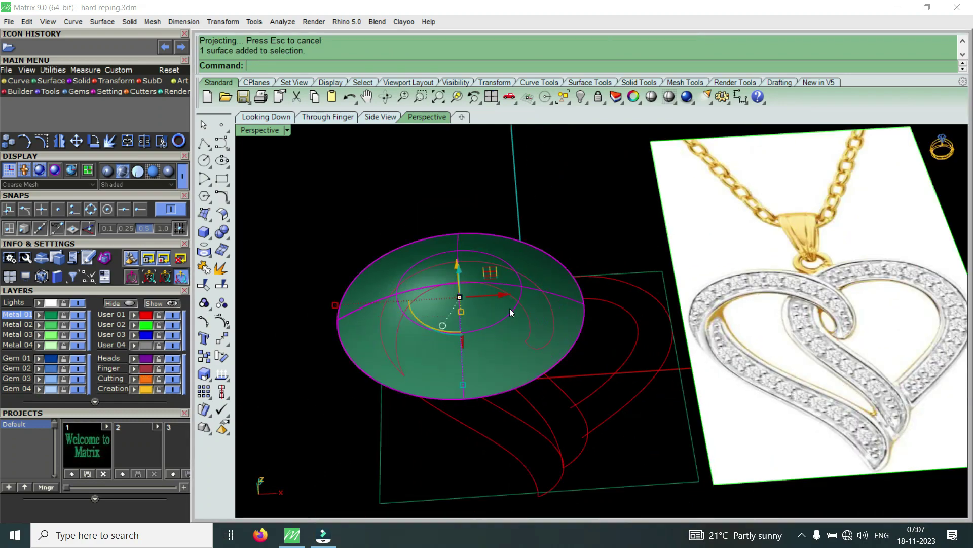
scroll(509, 308, down, 3)
right_drag(509, 308, 506, 369)
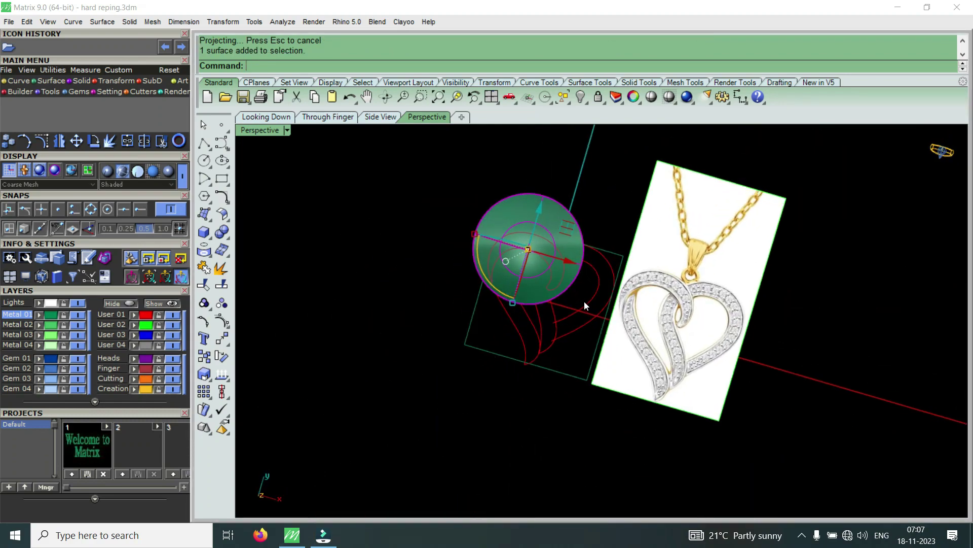
mouse_move(540, 218)
mouse_down()
mouse_move(552, 322)
mouse_move(390, 277)
mouse_up()
scroll(564, 327, up, 3)
mouse_move(563, 328)
right_down()
mouse_move(532, 147)
mouse_move(521, 241)
mouse_move(615, 205)
mouse_move(554, 321)
mouse_move(590, 290)
right_up()
Undo the dome move twice, orbit to an edge-on view, and reselect the dome
key(ctrl+z)
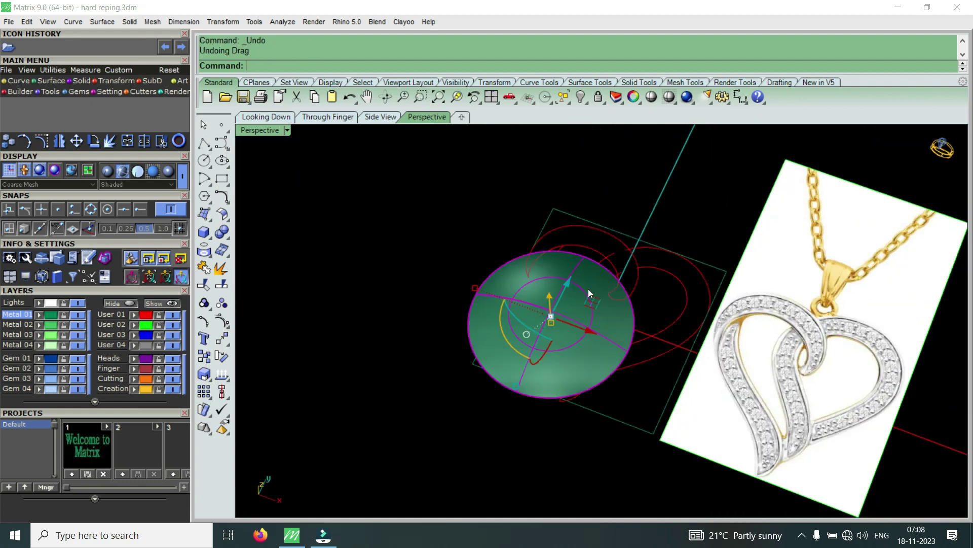
key(ctrl+z)
key(Escape)
mouse_move(589, 292)
right_down()
mouse_move(582, 324)
mouse_move(637, 239)
right_up()
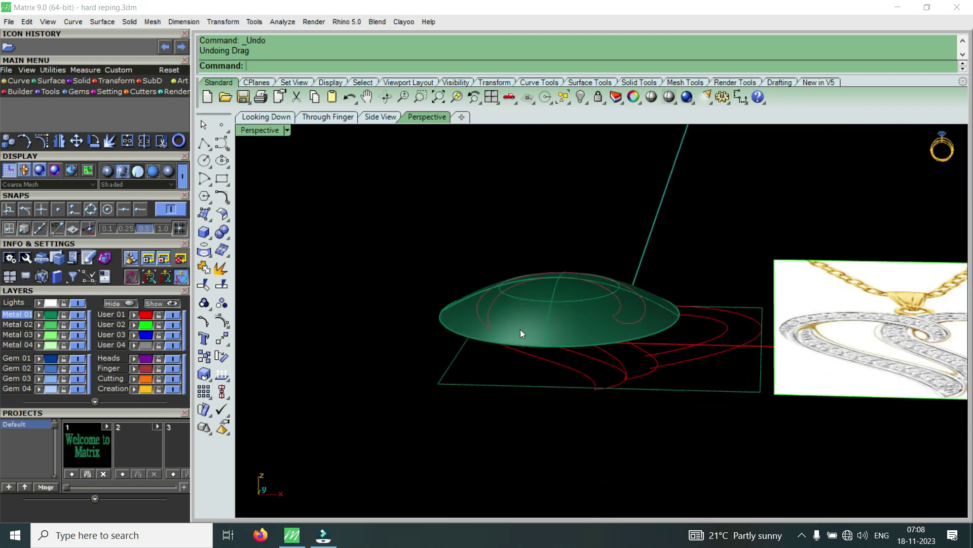
right_drag(520, 329, 503, 327)
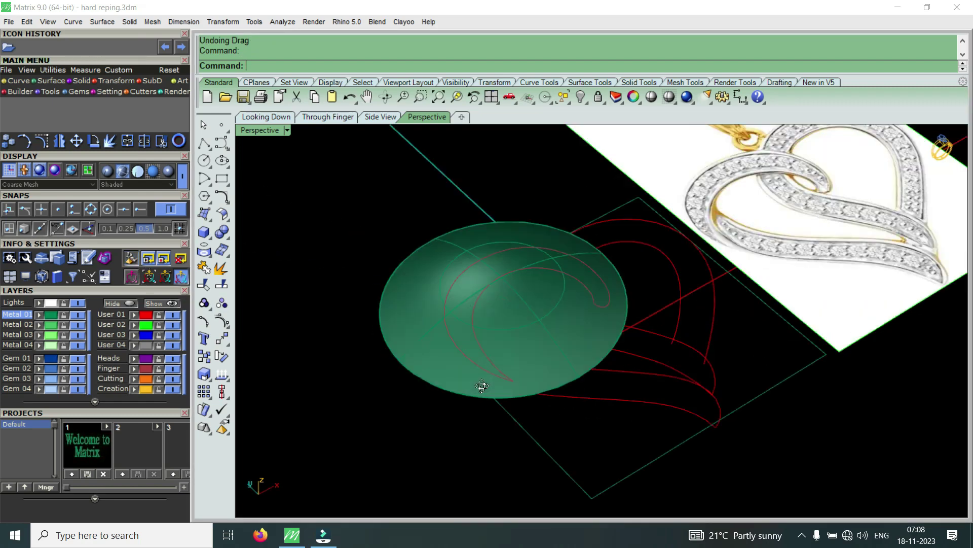
key(Home)
click(564, 344)
Drag the dome along X away from the projected curves
right_drag(668, 310, 561, 395)
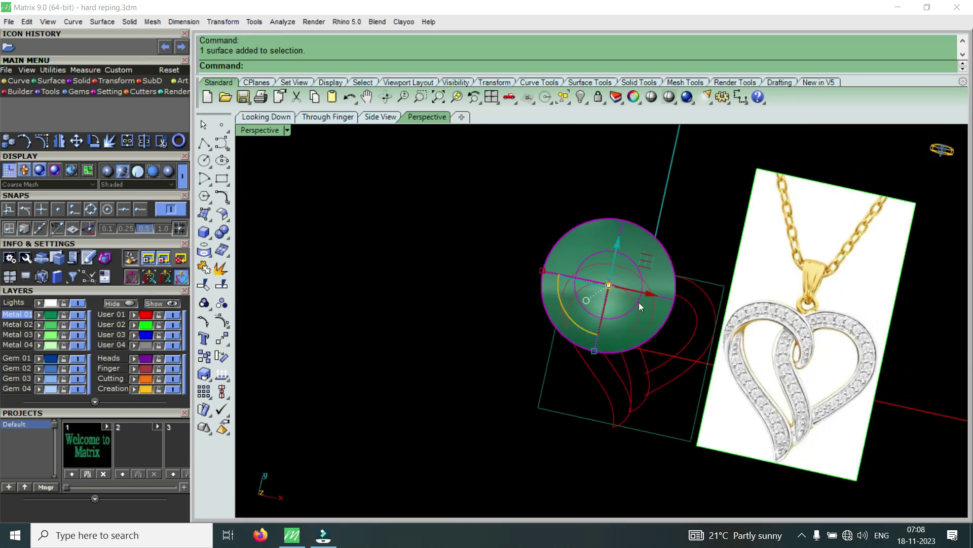
drag(647, 290, 497, 320)
scroll(613, 352, up, 2)
mouse_move(613, 352)
right_down()
mouse_move(622, 218)
mouse_move(733, 306)
mouse_move(548, 271)
mouse_move(623, 320)
mouse_move(665, 383)
mouse_move(706, 211)
mouse_move(730, 209)
mouse_move(769, 208)
mouse_move(700, 322)
mouse_move(669, 324)
mouse_move(687, 260)
mouse_move(606, 343)
mouse_move(704, 284)
mouse_move(569, 287)
mouse_move(728, 299)
mouse_move(779, 345)
right_up()
scroll(675, 317, up, 3)
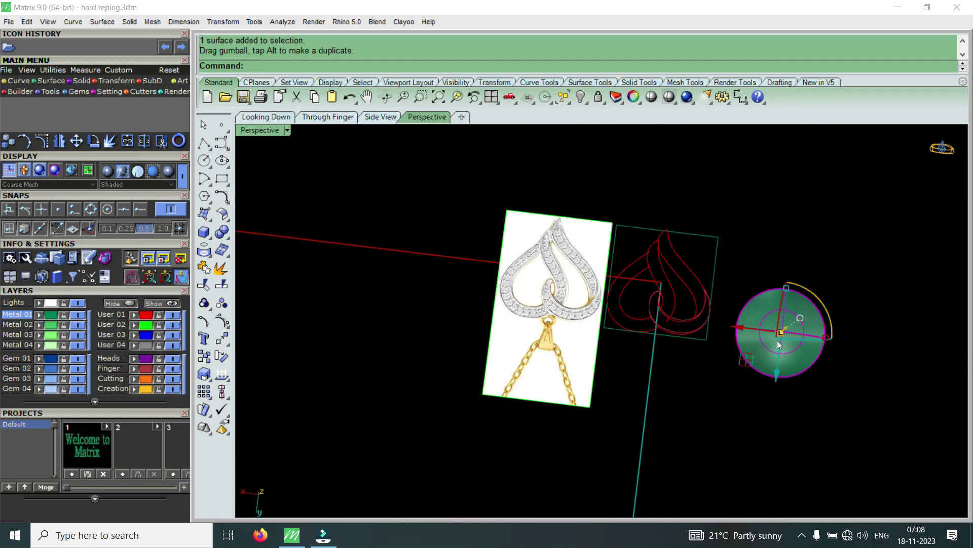
drag(738, 329, 782, 326)
View the curves from a low side angle and select the upper projected curve
scroll(782, 327, up, 3)
mouse_move(671, 390)
right_down()
mouse_move(702, 219)
mouse_move(679, 272)
mouse_move(743, 274)
mouse_move(510, 304)
mouse_move(422, 344)
mouse_move(513, 260)
mouse_move(497, 266)
mouse_move(686, 318)
right_up()
click(540, 288)
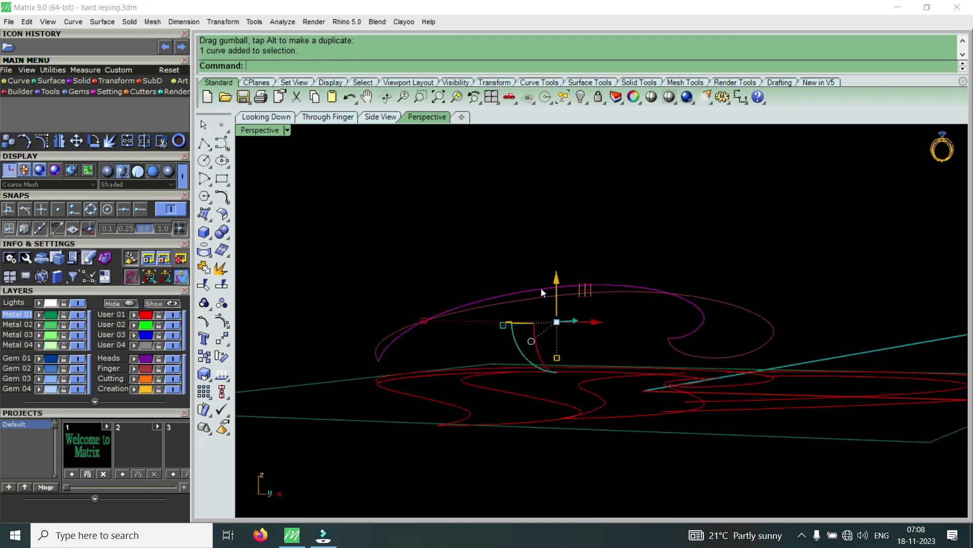
mouse_move(534, 291)
right_down()
mouse_move(501, 336)
mouse_move(531, 312)
right_up()
text(Re)
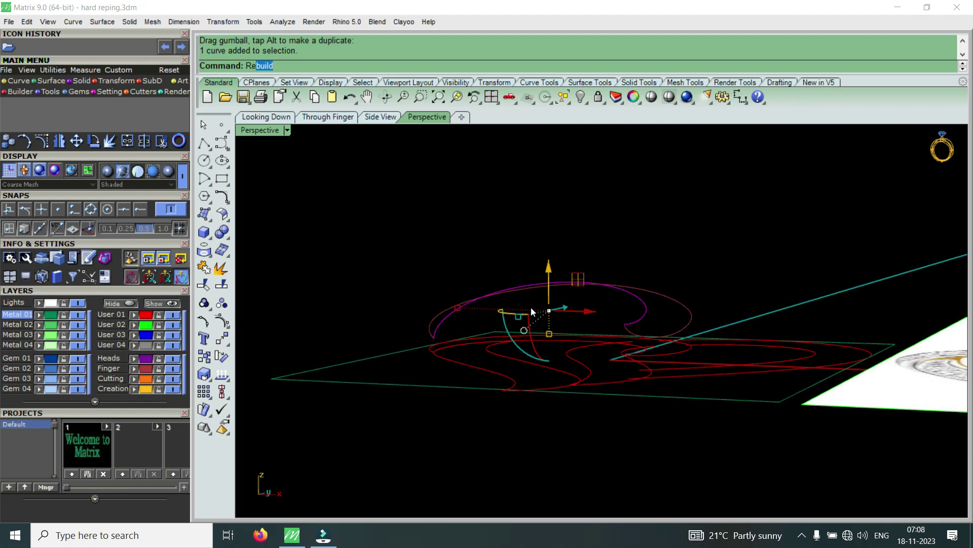
Rebuild both projected heart curves from 70 to 15 points at degree 3
key(Return)
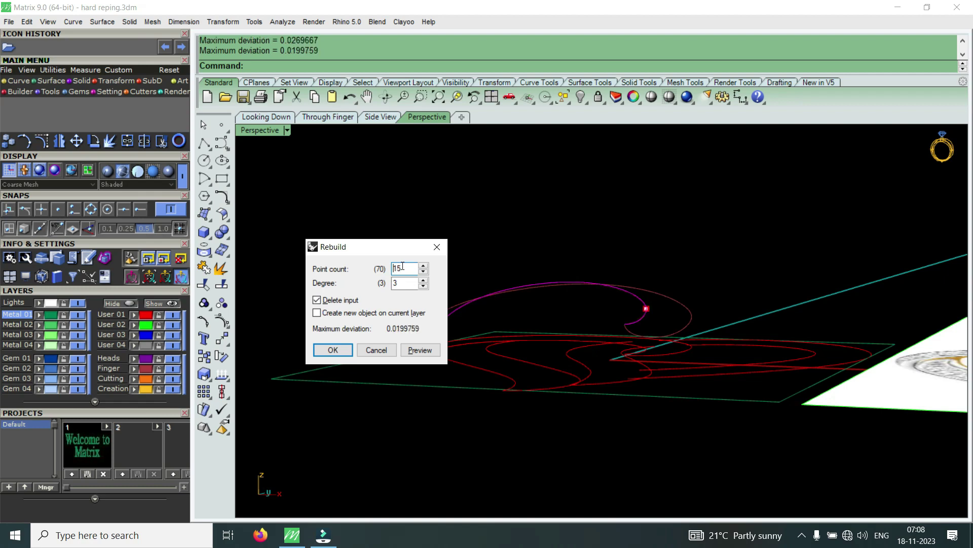
click(333, 350)
scroll(463, 287, up, 3)
click(450, 269)
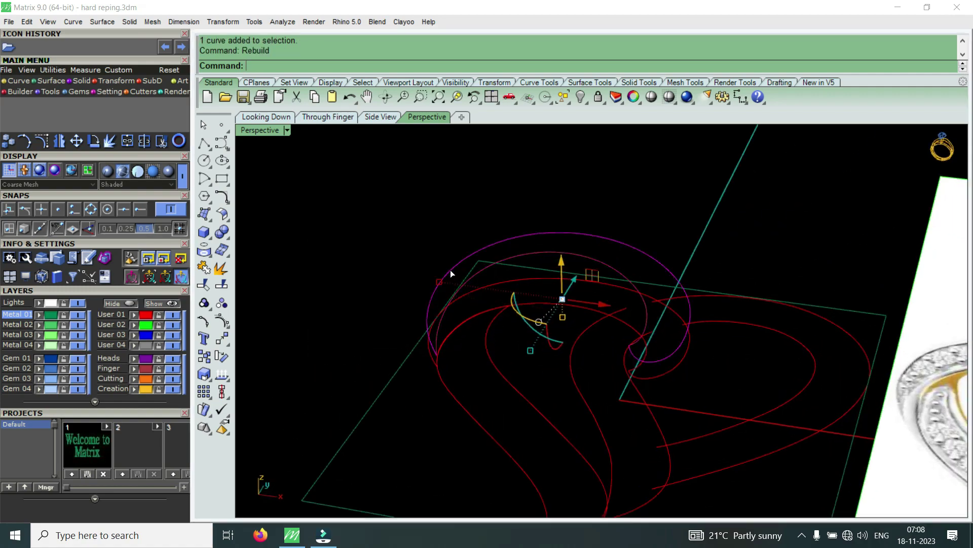
click(332, 349)
Show a projected heart curve's control points and lift its crest pair upward
mouse_move(432, 367)
right_down()
mouse_move(553, 384)
mouse_move(433, 228)
mouse_move(515, 263)
mouse_move(532, 308)
mouse_move(507, 294)
mouse_move(548, 307)
mouse_move(507, 310)
mouse_move(538, 307)
right_up()
click(532, 308)
click(41, 147)
scroll(561, 322, up, 3)
scroll(560, 321, up, 2)
scroll(576, 282, up, 2)
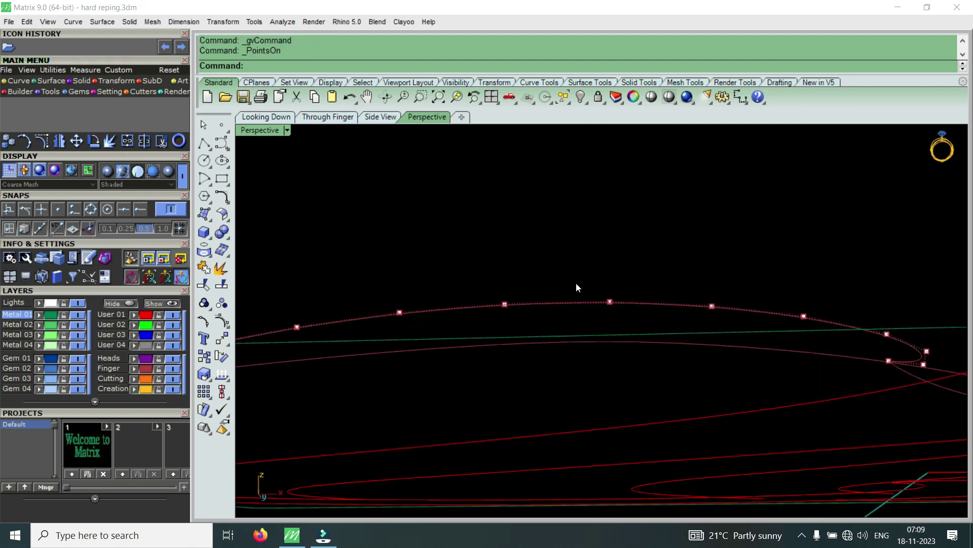
drag(596, 316, 596, 316)
drag(557, 262, 570, 262)
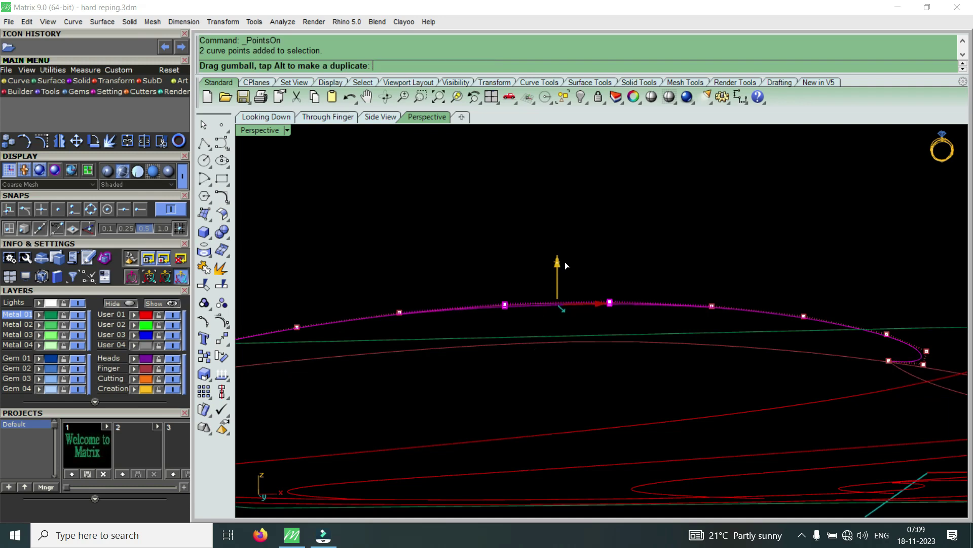
mouse_move(570, 263)
right_down()
mouse_move(612, 286)
mouse_move(669, 289)
mouse_move(796, 335)
right_up()
Raise a second pair of control points toward the dome and pick further points
drag(826, 336, 826, 337)
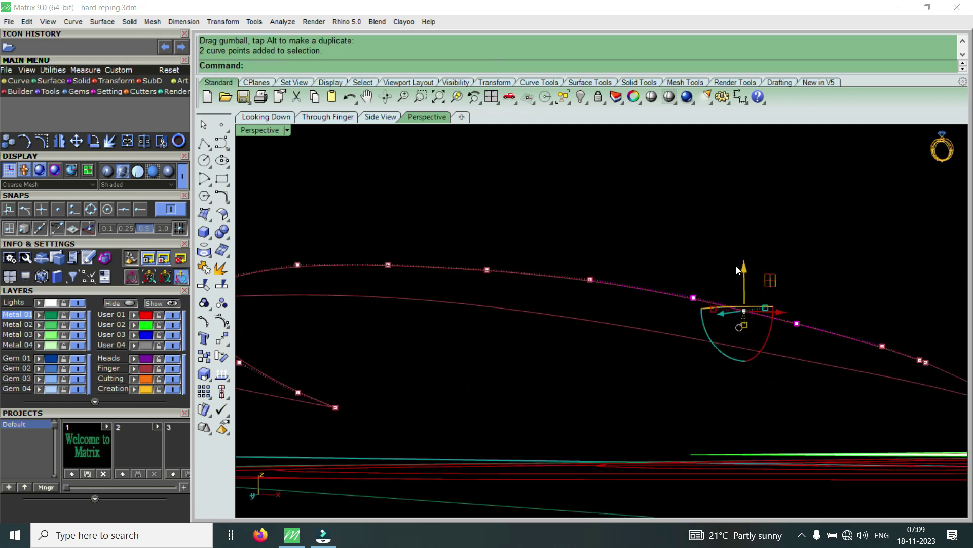
drag(743, 270, 755, 263)
mouse_move(755, 263)
right_down()
mouse_move(799, 310)
mouse_move(824, 315)
right_up()
scroll(778, 301, up, 3)
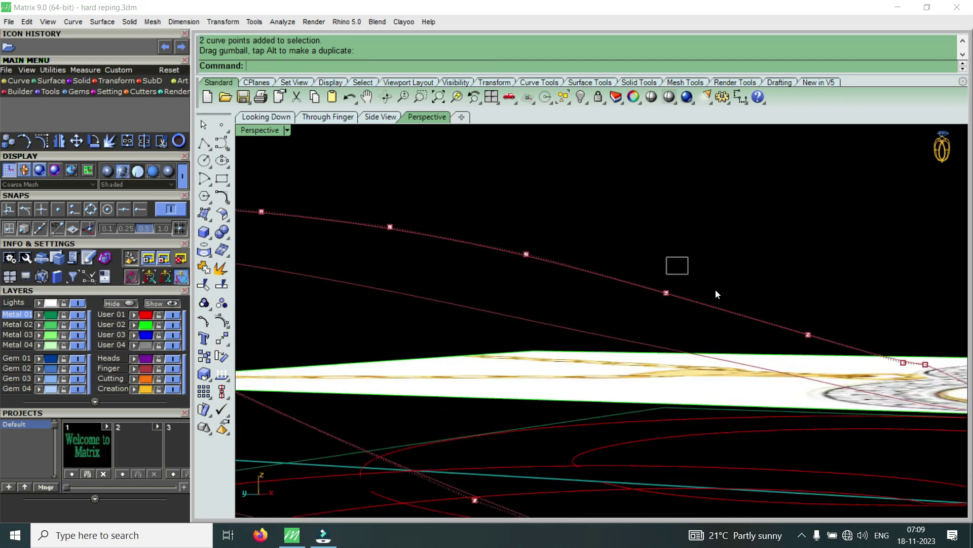
drag(716, 290, 828, 348)
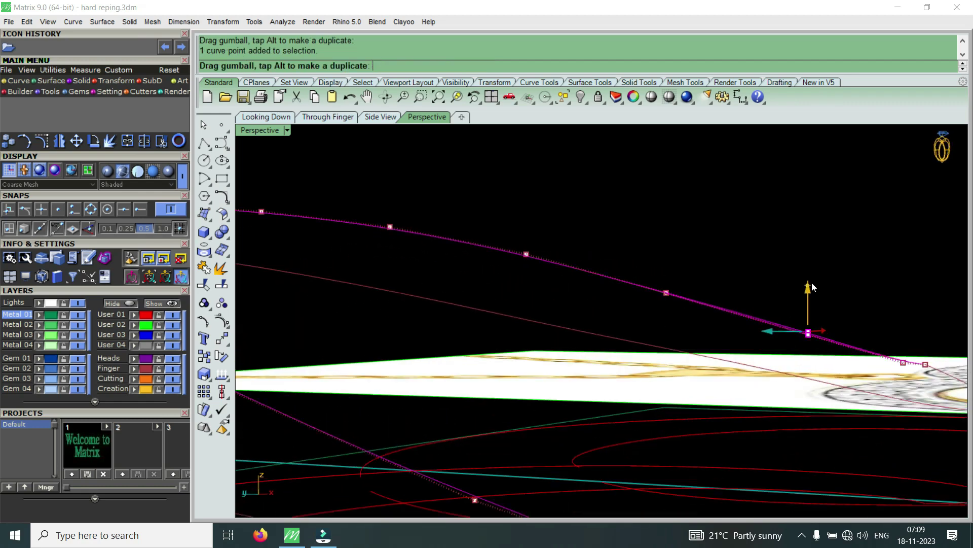
drag(613, 243, 698, 318)
Lift two control points near the curve's end slightly upward
right_drag(677, 248, 459, 282)
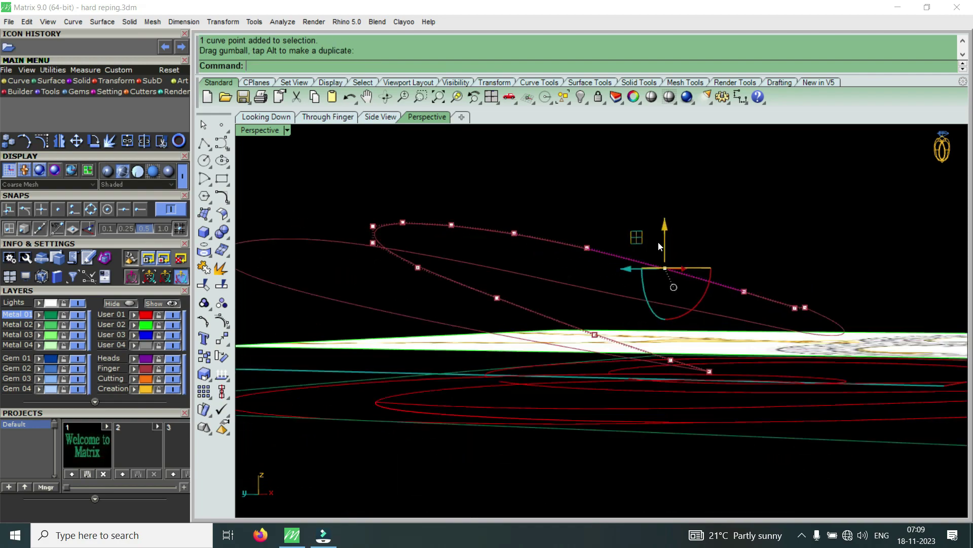
scroll(459, 283, up, 3)
scroll(469, 280, up, 3)
scroll(543, 271, up, 2)
drag(678, 346, 678, 346)
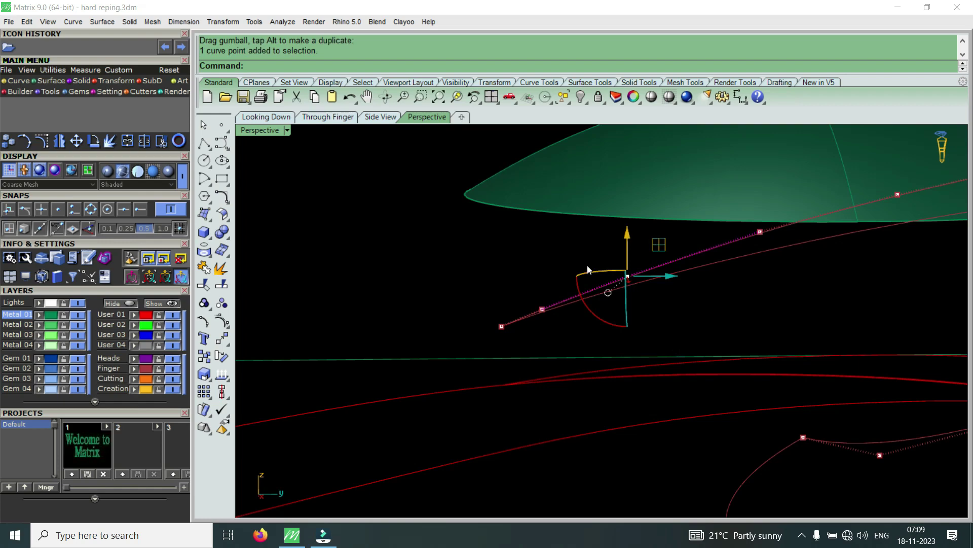
drag(525, 257, 665, 347)
drag(588, 254, 604, 245)
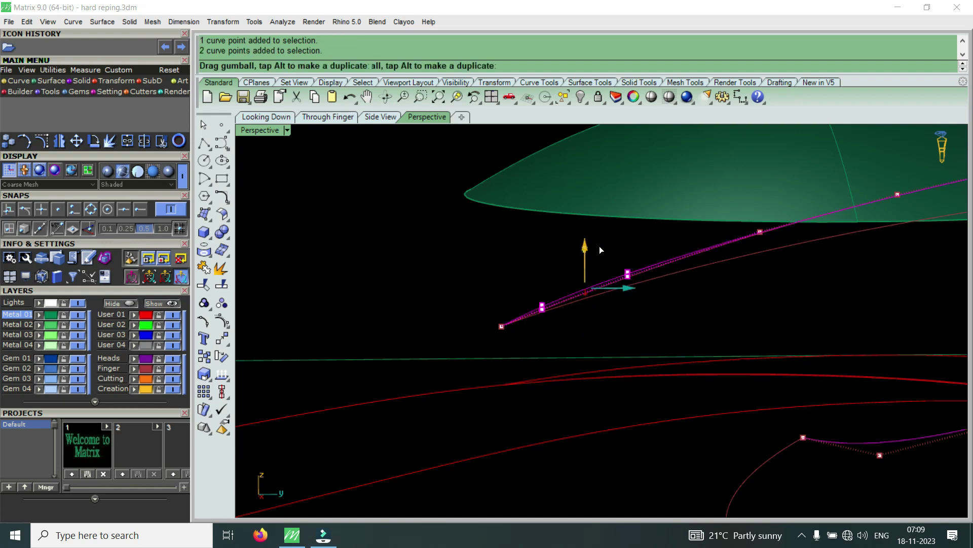
Nudge three more control-point pairs upward so the curve follows the dome
key(Escape)
right_drag(605, 244, 706, 263)
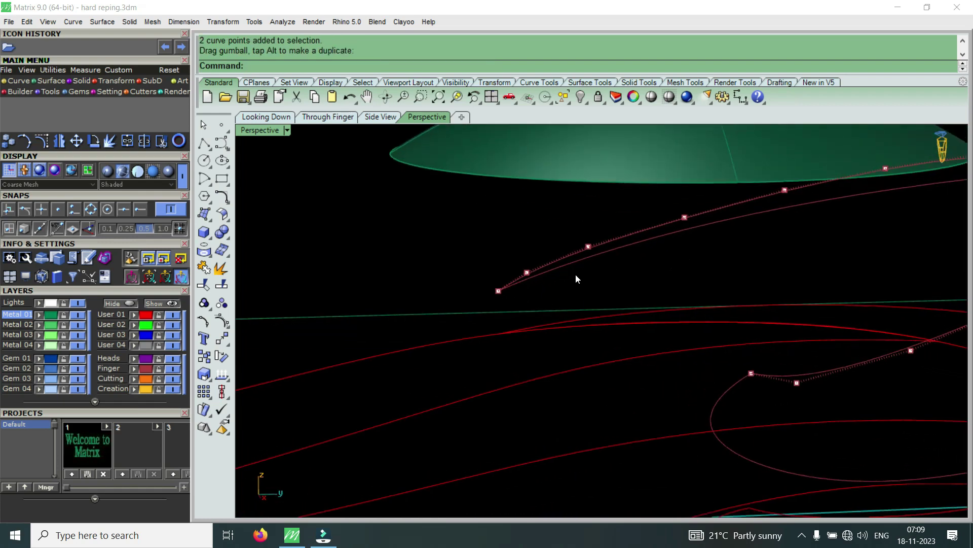
drag(704, 202, 704, 202)
drag(640, 193, 649, 184)
mouse_move(649, 184)
right_down()
mouse_move(627, 251)
mouse_move(675, 234)
mouse_move(558, 284)
right_up()
drag(525, 300, 665, 224)
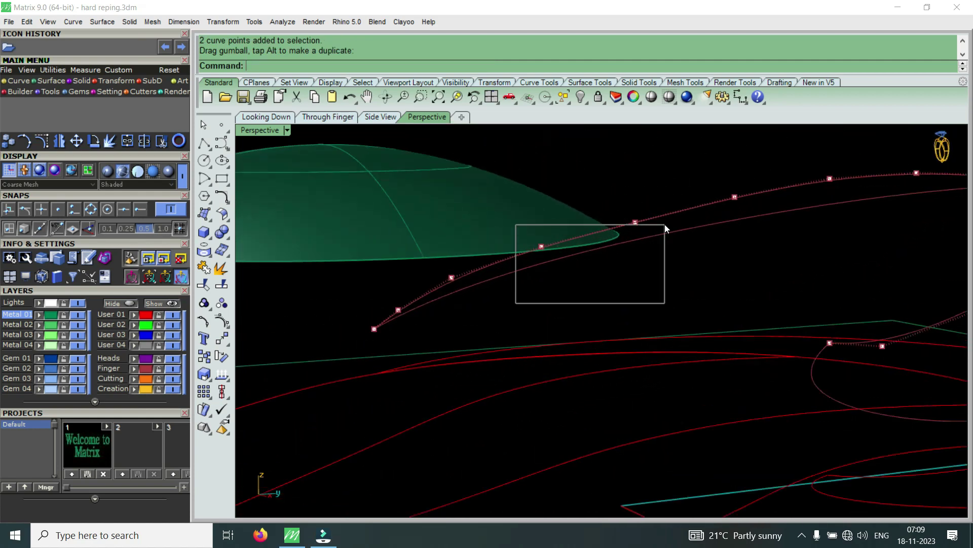
drag(589, 196, 602, 190)
key(Escape)
mouse_move(601, 190)
right_down()
mouse_move(601, 214)
mouse_move(646, 202)
mouse_move(536, 171)
right_up()
drag(537, 172, 679, 287)
drag(610, 200, 614, 196)
Raise the control-point pairs at the curve's top to match the dome's curvature
key(Escape)
mouse_move(615, 196)
right_down()
mouse_move(619, 213)
mouse_move(685, 192)
mouse_move(672, 202)
mouse_move(569, 196)
right_up()
drag(522, 174, 656, 272)
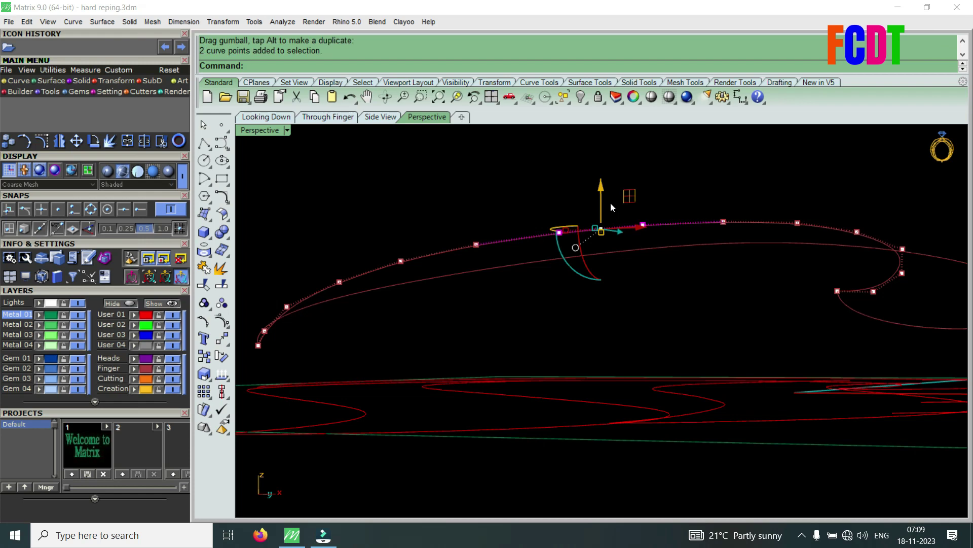
drag(606, 188, 614, 178)
mouse_move(613, 178)
right_down()
mouse_move(634, 205)
mouse_move(504, 188)
right_up()
drag(576, 196, 570, 188)
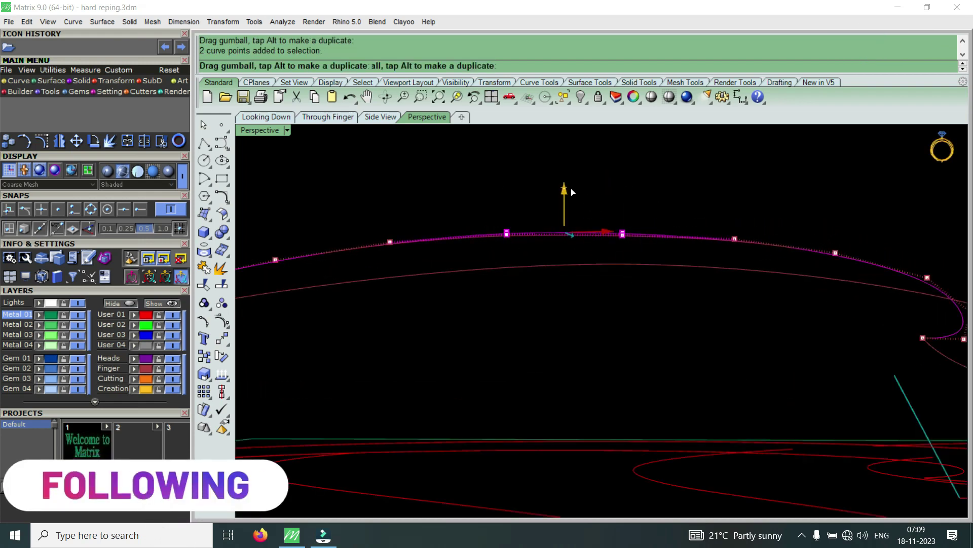
key(Escape)
right_drag(604, 203, 655, 208)
drag(455, 201, 579, 299)
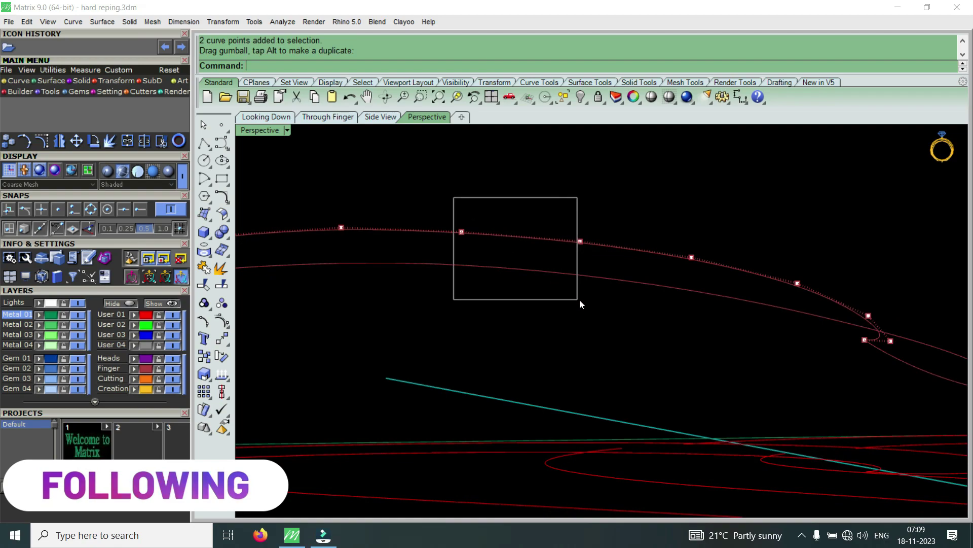
drag(525, 190, 527, 192)
mouse_move(526, 192)
right_down()
mouse_move(548, 239)
mouse_move(557, 325)
mouse_move(655, 305)
mouse_move(503, 334)
mouse_move(482, 326)
mouse_move(511, 257)
mouse_move(569, 252)
mouse_move(604, 309)
mouse_move(428, 324)
mouse_move(430, 302)
mouse_move(541, 289)
mouse_move(549, 297)
mouse_move(499, 341)
mouse_move(588, 325)
mouse_move(408, 391)
mouse_move(602, 358)
mouse_move(459, 333)
mouse_move(563, 372)
mouse_move(522, 352)
mouse_move(554, 330)
mouse_move(542, 316)
mouse_move(504, 378)
mouse_move(564, 348)
mouse_move(533, 345)
mouse_move(558, 375)
mouse_move(571, 369)
right_up()
Select both reshaped curves, maximize the Looking Down viewport, and pick the circle outline
click(524, 371)
scroll(567, 345, up, 3)
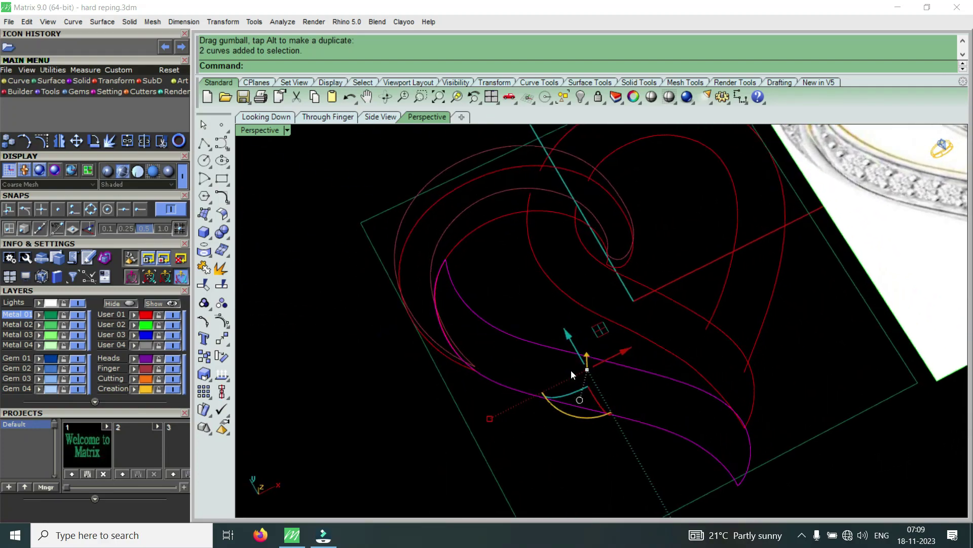
double_click(257, 131)
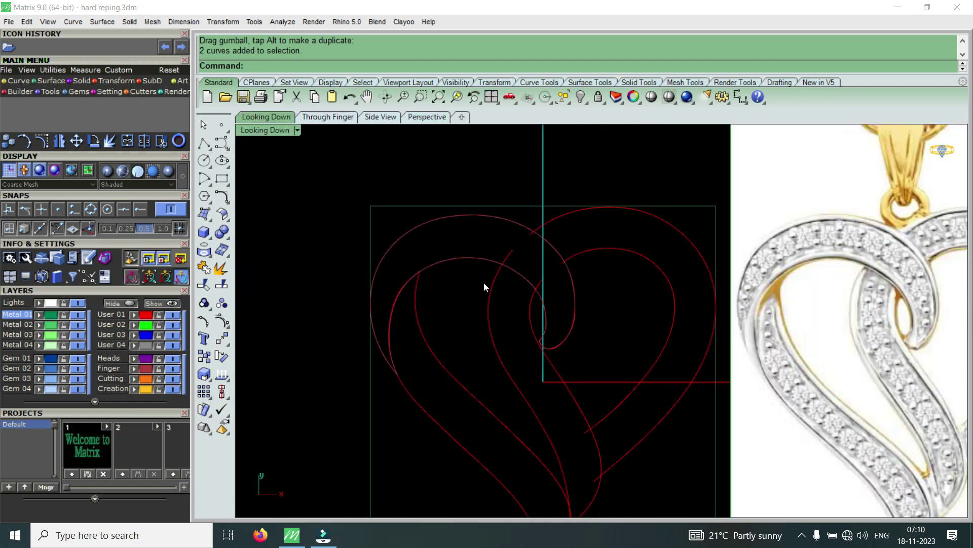
scroll(490, 276, down, 3)
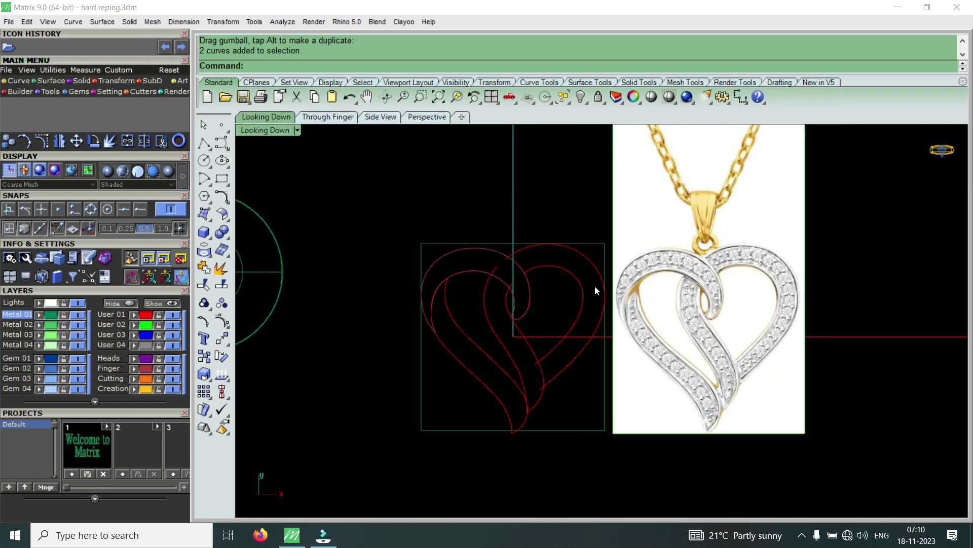
scroll(595, 286, down, 2)
scroll(595, 286, down, 1)
scroll(469, 290, up, 2)
click(461, 278)
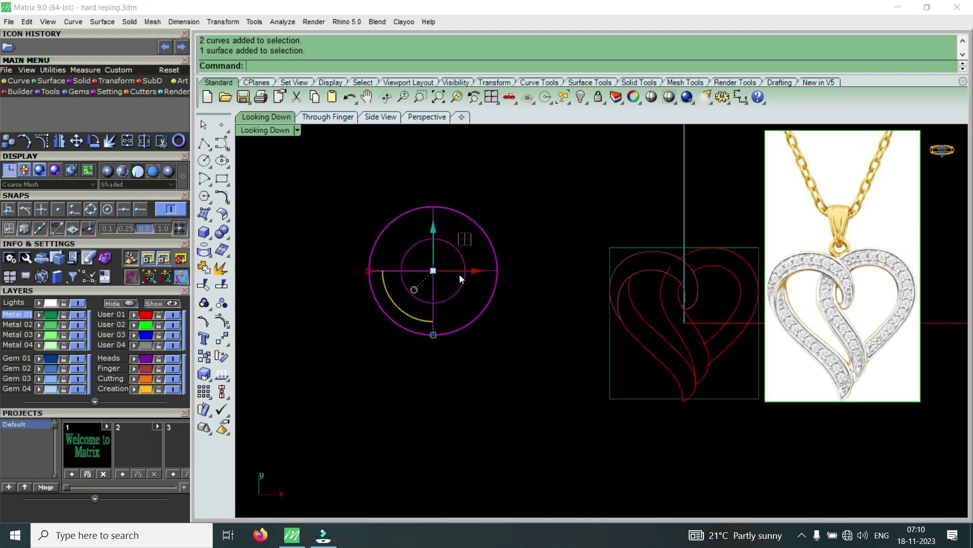
Switch back to four views, orbit Perspective, then maximize Looking Down again
scroll(667, 345, up, 1)
scroll(677, 331, down, 1)
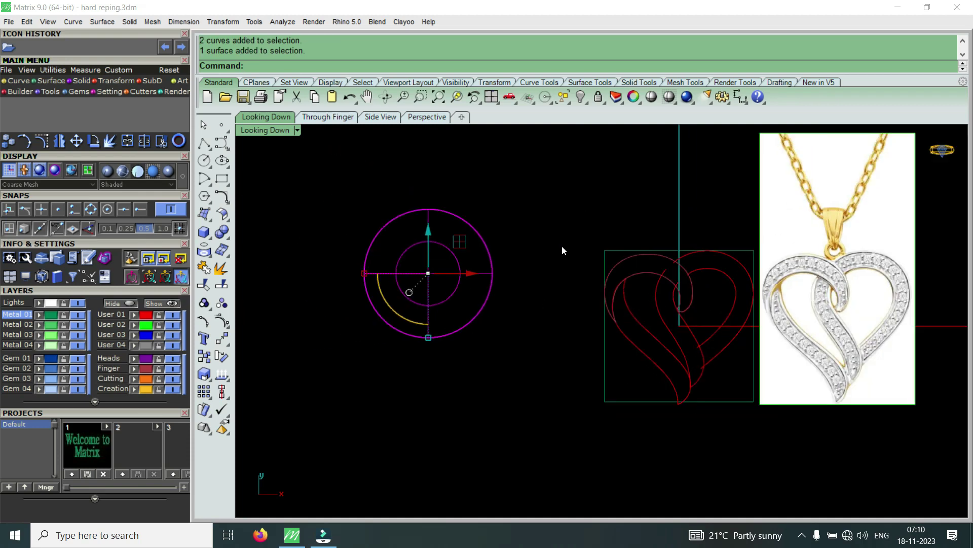
scroll(652, 288, up, 1)
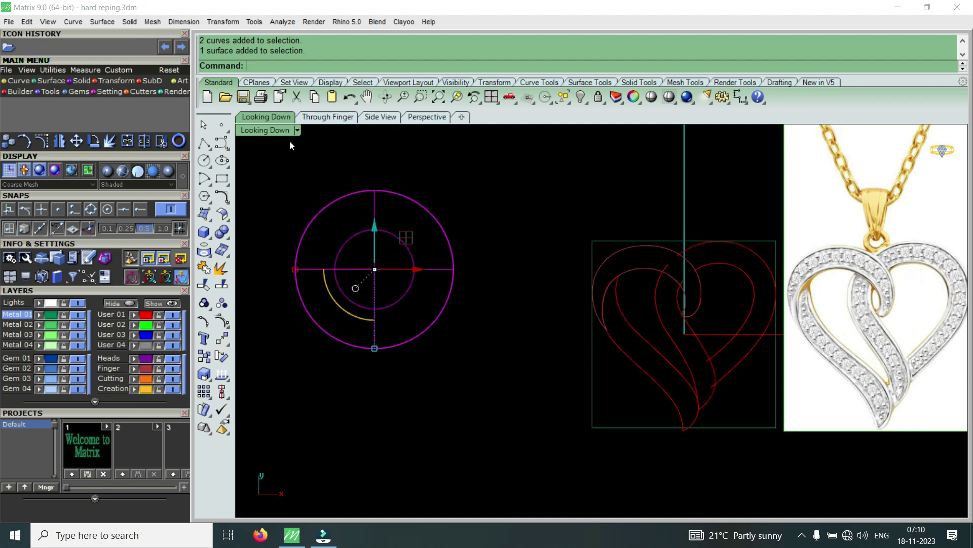
double_click(278, 129)
mouse_move(765, 245)
right_down()
mouse_move(723, 146)
mouse_move(722, 219)
mouse_move(773, 170)
mouse_move(762, 229)
mouse_move(738, 189)
right_up()
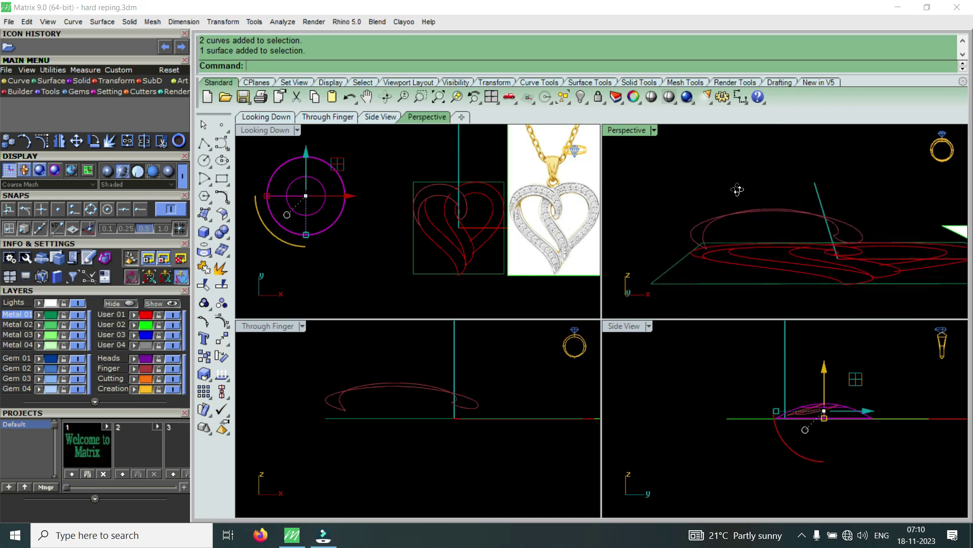
scroll(443, 214, up, 3)
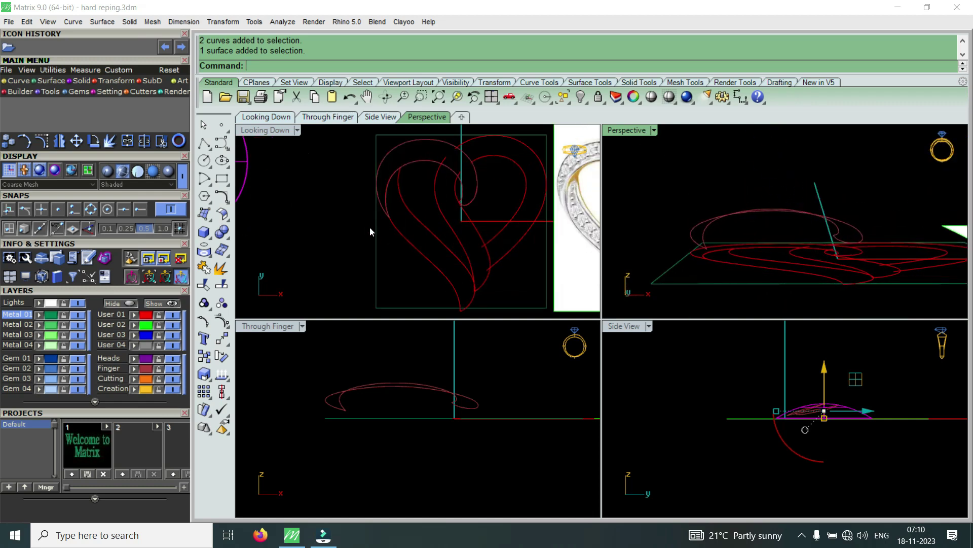
double_click(276, 130)
scroll(616, 233, down, 4)
Move the circle pair down, right and slightly up over the heart's lower left
drag(397, 188, 407, 272)
drag(442, 303, 664, 299)
scroll(641, 290, up, 5)
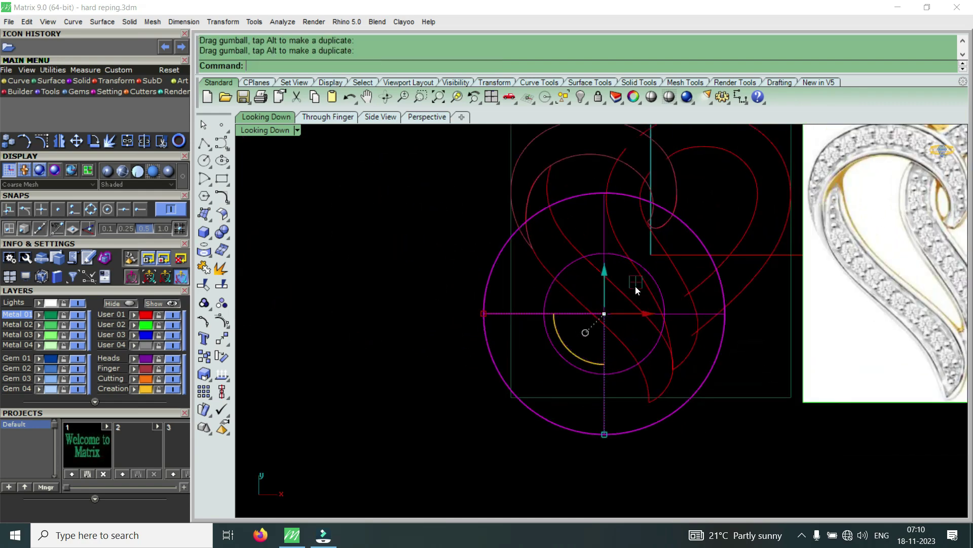
drag(600, 272, 598, 251)
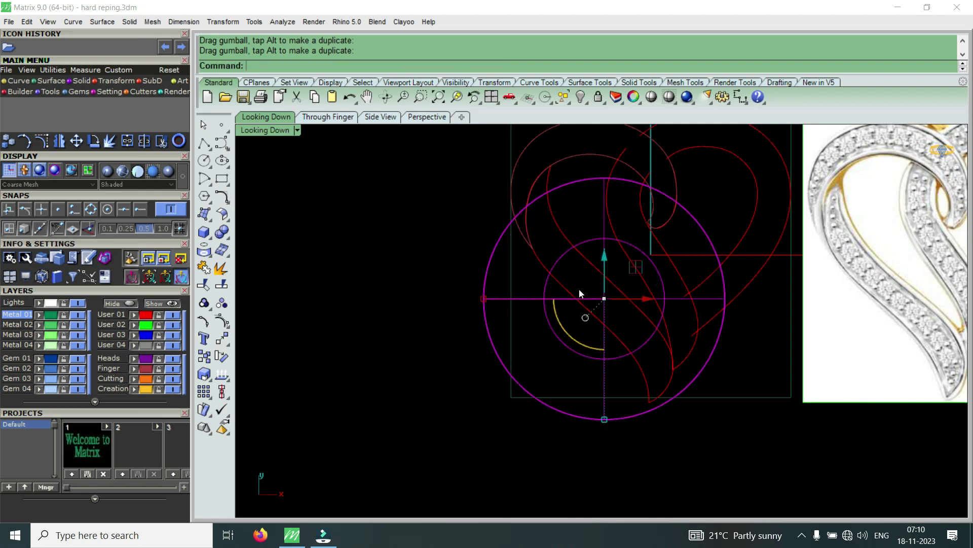
scroll(579, 288, down, 3)
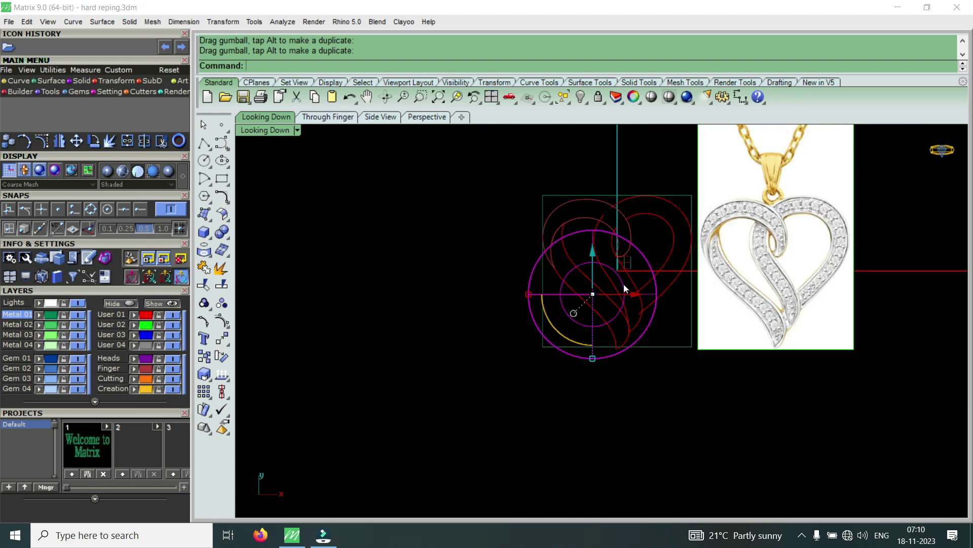
click(99, 85)
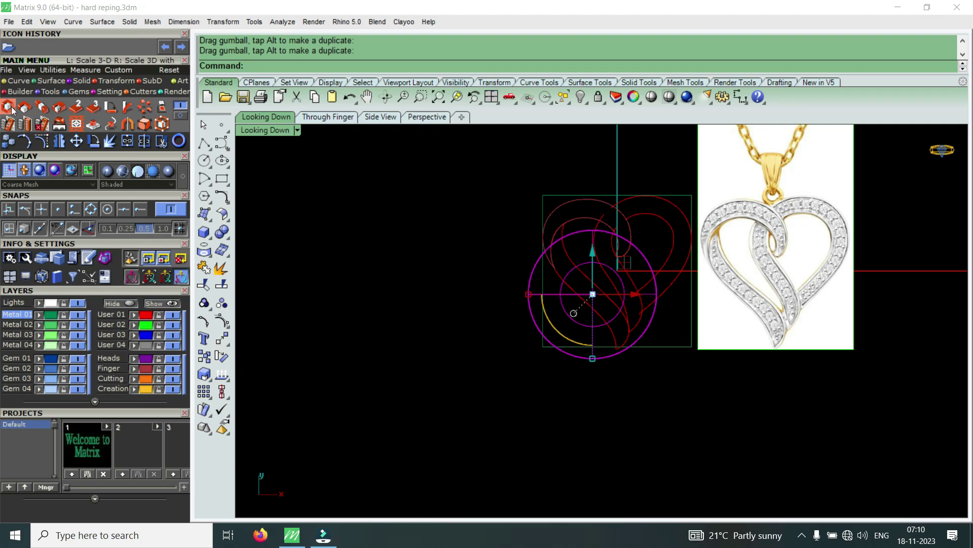
Scale the circle pair up from its centre to span most of the heart curves
click(8, 108)
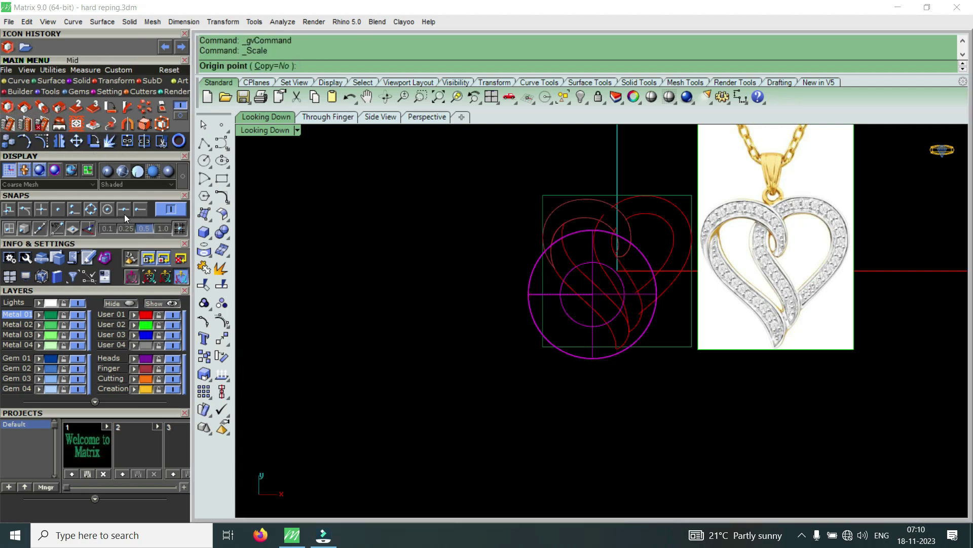
click(107, 209)
click(567, 358)
click(592, 423)
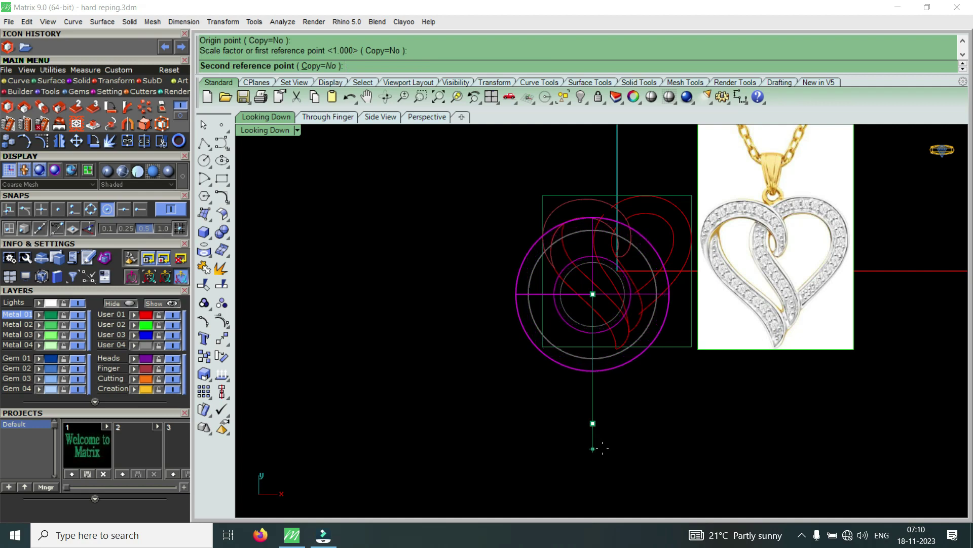
click(604, 449)
Lower the circles slightly over the heart sketch and restore the four-viewport layout
scroll(609, 296, up, 4)
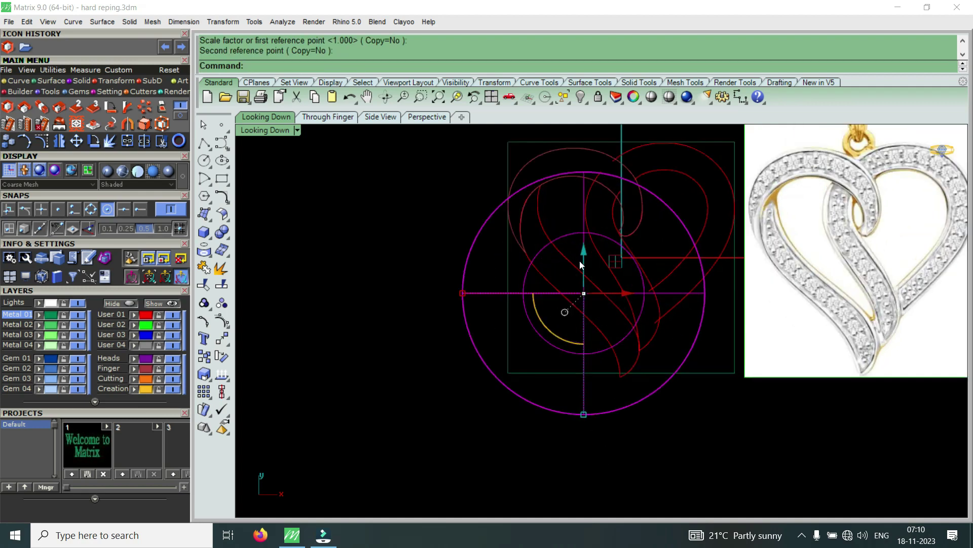
drag(582, 252, 588, 256)
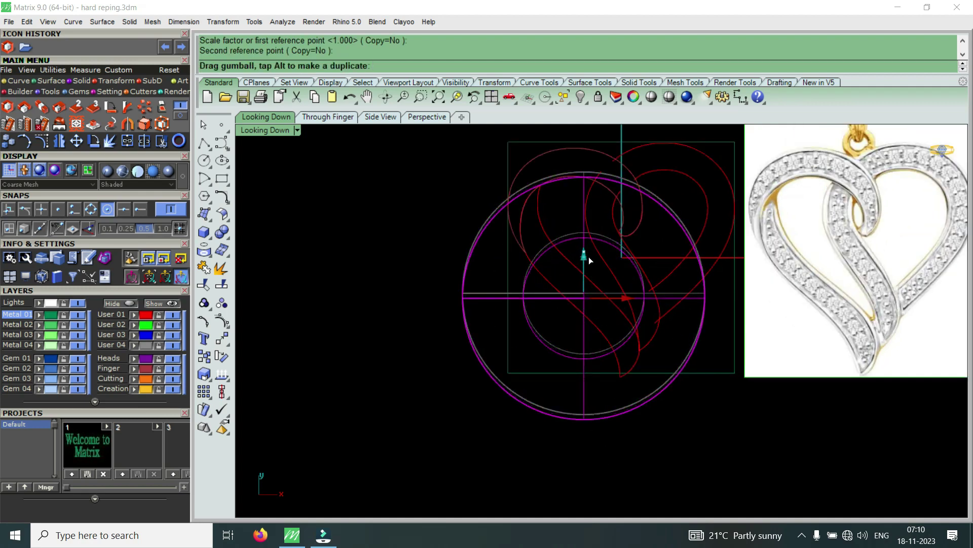
drag(589, 257, 589, 256)
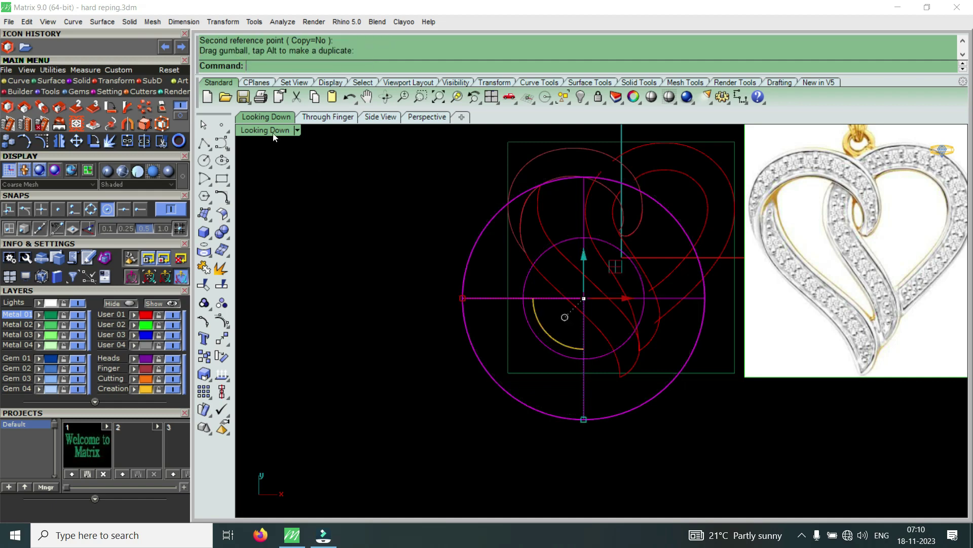
double_click(271, 129)
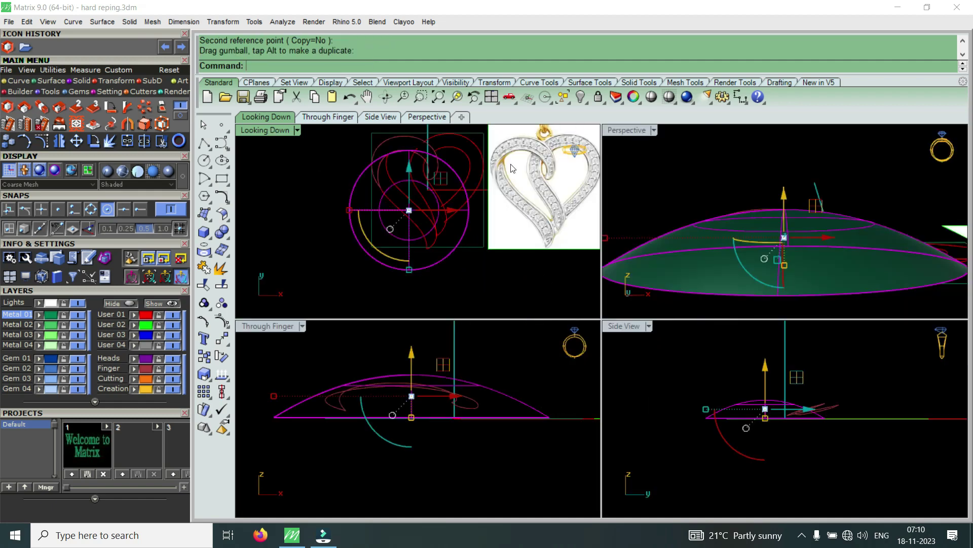
In a maximized Perspective view, flatten the dome vertically with the gumball scale handle
key(Escape)
scroll(389, 193, up, 3)
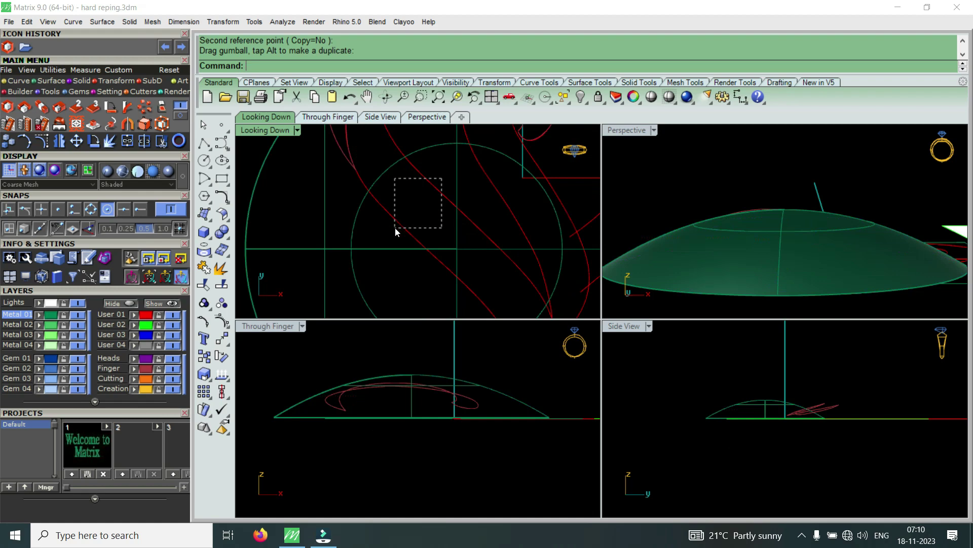
drag(442, 179, 395, 227)
double_click(631, 133)
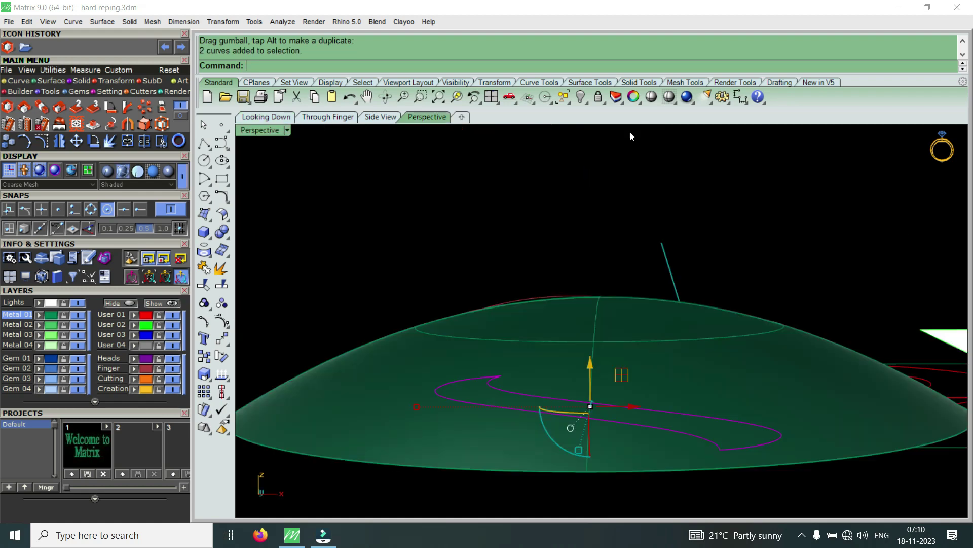
mouse_move(602, 269)
right_down()
mouse_move(649, 278)
mouse_move(646, 310)
mouse_move(706, 300)
right_up()
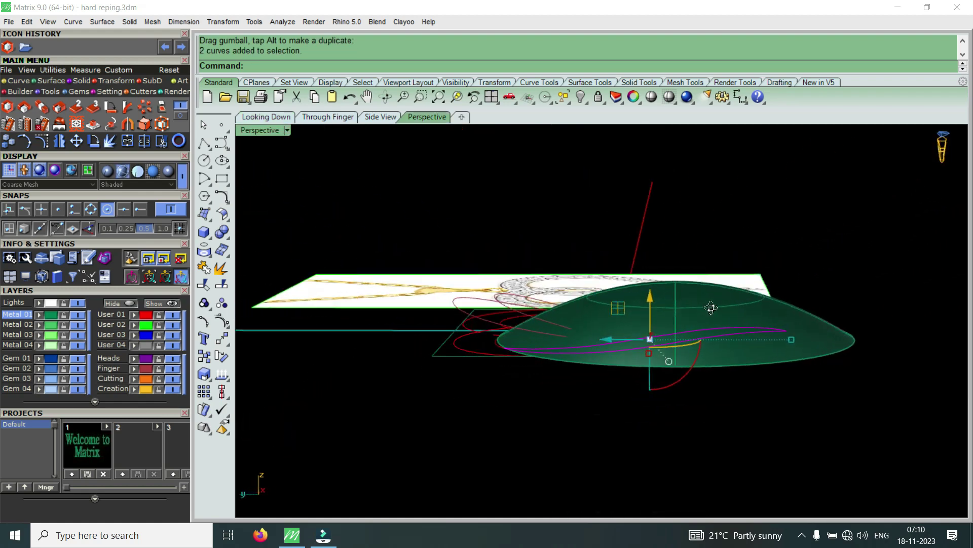
shift+click(728, 345)
scroll(639, 322, up, 3)
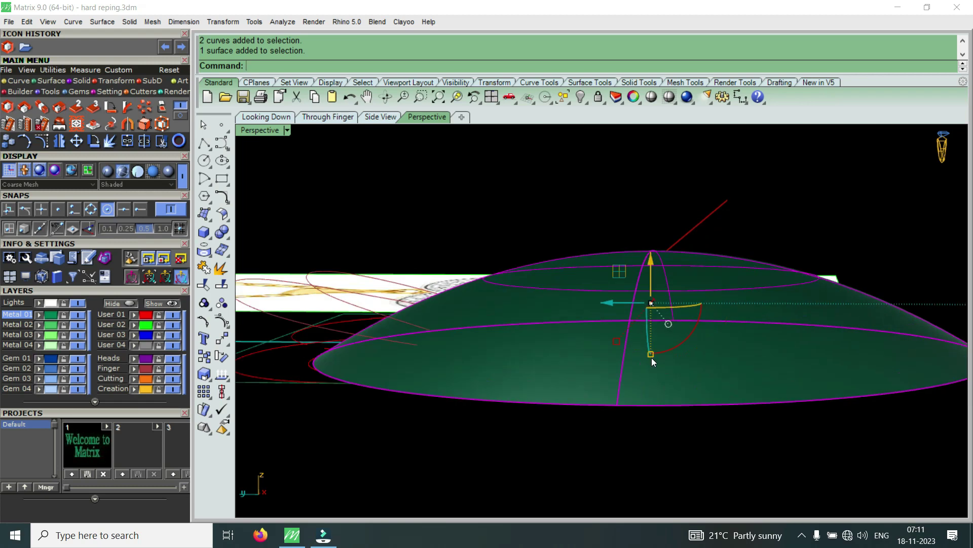
drag(652, 355, 660, 342)
key(Escape)
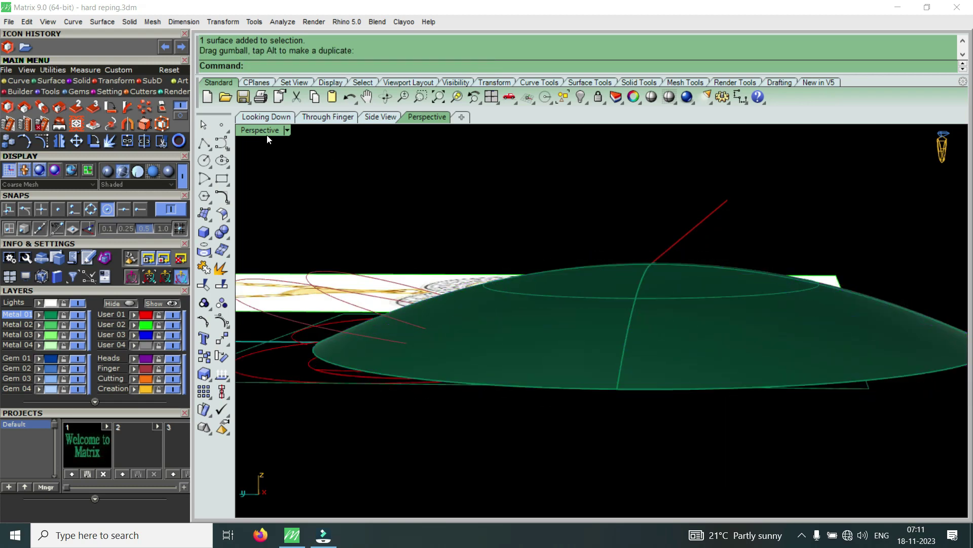
Select both heart curves, undoing a stray move, and maximize the Perspective view
double_click(267, 132)
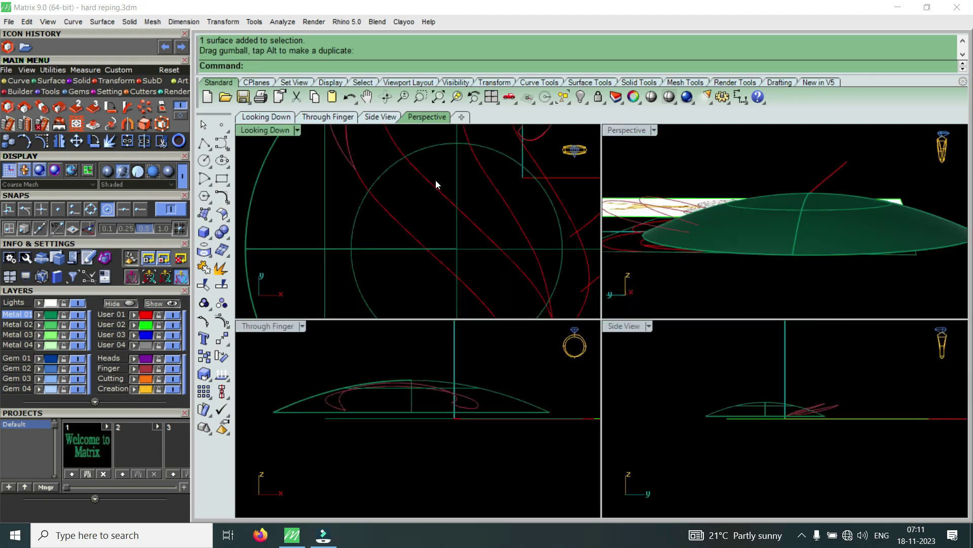
click(406, 210)
key(ctrl+z)
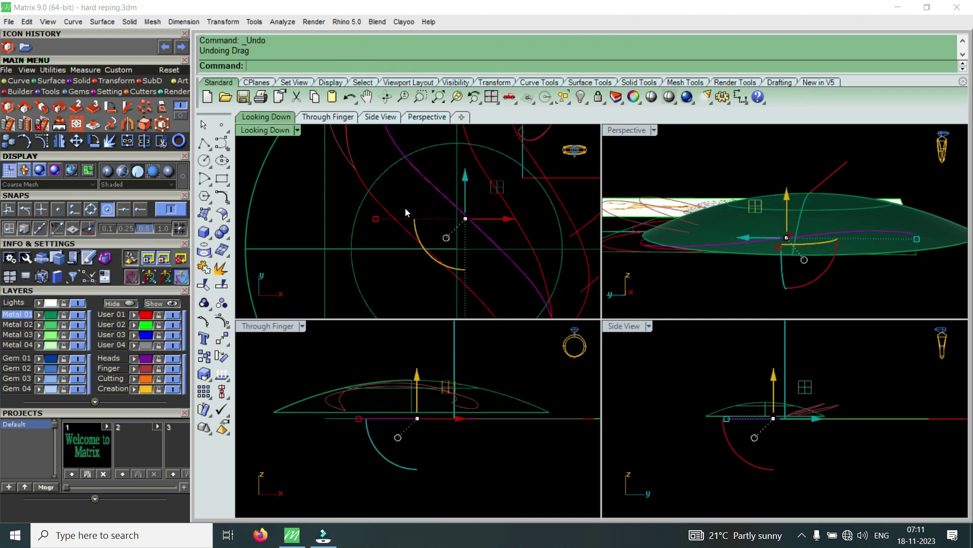
shift+click(388, 213)
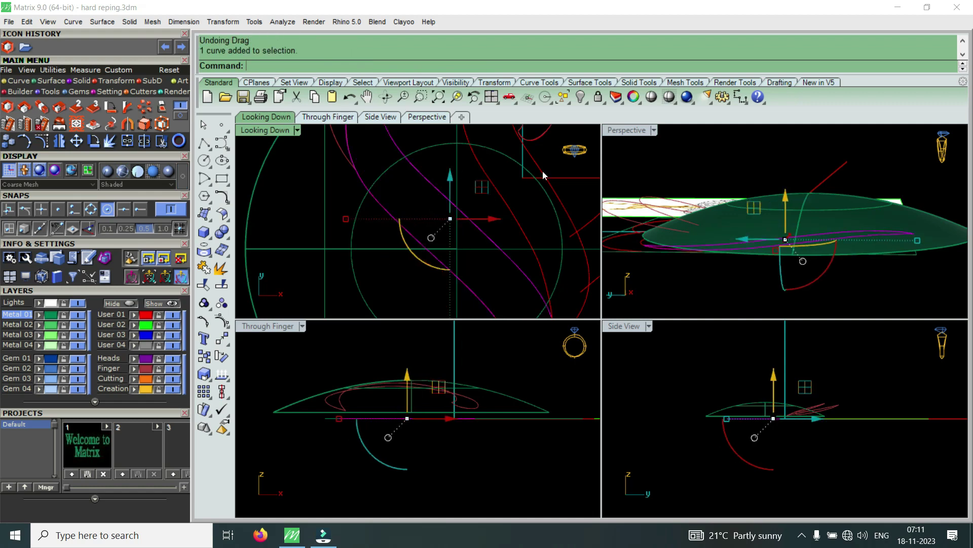
double_click(637, 130)
text(Pj)
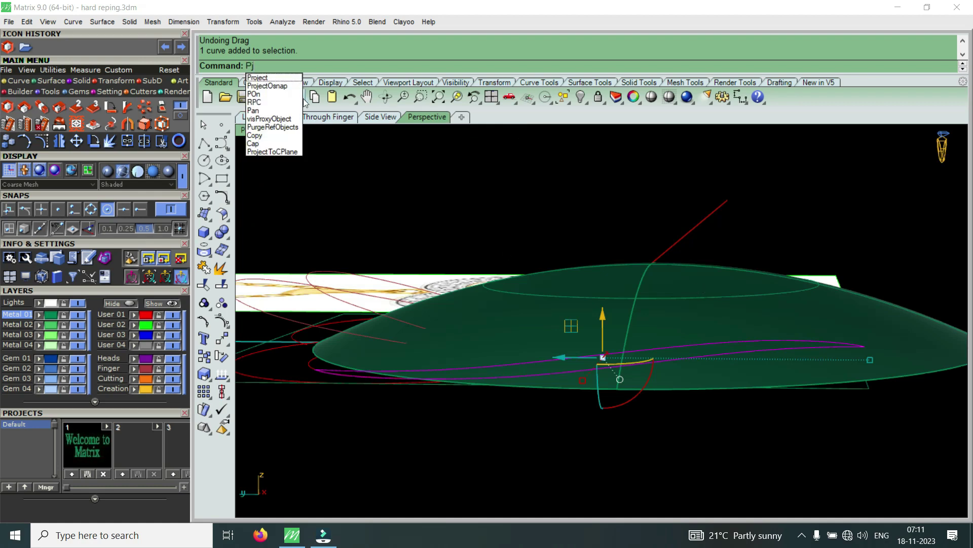
Project the heart curves onto the dome surface
click(283, 78)
click(887, 333)
key(Return)
mouse_move(684, 281)
right_down()
mouse_move(638, 269)
mouse_move(567, 385)
right_up()
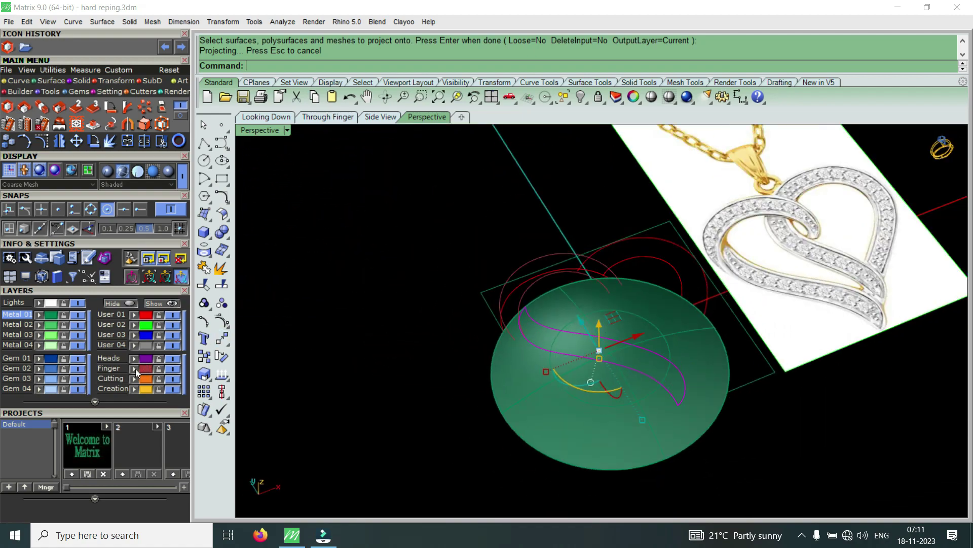
Move the dome aside, away from the projected curves
click(550, 425)
mouse_move(549, 425)
right_down()
mouse_move(665, 327)
mouse_move(684, 369)
right_up()
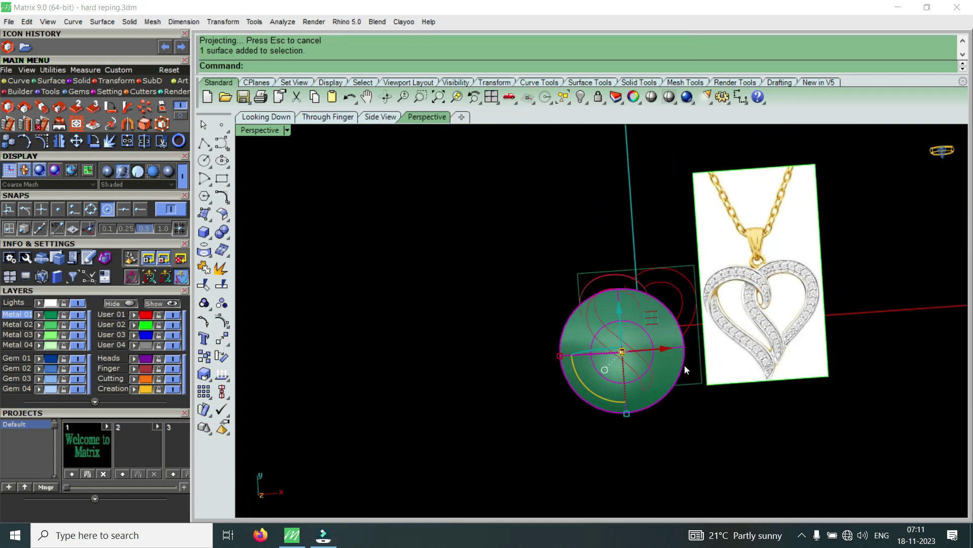
drag(667, 349, 406, 397)
scroll(637, 396, up, 5)
Orbit around the projected heart curves from low and top-down angles to inspect them
mouse_move(637, 397)
right_down()
mouse_move(576, 345)
mouse_move(562, 296)
right_up()
mouse_move(567, 320)
right_down()
mouse_move(652, 282)
mouse_move(717, 278)
mouse_move(710, 296)
mouse_move(667, 293)
mouse_move(585, 391)
right_up()
scroll(617, 348, up, 2)
scroll(561, 282, up, 2)
scroll(573, 303, up, 2)
mouse_move(573, 303)
right_down()
mouse_move(509, 238)
mouse_move(447, 310)
right_up()
drag(494, 260, 464, 323)
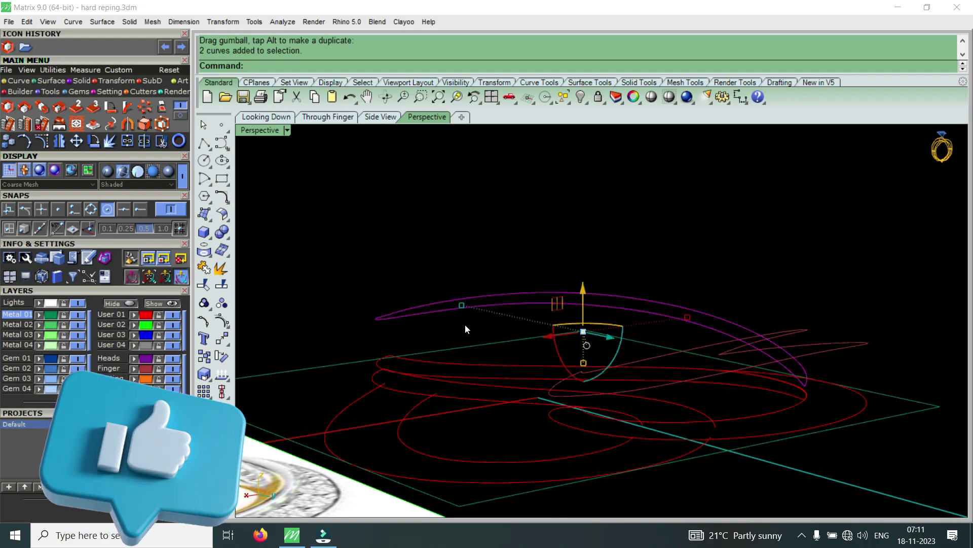
scroll(609, 298, up, 2)
right_drag(609, 298, 574, 297)
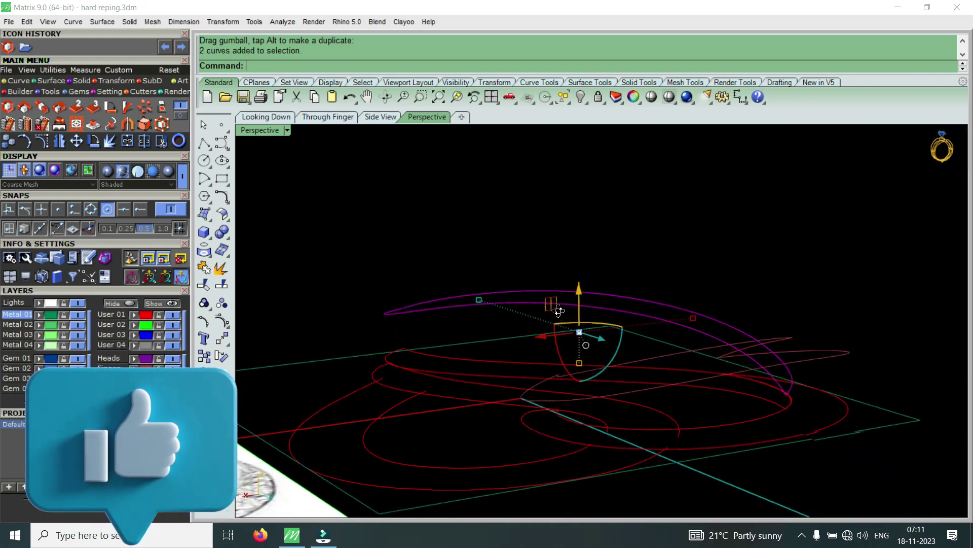
mouse_move(574, 292)
right_down()
mouse_move(625, 326)
mouse_move(583, 318)
right_up()
key(Escape)
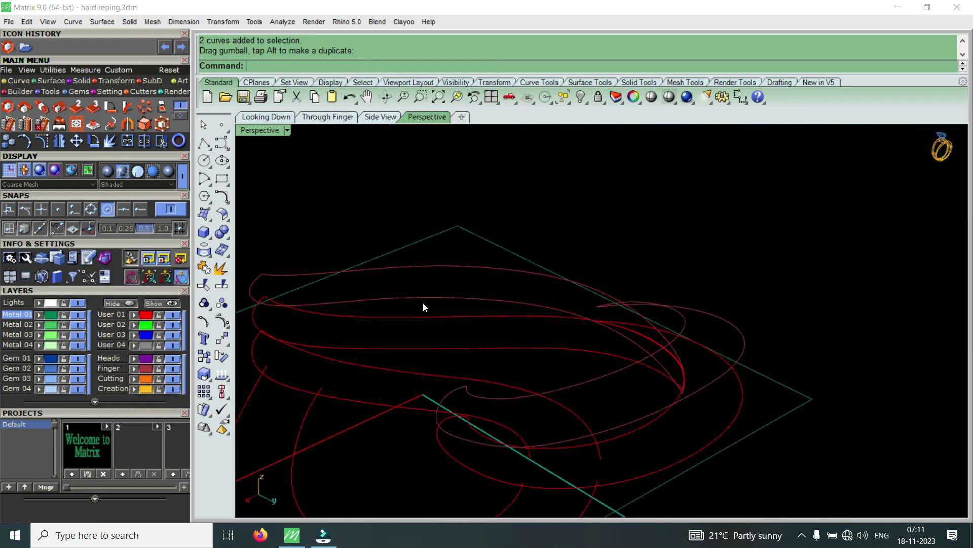
Rebuild each projected curve with 15 points at degree 3, then select both together
click(416, 300)
text(R)
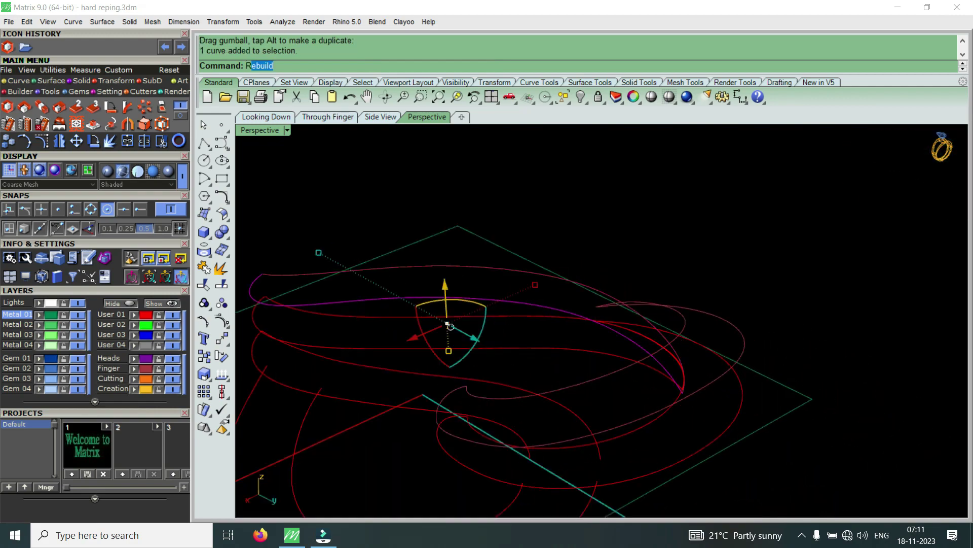
key(Return)
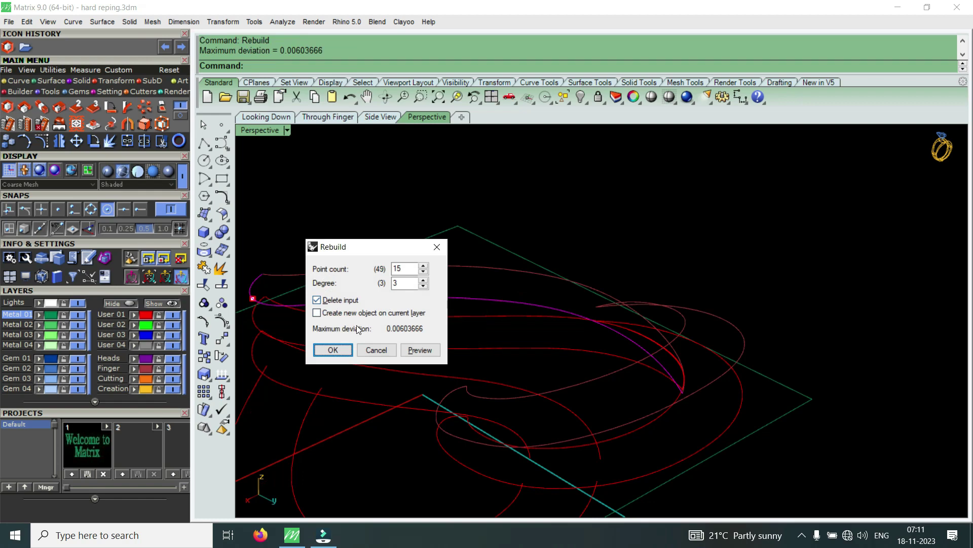
click(347, 353)
click(458, 267)
key(Return)
click(342, 351)
mouse_move(673, 322)
right_down()
mouse_move(611, 353)
mouse_move(659, 425)
mouse_move(496, 319)
mouse_move(463, 313)
mouse_move(565, 278)
mouse_move(483, 200)
mouse_move(588, 271)
mouse_move(569, 256)
mouse_move(471, 243)
mouse_move(471, 259)
right_up()
mouse_move(664, 264)
right_down()
mouse_move(732, 284)
mouse_move(794, 211)
right_up()
drag(760, 211, 700, 278)
mouse_move(687, 315)
right_down()
mouse_move(643, 275)
mouse_move(665, 279)
right_up()
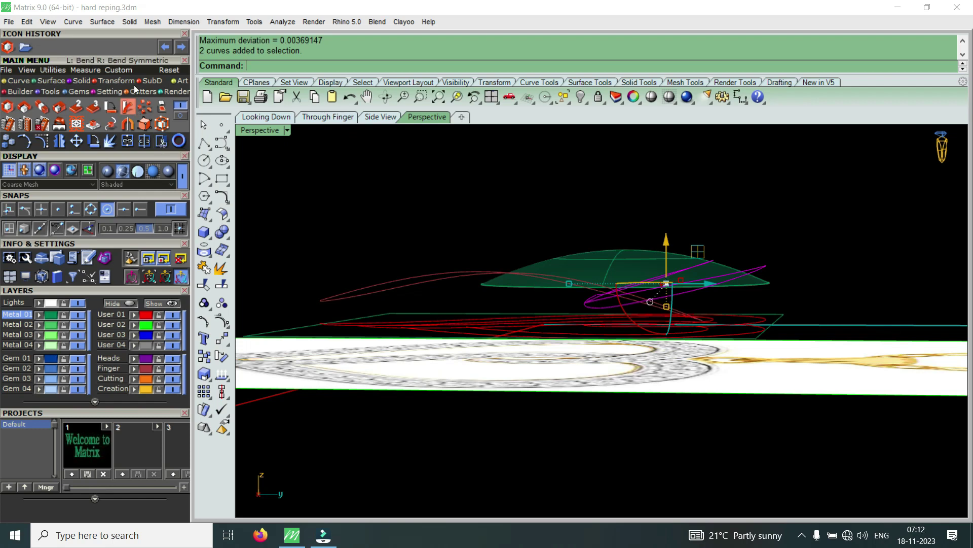
Set the construction plane to the view and rotate the two curves flatter along the dome
click(51, 20)
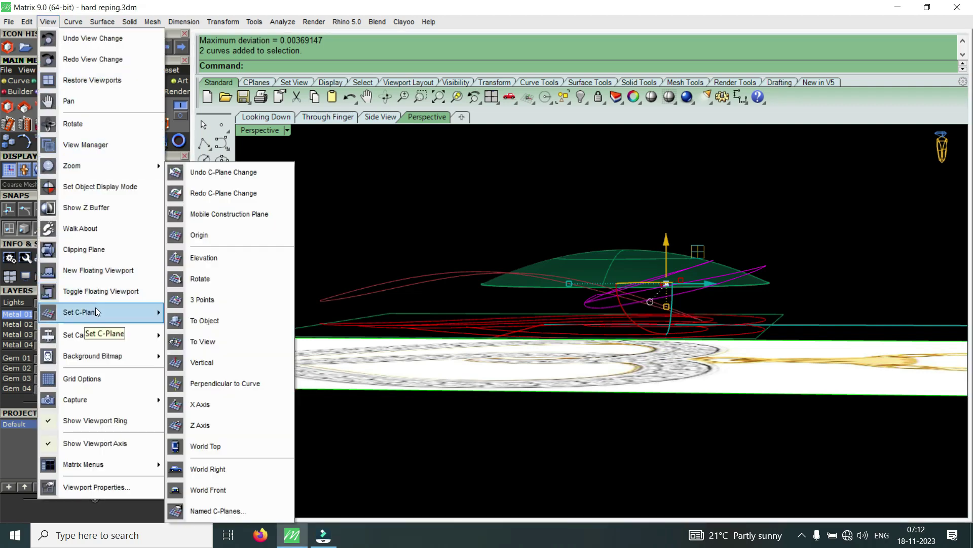
click(200, 341)
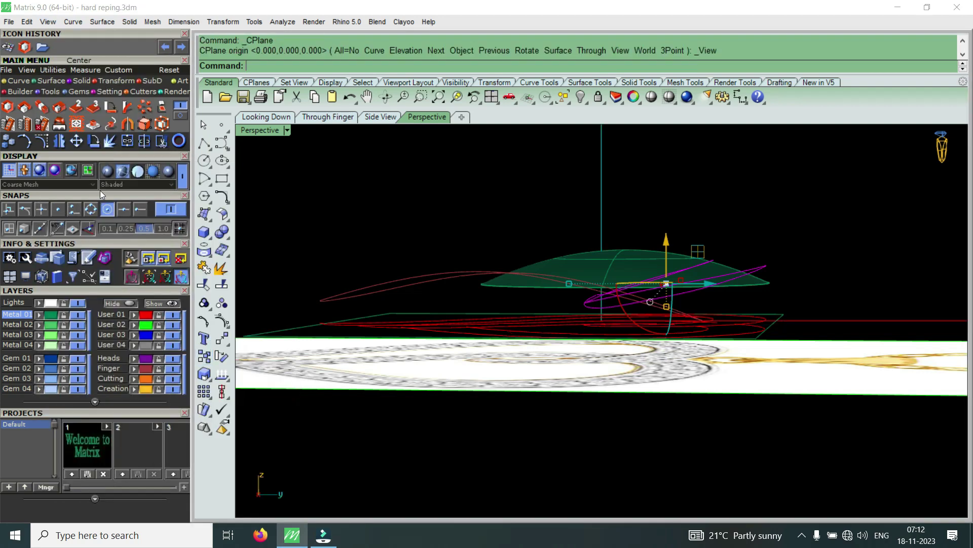
click(100, 146)
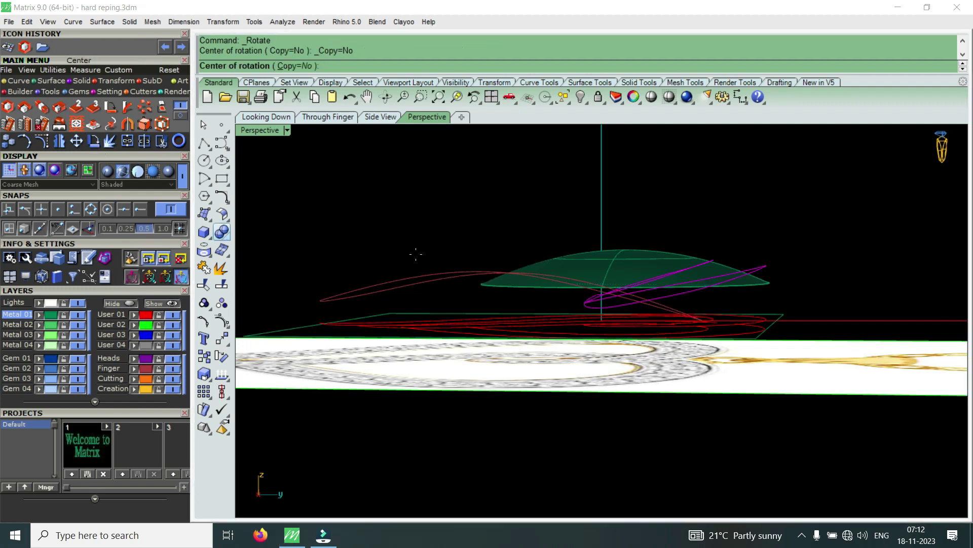
click(589, 295)
click(753, 253)
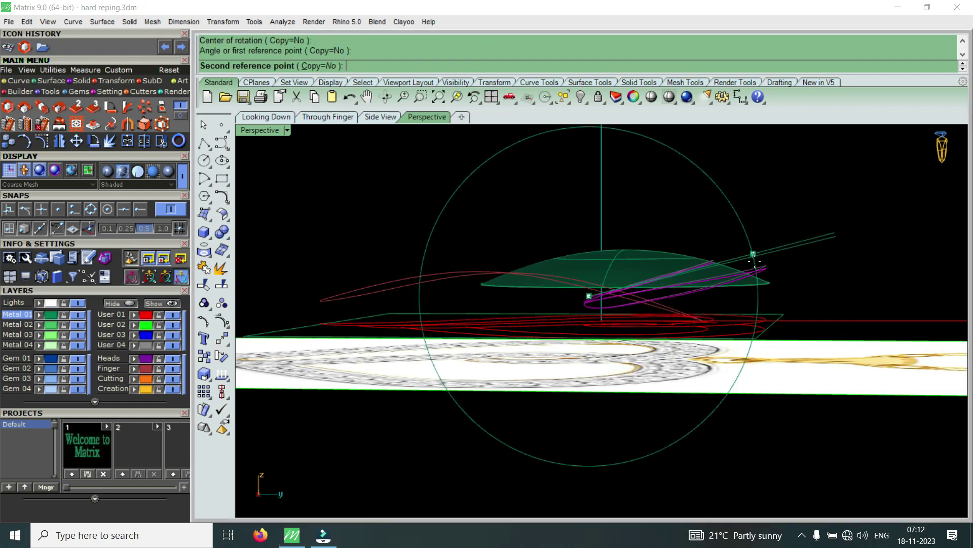
click(757, 278)
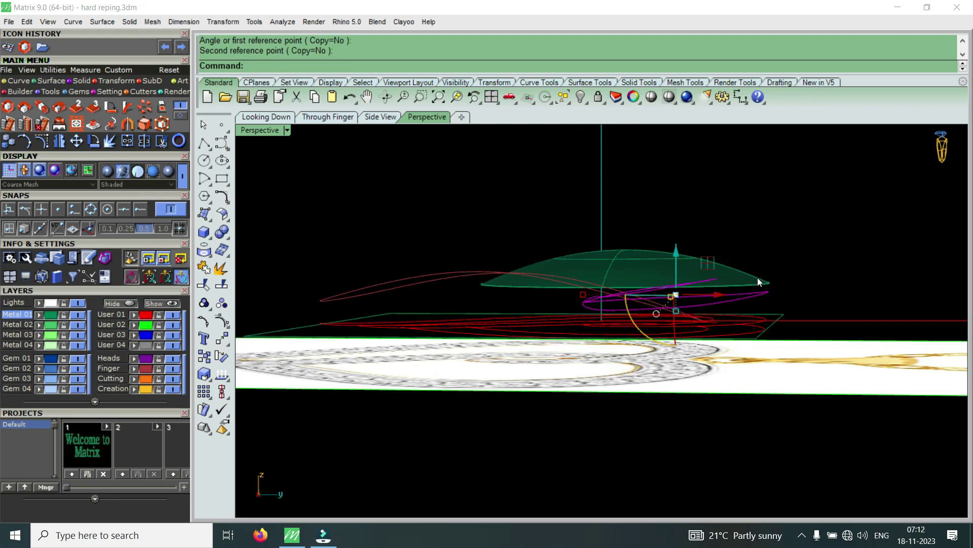
Reset the construction plane to World Top and reselect both rebuilt curves
click(50, 21)
mouse_move(80, 311)
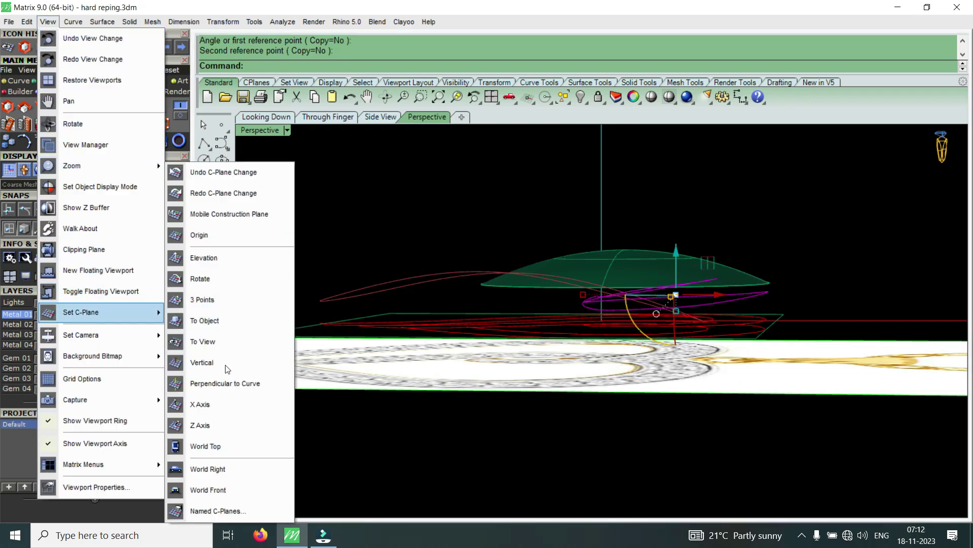
click(218, 446)
mouse_move(430, 255)
right_down()
mouse_move(635, 280)
mouse_move(716, 313)
right_up()
mouse_move(603, 219)
right_down()
mouse_move(553, 241)
mouse_move(545, 319)
mouse_move(552, 257)
mouse_move(530, 320)
mouse_move(558, 255)
right_up()
click(524, 225)
shift+click(563, 323)
mouse_move(562, 323)
right_down()
mouse_move(653, 287)
mouse_move(686, 220)
mouse_move(721, 207)
mouse_move(730, 221)
mouse_move(708, 226)
mouse_move(710, 276)
right_up()
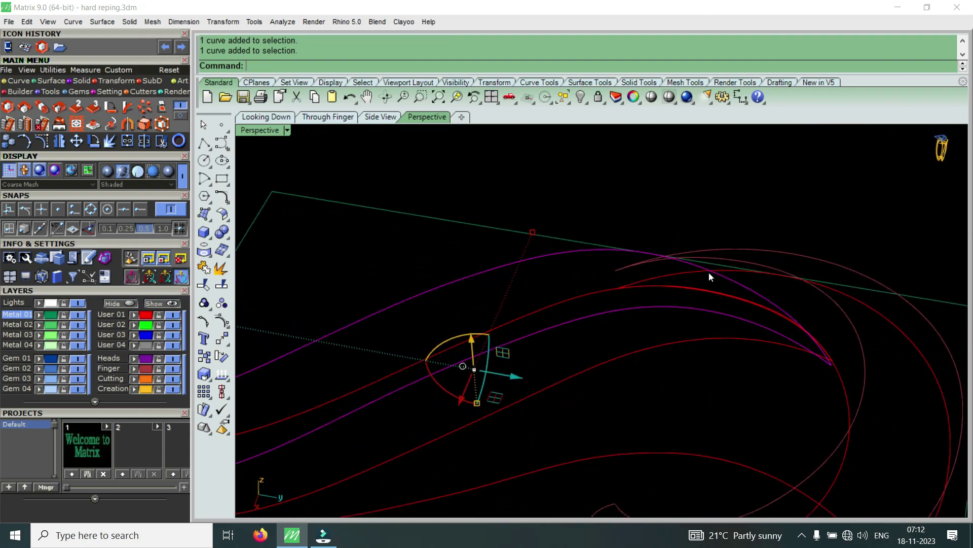
Show the heart curves' control points and lift the two points at the curve tip upward
click(42, 140)
scroll(811, 365, up, 3)
scroll(854, 360, up, 2)
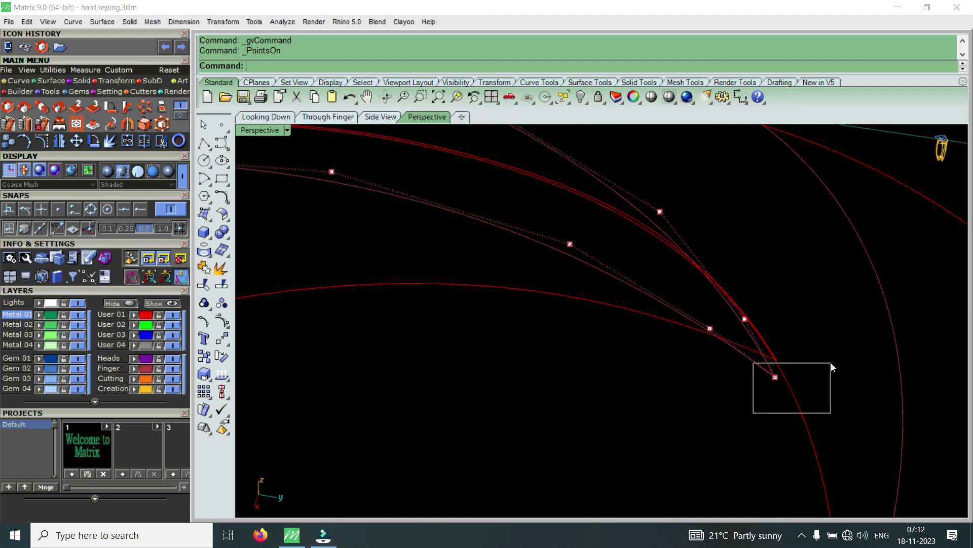
drag(830, 367, 829, 368)
right_drag(821, 372, 749, 321)
drag(750, 320, 763, 251)
right_drag(764, 251, 668, 304)
Raise the two neighbouring control points beside the tip, then check the result from a new angle
drag(668, 303, 731, 366)
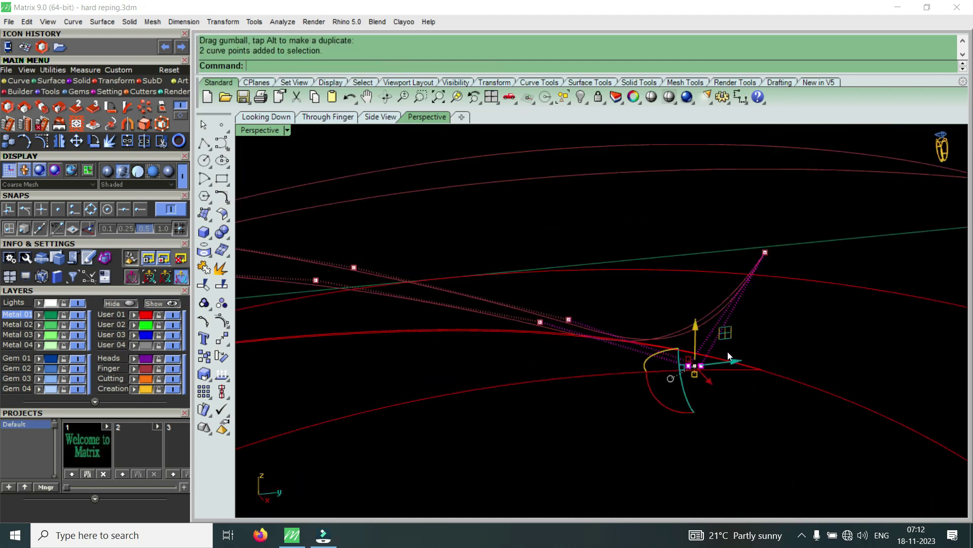
drag(698, 328, 699, 258)
mouse_move(729, 252)
right_down()
mouse_move(470, 342)
mouse_move(596, 405)
mouse_move(528, 370)
mouse_move(646, 263)
mouse_move(664, 301)
mouse_move(532, 311)
mouse_move(672, 364)
mouse_move(691, 391)
mouse_move(700, 341)
mouse_move(527, 354)
mouse_move(526, 256)
right_up()
scroll(664, 300, down, 5)
scroll(672, 364, up, 5)
scroll(704, 369, down, 5)
scroll(691, 391, up, 5)
scroll(699, 340, down, 3)
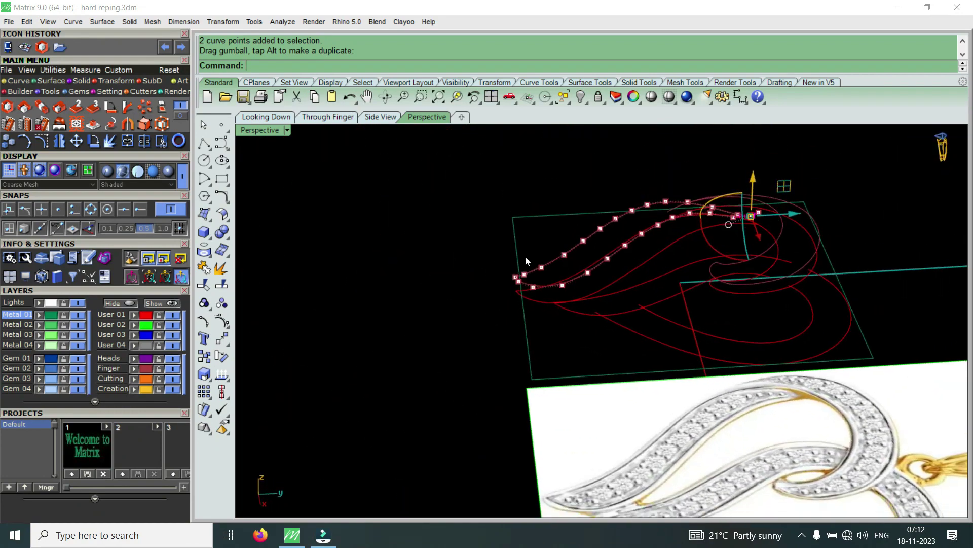
scroll(750, 233, up, 4)
Lift a single control point near the heart tip upward
mouse_move(750, 233)
right_down()
mouse_move(747, 278)
mouse_move(648, 355)
mouse_move(587, 424)
mouse_move(500, 374)
mouse_move(539, 281)
right_up()
scroll(538, 282, up, 3)
scroll(647, 276, up, 3)
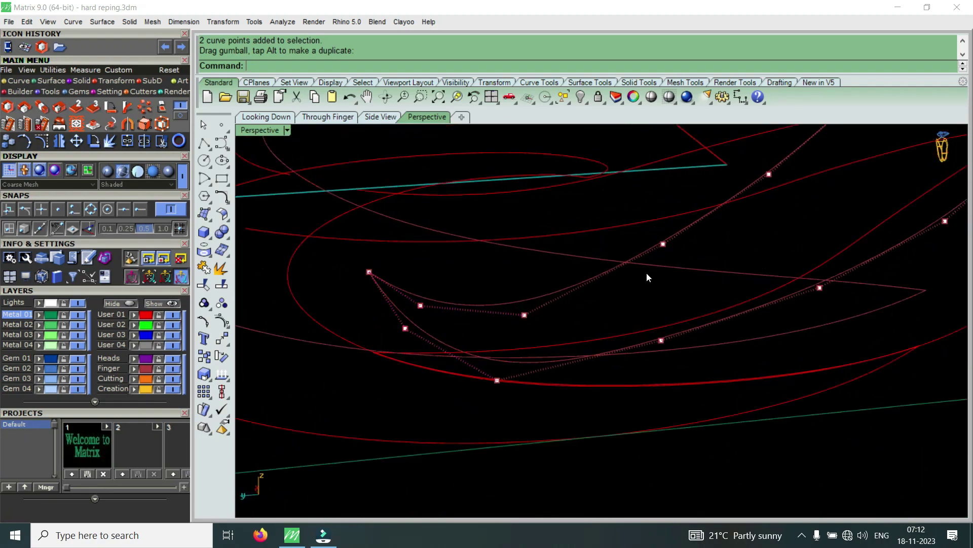
click(663, 244)
mouse_move(663, 211)
right_down()
mouse_move(653, 300)
mouse_move(612, 274)
mouse_move(425, 355)
right_up()
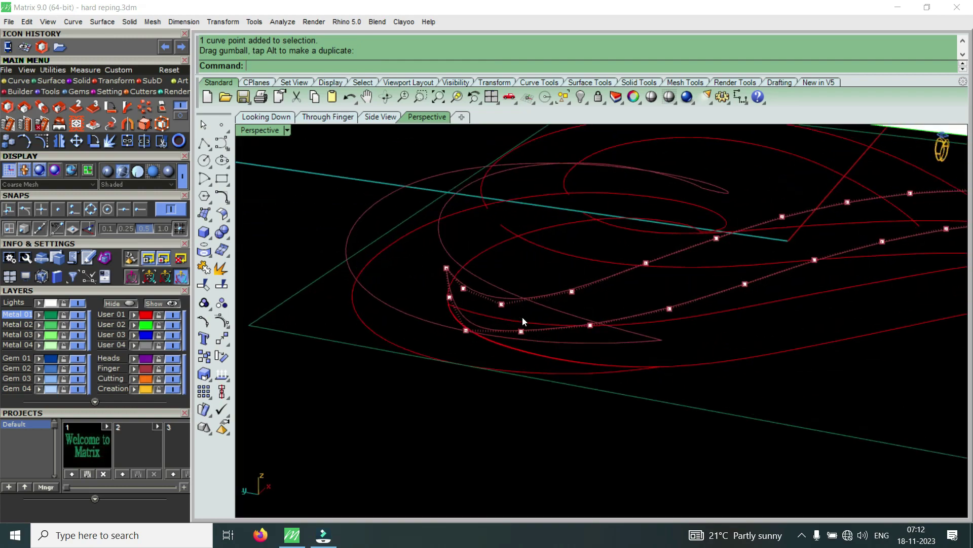
click(435, 349)
drag(441, 303, 452, 274)
mouse_move(452, 274)
right_down()
mouse_move(482, 302)
mouse_move(524, 256)
mouse_move(587, 245)
mouse_move(598, 326)
mouse_move(459, 302)
right_up()
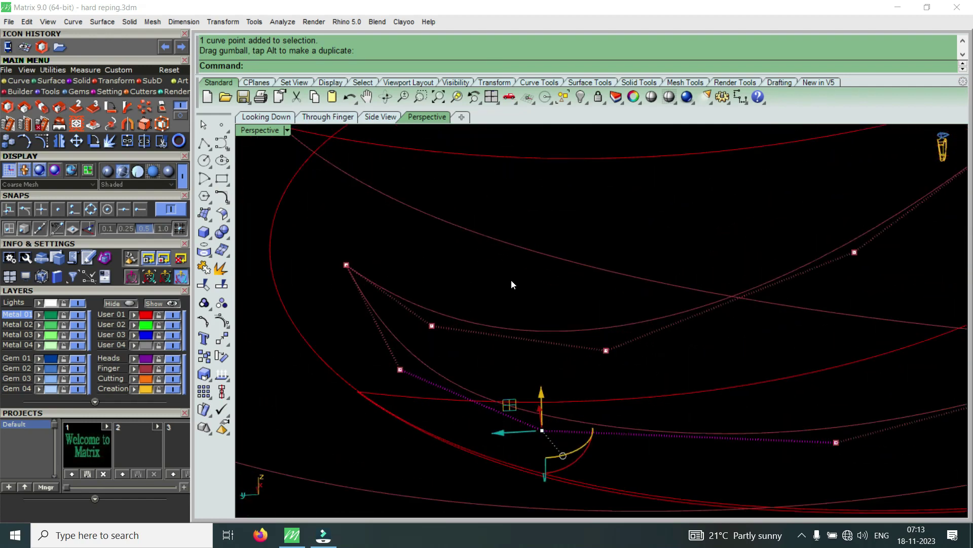
Raise another control point slightly, checking it from a low side angle
click(606, 350)
drag(609, 318, 620, 298)
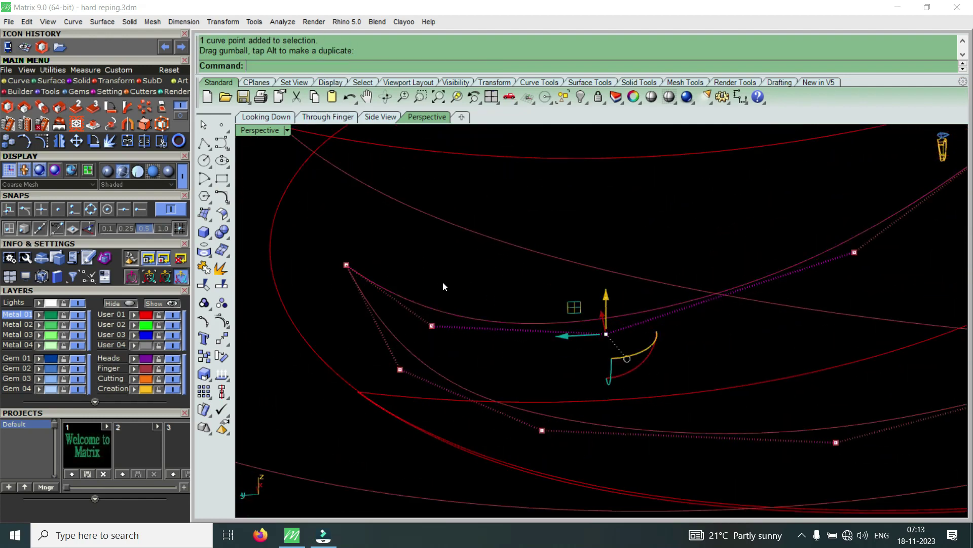
drag(422, 283, 460, 345)
drag(435, 298, 447, 279)
mouse_move(533, 301)
right_down()
mouse_move(595, 337)
mouse_move(531, 276)
mouse_move(503, 282)
mouse_move(598, 310)
mouse_move(558, 282)
mouse_move(492, 364)
right_up()
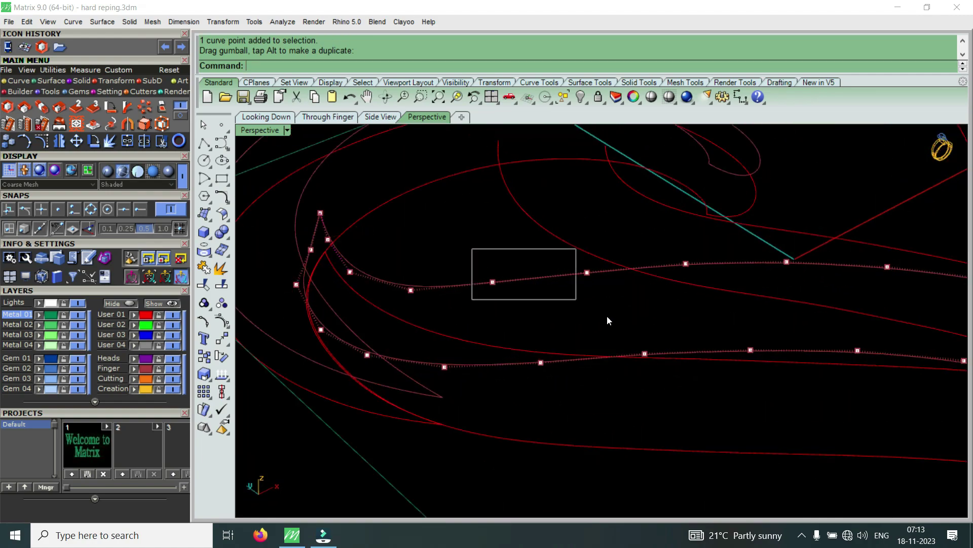
Lower two control points on the curves, then shift two points on the upper curve
drag(471, 249, 596, 300)
drag(539, 246, 551, 253)
click(660, 282)
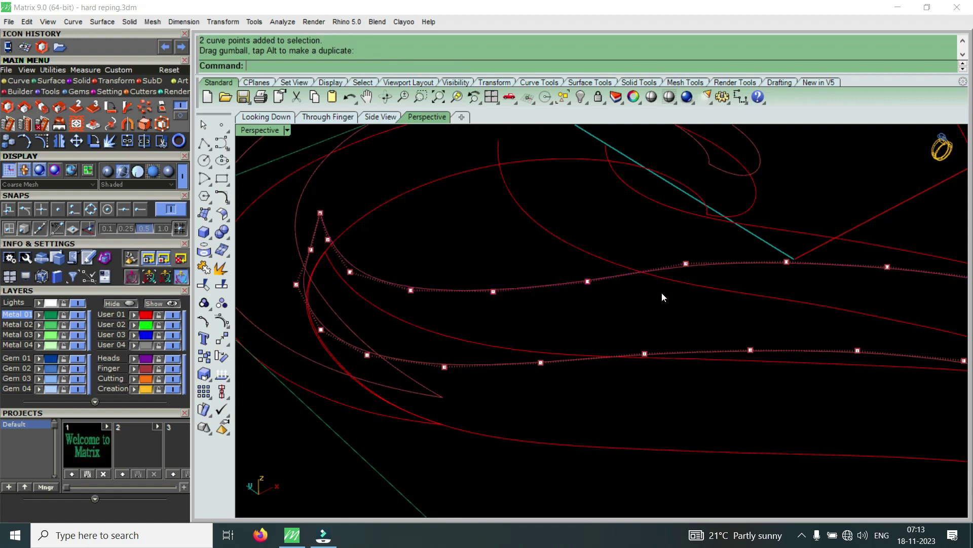
drag(759, 279, 754, 239)
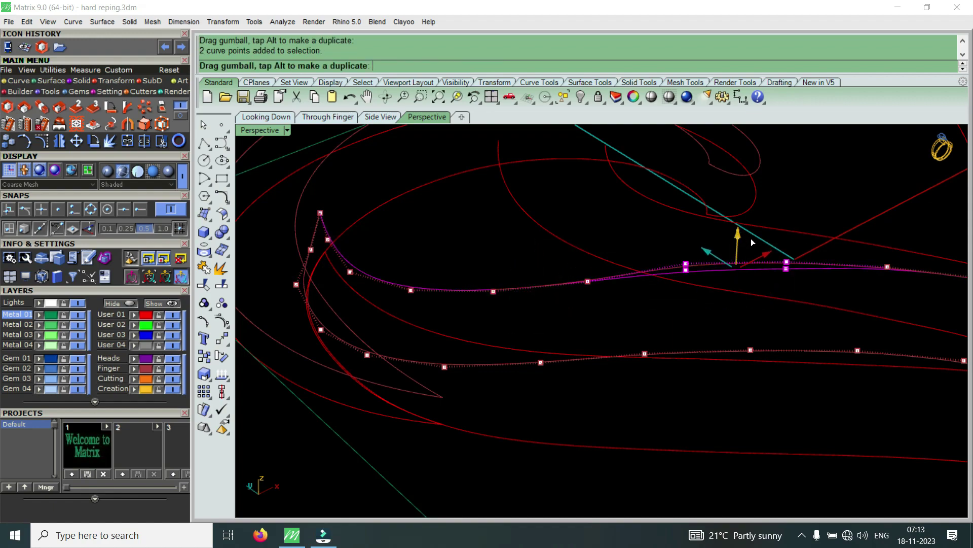
mouse_move(756, 240)
right_down()
mouse_move(724, 290)
mouse_move(717, 280)
right_up()
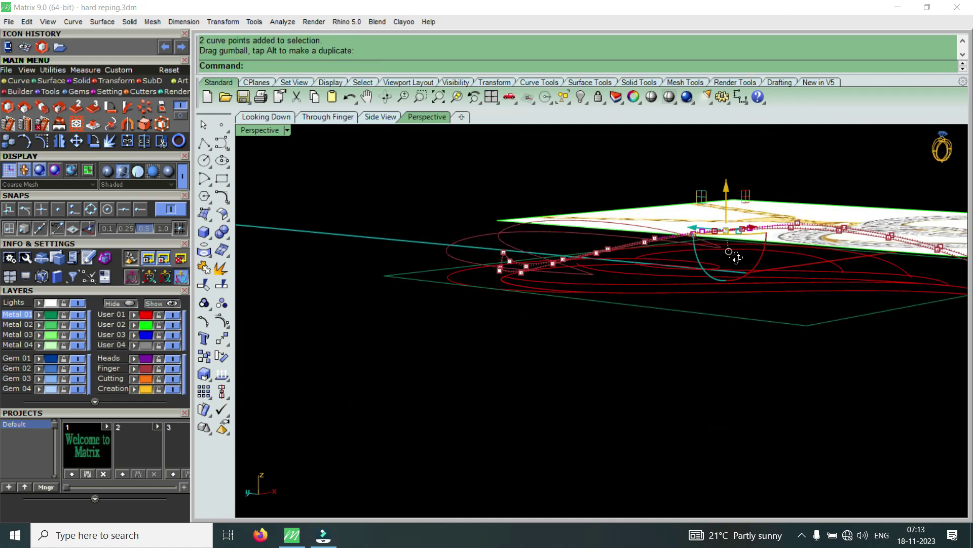
scroll(717, 280, up, 3)
scroll(534, 324, up, 2)
Lower another group of control points slightly, compare side-on and top-down, and pick a single point
drag(511, 326, 726, 238)
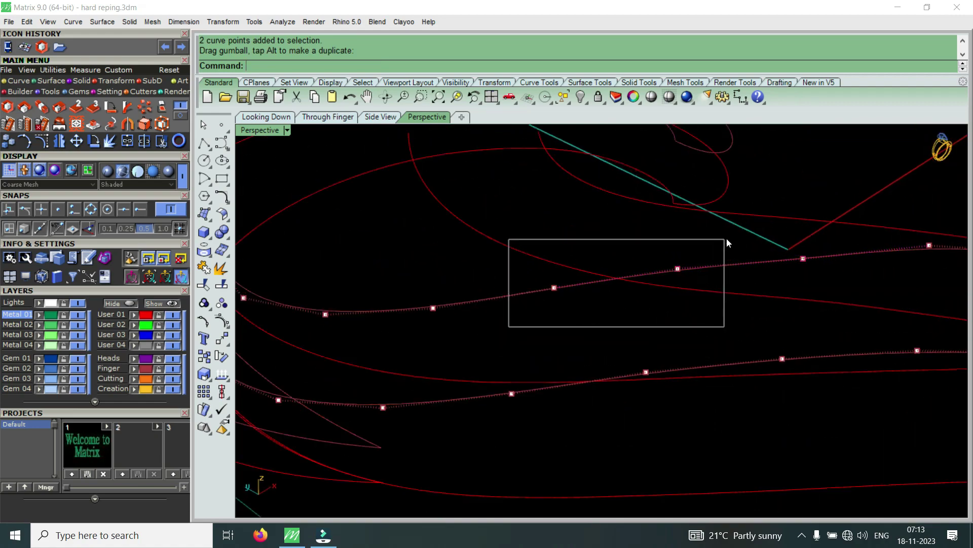
drag(628, 242, 628, 249)
mouse_move(628, 249)
right_down()
mouse_move(638, 330)
mouse_move(646, 259)
mouse_move(660, 257)
mouse_move(657, 320)
right_up()
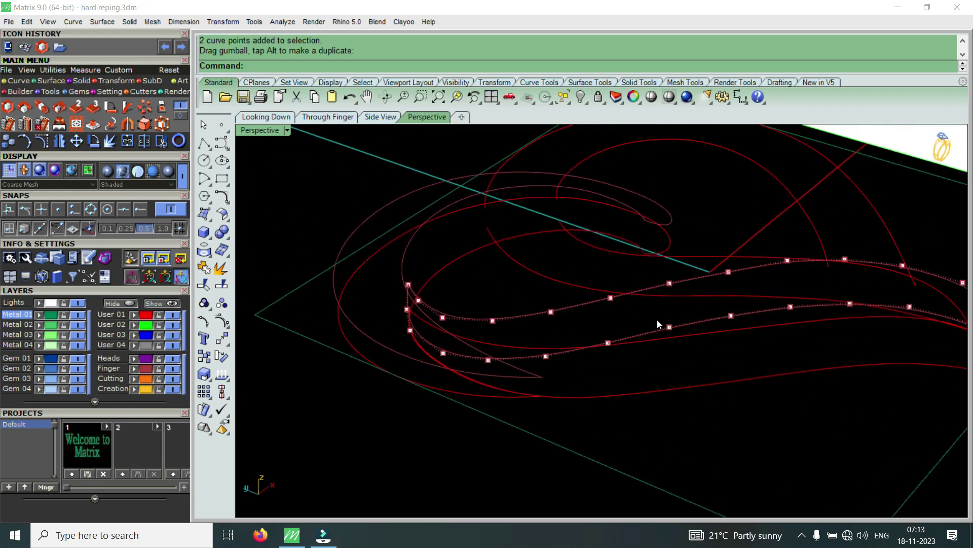
mouse_move(572, 361)
right_down()
mouse_move(537, 332)
mouse_move(552, 315)
mouse_move(569, 326)
mouse_move(531, 375)
right_up()
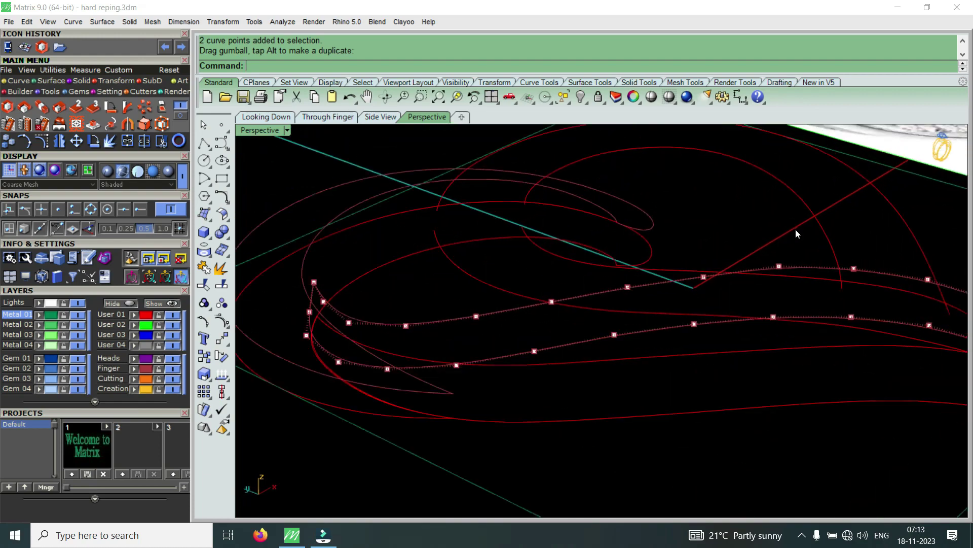
scroll(749, 326, up, 5)
drag(846, 267, 844, 264)
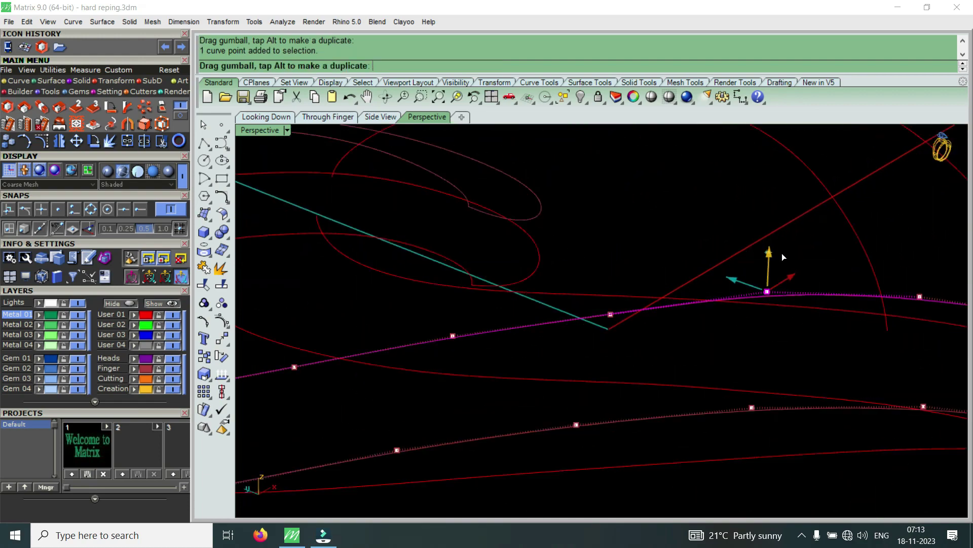
scroll(783, 257, down, 5)
right_drag(738, 235, 710, 245)
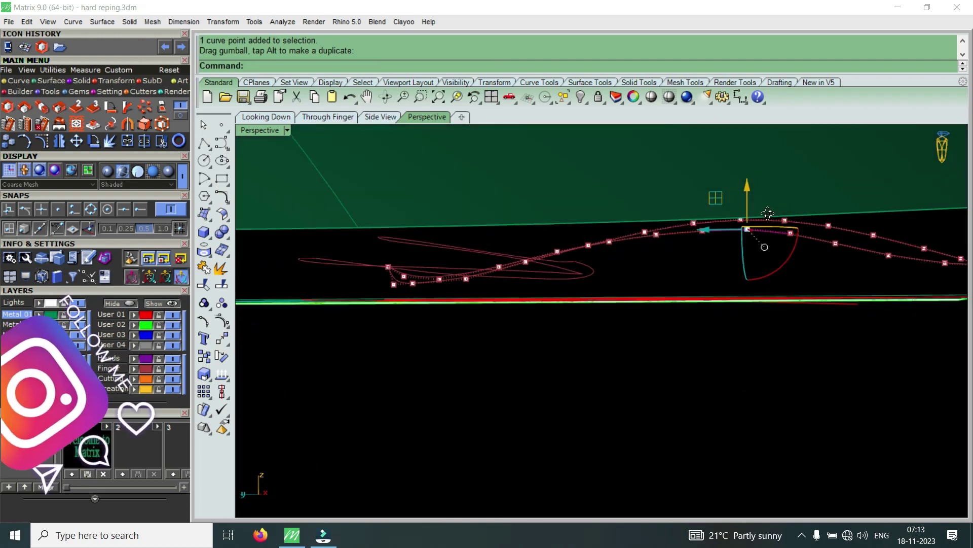
scroll(641, 289, up, 3)
mouse_move(641, 290)
right_down()
mouse_move(550, 285)
mouse_move(533, 265)
mouse_move(494, 287)
mouse_move(560, 193)
mouse_move(470, 369)
right_up()
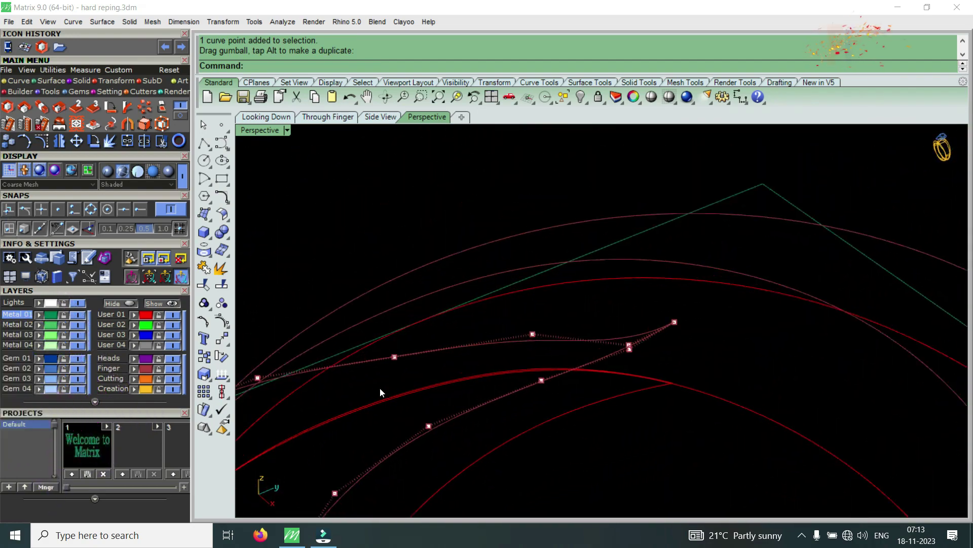
Raise the control point near the heart tip with the gumball Z arrow
mouse_move(372, 388)
mouse_down()
mouse_move(430, 345)
mouse_move(433, 309)
mouse_up()
right_drag(433, 308, 522, 353)
drag(522, 353, 558, 314)
mouse_move(586, 293)
right_down()
mouse_move(502, 369)
mouse_move(556, 293)
right_up()
drag(556, 293, 593, 346)
drag(582, 304, 589, 213)
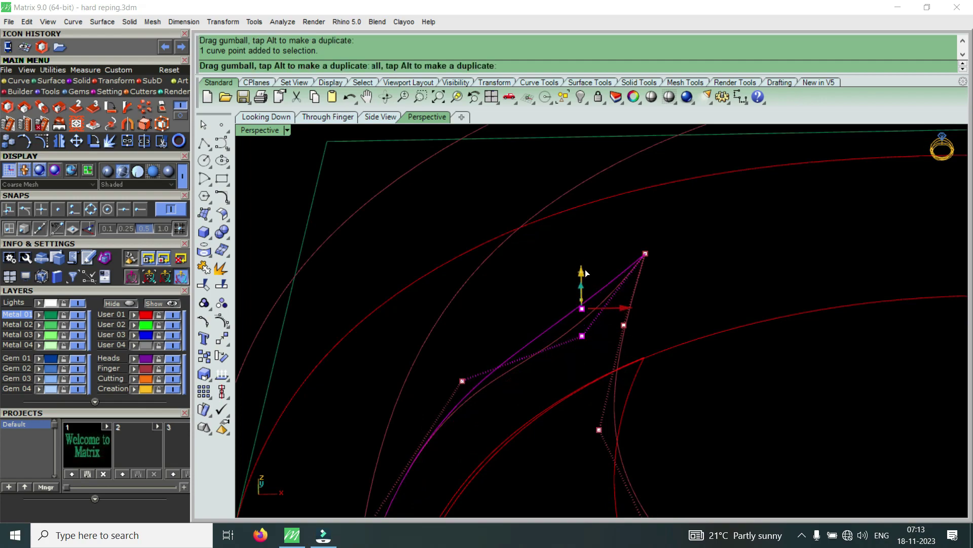
mouse_move(589, 213)
right_down()
mouse_move(549, 280)
mouse_move(517, 254)
mouse_move(483, 246)
mouse_move(450, 256)
mouse_move(530, 276)
mouse_move(560, 328)
mouse_move(671, 299)
mouse_move(654, 334)
mouse_move(613, 369)
mouse_move(591, 352)
mouse_move(623, 325)
mouse_move(619, 374)
mouse_move(634, 430)
right_up()
drag(632, 412, 792, 265)
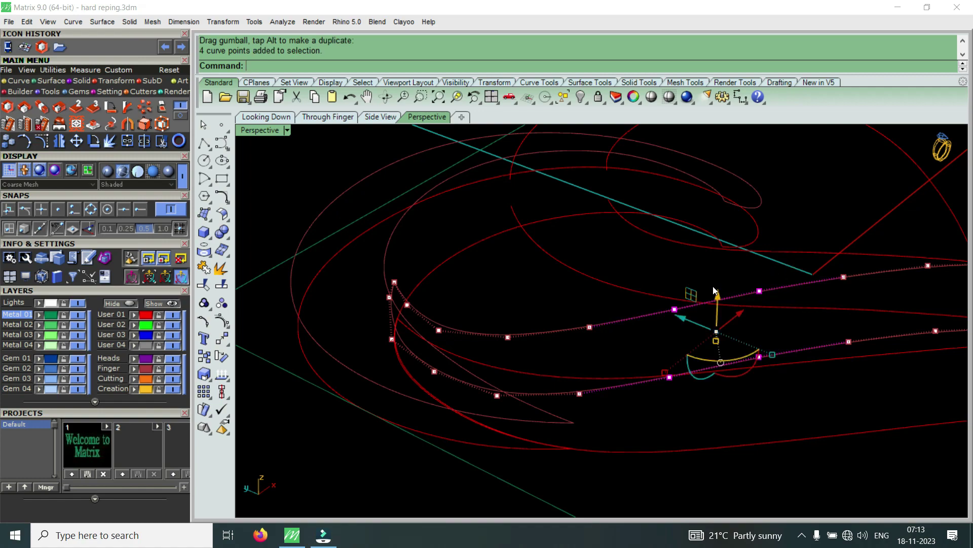
Window-select groups of four and two points on the curves, viewing them from a low side angle
mouse_move(723, 309)
right_down()
mouse_move(665, 382)
mouse_move(654, 325)
mouse_move(623, 355)
mouse_move(755, 373)
mouse_move(678, 410)
right_up()
drag(678, 410, 873, 255)
drag(810, 284, 686, 349)
mouse_move(687, 349)
right_down()
mouse_move(729, 288)
mouse_move(716, 410)
right_up()
drag(716, 410, 774, 270)
mouse_move(782, 239)
right_down()
mouse_move(780, 206)
mouse_move(605, 350)
mouse_move(440, 394)
right_up()
Nudge a point pair across both curves upward, then raise a second pair
drag(419, 391, 480, 284)
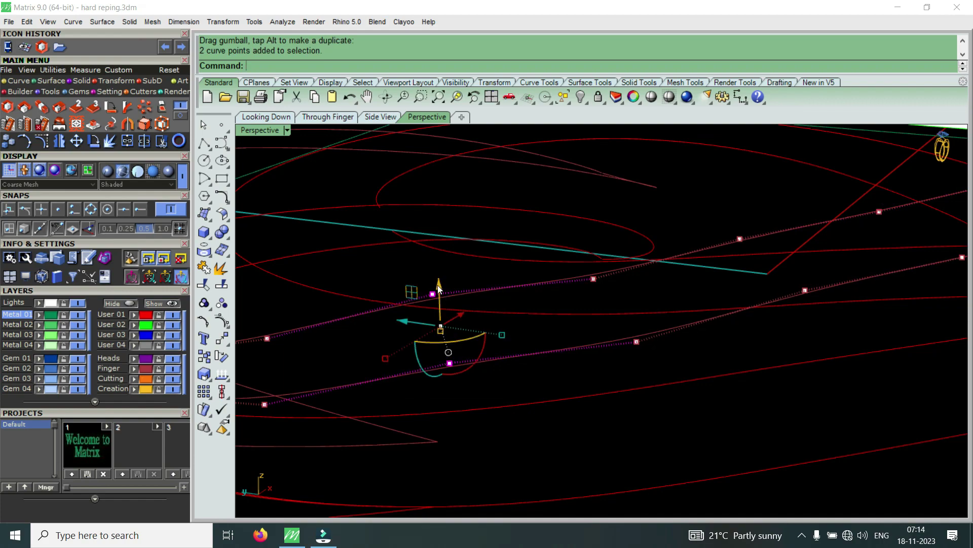
mouse_move(461, 296)
right_down()
mouse_move(499, 315)
mouse_move(598, 311)
mouse_move(693, 266)
mouse_move(713, 214)
right_up()
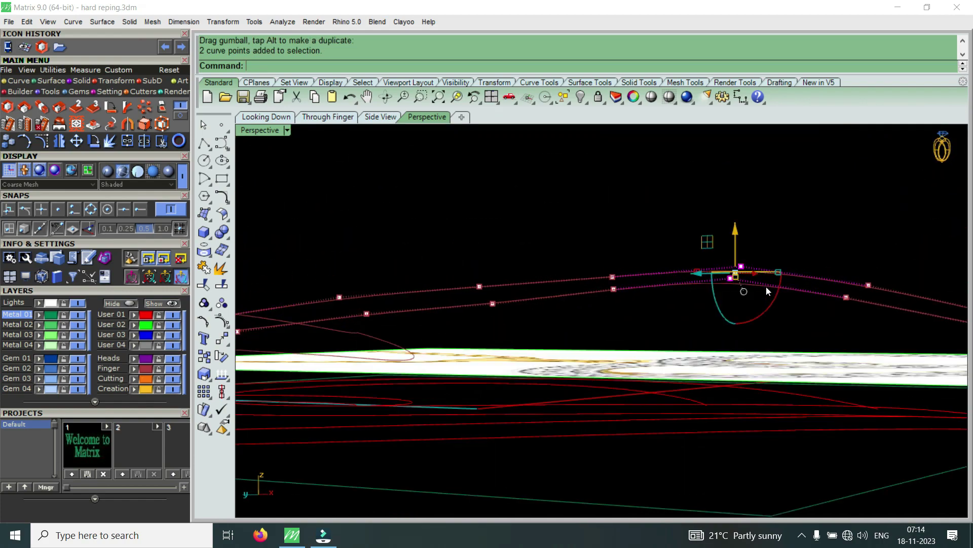
drag(737, 234, 750, 235)
drag(584, 207, 666, 316)
mouse_move(619, 239)
right_down()
mouse_move(508, 256)
mouse_move(496, 211)
right_up()
drag(496, 211, 577, 305)
mouse_move(539, 245)
right_down()
mouse_move(580, 250)
mouse_move(500, 261)
mouse_move(486, 251)
mouse_move(598, 255)
mouse_move(583, 264)
mouse_move(591, 283)
mouse_move(601, 234)
right_up()
drag(603, 234, 606, 223)
key(Escape)
Raise the next group of paired points and move two more points upward
right_drag(711, 233, 707, 177)
drag(707, 178, 874, 272)
drag(794, 192, 800, 194)
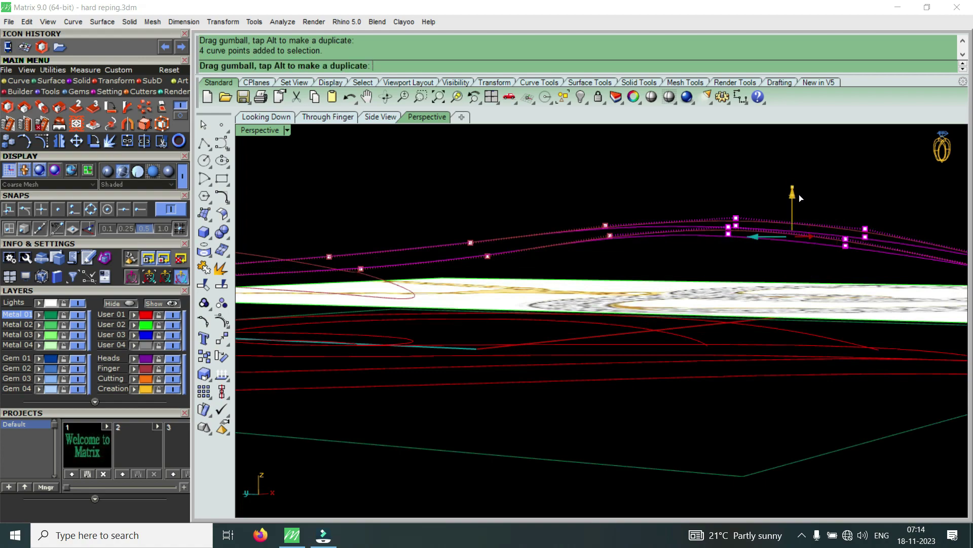
mouse_move(762, 205)
right_down()
mouse_move(734, 221)
mouse_move(678, 160)
right_up()
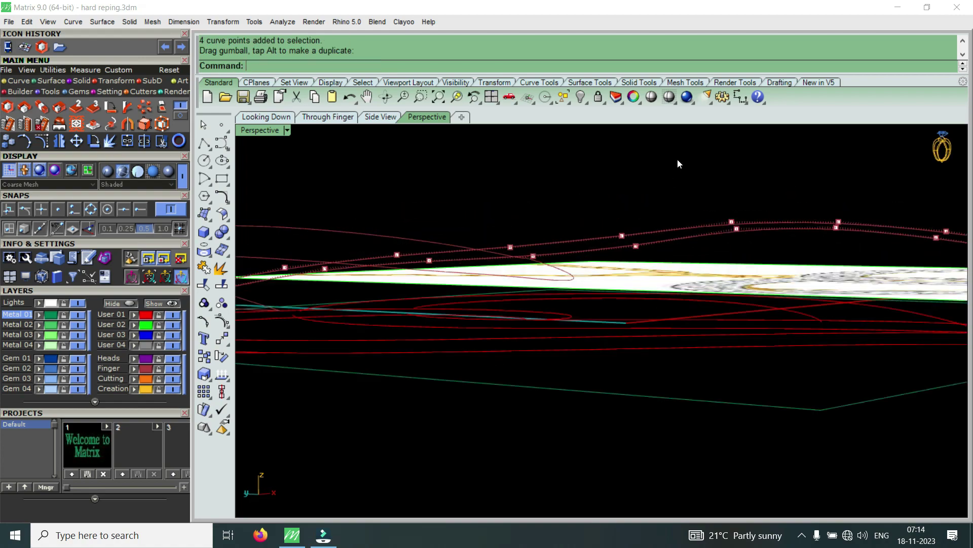
drag(677, 159, 745, 238)
drag(730, 189, 737, 188)
mouse_move(733, 193)
right_down()
mouse_move(727, 258)
mouse_move(588, 236)
right_up()
scroll(583, 270, up, 5)
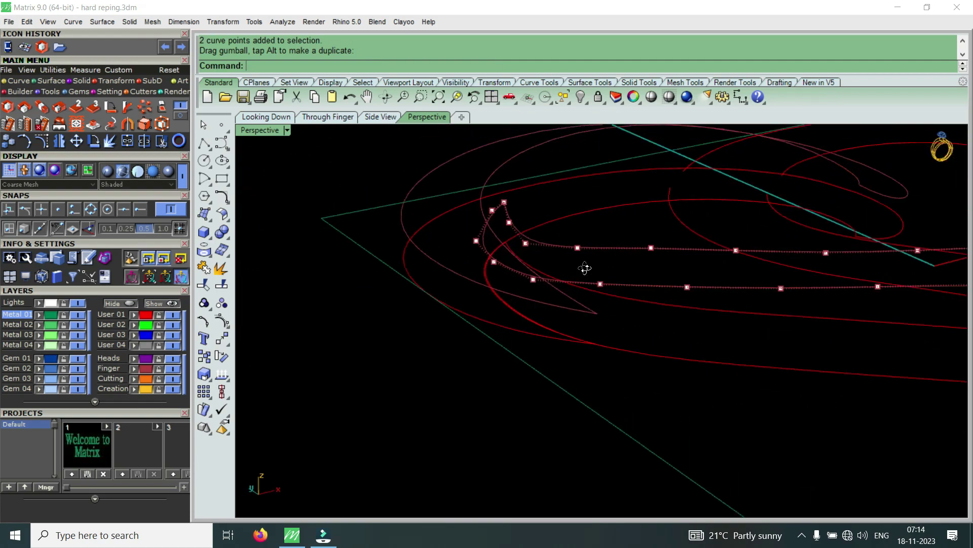
Revert an unwanted control point move with Ctrl+Z
scroll(648, 171, up, 4)
scroll(589, 291, up, 1)
click(614, 225)
drag(615, 225, 635, 200)
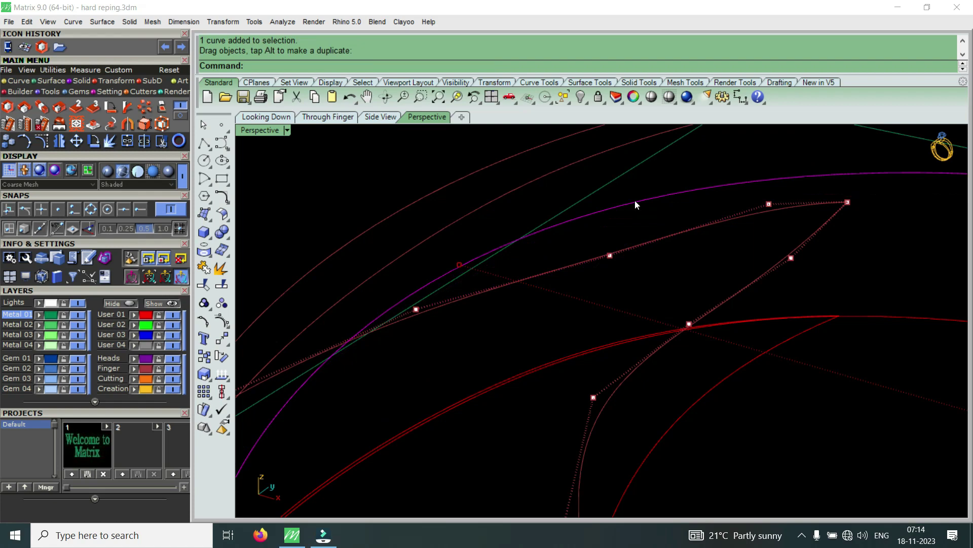
key(ctrl+z)
Raise the control point at the right end of the upper curve
drag(669, 233, 623, 245)
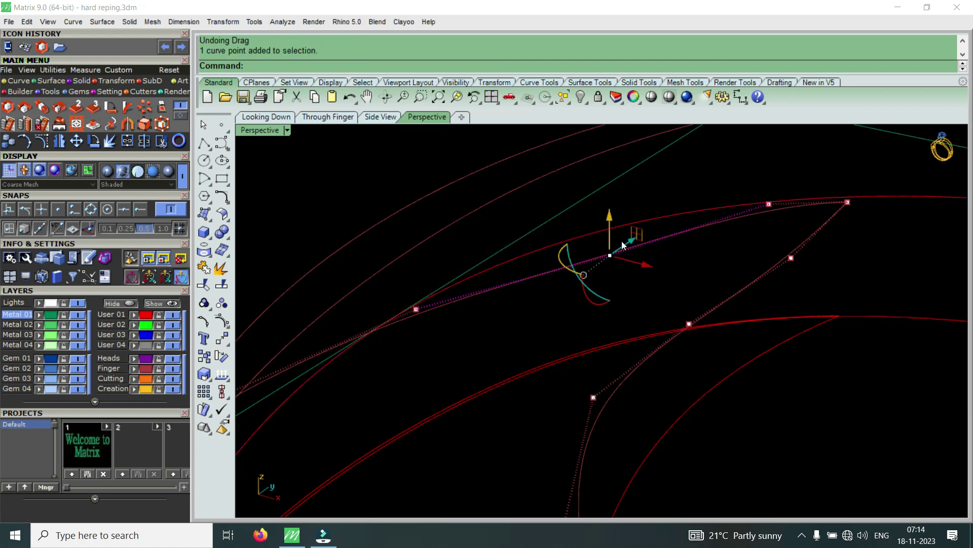
mouse_move(615, 220)
right_down()
mouse_move(632, 196)
mouse_move(690, 230)
mouse_move(605, 194)
mouse_move(589, 212)
mouse_move(659, 283)
right_up()
drag(659, 282, 819, 256)
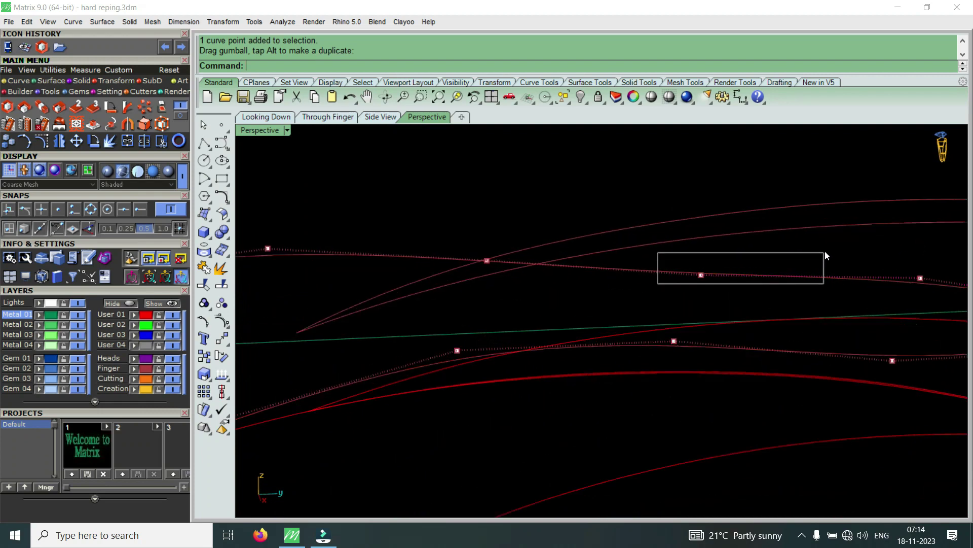
mouse_move(727, 214)
right_down()
mouse_move(858, 238)
mouse_move(883, 260)
right_up()
drag(859, 336, 919, 260)
mouse_move(893, 240)
right_down()
mouse_move(869, 210)
mouse_move(822, 250)
right_up()
mouse_move(822, 250)
mouse_down()
mouse_move(831, 289)
mouse_move(839, 187)
mouse_up()
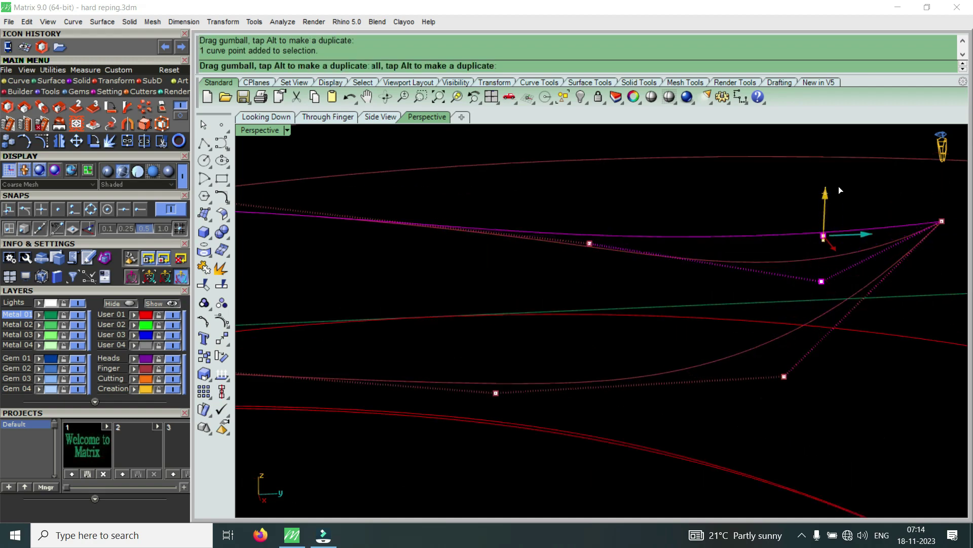
right_drag(850, 175, 707, 233)
Raise the neighbouring point on the top curve and the corner control point
drag(663, 206, 733, 283)
mouse_move(734, 285)
right_down()
mouse_move(722, 237)
mouse_move(807, 242)
right_up()
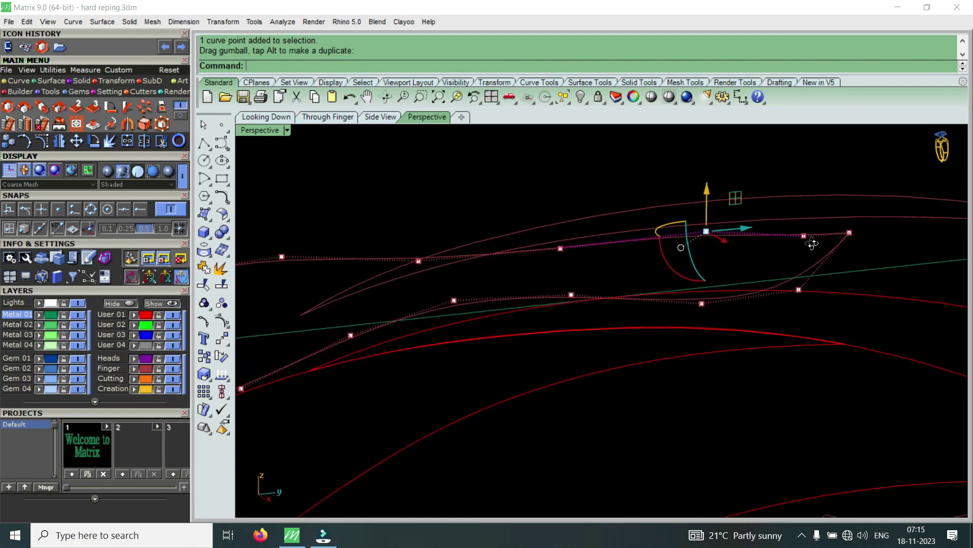
mouse_move(807, 241)
mouse_down()
mouse_move(791, 223)
mouse_move(799, 202)
mouse_up()
right_drag(746, 211, 753, 266)
mouse_move(753, 265)
mouse_down()
mouse_move(829, 203)
mouse_move(824, 162)
mouse_up()
mouse_move(624, 272)
mouse_down()
mouse_move(713, 202)
mouse_move(685, 175)
mouse_up()
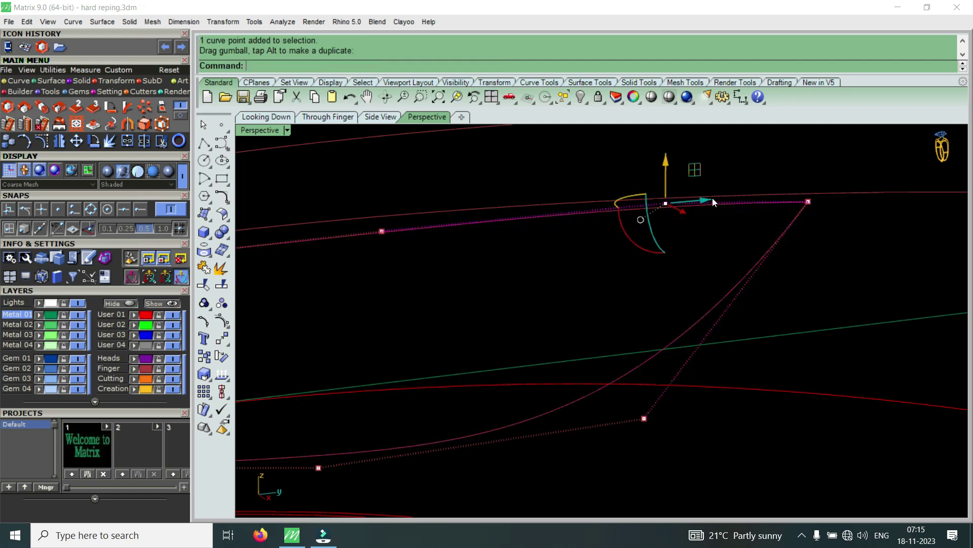
Raise the middle control point, then lift four upper-curve points slightly
right_drag(712, 197, 549, 224)
drag(489, 286, 609, 212)
drag(546, 197, 564, 184)
mouse_move(564, 185)
right_down()
mouse_move(711, 227)
mouse_move(518, 239)
mouse_move(690, 239)
mouse_move(523, 254)
mouse_move(636, 248)
mouse_move(588, 332)
mouse_move(569, 243)
mouse_move(534, 259)
mouse_move(550, 242)
mouse_move(473, 249)
mouse_move(667, 218)
right_up()
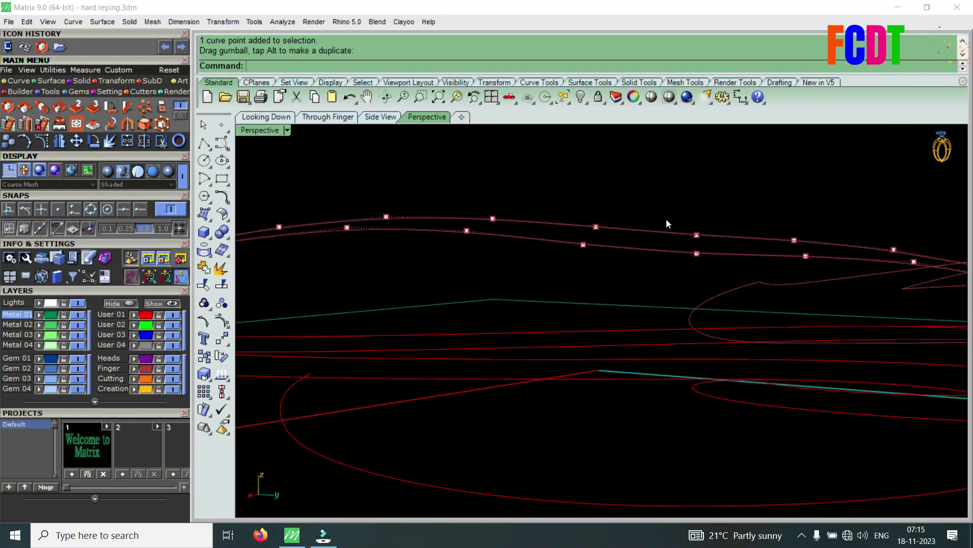
drag(566, 191, 705, 274)
drag(643, 203, 661, 192)
mouse_move(695, 201)
right_down()
mouse_move(710, 211)
mouse_move(690, 228)
mouse_move(754, 228)
mouse_move(756, 243)
mouse_move(668, 273)
right_up()
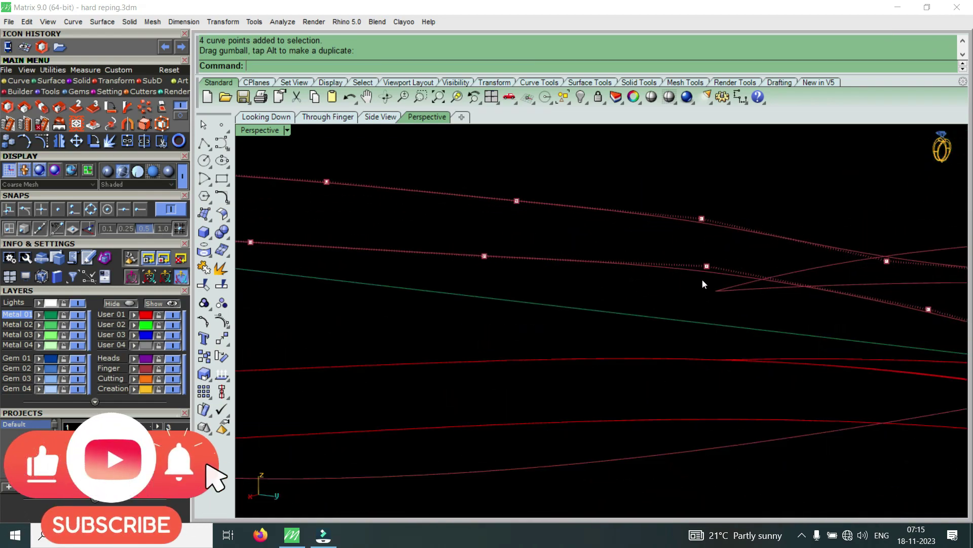
Move a lower-curve control point, then lower it back under the upper curve
click(706, 265)
drag(707, 248, 713, 242)
mouse_move(713, 243)
right_down()
mouse_move(732, 235)
mouse_move(785, 251)
mouse_move(758, 271)
right_up()
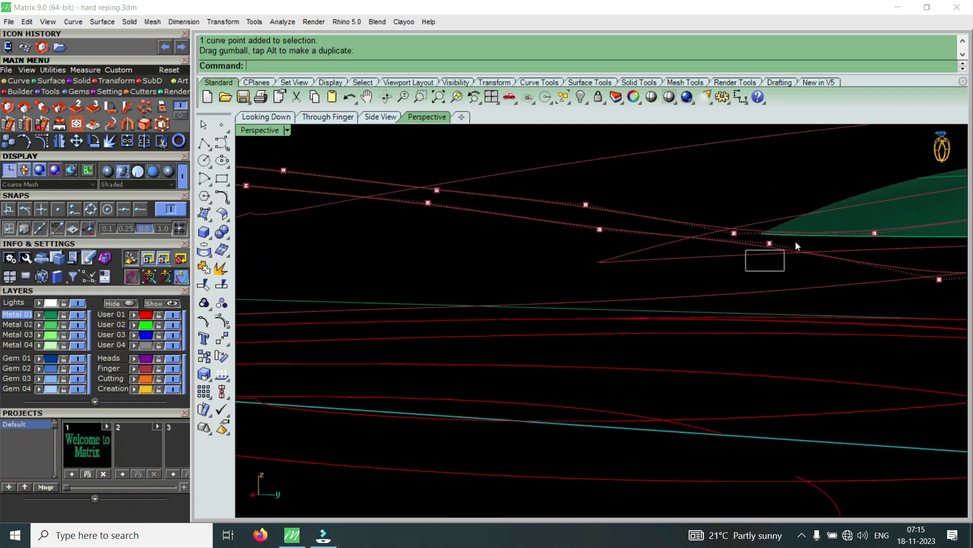
drag(774, 202, 749, 221)
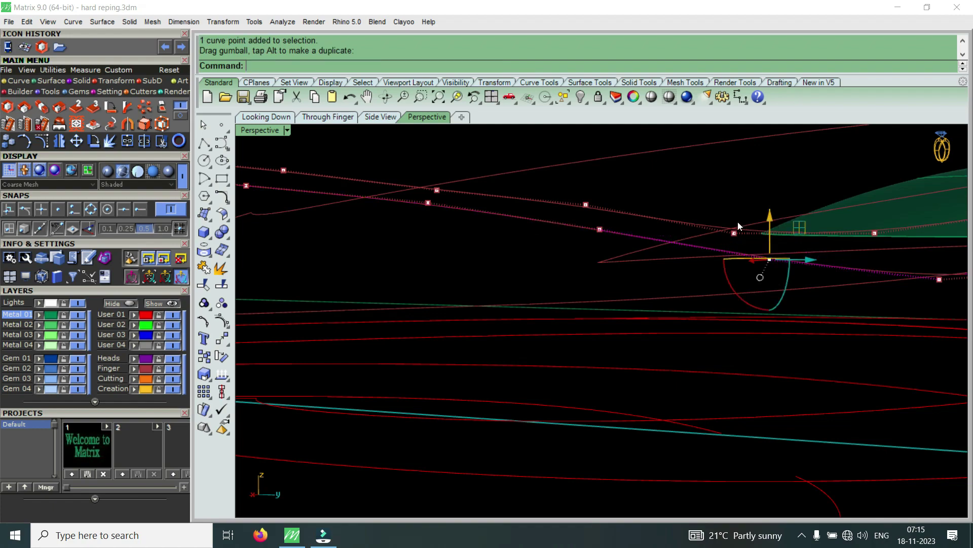
mouse_move(748, 221)
right_down()
mouse_move(767, 290)
mouse_move(674, 247)
mouse_move(615, 284)
mouse_move(682, 301)
mouse_move(554, 235)
mouse_move(586, 215)
mouse_move(409, 245)
right_up()
scroll(536, 221, up, 3)
scroll(536, 222, up, 2)
Raise the lower-right control point and two more lower-curve points
mouse_move(536, 221)
right_down()
mouse_move(413, 261)
mouse_move(491, 223)
mouse_move(717, 217)
mouse_move(670, 294)
right_up()
mouse_move(669, 294)
mouse_down()
mouse_move(813, 245)
mouse_move(780, 216)
mouse_move(789, 210)
mouse_up()
mouse_move(789, 211)
right_down()
mouse_move(729, 289)
mouse_move(700, 232)
mouse_move(705, 306)
mouse_move(667, 362)
right_up()
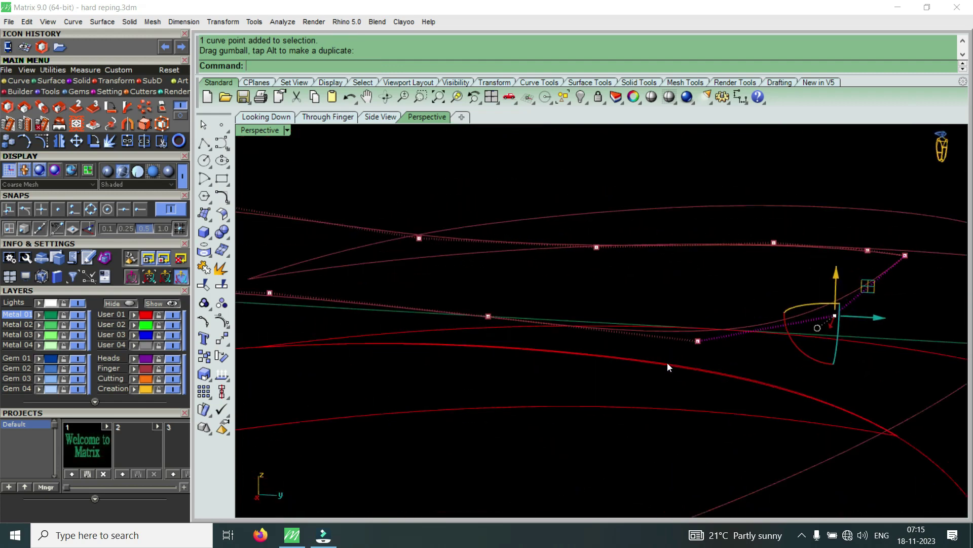
drag(663, 375, 844, 291)
drag(771, 288, 780, 277)
click(665, 391)
Nudge further single control points on the lower curve one at a time
mouse_move(671, 388)
mouse_down()
mouse_move(756, 280)
mouse_move(734, 276)
mouse_up()
mouse_move(761, 262)
right_down()
mouse_move(755, 259)
mouse_move(808, 306)
right_up()
mouse_move(814, 317)
mouse_down()
mouse_move(857, 279)
mouse_move(852, 241)
mouse_up()
click(476, 374)
drag(477, 379, 529, 259)
click(533, 257)
mouse_move(566, 262)
right_down()
mouse_move(574, 230)
mouse_move(563, 223)
right_up()
Select and release a point pair, viewing from a low side angle to compare the curves
drag(559, 221, 735, 278)
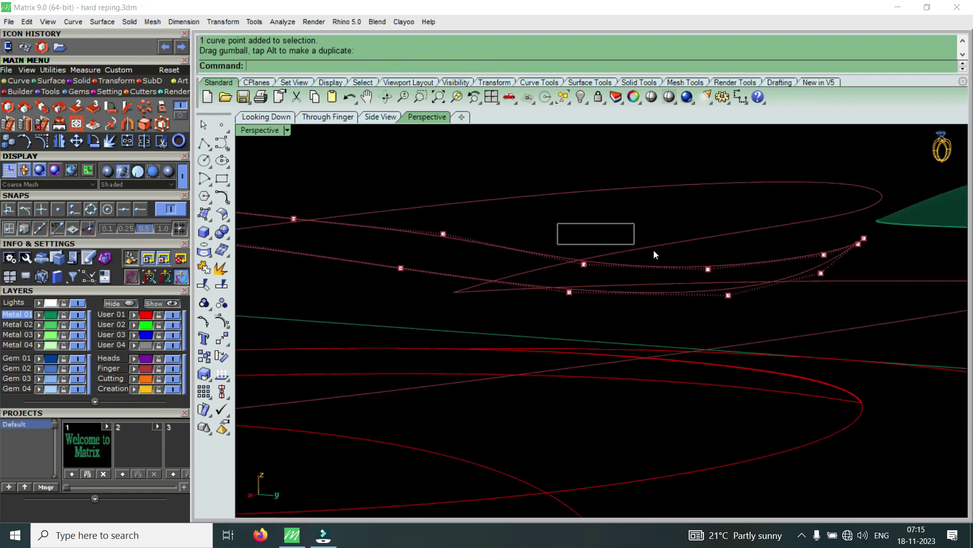
scroll(662, 240, up, 2)
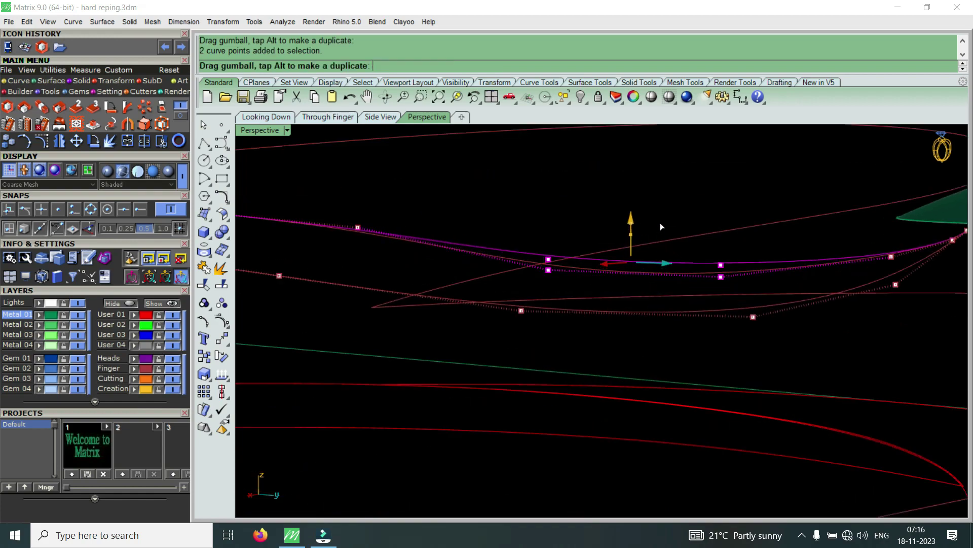
click(662, 221)
mouse_move(707, 226)
right_down()
mouse_move(708, 235)
mouse_move(765, 223)
mouse_move(702, 239)
mouse_move(661, 232)
mouse_move(634, 266)
mouse_move(746, 293)
mouse_move(750, 319)
right_up()
scroll(720, 294, down, 5)
scroll(594, 253, up, 3)
mouse_move(578, 237)
right_down()
mouse_move(578, 169)
mouse_move(467, 299)
mouse_move(428, 287)
right_up()
Move two lower-curve points up, then raise one more single control point
drag(428, 288, 490, 257)
right_drag(460, 223, 663, 256)
mouse_move(558, 265)
mouse_down()
mouse_move(736, 243)
mouse_move(738, 233)
mouse_up()
drag(650, 214, 659, 193)
mouse_move(659, 194)
right_down()
mouse_move(771, 228)
mouse_move(764, 264)
right_up()
click(804, 244)
drag(804, 204, 818, 193)
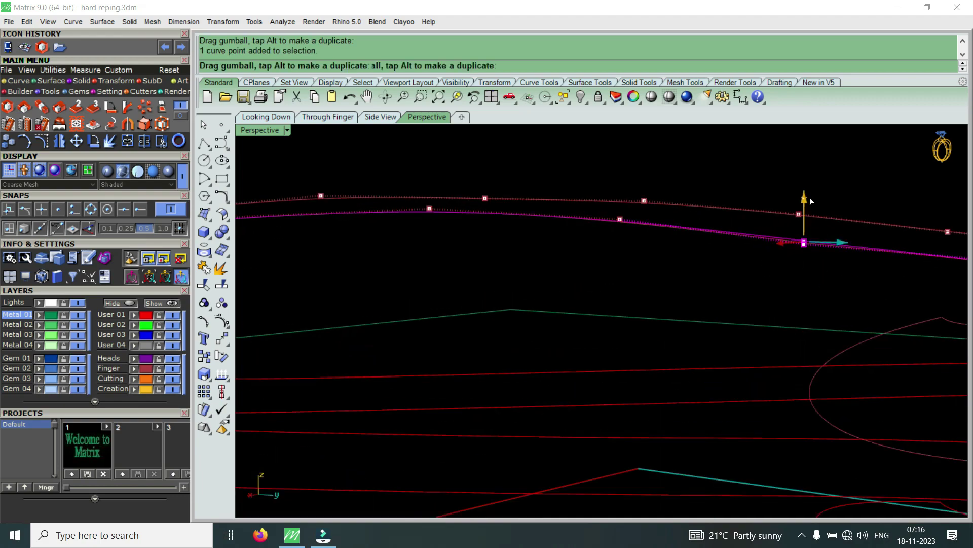
mouse_move(818, 193)
right_down()
mouse_move(723, 210)
mouse_move(680, 247)
mouse_move(643, 317)
right_up()
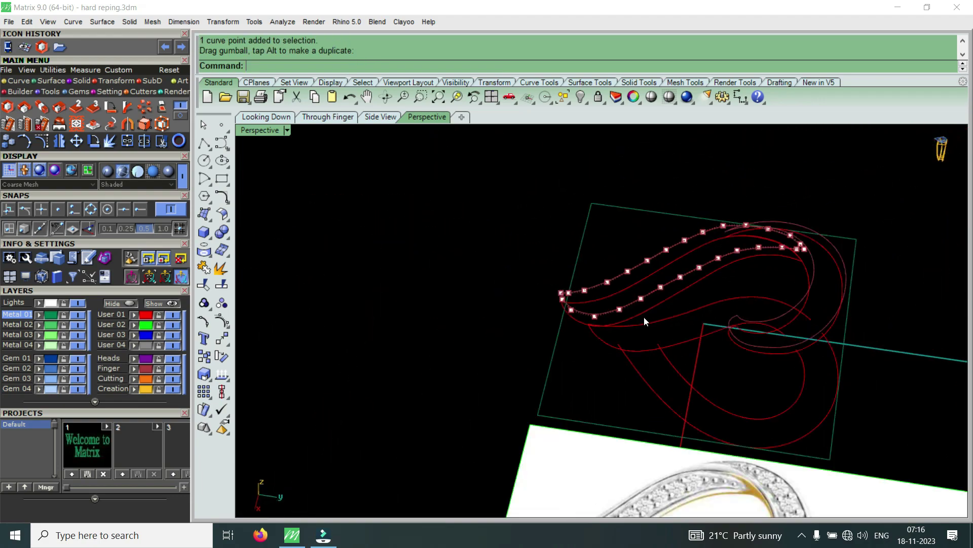
Raise the coincident end points of the two heart curves along the gumball Z arrow
scroll(572, 316, up, 2)
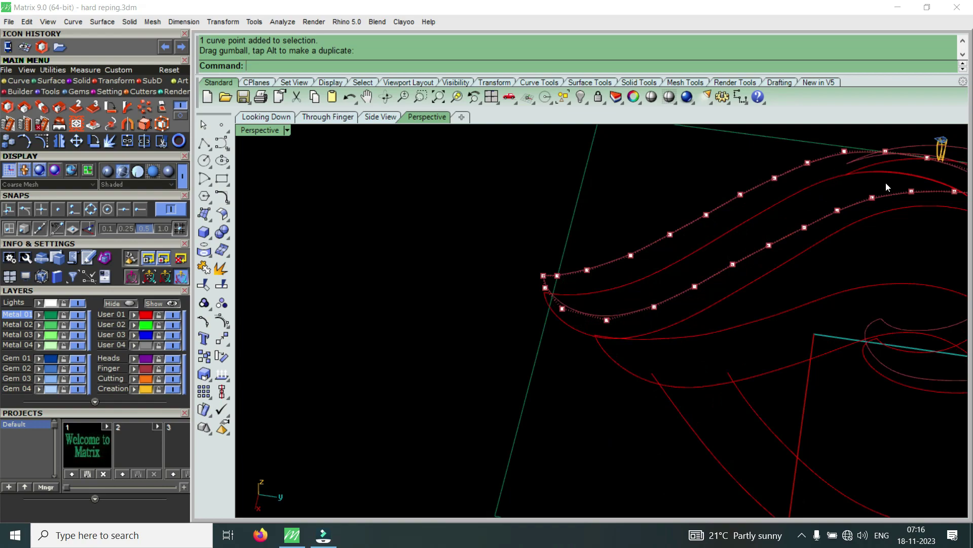
scroll(887, 221, down, 3)
scroll(915, 186, up, 4)
scroll(915, 191, down, 3)
mouse_move(757, 275)
right_down()
mouse_move(735, 353)
mouse_move(762, 348)
right_up()
scroll(653, 215, down, 2)
scroll(653, 215, up, 3)
mouse_move(627, 418)
right_down()
mouse_move(613, 315)
mouse_move(624, 330)
mouse_move(598, 231)
mouse_move(615, 254)
mouse_move(630, 235)
mouse_move(641, 239)
mouse_move(605, 237)
mouse_move(596, 256)
right_up()
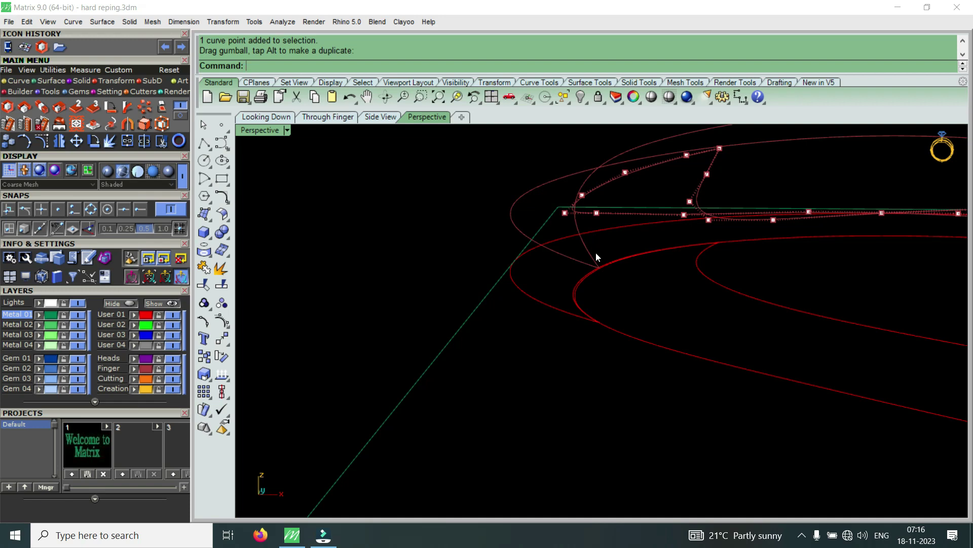
mouse_move(621, 242)
right_down()
mouse_move(548, 278)
mouse_move(452, 254)
mouse_move(728, 191)
mouse_move(690, 214)
mouse_move(737, 239)
mouse_move(807, 222)
mouse_move(769, 274)
right_up()
drag(769, 274, 836, 217)
mouse_move(783, 199)
mouse_down()
mouse_move(798, 187)
mouse_move(798, 240)
mouse_up()
Raise three control points near the curve end so it follows the dome
right_drag(798, 240, 708, 264)
mouse_move(708, 283)
mouse_down()
mouse_move(771, 234)
mouse_move(754, 211)
mouse_move(816, 223)
mouse_up()
right_drag(816, 223, 714, 229)
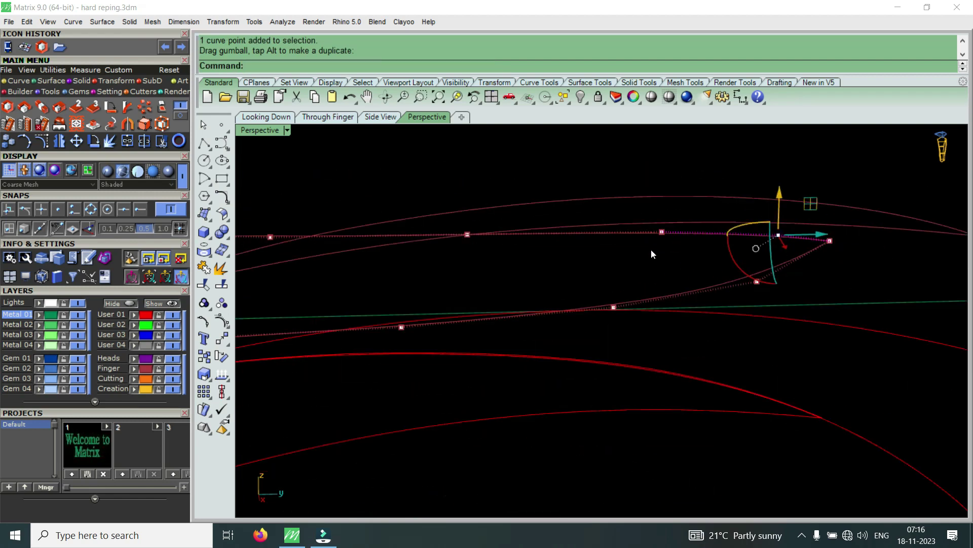
drag(812, 272, 860, 223)
mouse_move(860, 223)
right_down()
mouse_move(839, 203)
mouse_move(738, 268)
right_up()
click(738, 268)
drag(739, 268, 908, 208)
drag(830, 198, 857, 184)
right_drag(857, 184, 680, 257)
Lift another two curve control points upward, then clear the tip-point selection
drag(679, 252, 889, 196)
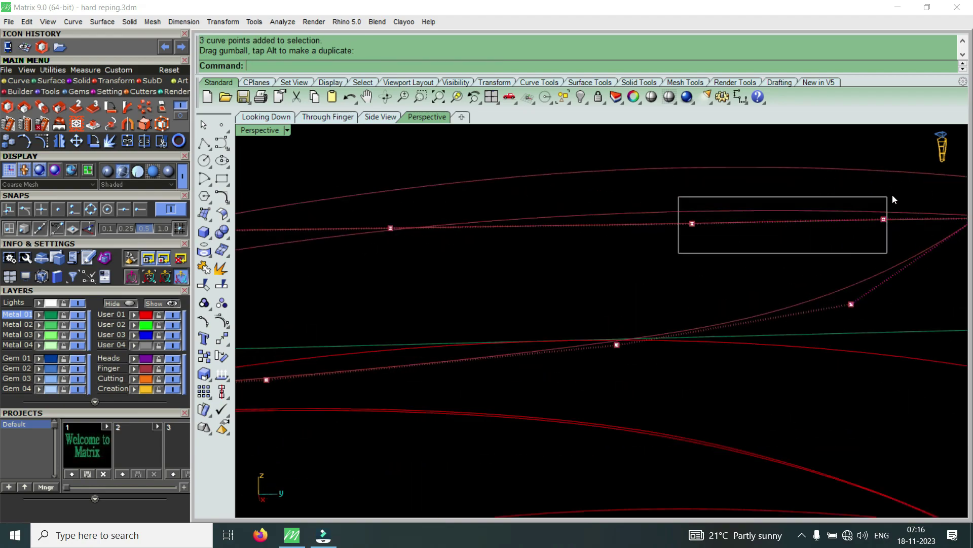
drag(784, 183, 804, 172)
mouse_move(805, 172)
right_down()
mouse_move(732, 219)
mouse_move(776, 218)
mouse_move(728, 226)
mouse_move(577, 209)
right_up()
scroll(576, 223, up, 3)
mouse_move(707, 171)
mouse_down()
mouse_move(811, 208)
mouse_move(780, 183)
mouse_up()
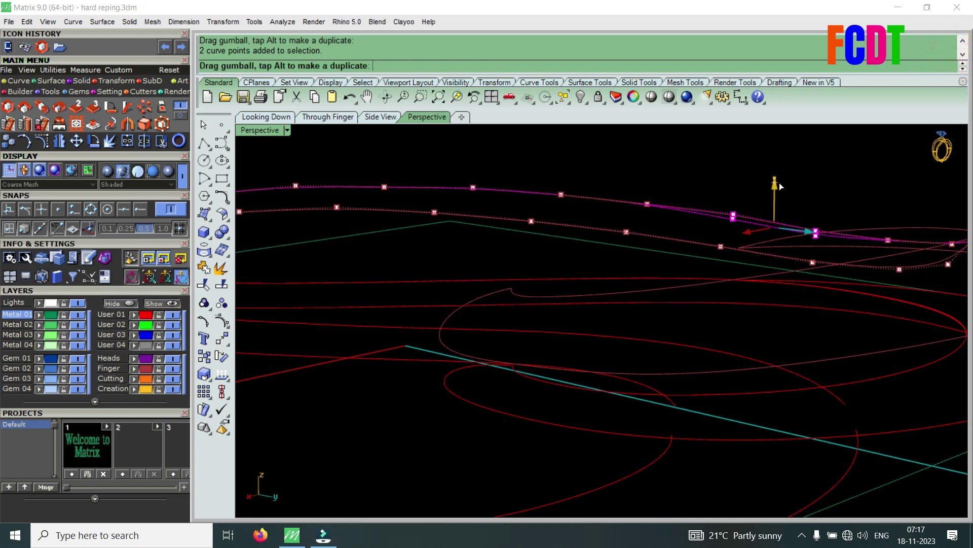
key(Escape)
mouse_move(780, 183)
right_down()
mouse_move(726, 235)
mouse_move(852, 255)
mouse_move(865, 213)
mouse_move(887, 196)
mouse_move(732, 290)
right_up()
Adjust the paired end points, select two upper-curve points, and check the curves from above
drag(730, 293, 848, 256)
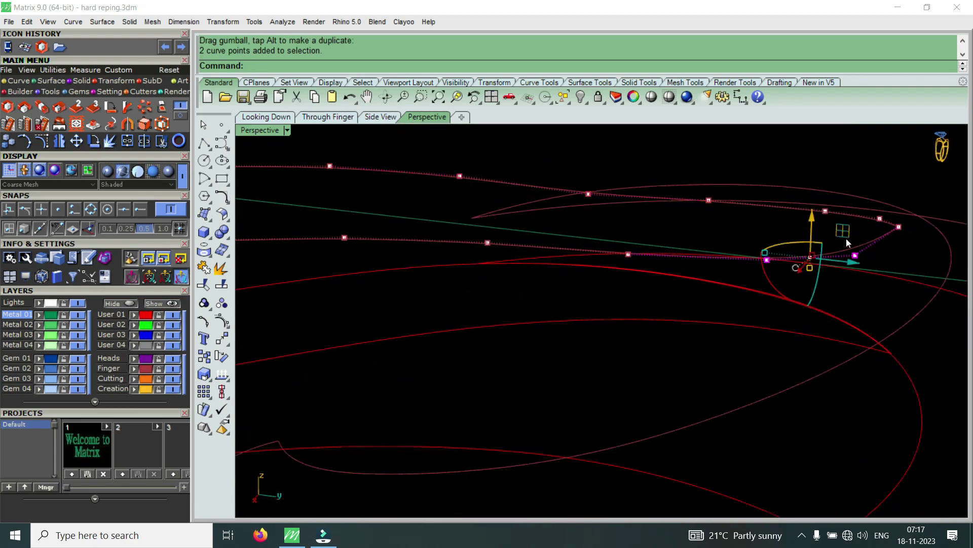
click(825, 214)
right_drag(826, 214, 787, 196)
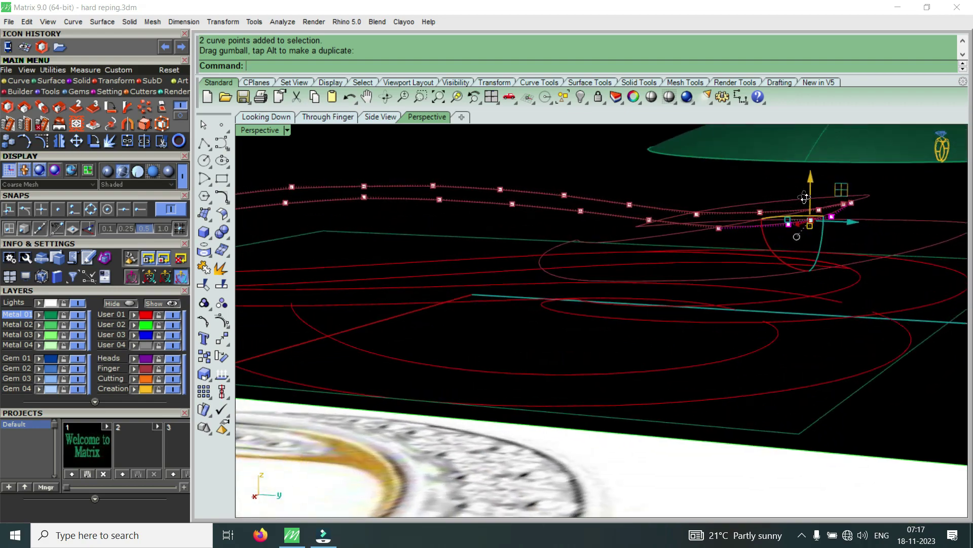
scroll(760, 208, up, 2)
scroll(725, 218, up, 2)
scroll(638, 215, up, 2)
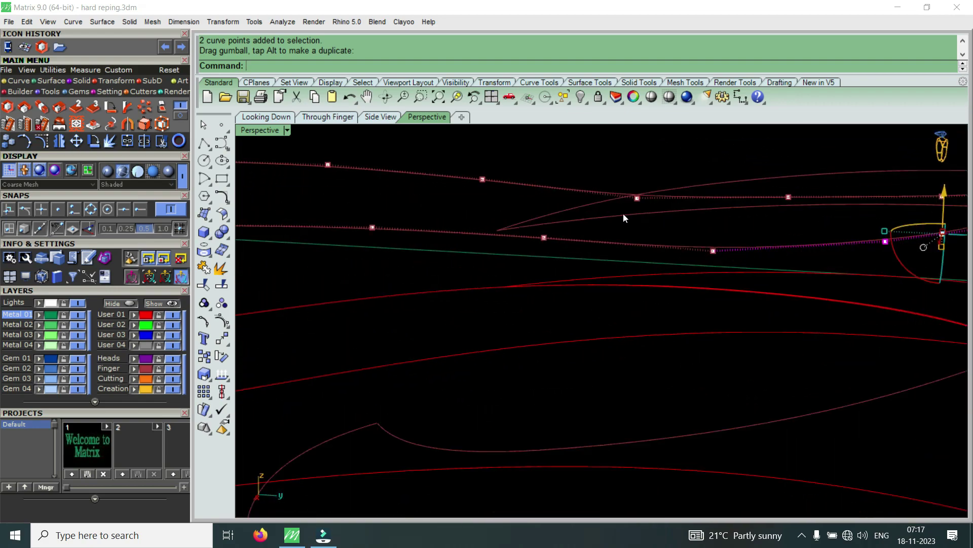
drag(623, 218, 822, 176)
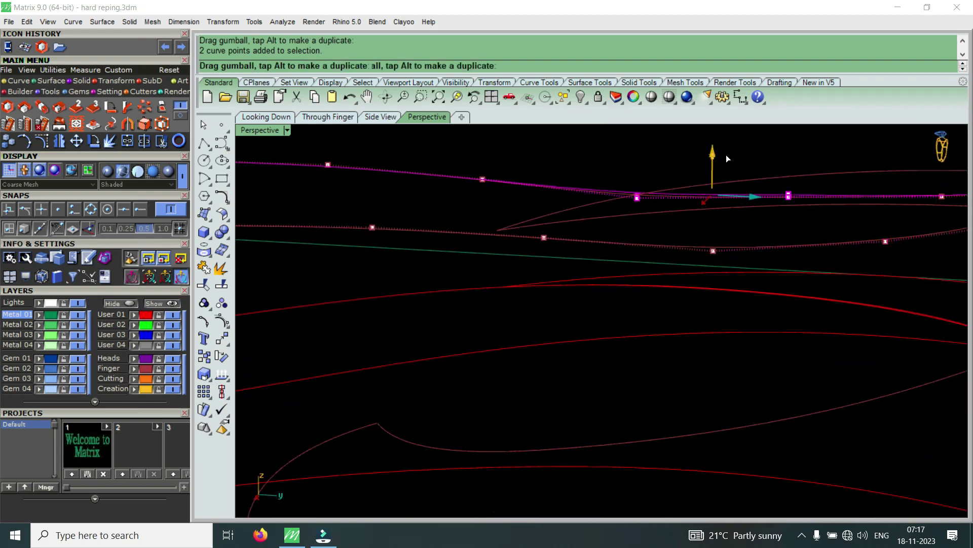
scroll(722, 202, down, 3)
mouse_move(723, 202)
right_down()
mouse_move(760, 198)
mouse_move(725, 214)
mouse_move(708, 337)
mouse_move(552, 188)
right_up()
scroll(777, 194, up, 2)
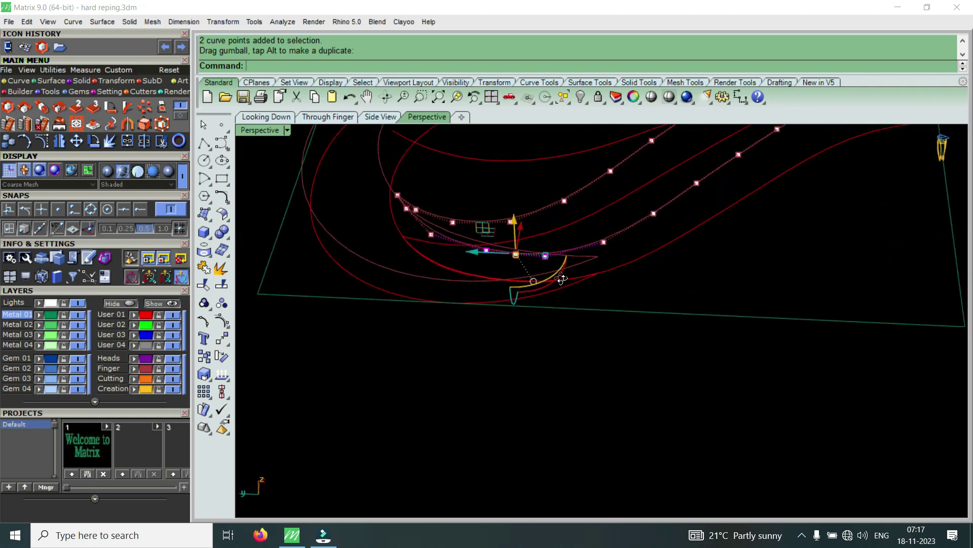
right_drag(552, 189, 589, 314)
scroll(589, 318, up, 4)
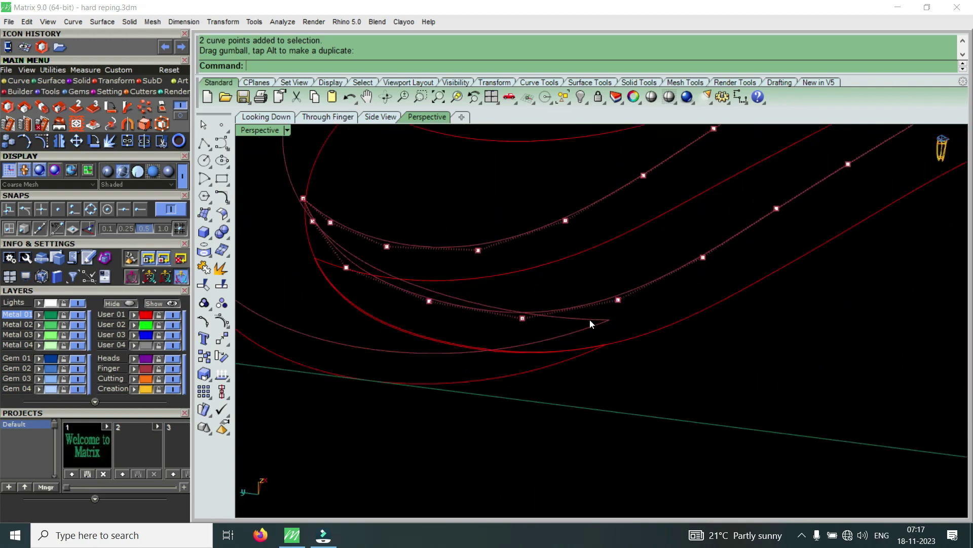
Show the next two curves' control points and raise their coincident end points
click(620, 308)
mouse_move(628, 394)
right_down()
mouse_move(520, 291)
mouse_move(400, 311)
mouse_move(407, 236)
right_up()
scroll(491, 227, up, 3)
scroll(436, 263, up, 3)
scroll(495, 219, up, 3)
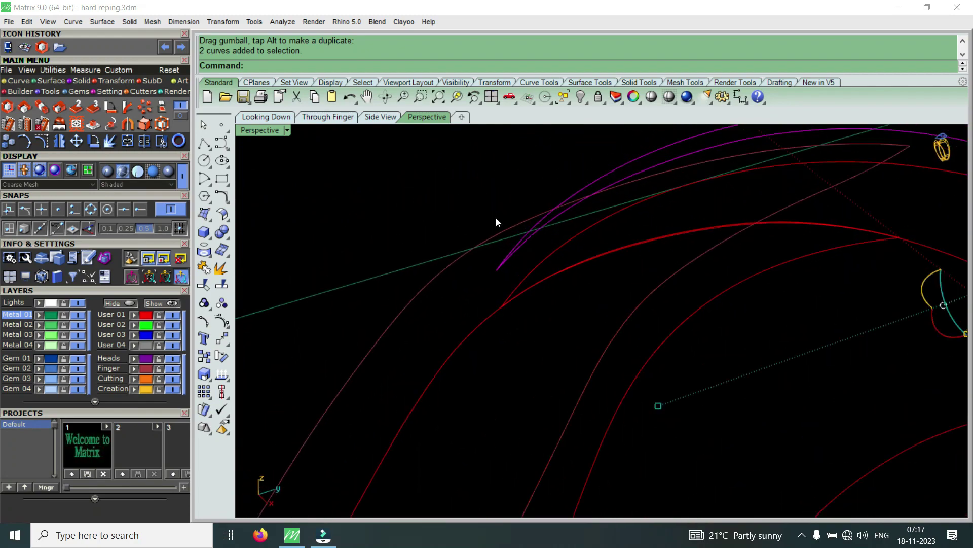
mouse_move(473, 296)
right_down()
mouse_move(615, 259)
mouse_move(615, 333)
mouse_move(525, 361)
right_up()
drag(526, 366, 583, 319)
mouse_move(613, 352)
right_down()
mouse_move(576, 283)
mouse_move(588, 289)
mouse_move(589, 278)
right_up()
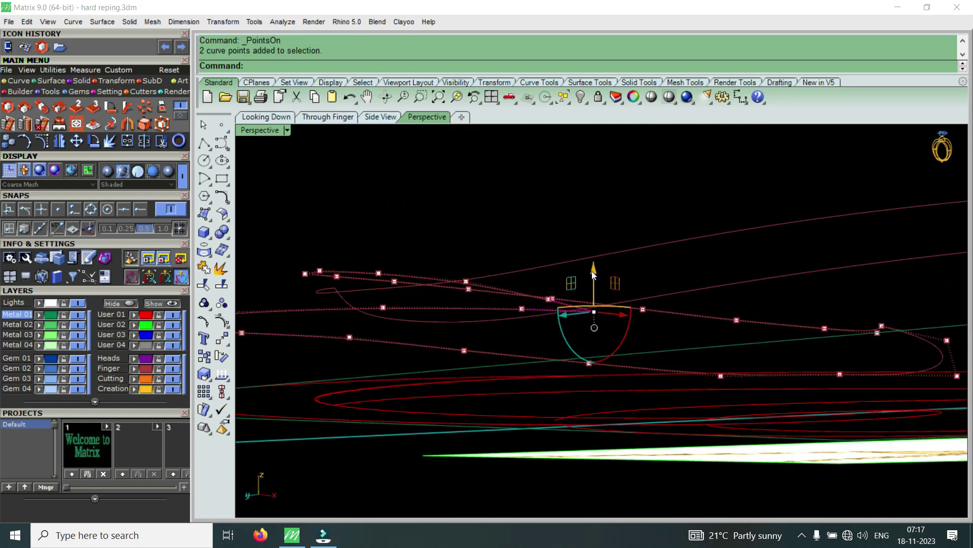
drag(588, 274, 636, 257)
Raise two individual control points to reshape the curve
mouse_move(636, 258)
right_down()
mouse_move(589, 405)
mouse_move(558, 418)
right_up()
click(615, 405)
right_drag(665, 387, 651, 284)
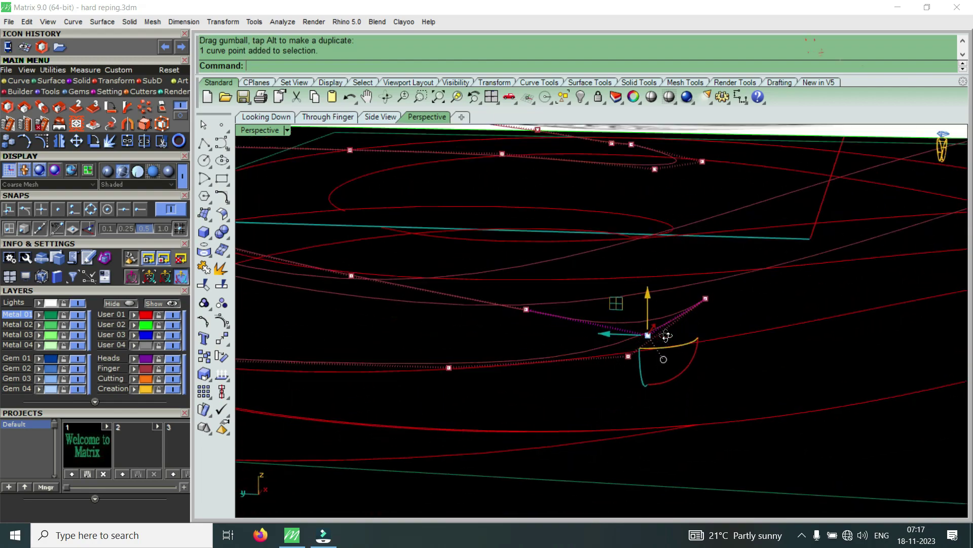
mouse_move(651, 284)
mouse_down()
mouse_move(671, 245)
mouse_move(695, 304)
mouse_up()
mouse_move(694, 304)
right_down()
mouse_move(527, 332)
mouse_move(474, 323)
mouse_move(594, 322)
mouse_move(640, 270)
right_up()
drag(636, 230, 693, 306)
drag(683, 250, 695, 236)
Raise another control point and the curve end point, checking the result
mouse_move(695, 236)
right_down()
mouse_move(607, 244)
mouse_move(551, 294)
mouse_move(564, 342)
mouse_move(739, 317)
mouse_move(625, 327)
mouse_move(501, 400)
right_up()
drag(467, 391, 547, 417)
mouse_move(616, 361)
right_down()
mouse_move(619, 382)
mouse_move(614, 280)
right_up()
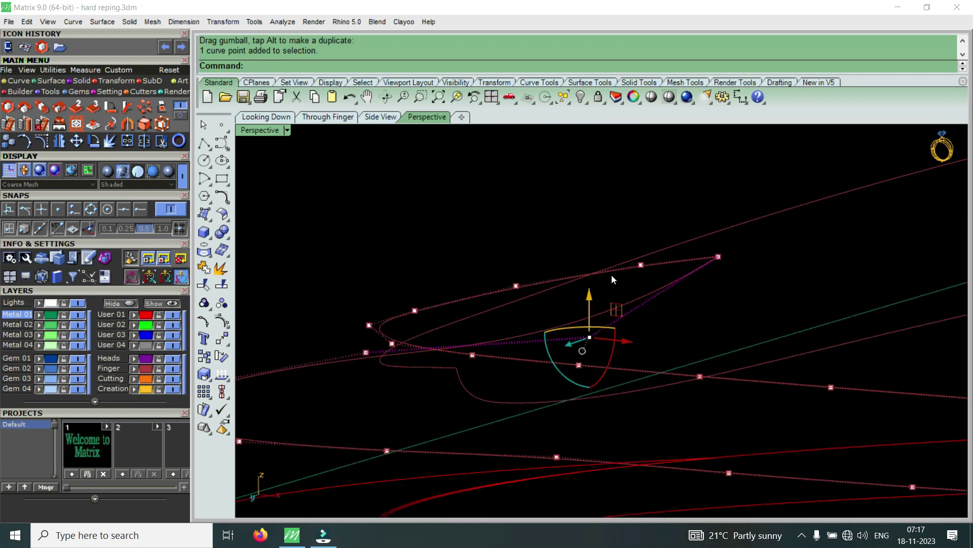
mouse_move(615, 284)
mouse_down()
mouse_move(614, 258)
mouse_move(725, 244)
mouse_up()
mouse_move(725, 245)
right_down()
mouse_move(687, 257)
mouse_move(732, 439)
mouse_move(755, 333)
mouse_move(753, 252)
right_up()
drag(739, 212, 795, 318)
drag(766, 241, 784, 226)
mouse_move(783, 226)
right_down()
mouse_move(642, 262)
mouse_move(695, 321)
right_up()
Raise another pair of control points vertically on the curve
mouse_move(673, 357)
right_down()
mouse_move(650, 283)
mouse_move(559, 293)
mouse_move(532, 265)
mouse_move(404, 261)
mouse_move(434, 243)
mouse_move(529, 241)
mouse_move(783, 310)
right_up()
mouse_move(870, 292)
right_down()
mouse_move(697, 315)
mouse_move(733, 333)
mouse_move(739, 353)
mouse_move(776, 353)
mouse_move(669, 351)
right_up()
drag(667, 352, 871, 311)
mouse_move(807, 276)
right_down()
mouse_move(822, 283)
mouse_move(735, 276)
mouse_move(894, 296)
mouse_move(735, 273)
mouse_move(664, 248)
right_up()
mouse_move(596, 218)
mouse_down()
mouse_move(718, 278)
mouse_move(806, 286)
mouse_up()
drag(697, 235, 707, 228)
mouse_move(708, 227)
right_down()
mouse_move(620, 259)
mouse_move(673, 258)
mouse_move(657, 299)
mouse_move(817, 321)
mouse_move(606, 370)
mouse_move(445, 305)
mouse_move(623, 274)
mouse_move(544, 245)
mouse_move(485, 282)
mouse_move(550, 349)
mouse_move(527, 335)
right_up()
Select the next heart curve and display its control points
click(597, 363)
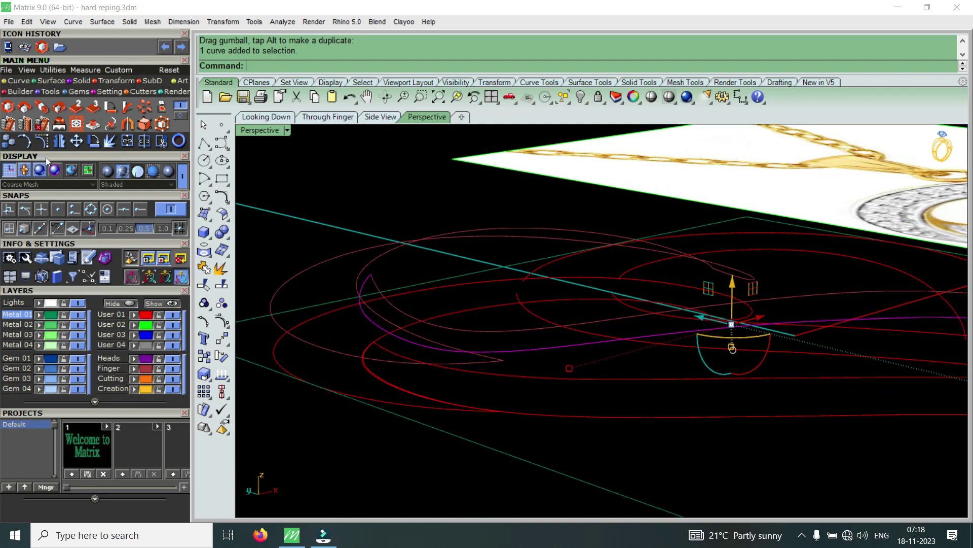
click(42, 141)
mouse_move(617, 334)
right_down()
mouse_move(690, 304)
mouse_move(595, 390)
mouse_move(734, 352)
mouse_move(661, 383)
right_up()
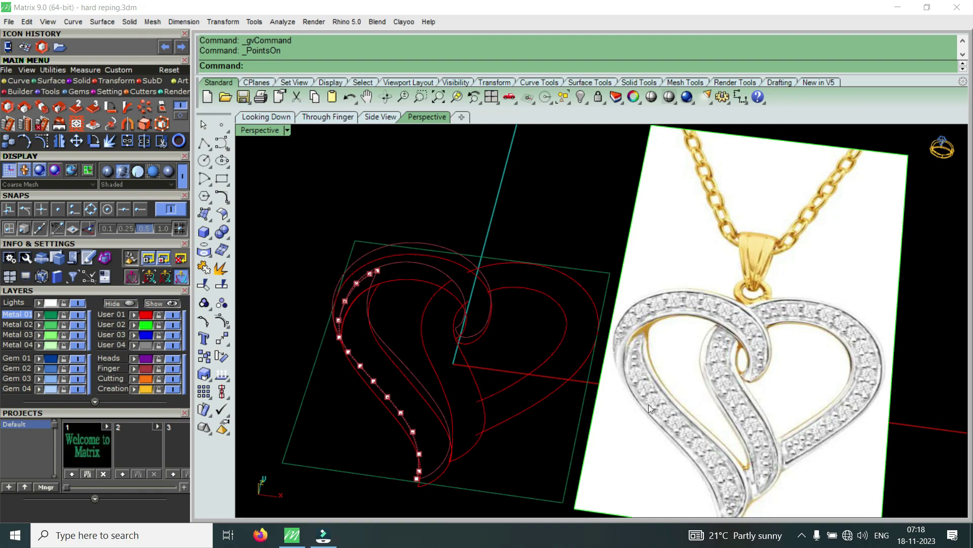
Adjust two control points on the upper heart curve, ending with them raised vertically
right_drag(645, 385, 682, 420)
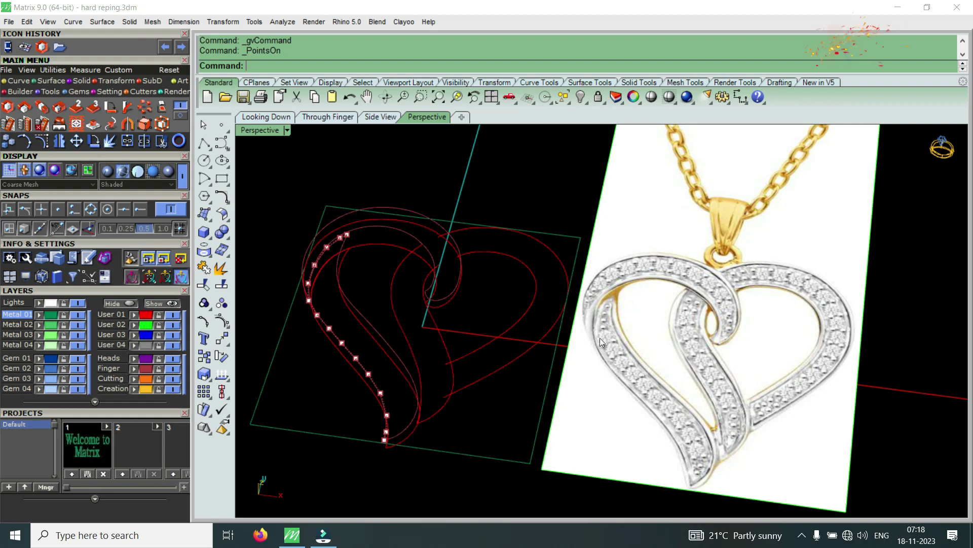
scroll(700, 335, up, 1)
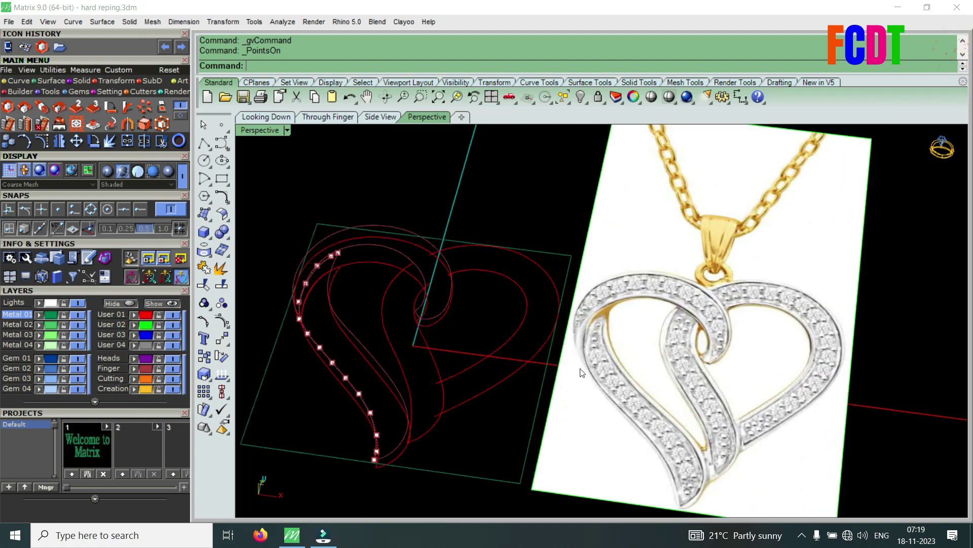
scroll(442, 315, down, 3)
scroll(442, 315, up, 5)
right_drag(457, 365, 437, 339)
scroll(437, 339, up, 1)
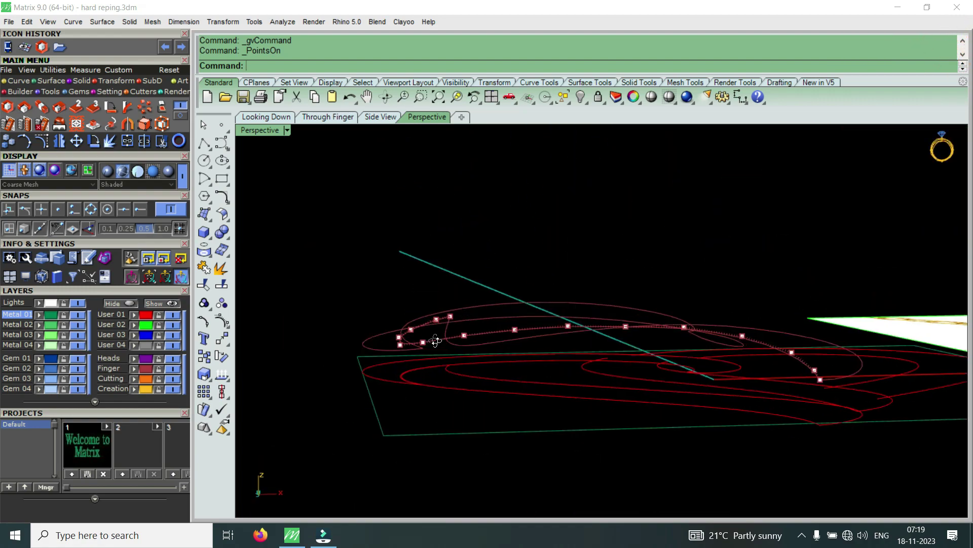
scroll(500, 376, up, 3)
scroll(574, 444, up, 2)
drag(524, 454, 682, 399)
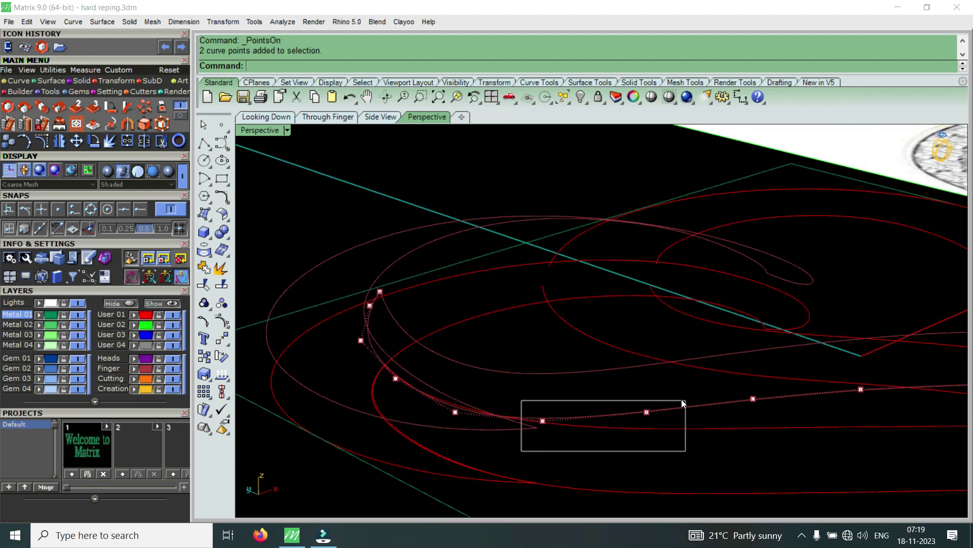
drag(595, 381, 608, 400)
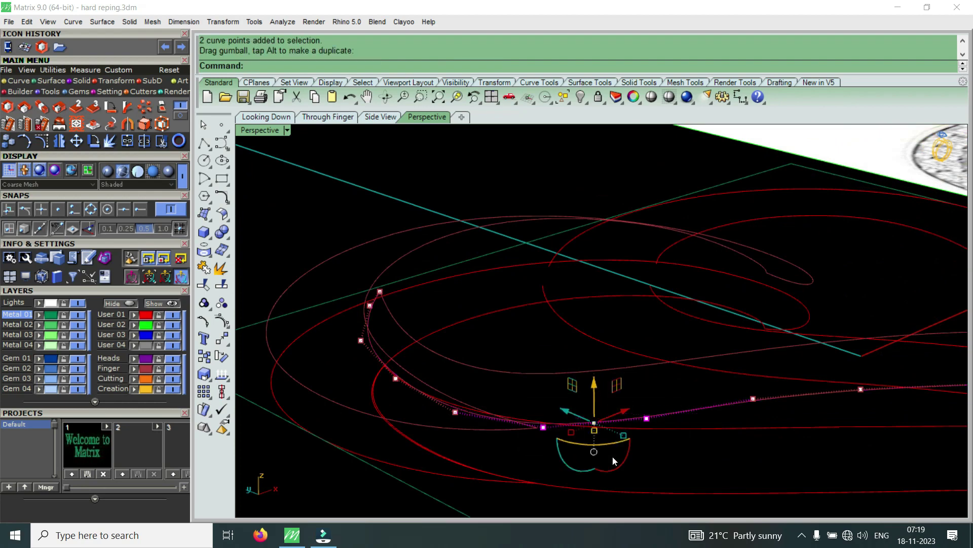
right_drag(629, 425, 642, 464)
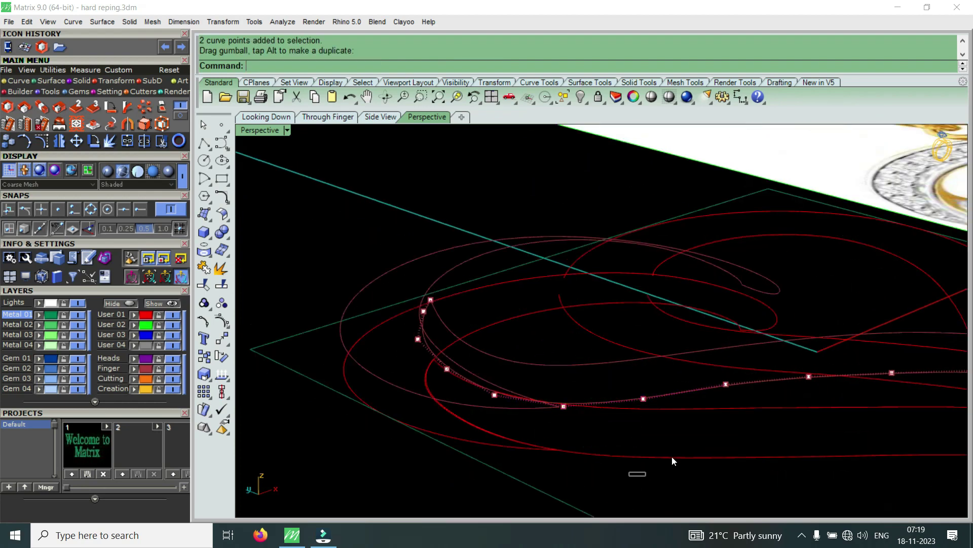
scroll(746, 374, up, 2)
drag(677, 362, 685, 368)
Lower a pair of points slightly and raise the two right-hand points
right_drag(684, 368, 759, 403)
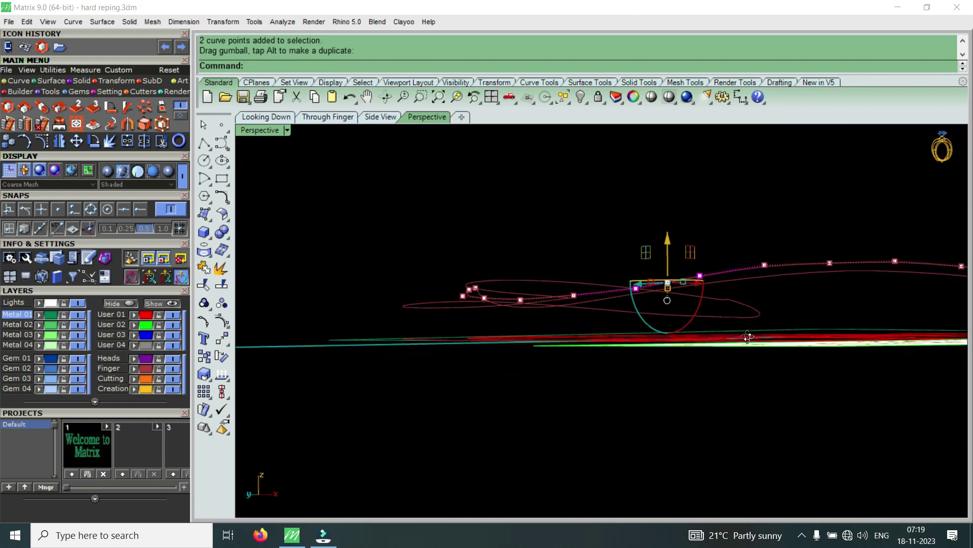
scroll(720, 475, up, 2)
scroll(701, 456, up, 3)
mouse_move(690, 454)
mouse_down()
mouse_move(898, 378)
mouse_move(910, 364)
mouse_up()
scroll(910, 364, down, 3)
drag(687, 416, 874, 333)
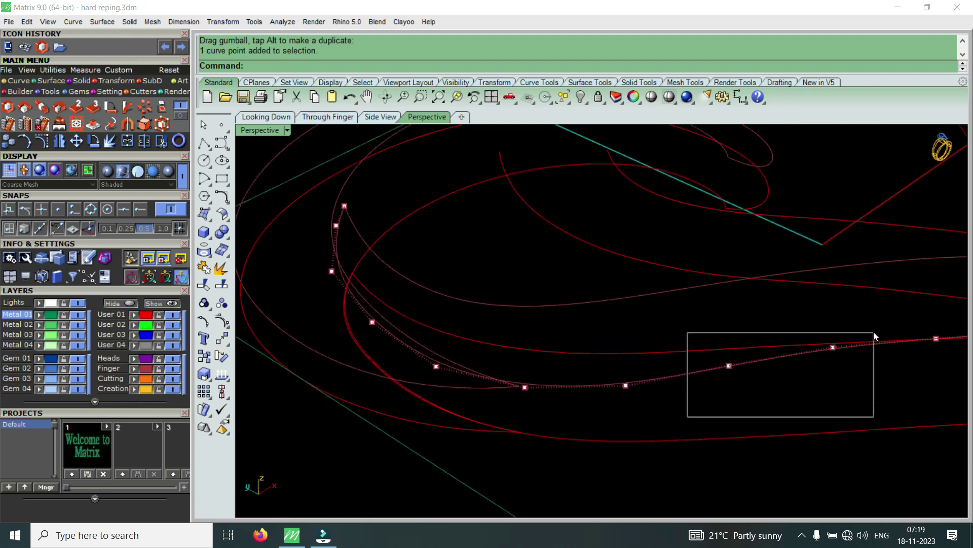
drag(788, 330, 800, 339)
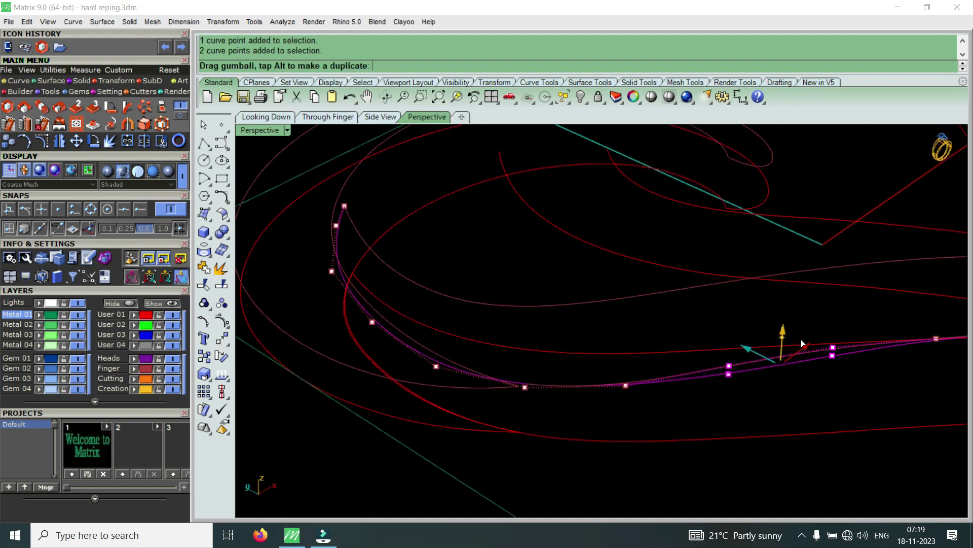
mouse_move(674, 358)
right_down()
mouse_move(739, 287)
mouse_move(695, 276)
mouse_move(731, 303)
mouse_move(838, 301)
mouse_move(872, 246)
right_up()
drag(809, 214, 935, 293)
drag(880, 221, 884, 215)
Raise two more control points on the curve, then clear the selection
drag(637, 194, 714, 248)
mouse_move(726, 185)
right_down()
mouse_move(760, 203)
mouse_move(638, 186)
right_up()
mouse_move(726, 199)
right_down()
mouse_move(732, 217)
mouse_move(687, 217)
mouse_move(689, 208)
mouse_move(552, 245)
right_up()
scroll(552, 246, up, 3)
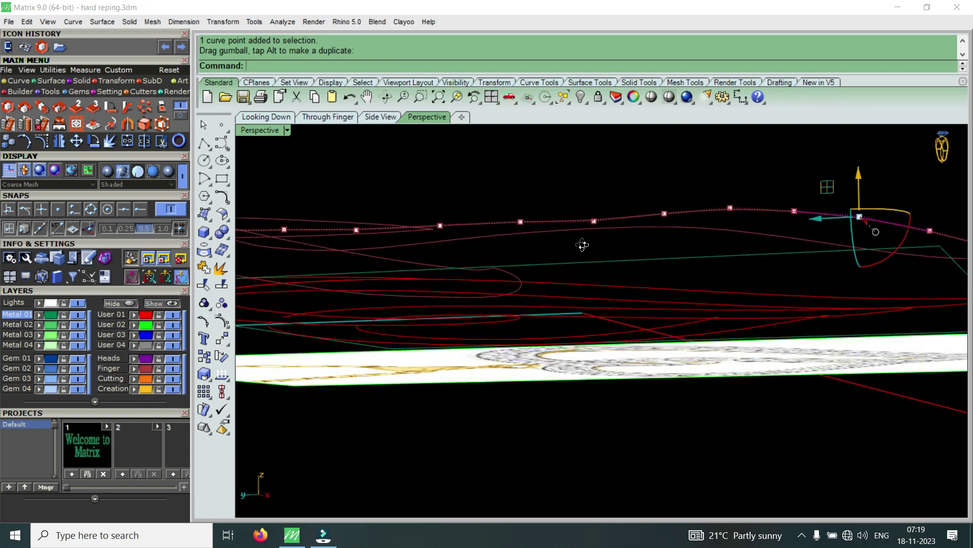
drag(412, 185, 545, 246)
drag(492, 185, 526, 196)
scroll(588, 210, down, 2)
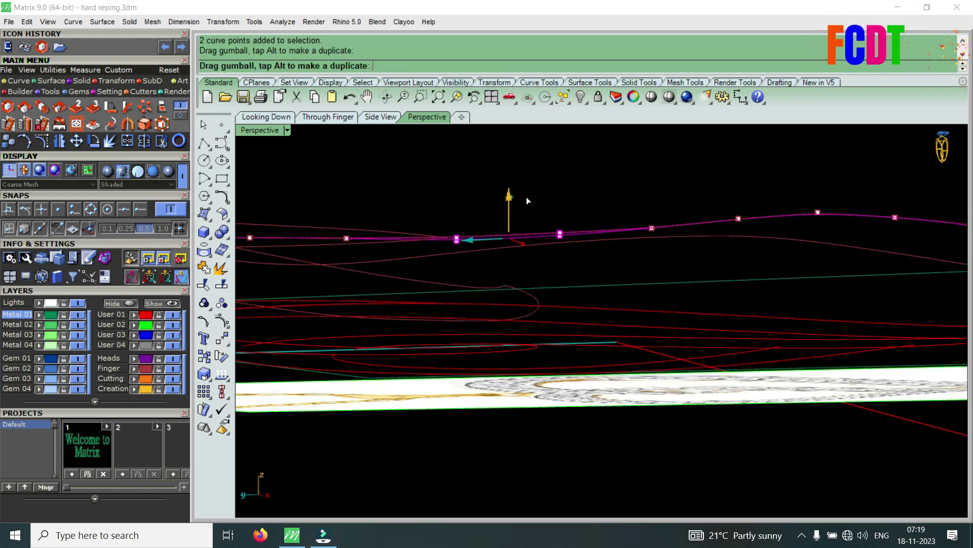
scroll(526, 197, down, 2)
key(Escape)
Move a single control point and nudge two points further left upward
scroll(628, 202, up, 2)
drag(584, 176, 694, 245)
drag(670, 178, 681, 173)
scroll(682, 173, down, 2)
scroll(782, 188, up, 2)
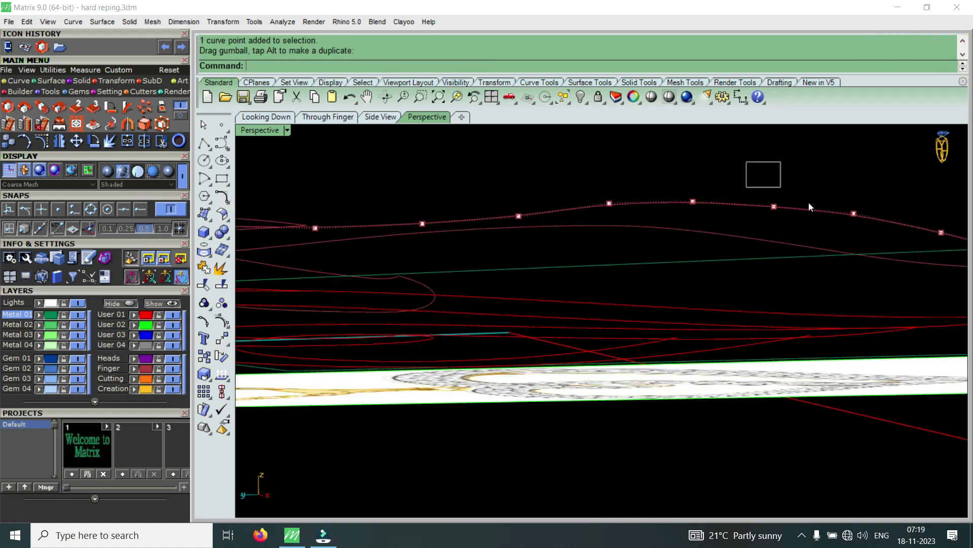
drag(745, 160, 853, 223)
key(Escape)
drag(669, 154, 799, 232)
drag(738, 167, 741, 162)
Raise two pairs of points near the right end and move one single point
mouse_move(744, 162)
right_down()
mouse_move(816, 202)
mouse_move(824, 185)
right_up()
drag(824, 190, 908, 238)
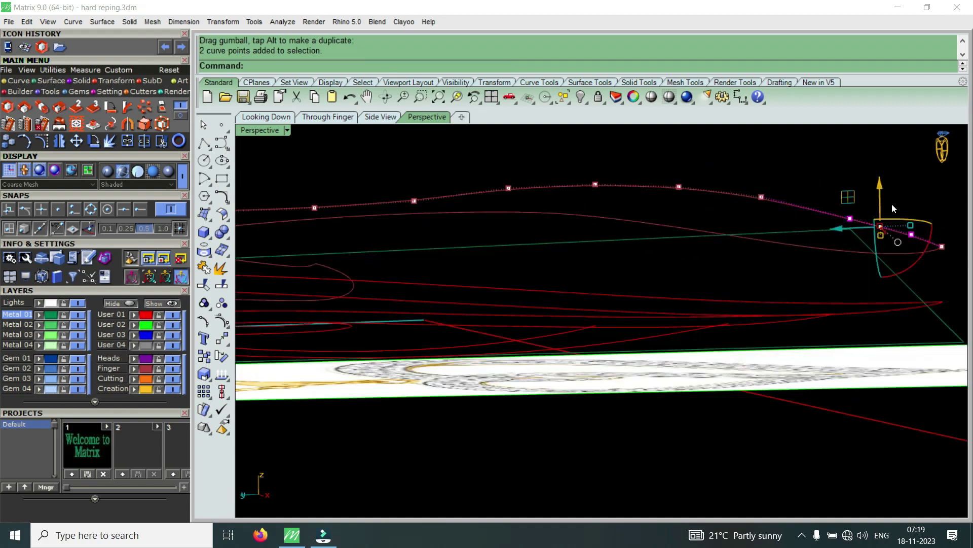
drag(881, 189, 884, 182)
drag(755, 173, 856, 223)
mouse_move(809, 169)
mouse_down()
mouse_move(818, 161)
mouse_move(853, 165)
mouse_up()
click(849, 212)
mouse_move(853, 165)
right_down()
mouse_move(753, 189)
mouse_move(600, 151)
right_up()
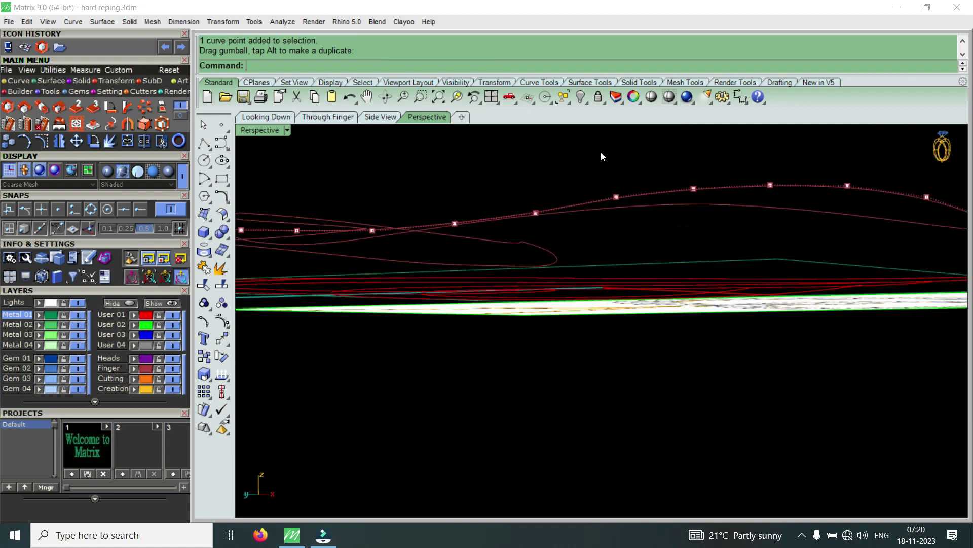
Raise a final pair of curve control points and review the curve
drag(604, 154, 732, 217)
drag(654, 152, 662, 152)
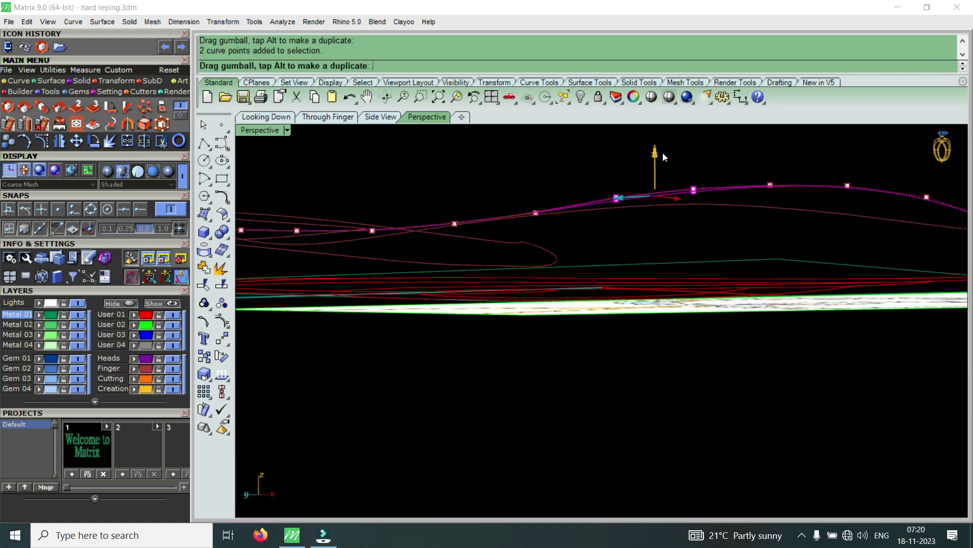
mouse_move(710, 199)
right_down()
mouse_move(706, 218)
mouse_move(760, 232)
mouse_move(600, 315)
mouse_move(572, 269)
mouse_move(514, 284)
mouse_move(569, 342)
mouse_move(498, 351)
mouse_move(570, 290)
mouse_move(539, 220)
mouse_move(577, 235)
mouse_move(612, 275)
mouse_move(601, 248)
mouse_move(617, 343)
mouse_move(579, 337)
mouse_move(579, 363)
right_up()
scroll(546, 376, down, 3)
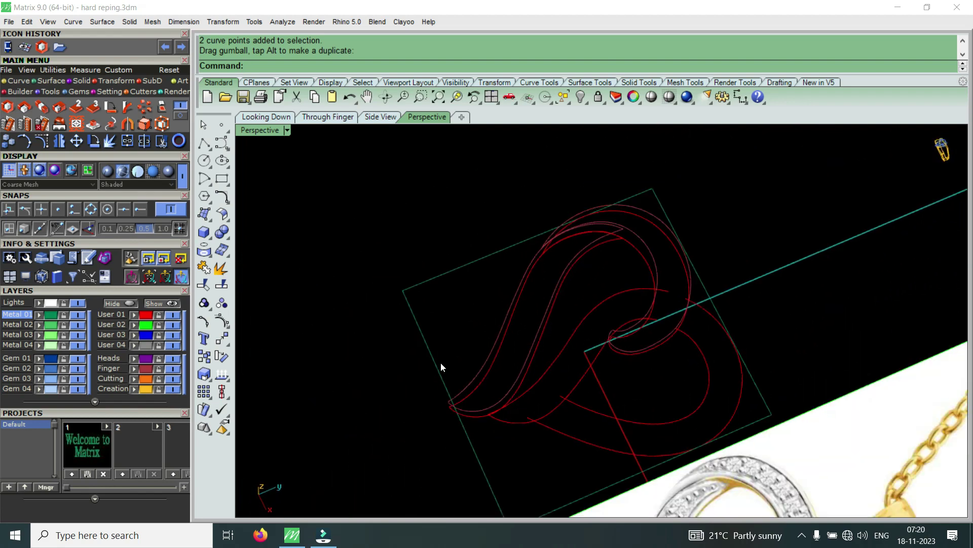
Select the lower heart curve and turn on its control points with PointsOn
scroll(236, 308, up, 3)
mouse_move(236, 308)
right_down()
mouse_move(589, 223)
mouse_move(707, 280)
mouse_move(741, 259)
mouse_move(667, 321)
mouse_move(602, 337)
mouse_move(628, 344)
mouse_move(547, 352)
mouse_move(619, 273)
mouse_move(576, 406)
mouse_move(640, 311)
mouse_move(679, 290)
mouse_move(719, 294)
mouse_move(720, 326)
mouse_move(686, 269)
mouse_move(765, 382)
mouse_move(787, 391)
right_up()
click(741, 290)
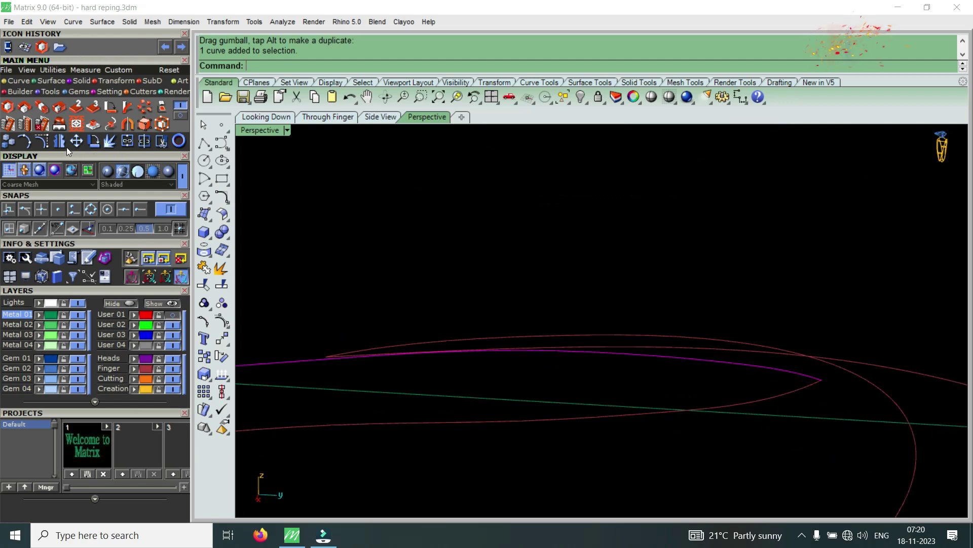
click(44, 143)
right_drag(682, 373, 811, 387)
click(819, 400)
Lift the first control points on the lower curve upward with the gumball
mouse_move(821, 471)
mouse_down()
mouse_move(886, 372)
mouse_move(868, 333)
mouse_up()
right_drag(868, 333, 760, 391)
mouse_move(760, 391)
mouse_down()
mouse_move(845, 342)
mouse_move(819, 284)
mouse_up()
right_drag(819, 285, 695, 365)
mouse_move(705, 365)
mouse_down()
mouse_move(654, 322)
mouse_move(695, 262)
mouse_up()
right_drag(694, 268, 560, 306)
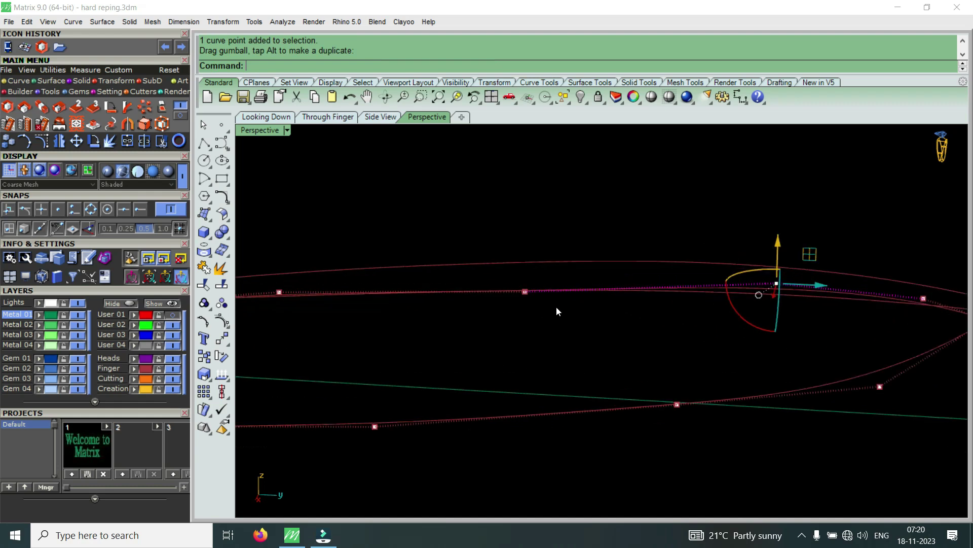
drag(558, 326, 506, 277)
Raise a pair of control points further along the lower curve
mouse_move(612, 262)
right_down()
mouse_move(667, 273)
mouse_move(606, 318)
mouse_move(665, 333)
mouse_move(676, 268)
mouse_move(727, 251)
mouse_move(703, 291)
right_up()
mouse_move(702, 291)
mouse_down()
mouse_move(741, 257)
mouse_move(741, 206)
mouse_up()
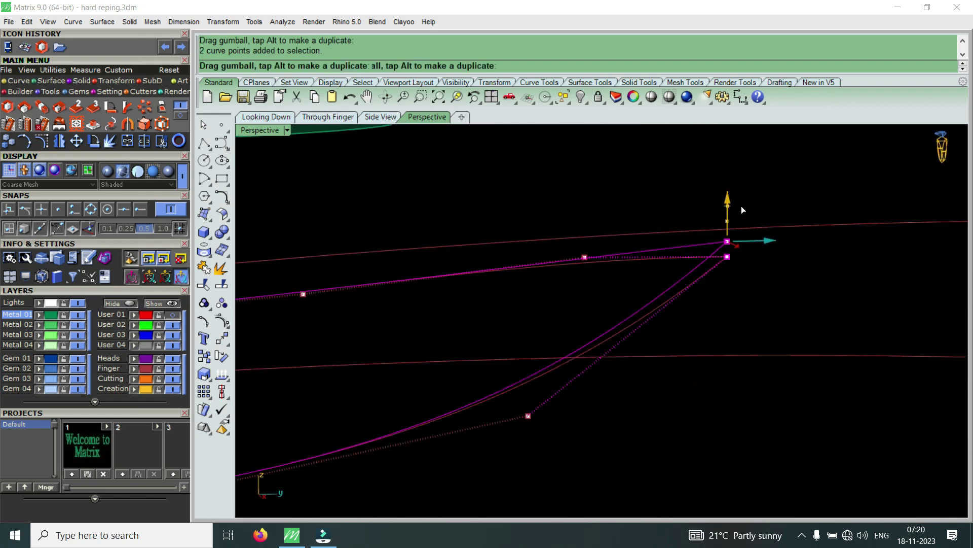
right_drag(623, 247, 418, 307)
drag(419, 306, 473, 247)
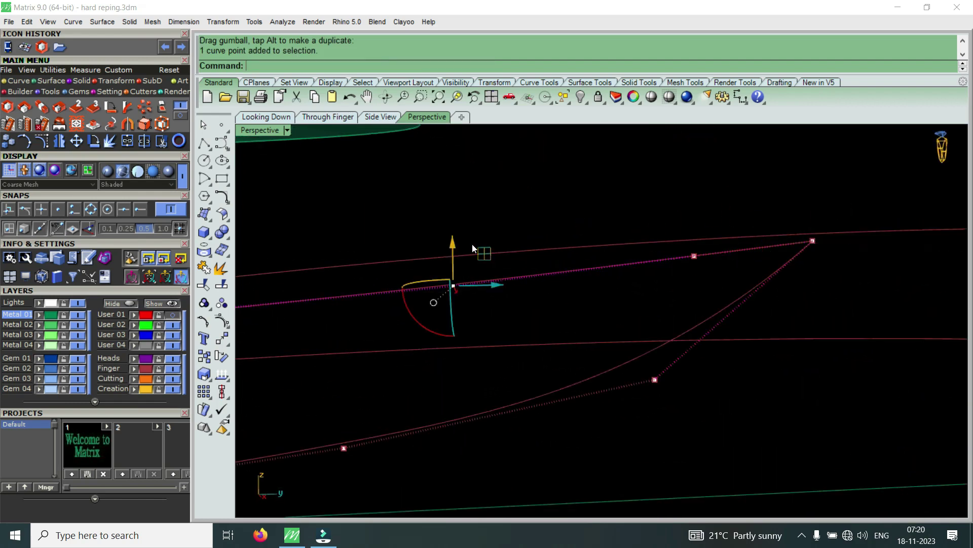
mouse_move(504, 228)
right_down()
mouse_move(693, 265)
mouse_move(619, 279)
mouse_move(461, 286)
mouse_move(559, 283)
right_up()
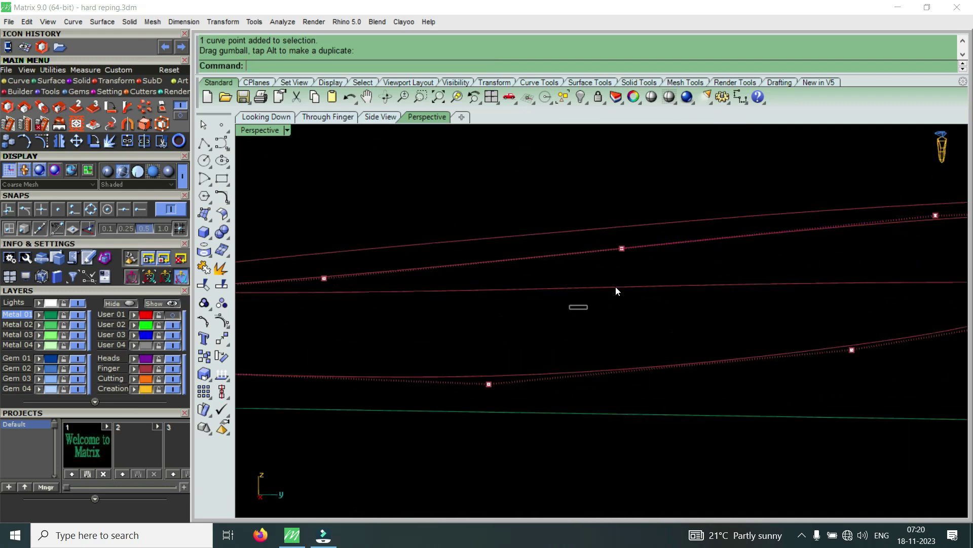
Nudge the remaining lower-curve control points so the curve follows the dome
mouse_move(632, 201)
right_down()
mouse_move(680, 205)
mouse_move(640, 260)
mouse_move(527, 299)
mouse_move(561, 343)
mouse_move(511, 300)
mouse_move(491, 252)
mouse_move(597, 310)
right_up()
mouse_move(598, 311)
mouse_down()
mouse_move(673, 264)
mouse_move(657, 233)
mouse_up()
mouse_move(657, 237)
right_down()
mouse_move(520, 278)
mouse_move(625, 342)
mouse_move(591, 283)
mouse_move(617, 265)
mouse_move(772, 255)
mouse_move(725, 363)
mouse_move(667, 299)
mouse_move(659, 239)
mouse_move(678, 198)
mouse_move(698, 187)
mouse_move(658, 287)
right_up()
drag(653, 226, 743, 275)
mouse_move(742, 274)
right_down()
mouse_move(697, 256)
mouse_move(692, 209)
mouse_move(688, 239)
right_up()
drag(688, 238, 704, 246)
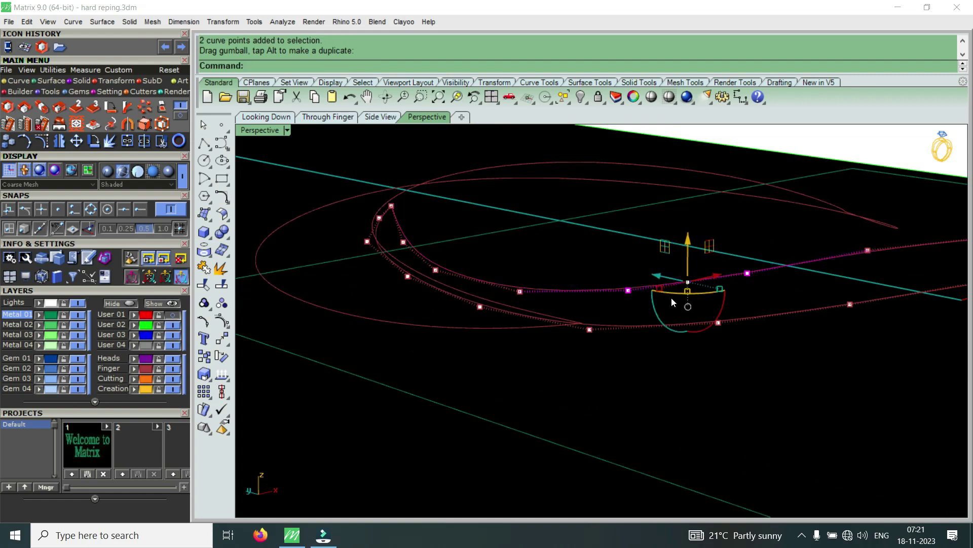
From a low side angle, move the first selected control point near the tip
mouse_move(591, 295)
right_down()
mouse_move(565, 245)
mouse_move(652, 267)
mouse_move(661, 323)
mouse_move(415, 300)
mouse_move(393, 288)
mouse_move(509, 342)
right_up()
mouse_move(684, 355)
right_down()
mouse_move(665, 365)
mouse_move(630, 297)
mouse_move(440, 275)
right_up()
scroll(440, 275, up, 2)
drag(372, 308, 560, 241)
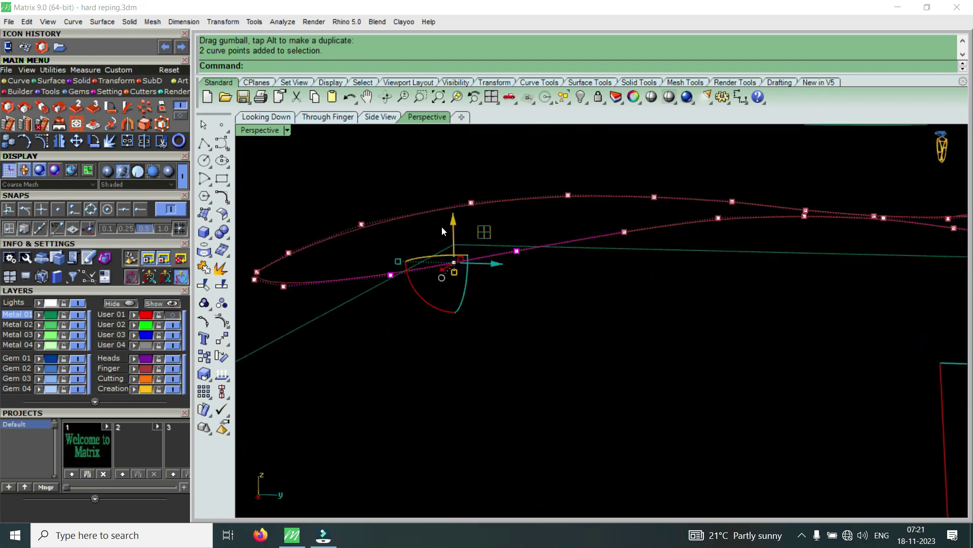
mouse_move(476, 215)
right_down()
mouse_move(531, 249)
mouse_move(497, 269)
mouse_move(576, 272)
right_up()
drag(576, 273, 622, 186)
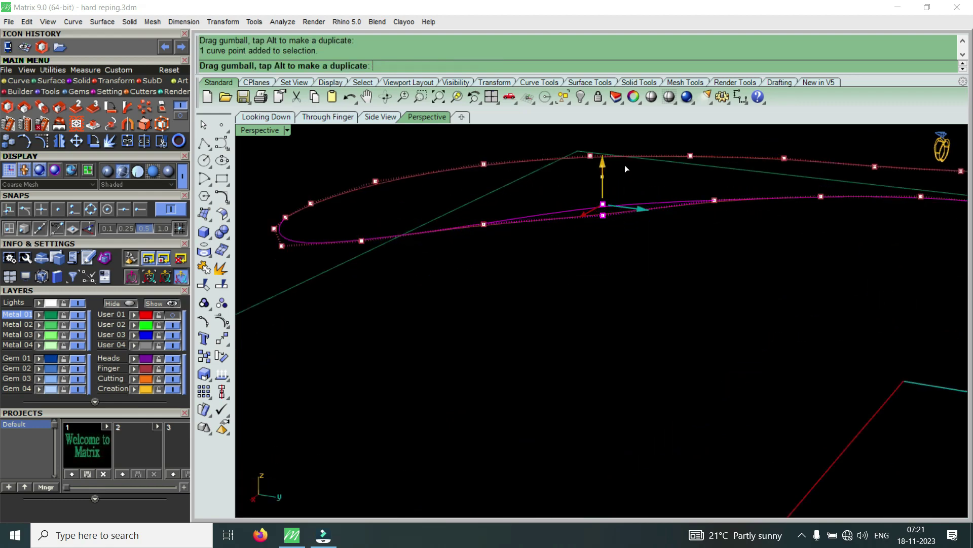
mouse_move(624, 165)
right_down()
mouse_move(514, 212)
mouse_move(614, 188)
right_up()
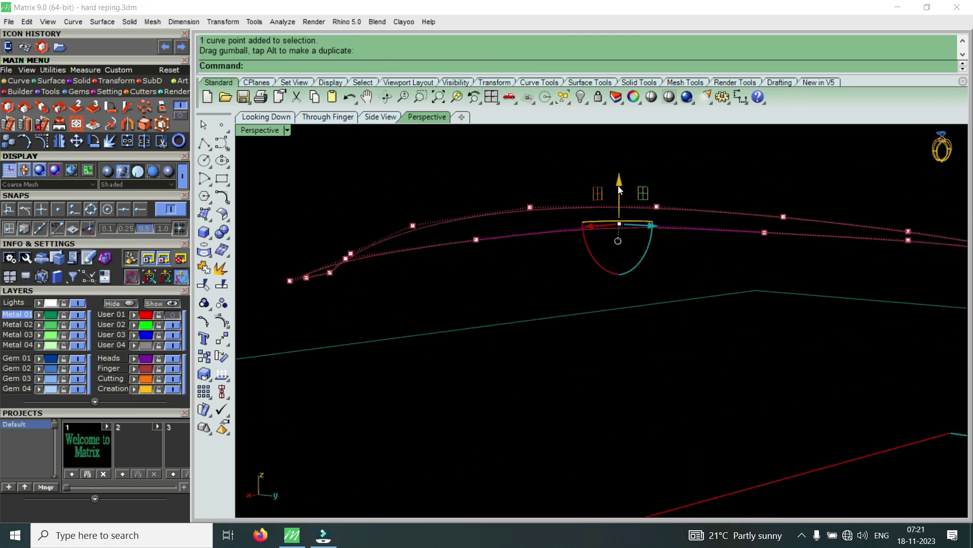
drag(615, 187, 628, 184)
right_drag(624, 190, 711, 234)
Reposition another pair of tip control points and check the reshaped curve
mouse_move(710, 238)
mouse_down()
mouse_move(668, 224)
mouse_move(704, 177)
mouse_up()
mouse_move(703, 176)
right_down()
mouse_move(449, 242)
mouse_move(400, 298)
right_up()
drag(336, 257, 527, 307)
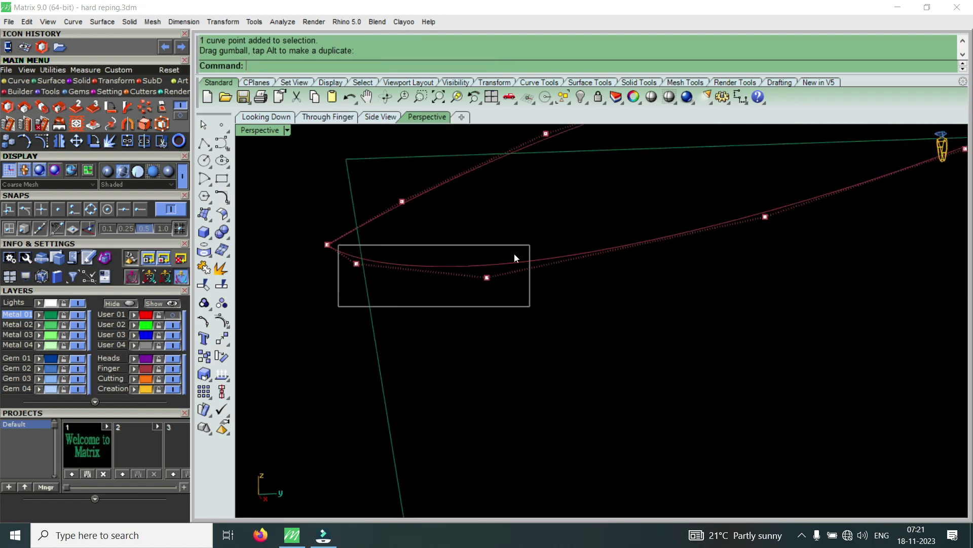
right_drag(528, 306, 423, 167)
drag(422, 163, 436, 157)
mouse_move(437, 157)
right_down()
mouse_move(540, 245)
mouse_move(459, 276)
mouse_move(639, 284)
mouse_move(674, 274)
mouse_move(655, 227)
mouse_move(628, 206)
mouse_move(632, 219)
mouse_move(615, 235)
mouse_move(631, 306)
right_up()
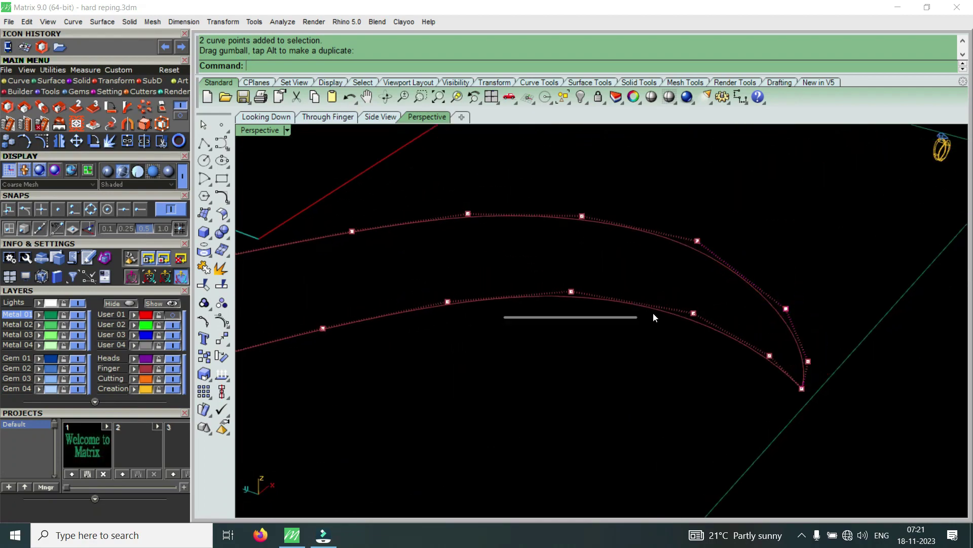
Shift two lower-curve points near the tip, checking the sweep from several angles
drag(631, 302, 705, 300)
mouse_move(705, 300)
right_down()
mouse_move(608, 248)
mouse_move(670, 244)
right_up()
drag(671, 240, 674, 247)
mouse_move(677, 245)
right_down()
mouse_move(689, 260)
mouse_move(695, 327)
mouse_move(461, 320)
right_up()
drag(460, 319, 689, 237)
mouse_move(689, 238)
right_down()
mouse_move(671, 281)
mouse_move(624, 267)
mouse_move(587, 215)
right_up()
drag(587, 215, 595, 216)
mouse_move(595, 216)
right_down()
mouse_move(621, 257)
mouse_move(464, 348)
mouse_move(570, 281)
mouse_move(492, 321)
mouse_move(467, 311)
mouse_move(496, 211)
mouse_move(517, 208)
mouse_move(598, 249)
right_up()
scroll(713, 250, up, 2)
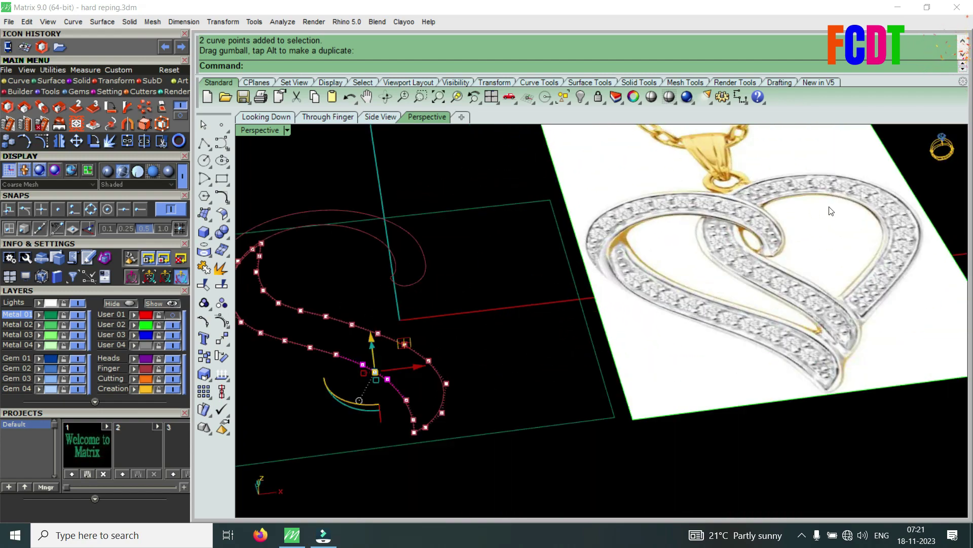
Select the inner curl curve and show its control points
scroll(455, 261, down, 2)
scroll(462, 250, up, 5)
click(470, 244)
mouse_move(471, 243)
right_down()
mouse_move(517, 231)
mouse_move(482, 285)
mouse_move(419, 284)
mouse_move(638, 275)
mouse_move(702, 286)
mouse_move(648, 268)
mouse_move(551, 279)
mouse_move(485, 253)
right_up()
scroll(638, 276, down, 2)
scroll(484, 253, up, 3)
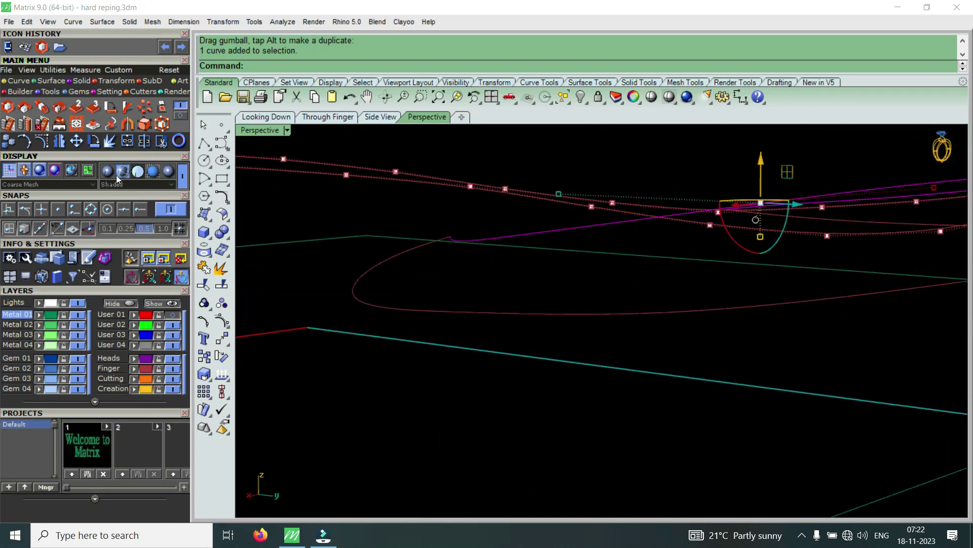
click(41, 140)
Move two rear-curve control points on the loop, then clear the selection
scroll(507, 264, up, 3)
scroll(507, 294, up, 2)
drag(478, 315, 699, 258)
mouse_move(608, 233)
right_down()
mouse_move(636, 217)
mouse_move(587, 252)
mouse_move(583, 281)
right_up()
drag(540, 286, 717, 233)
drag(617, 215, 633, 211)
mouse_move(632, 210)
right_down()
mouse_move(612, 276)
mouse_move(578, 278)
right_up()
key(Escape)
Reposition a pair of front-curve control points around the loop
drag(578, 279, 656, 289)
mouse_move(667, 235)
right_down()
mouse_move(628, 215)
mouse_move(631, 254)
mouse_move(595, 286)
right_up()
key(Escape)
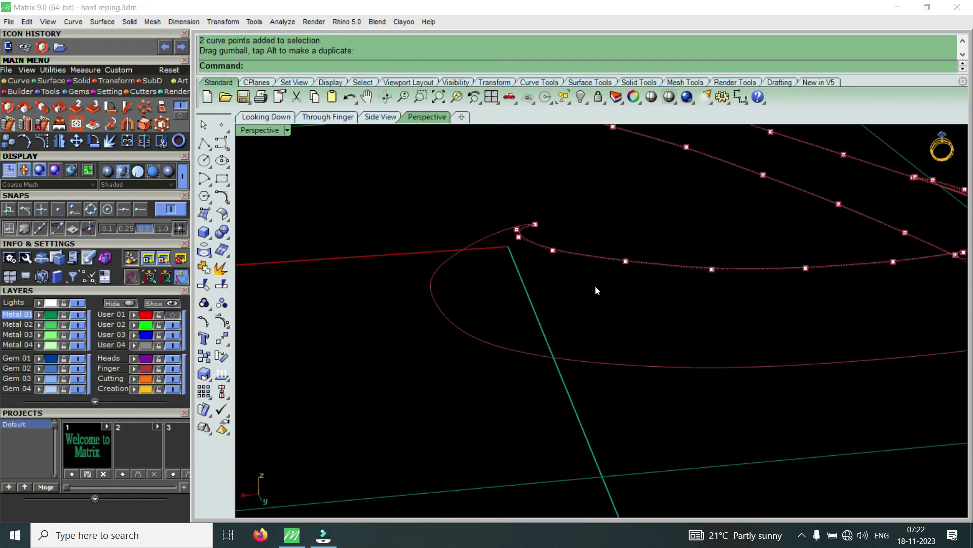
drag(596, 290, 738, 238)
drag(677, 221, 682, 220)
mouse_move(683, 219)
right_down()
mouse_move(711, 247)
mouse_move(624, 208)
mouse_move(579, 169)
right_up()
Slightly raise the point pairs near the left loop and at the top
drag(540, 153, 674, 218)
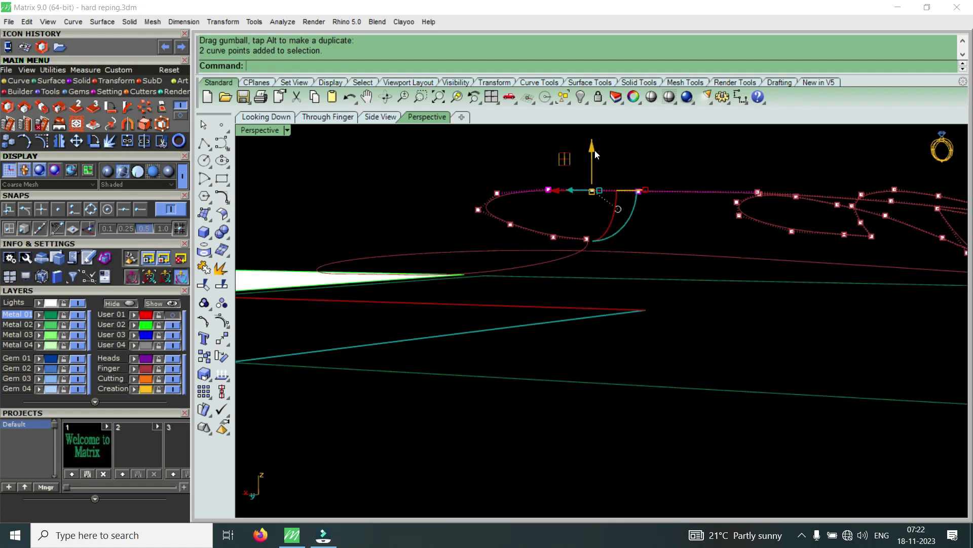
drag(601, 145, 601, 147)
right_drag(662, 181, 564, 148)
drag(553, 147, 725, 225)
drag(632, 158, 638, 159)
mouse_move(638, 163)
right_down()
mouse_move(550, 279)
mouse_move(465, 269)
mouse_move(398, 230)
mouse_move(489, 251)
mouse_move(512, 281)
right_up()
Select the magenta ellipse curve and a second curve, orbiting to inspect them
scroll(419, 233, up, 2)
click(506, 293)
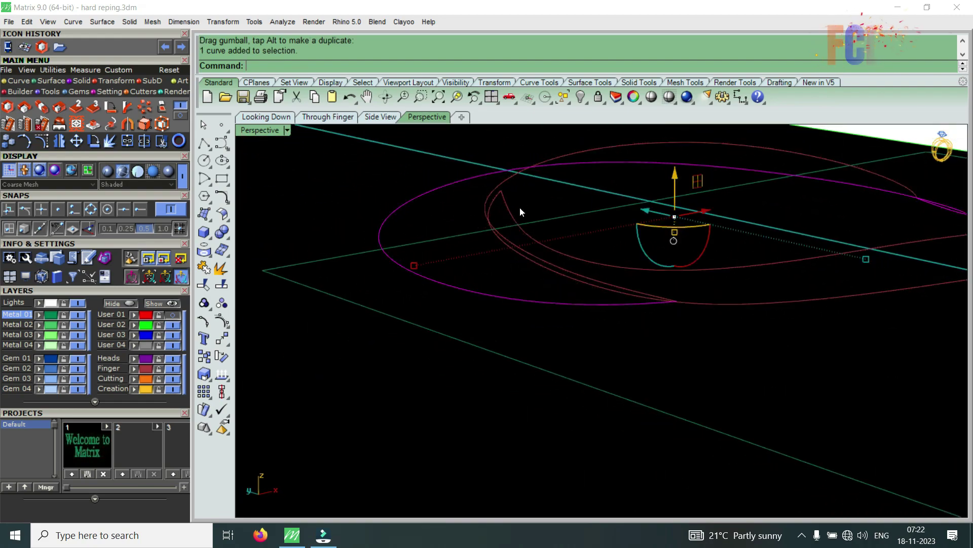
click(512, 180)
mouse_move(512, 180)
right_down()
mouse_move(448, 261)
mouse_move(361, 232)
mouse_move(528, 284)
right_up()
scroll(606, 224, up, 3)
mouse_move(606, 224)
right_down()
mouse_move(623, 224)
mouse_move(627, 196)
mouse_move(649, 215)
right_up()
mouse_move(564, 317)
right_down()
mouse_move(667, 284)
mouse_move(570, 289)
mouse_move(657, 302)
right_up()
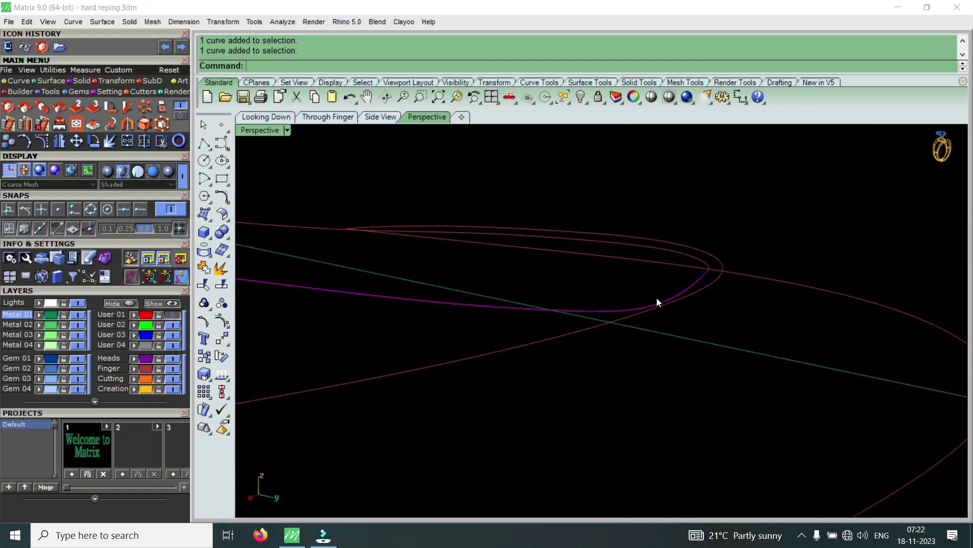
Show the curve's control points and nudge the point at its tip
click(59, 143)
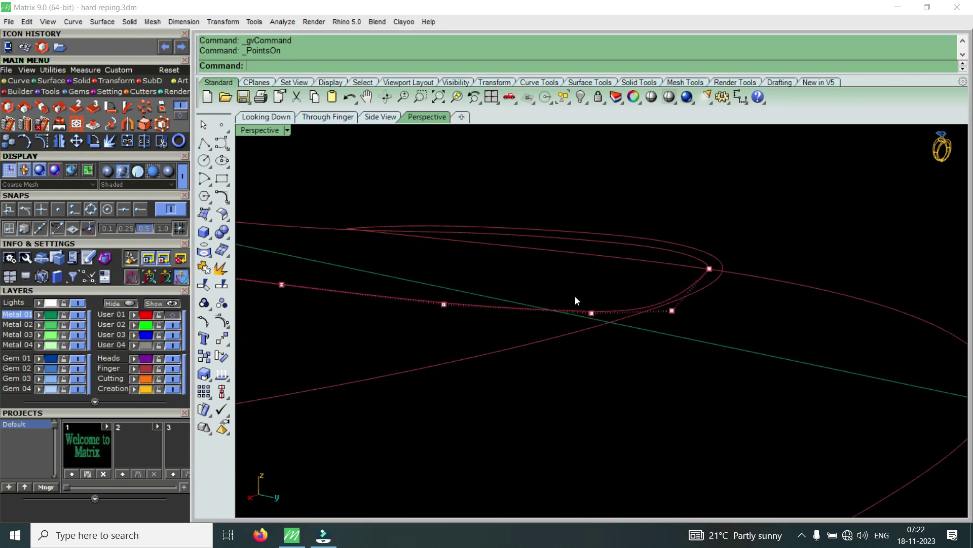
right_drag(575, 300, 637, 311)
drag(580, 254, 658, 319)
right_drag(659, 318, 613, 277)
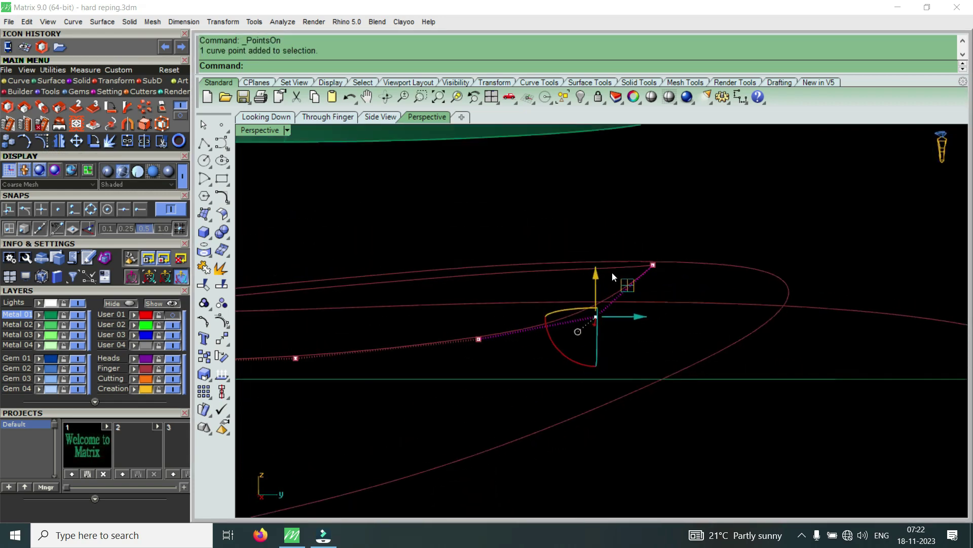
drag(601, 274, 617, 266)
mouse_move(616, 266)
right_down()
mouse_move(665, 288)
mouse_move(600, 301)
mouse_move(549, 348)
right_up()
Move two tip control points together to reshape the curve's end
drag(549, 348, 758, 298)
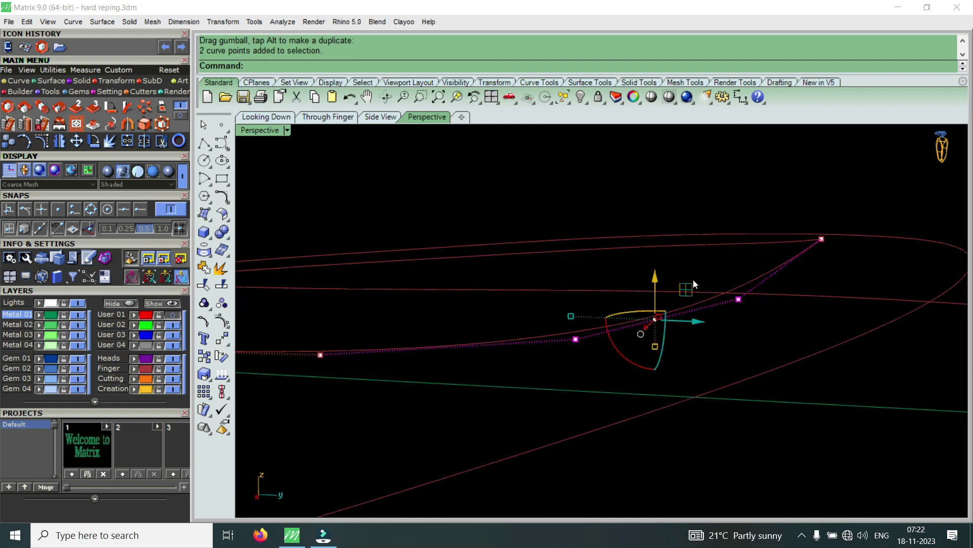
drag(658, 276, 706, 273)
mouse_move(705, 272)
right_down()
mouse_move(721, 278)
mouse_move(659, 284)
right_up()
scroll(536, 245, up, 3)
right_drag(536, 245, 765, 285)
Window-select control points along the horizontally oriented curve, then pick the upper curve
scroll(673, 330, up, 2)
mouse_move(672, 330)
right_down()
mouse_move(782, 289)
mouse_move(791, 317)
mouse_move(619, 263)
right_up()
drag(632, 263, 755, 215)
mouse_move(701, 221)
right_down()
mouse_move(680, 239)
mouse_move(698, 204)
mouse_move(702, 228)
mouse_move(599, 240)
mouse_move(580, 261)
mouse_move(569, 250)
mouse_move(532, 267)
mouse_move(592, 301)
mouse_move(598, 260)
mouse_move(591, 275)
right_up()
click(591, 276)
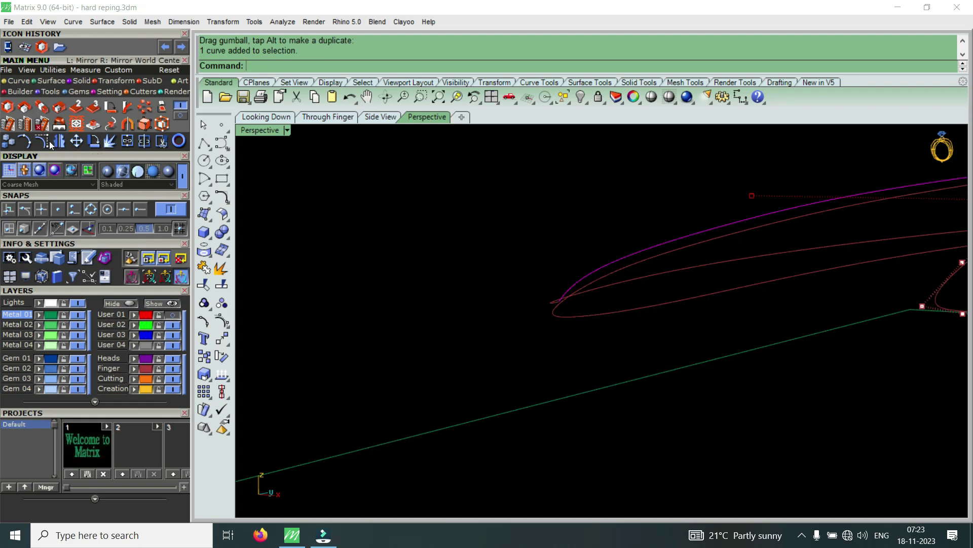
Show the upper curve's points with F10 and raise two near its end
key(F10)
drag(526, 200, 653, 287)
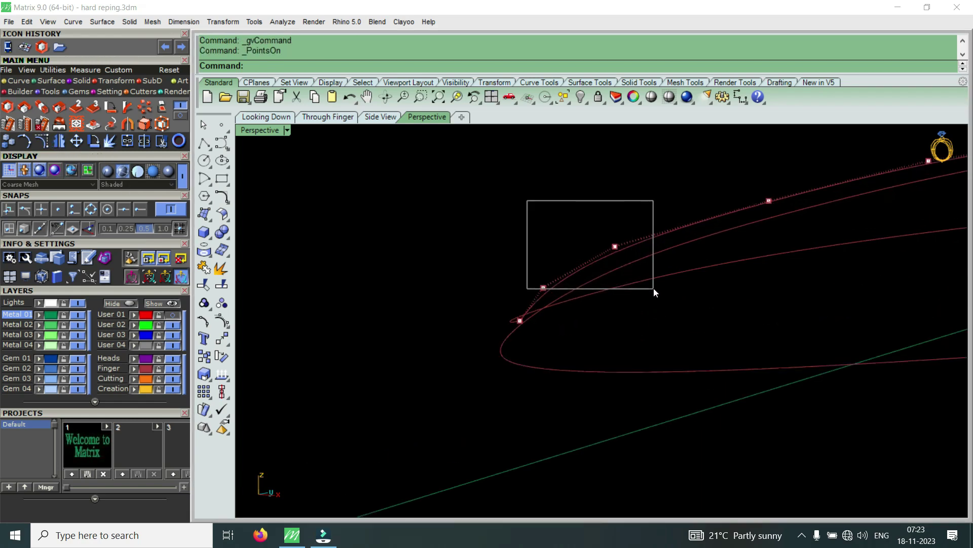
drag(582, 228, 592, 233)
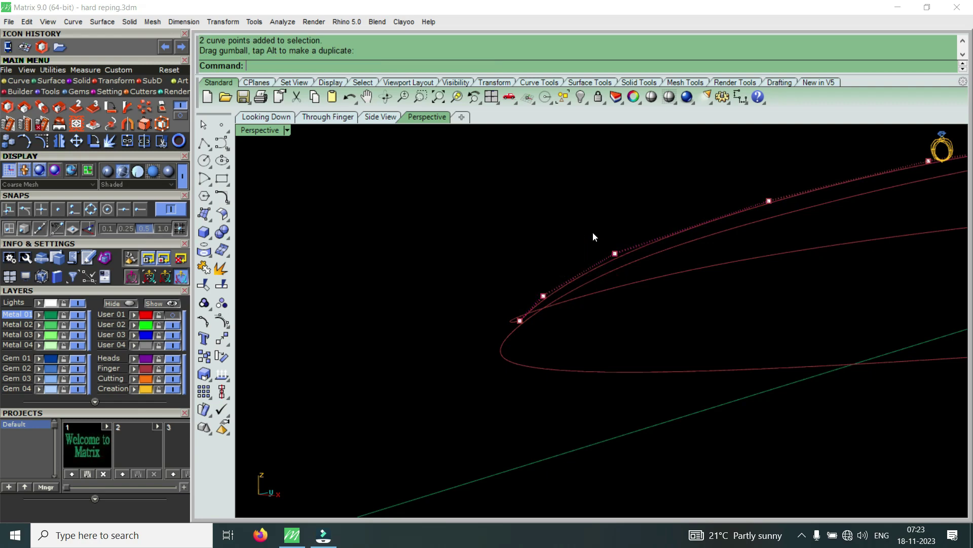
scroll(558, 263, down, 3)
scroll(648, 264, up, 5)
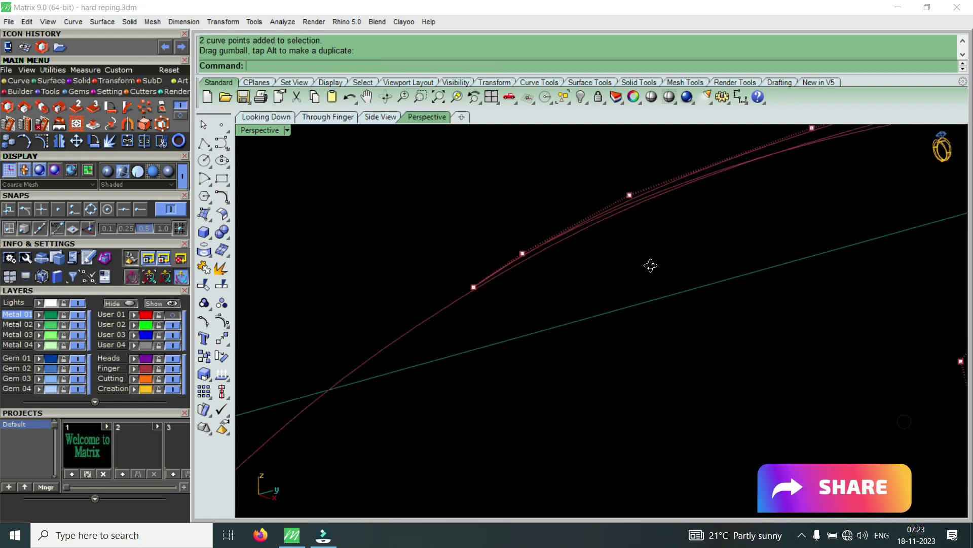
mouse_move(744, 203)
right_down()
mouse_move(662, 300)
mouse_move(721, 293)
mouse_move(693, 230)
mouse_move(705, 247)
mouse_move(645, 248)
mouse_move(647, 269)
right_up()
Show another curve's control points and select one near the tip
click(704, 242)
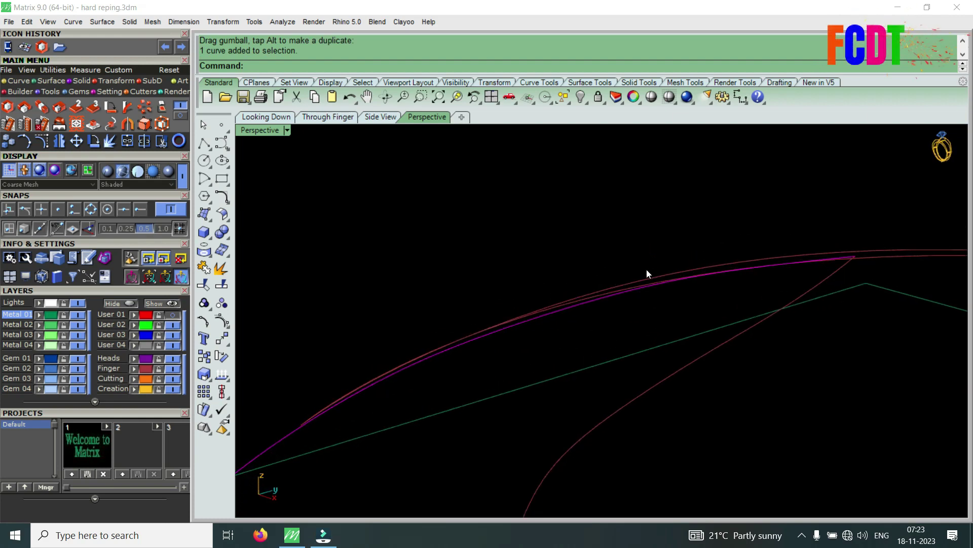
click(49, 142)
mouse_move(543, 236)
right_down()
mouse_move(532, 263)
mouse_move(638, 207)
mouse_move(556, 327)
right_up()
drag(555, 327, 670, 200)
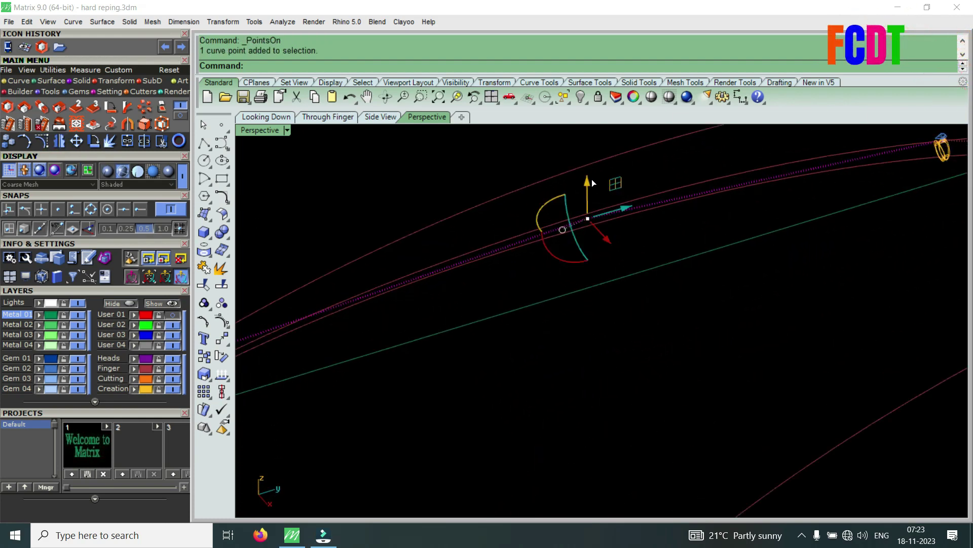
mouse_move(606, 174)
right_down()
mouse_move(752, 201)
mouse_move(743, 163)
mouse_move(696, 234)
mouse_move(637, 228)
mouse_move(816, 256)
mouse_move(743, 263)
right_up()
Raise a control point on the lower curve so it meets the tip
click(727, 267)
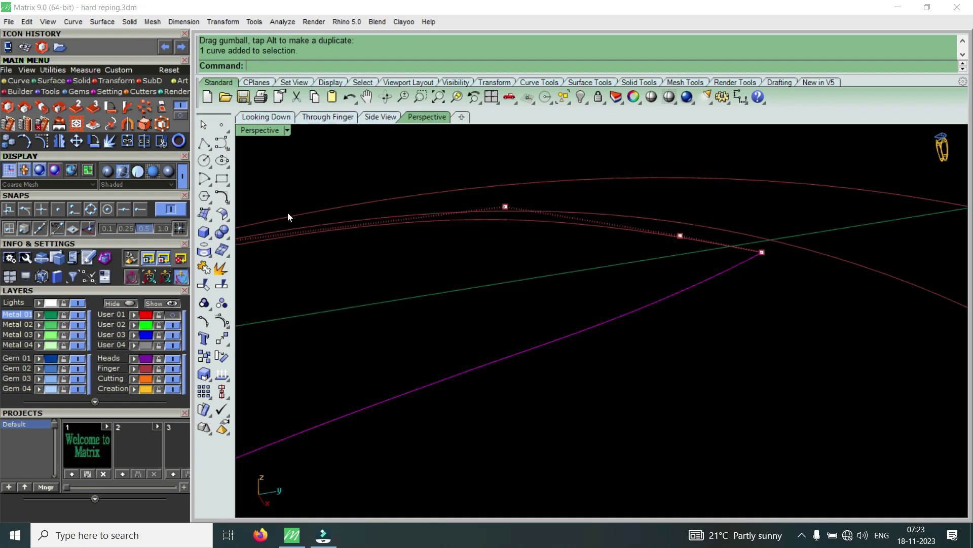
click(59, 141)
click(663, 305)
drag(676, 270, 676, 261)
key(Escape)
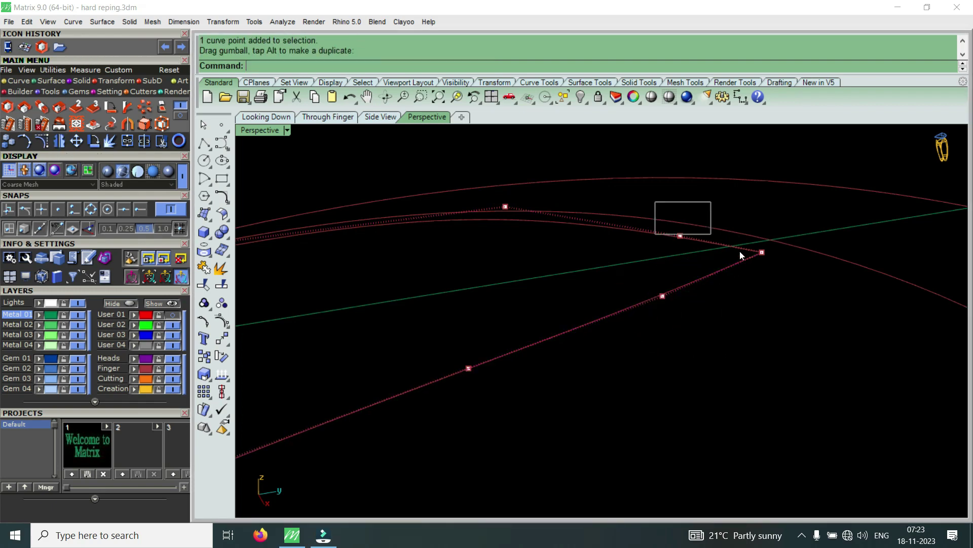
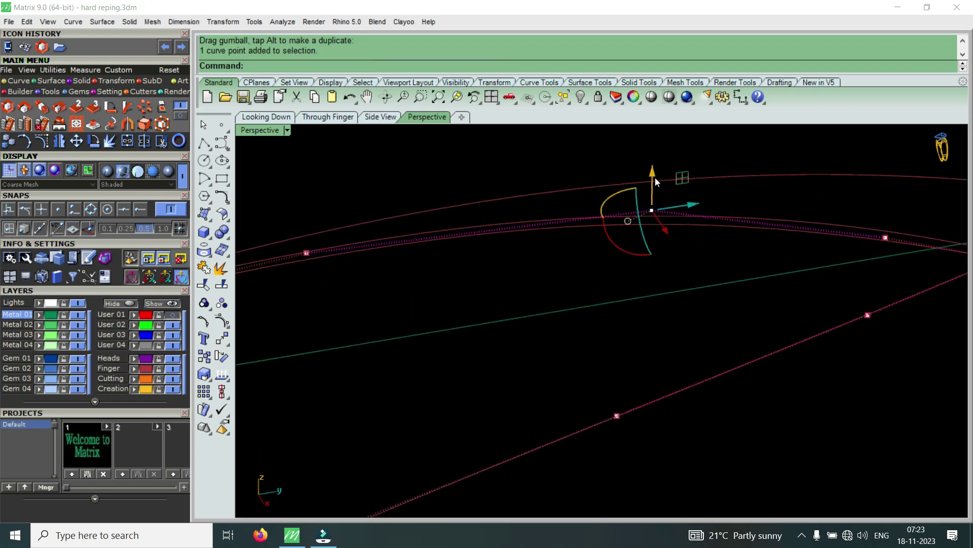
Nudge a control point up, then select both rail curves and show their control points
drag(658, 177, 662, 175)
mouse_move(664, 175)
right_down()
mouse_move(602, 214)
mouse_move(693, 406)
mouse_move(487, 183)
mouse_move(597, 190)
mouse_move(682, 181)
mouse_move(789, 228)
mouse_move(589, 226)
right_up()
click(597, 186)
click(584, 219)
click(41, 141)
Window-select pairs of control points and drag them to reshape the elliptical rail
mouse_move(461, 251)
right_down()
mouse_move(568, 243)
mouse_move(578, 215)
mouse_move(545, 264)
right_up()
mouse_move(545, 265)
mouse_down()
mouse_move(670, 208)
mouse_move(665, 166)
mouse_up()
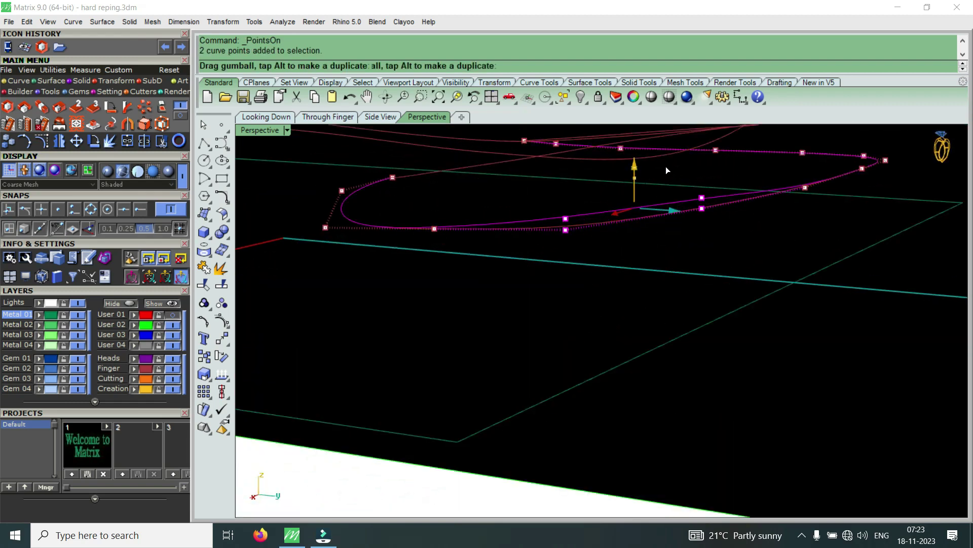
mouse_move(664, 167)
right_down()
mouse_move(564, 193)
mouse_move(598, 212)
right_up()
drag(601, 214, 732, 193)
drag(684, 165, 695, 157)
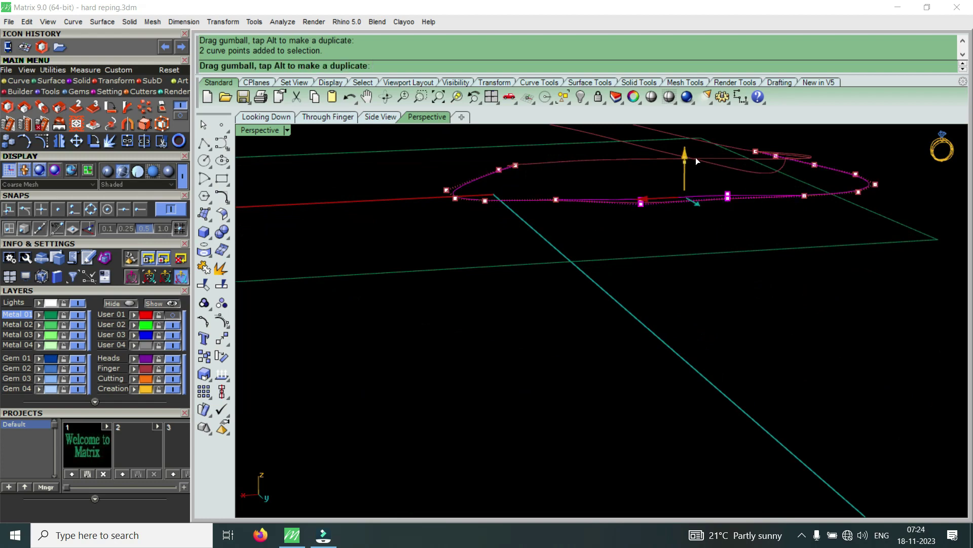
scroll(613, 203, up, 3)
drag(604, 229, 704, 187)
mouse_move(703, 187)
right_down()
mouse_move(674, 211)
mouse_move(668, 172)
mouse_move(561, 223)
mouse_move(622, 224)
mouse_move(550, 269)
right_up()
Raise two more rail control points vertically with the gumball's Z arrow
drag(547, 274, 691, 210)
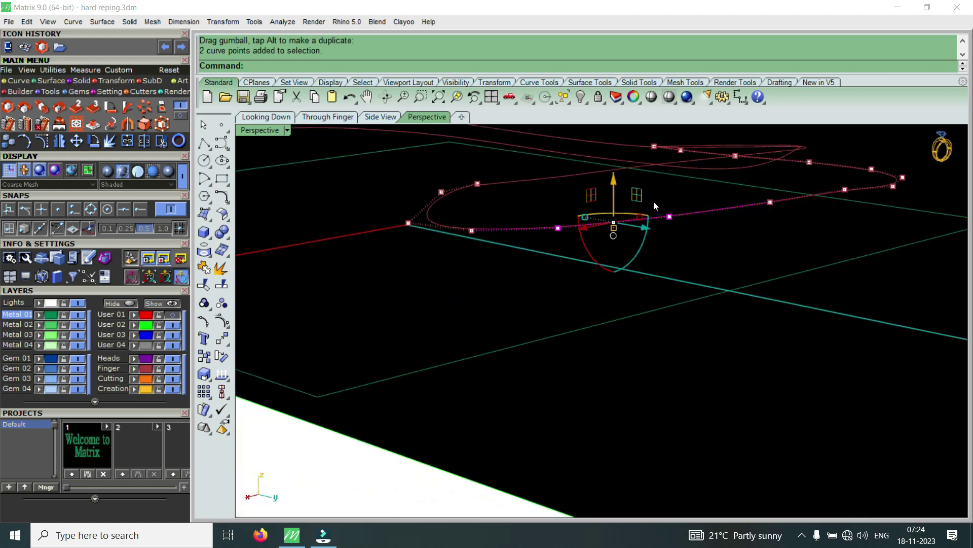
click(614, 185)
mouse_move(622, 181)
right_down()
mouse_move(546, 238)
mouse_move(620, 248)
mouse_move(466, 270)
right_up()
drag(452, 275, 609, 230)
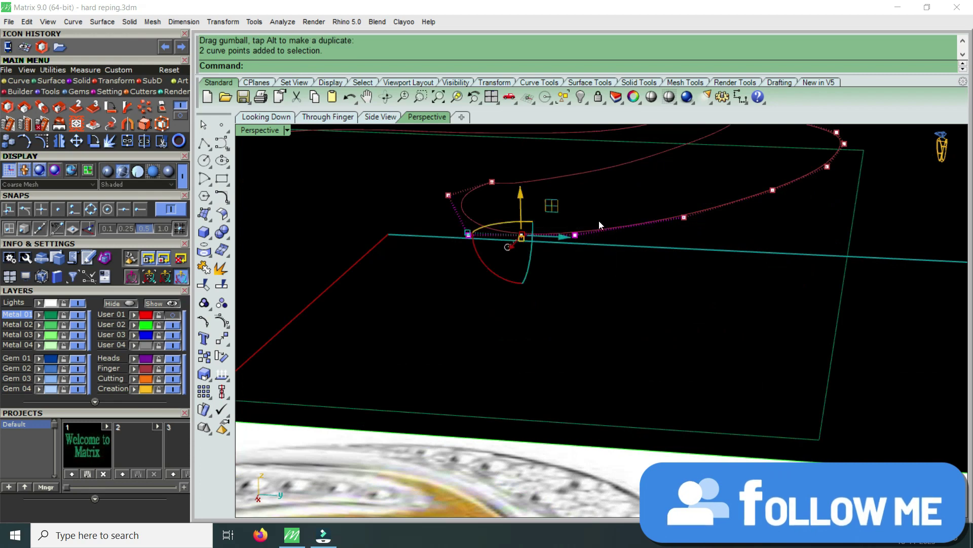
drag(525, 205, 540, 191)
mouse_move(558, 209)
right_down()
mouse_move(536, 203)
mouse_move(524, 245)
right_up()
Lift another pair of rail points, then adjust a single control point
drag(522, 249, 684, 184)
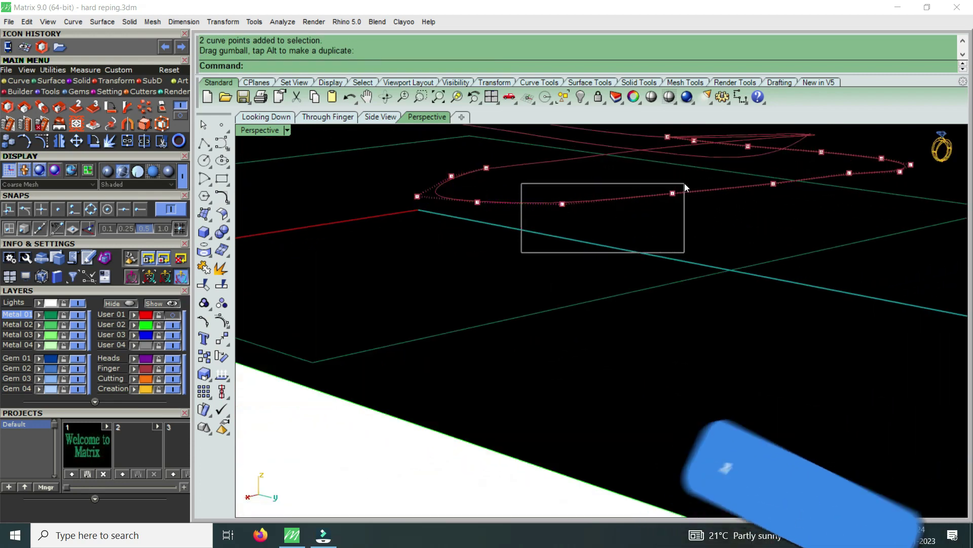
drag(617, 162, 623, 155)
mouse_move(623, 155)
right_down()
mouse_move(677, 200)
mouse_move(580, 254)
right_up()
drag(578, 260, 654, 205)
drag(589, 195, 610, 172)
mouse_move(464, 223)
right_down()
mouse_move(541, 213)
mouse_move(753, 215)
right_up()
drag(732, 220, 760, 192)
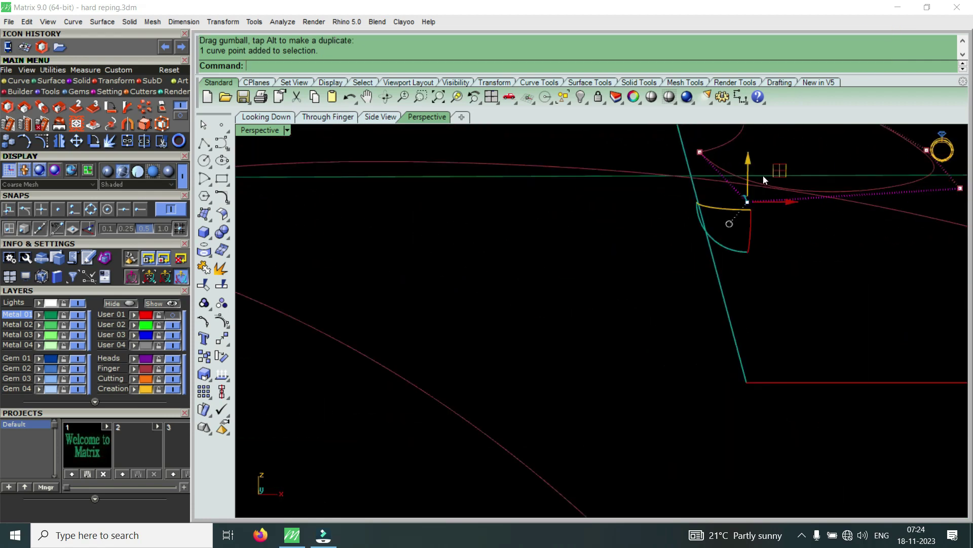
Move the picked point vertically and shift another pair of inner-rail points
drag(768, 155, 772, 153)
mouse_move(755, 190)
right_down()
mouse_move(603, 185)
mouse_move(558, 202)
right_up()
drag(557, 202, 732, 176)
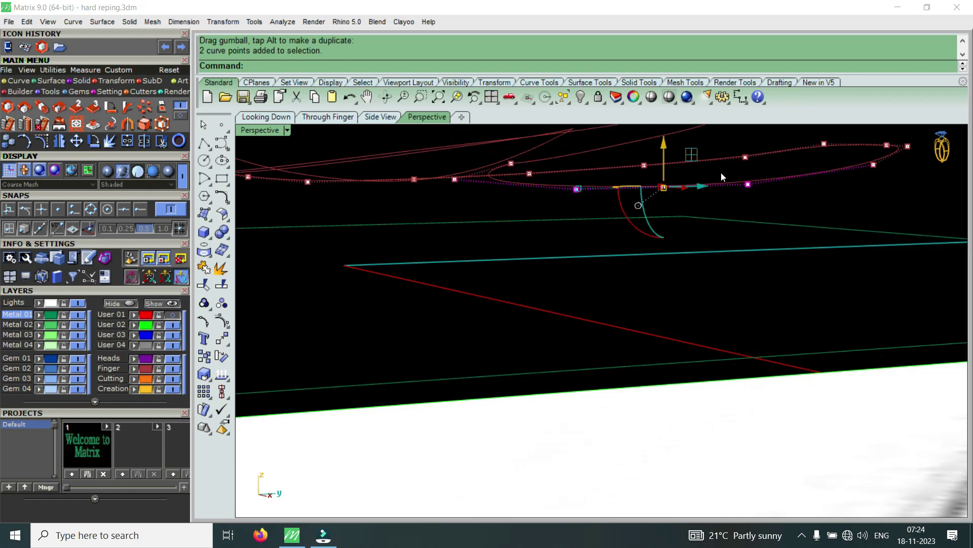
drag(667, 148, 680, 139)
mouse_move(640, 209)
right_down()
mouse_move(558, 221)
mouse_move(546, 234)
mouse_move(508, 233)
right_up()
Reshape the inner rail by moving two more point pairs and a single point
mouse_move(508, 235)
mouse_down()
mouse_move(648, 178)
mouse_move(647, 167)
mouse_up()
right_drag(647, 167, 601, 275)
drag(598, 286, 728, 184)
drag(656, 153, 660, 145)
mouse_move(660, 145)
right_down()
mouse_move(704, 239)
mouse_move(650, 212)
mouse_move(623, 232)
right_up()
drag(579, 223, 706, 191)
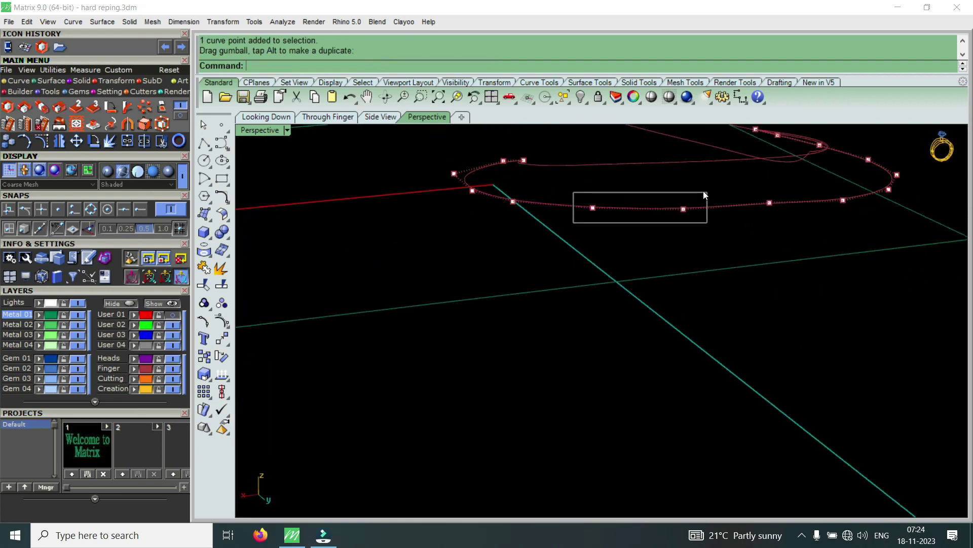
mouse_move(651, 167)
right_down()
mouse_move(659, 216)
mouse_move(607, 231)
right_up()
Pick control-point pairs near the half-moon profile and nudge them upward
drag(608, 231, 774, 201)
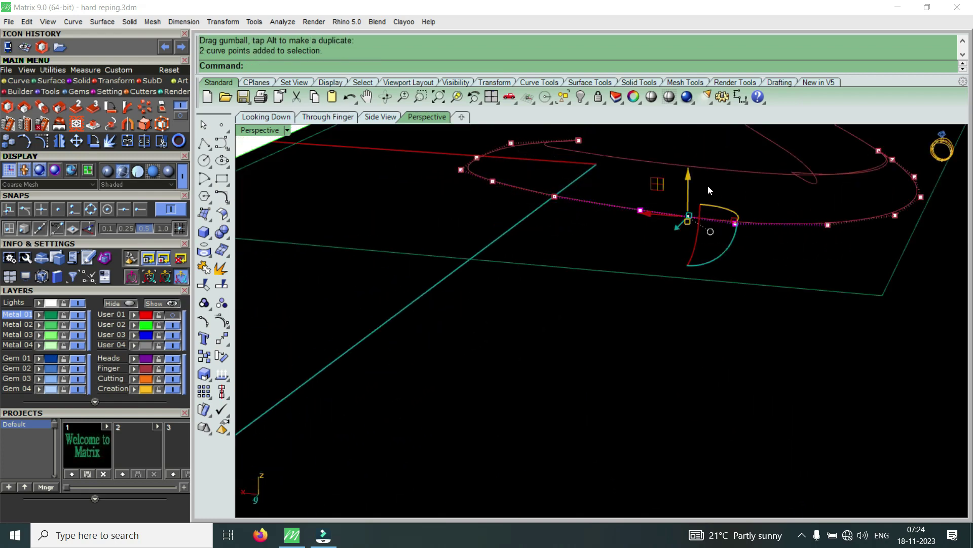
right_drag(704, 171, 636, 256)
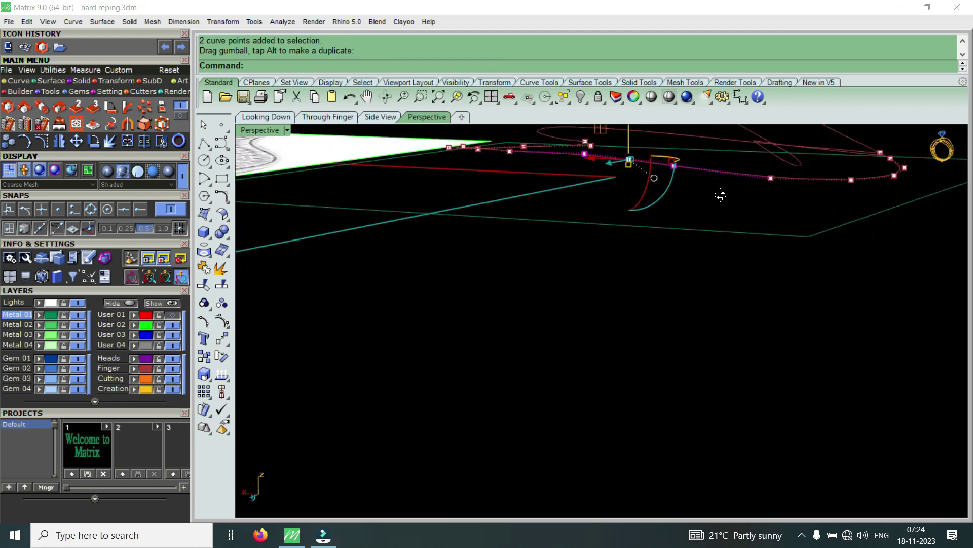
drag(621, 257, 776, 217)
right_drag(776, 217, 731, 202)
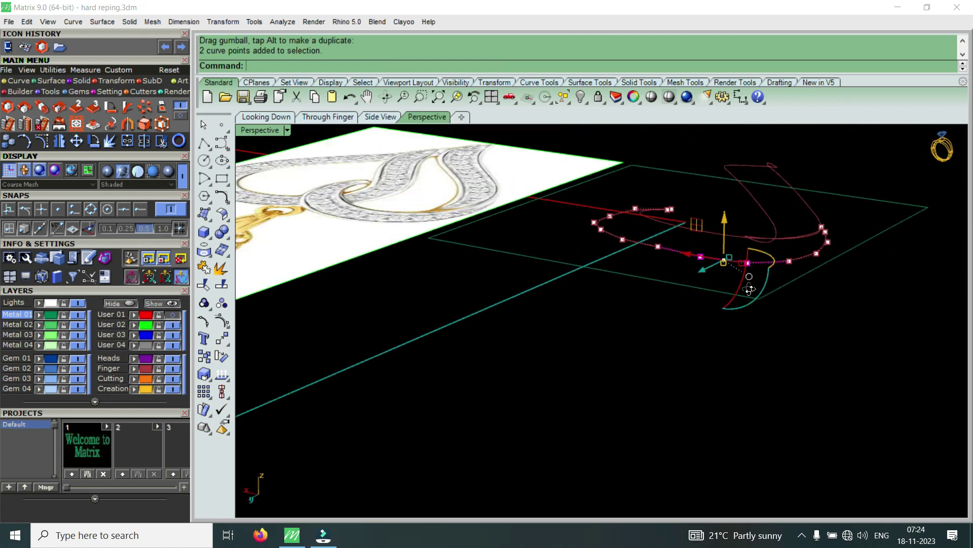
scroll(729, 198, up, 4)
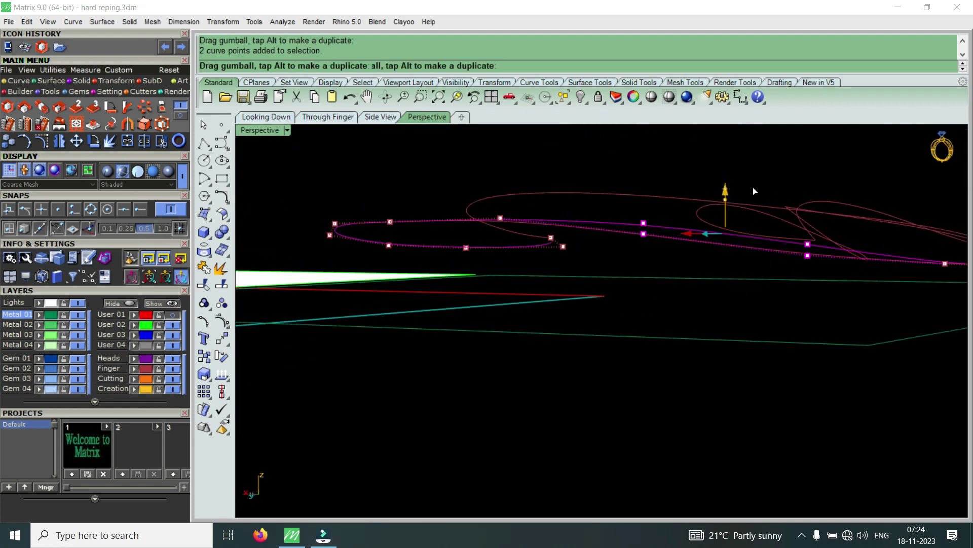
right_drag(693, 200, 656, 351)
drag(630, 369, 844, 297)
right_drag(843, 298, 792, 220)
scroll(794, 221, up, 3)
drag(765, 167, 765, 157)
Pick further inner-rail control points, then select the upper ellipse rail curve
scroll(727, 225, down, 3)
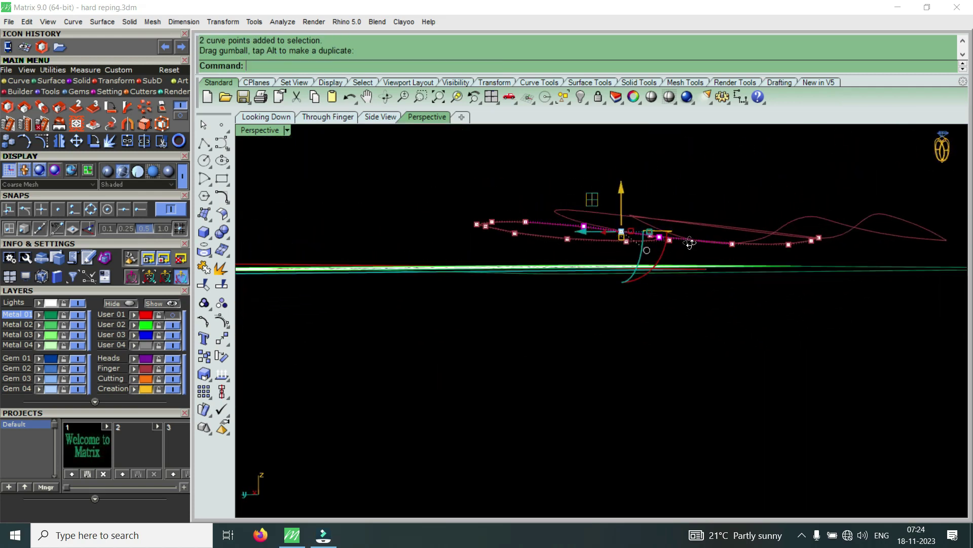
right_drag(727, 225, 587, 337)
drag(587, 337, 851, 269)
mouse_move(850, 268)
right_down()
mouse_move(773, 290)
mouse_move(789, 175)
mouse_move(744, 188)
mouse_move(700, 184)
mouse_move(668, 221)
mouse_move(727, 230)
mouse_move(766, 251)
mouse_move(667, 316)
mouse_move(598, 382)
right_up()
click(582, 355)
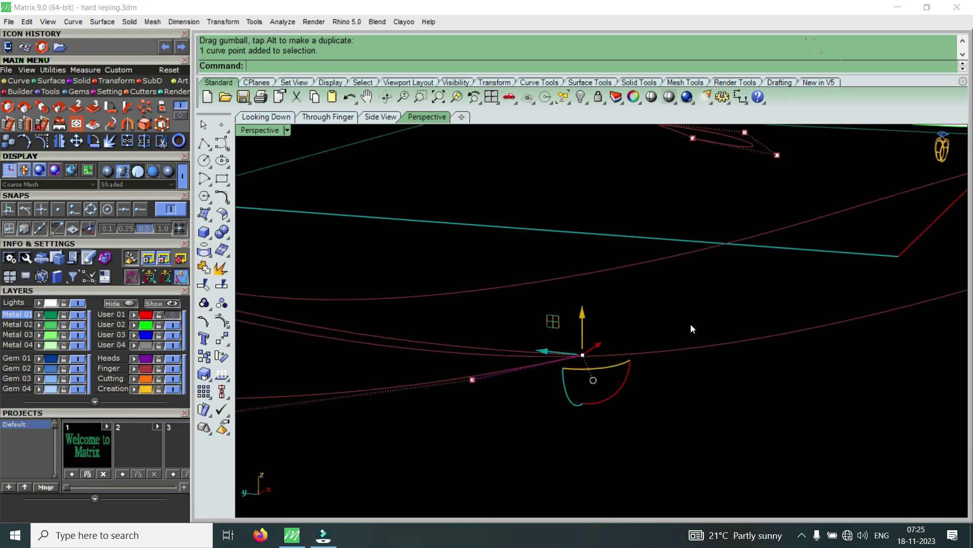
scroll(697, 331, down, 3)
scroll(633, 325, up, 2)
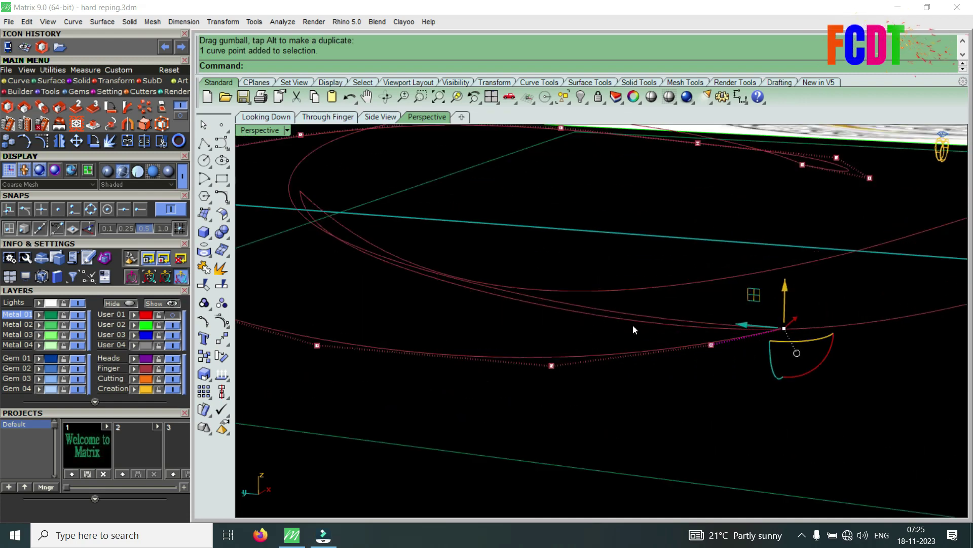
click(670, 314)
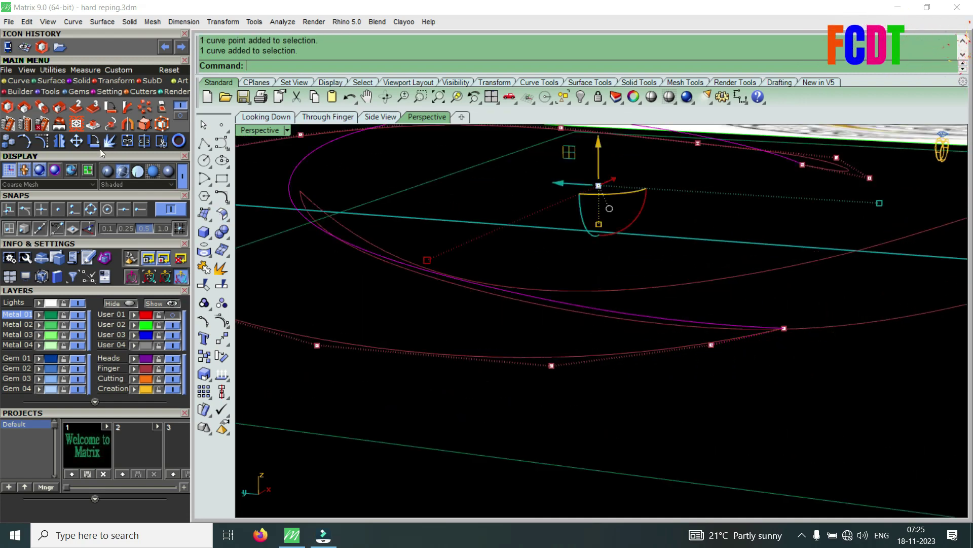
Show the upper ellipse's control points with F10 and move its endpoint toward the profile
key(F10)
drag(780, 363, 755, 304)
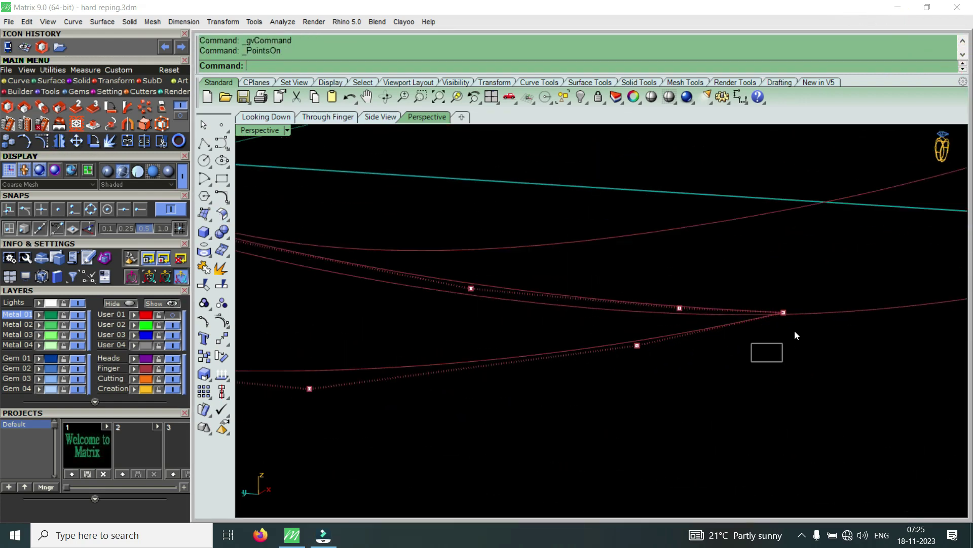
mouse_move(798, 335)
right_down()
mouse_move(793, 276)
mouse_move(780, 281)
right_up()
drag(780, 282, 789, 288)
mouse_move(788, 288)
right_down()
mouse_move(783, 303)
mouse_move(626, 337)
mouse_move(583, 319)
mouse_move(633, 354)
mouse_move(582, 343)
mouse_move(481, 353)
right_up()
Pick points on the upper rail, then undo an accidental line move with Ctrl+Z
drag(479, 353, 682, 293)
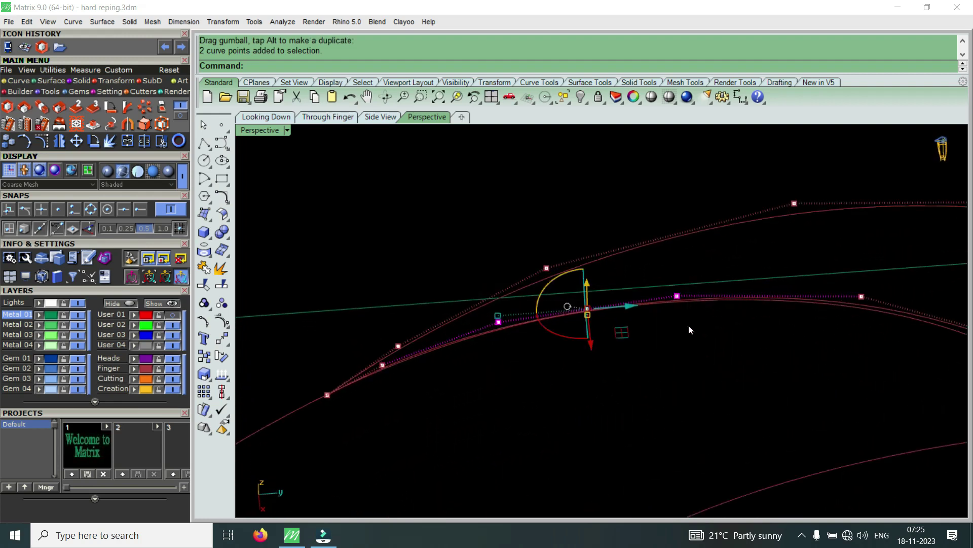
right_drag(689, 325, 590, 275)
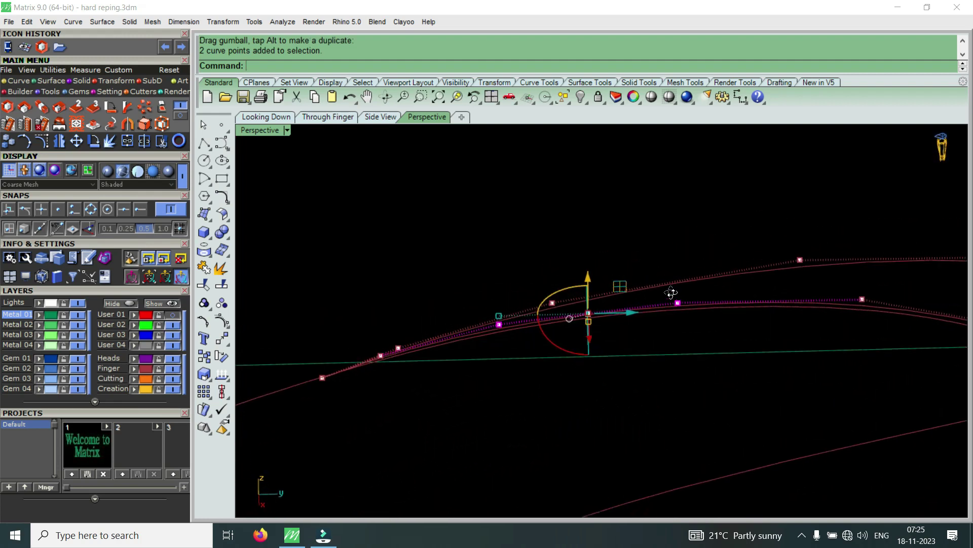
click(616, 268)
mouse_move(679, 290)
right_down()
mouse_move(717, 305)
mouse_move(652, 323)
right_up()
drag(651, 323, 826, 258)
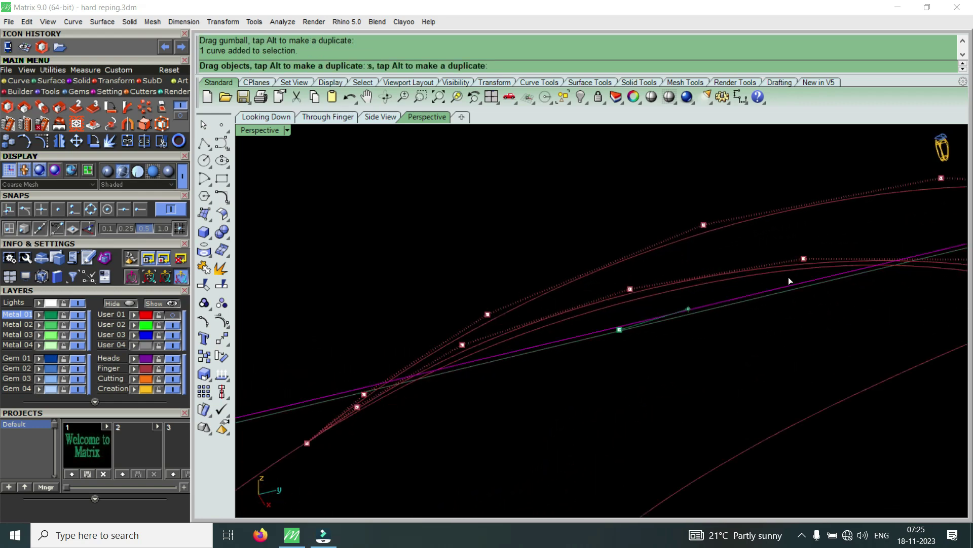
key(ctrl+z)
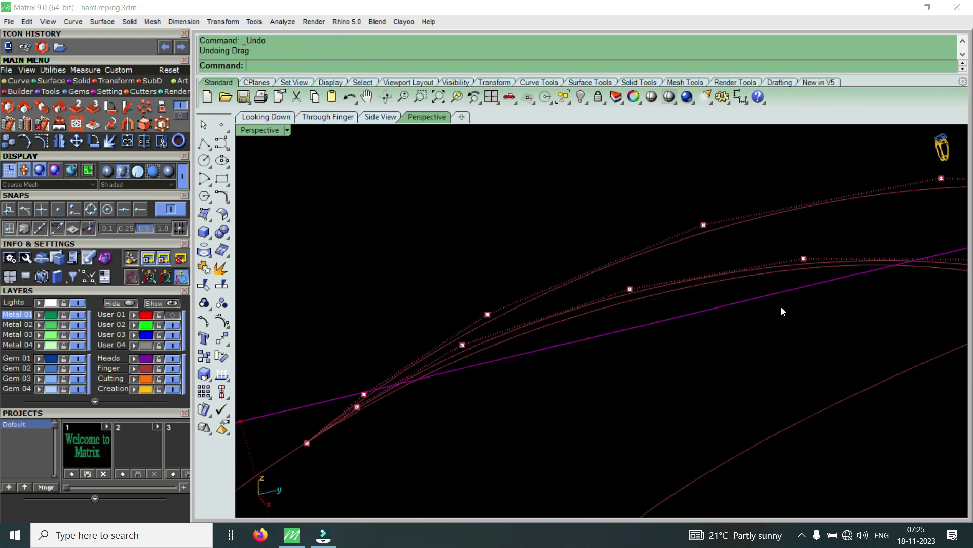
Move a pair of control points so the two rails run closer together
drag(630, 352, 802, 266)
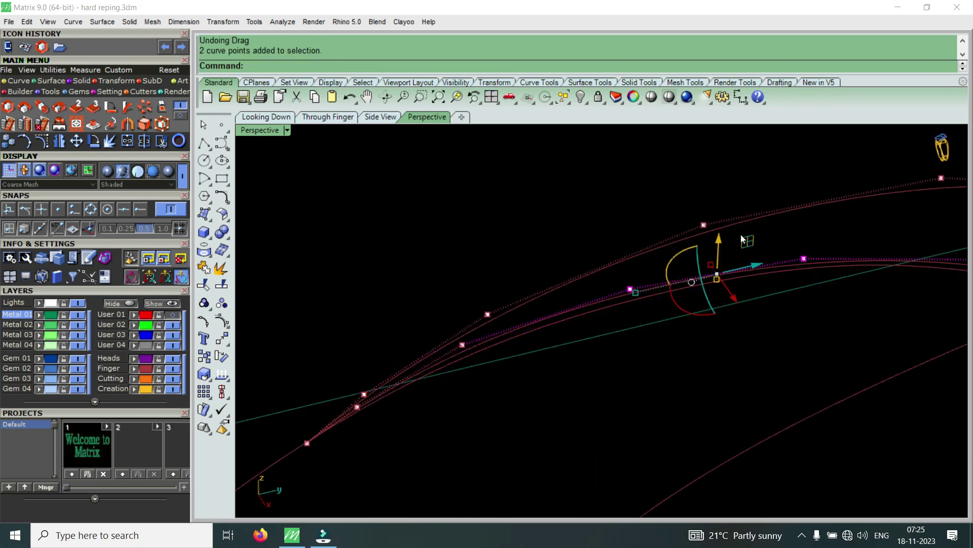
drag(723, 237, 673, 269)
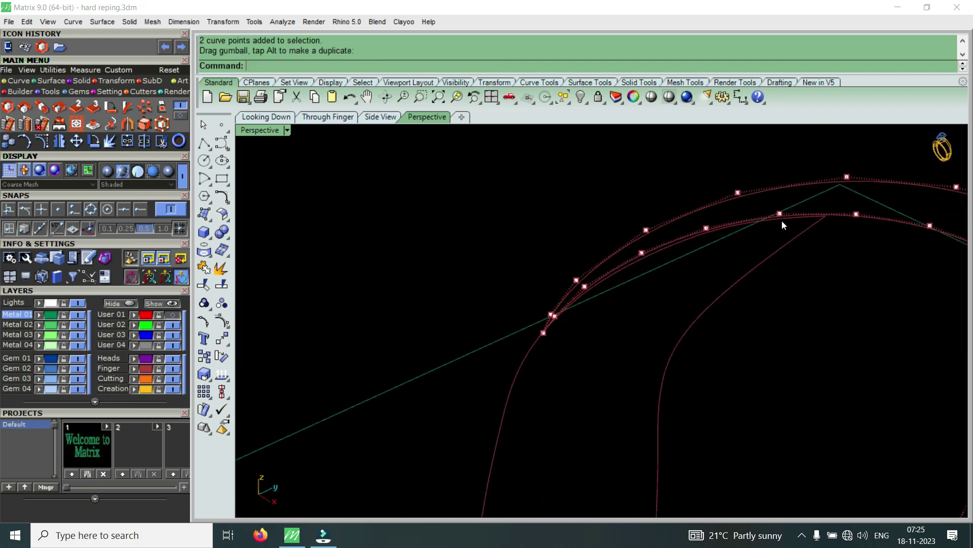
drag(573, 325, 817, 216)
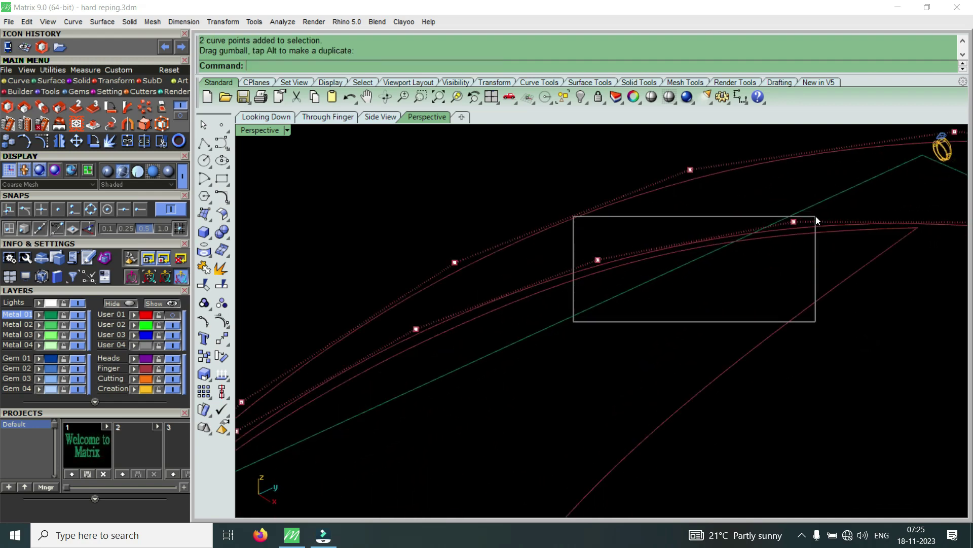
click(716, 206)
right_drag(713, 253, 756, 256)
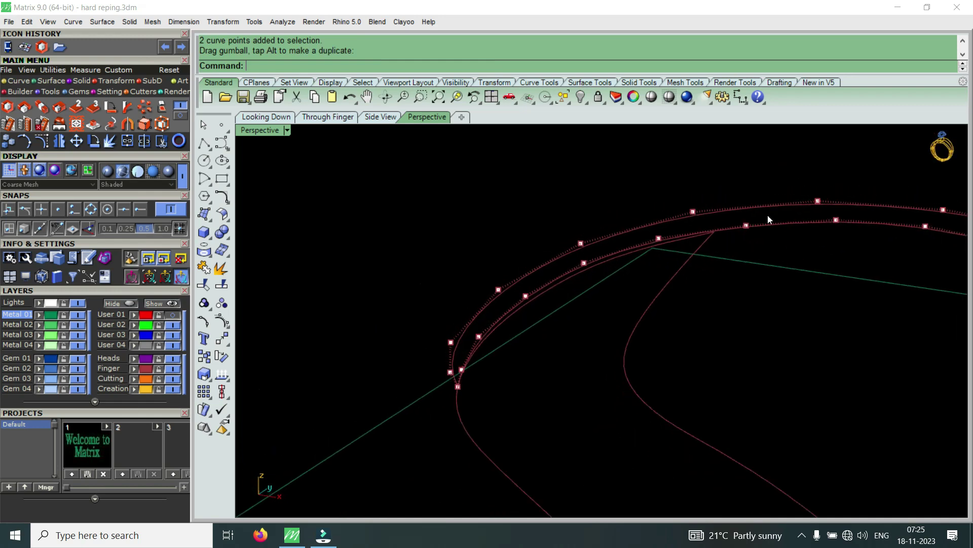
drag(725, 229, 728, 212)
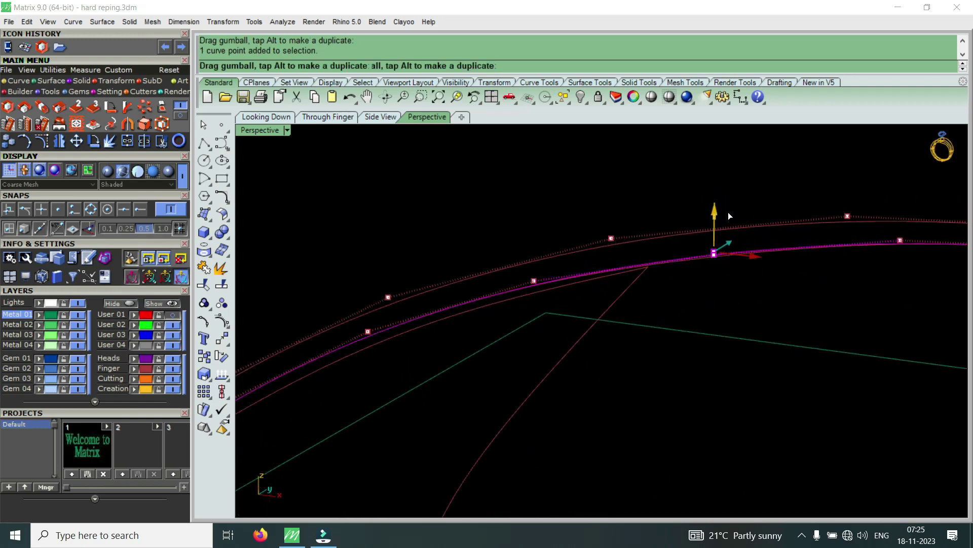
click(728, 211)
Select control points on the inner arc and inspect the rails from a low angle
right_drag(693, 208, 731, 222)
scroll(735, 218, up, 2)
scroll(747, 213, up, 2)
scroll(716, 237, up, 2)
drag(679, 228, 866, 195)
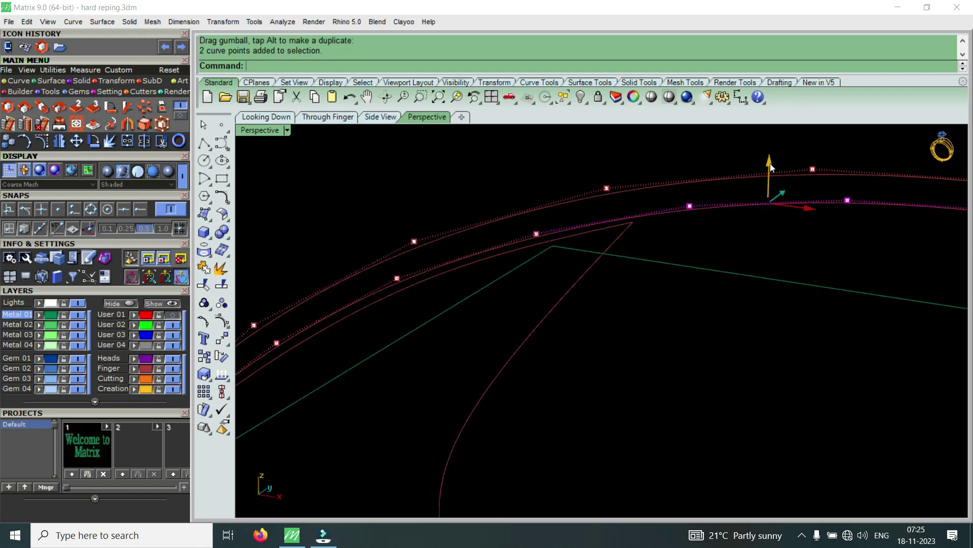
mouse_move(776, 160)
right_down()
mouse_move(678, 225)
mouse_move(735, 206)
mouse_move(755, 228)
mouse_move(729, 229)
right_up()
scroll(710, 203, up, 3)
drag(704, 195, 660, 182)
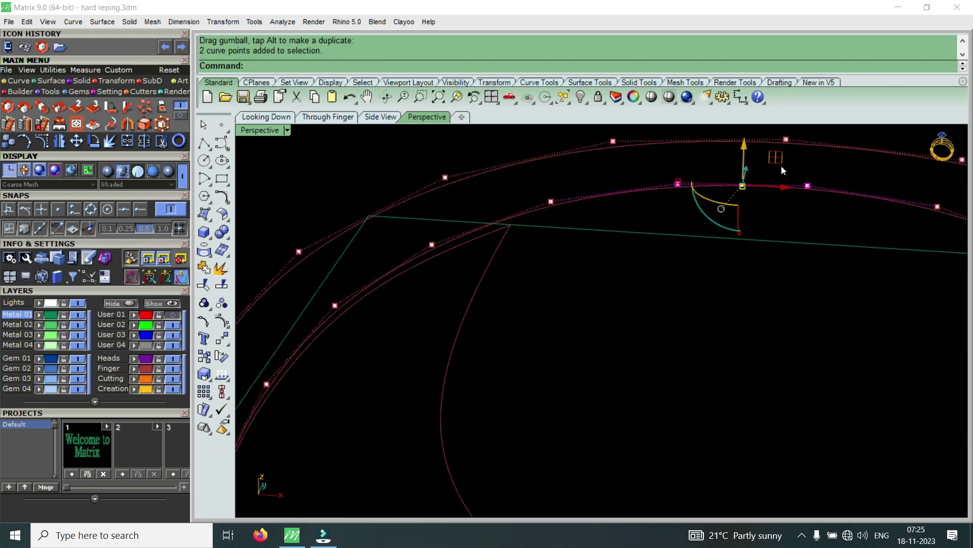
mouse_move(753, 140)
right_down()
mouse_move(662, 223)
mouse_move(737, 203)
mouse_move(828, 218)
mouse_move(777, 204)
right_up()
scroll(708, 260, up, 3)
scroll(707, 260, down, 3)
right_drag(680, 272, 700, 272)
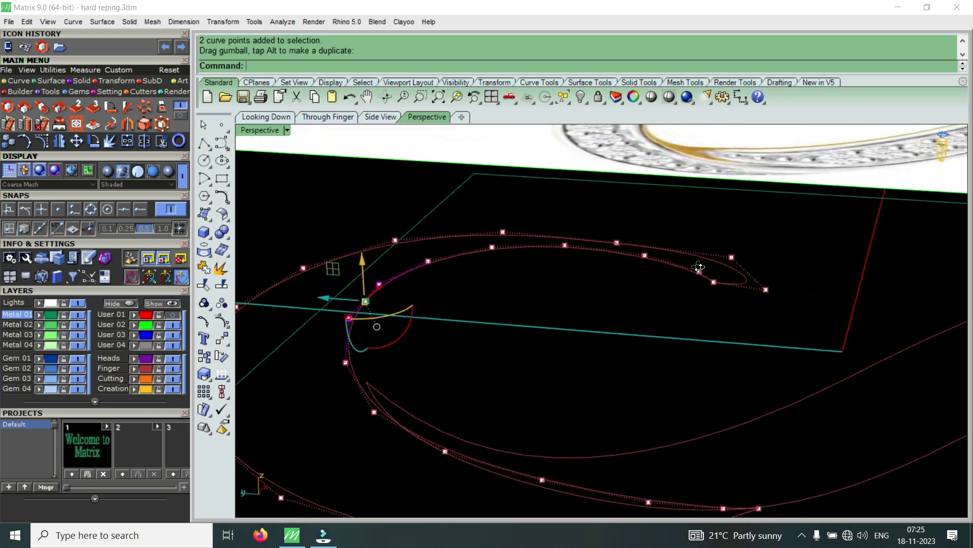
Move a new pair of rail control points to carry the swirl past the profile
scroll(700, 272, up, 2)
mouse_move(783, 264)
right_down()
mouse_move(790, 257)
mouse_move(726, 250)
mouse_move(512, 252)
right_up()
drag(499, 256, 744, 194)
drag(639, 172, 648, 166)
mouse_move(647, 166)
right_down()
mouse_move(643, 248)
mouse_move(702, 224)
mouse_move(664, 260)
mouse_move(708, 307)
mouse_move(605, 205)
mouse_move(451, 266)
right_up()
Window-select rail control points and narrow the selection to a single point
drag(448, 268, 652, 206)
mouse_move(646, 303)
right_down()
mouse_move(574, 325)
mouse_move(612, 356)
mouse_move(688, 324)
mouse_move(612, 319)
mouse_move(719, 366)
mouse_move(587, 364)
mouse_move(615, 352)
mouse_move(564, 348)
mouse_move(501, 367)
mouse_move(528, 372)
mouse_move(619, 352)
mouse_move(597, 341)
mouse_move(533, 358)
mouse_move(706, 333)
mouse_move(524, 333)
mouse_move(729, 373)
mouse_move(643, 356)
right_up()
drag(653, 373, 709, 348)
mouse_move(707, 315)
right_down()
mouse_move(685, 333)
mouse_move(523, 311)
mouse_move(510, 336)
mouse_move(535, 342)
mouse_move(595, 321)
mouse_move(491, 341)
mouse_move(437, 332)
mouse_move(413, 341)
mouse_move(743, 348)
mouse_move(864, 365)
mouse_move(709, 373)
mouse_move(743, 338)
mouse_move(633, 325)
mouse_move(675, 314)
mouse_move(680, 349)
mouse_move(602, 353)
mouse_move(619, 360)
mouse_move(654, 322)
mouse_move(571, 344)
mouse_move(570, 354)
mouse_move(600, 369)
mouse_move(598, 350)
mouse_move(607, 376)
mouse_move(592, 355)
mouse_move(640, 336)
mouse_move(686, 344)
mouse_move(645, 338)
mouse_move(695, 390)
right_up()
scroll(679, 395, up, 3)
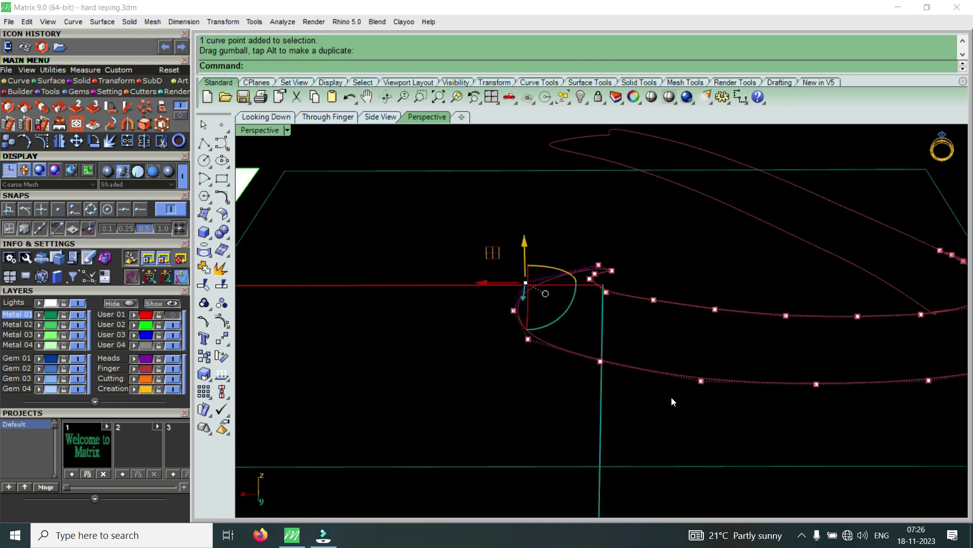
Raise two control points as a test, then undo the move
drag(669, 408, 856, 370)
right_drag(856, 370, 765, 253)
mouse_move(764, 252)
mouse_down()
mouse_move(757, 242)
mouse_move(766, 235)
mouse_up()
key(ctrl+z)
mouse_move(660, 275)
right_down()
mouse_move(751, 288)
mouse_move(711, 357)
right_up()
Raise two control points on the rail curve, then clear the selection
drag(711, 358, 930, 301)
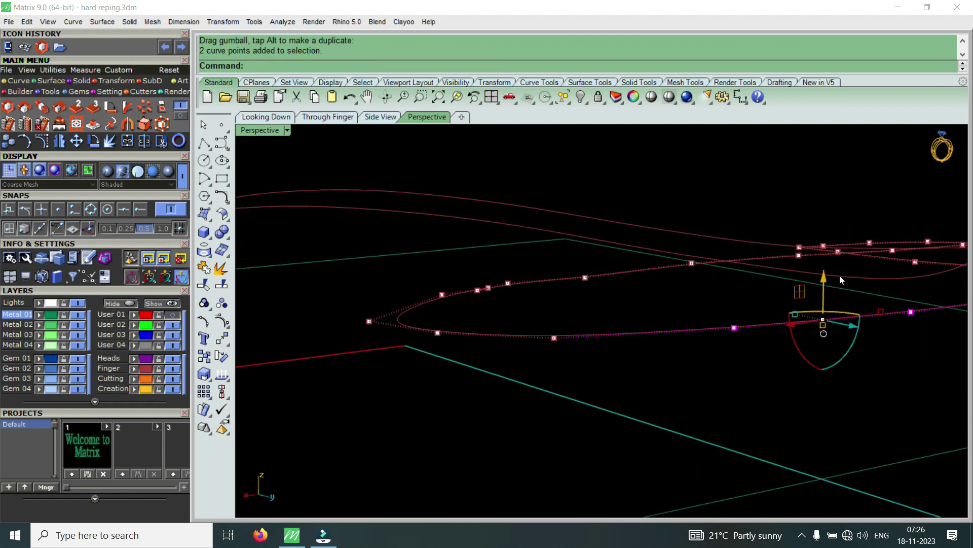
mouse_move(837, 276)
right_down()
mouse_move(702, 273)
mouse_move(721, 330)
right_up()
drag(700, 315, 852, 338)
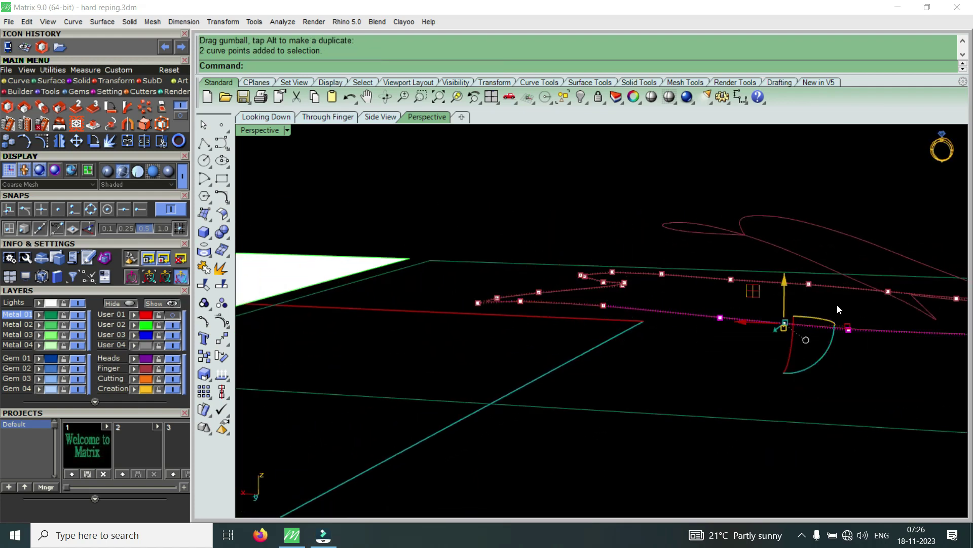
drag(790, 290, 791, 277)
key(Escape)
Reselect two lower-curve points and shift them slightly
mouse_move(699, 310)
right_down()
mouse_move(763, 309)
mouse_move(706, 343)
right_up()
drag(695, 359, 844, 335)
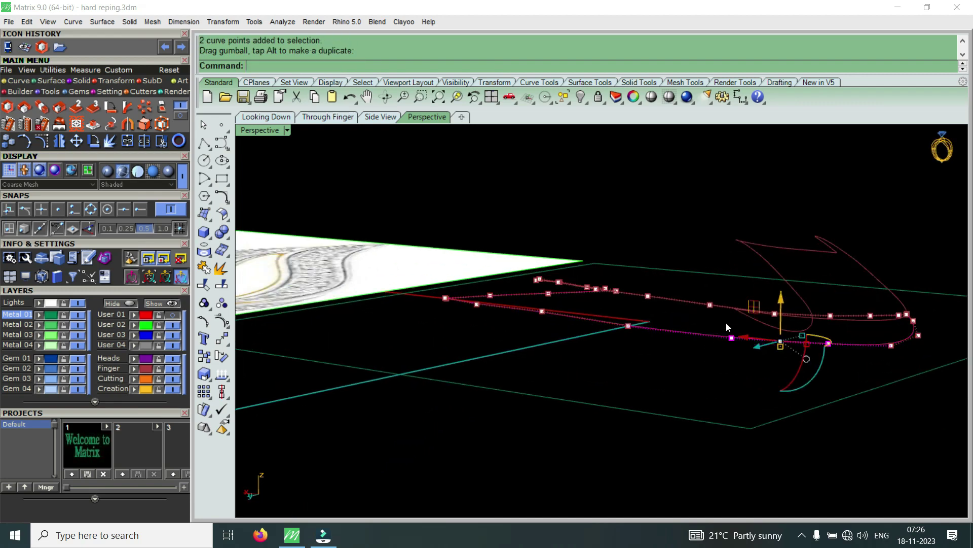
right_drag(726, 322, 747, 333)
drag(733, 345, 872, 317)
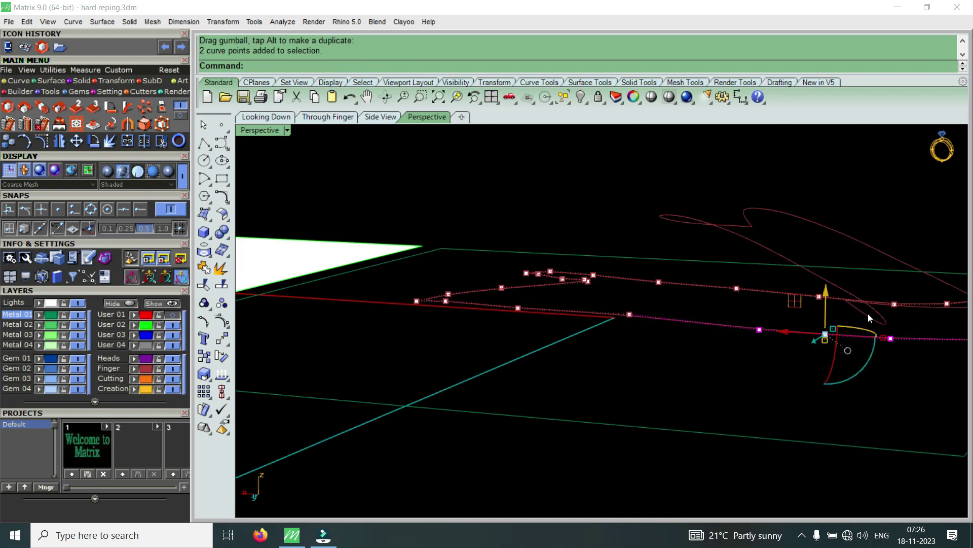
drag(832, 290, 834, 288)
mouse_move(835, 288)
right_down()
mouse_move(687, 318)
mouse_move(761, 311)
mouse_move(680, 309)
mouse_move(686, 300)
mouse_move(777, 288)
mouse_move(683, 285)
mouse_move(603, 262)
mouse_move(489, 250)
right_up()
Reposition a single curve point, hide the control points, and view the S curves
drag(486, 251, 513, 285)
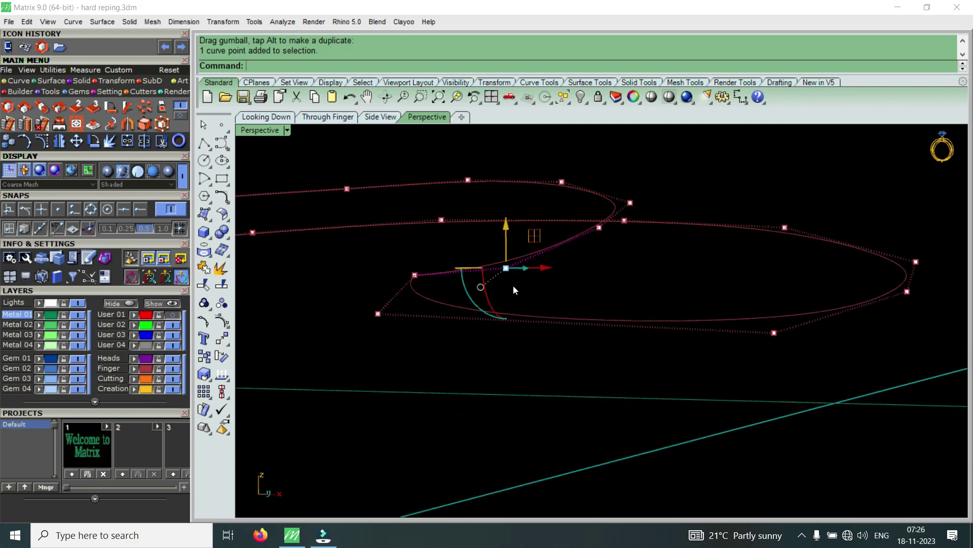
drag(505, 228, 527, 215)
mouse_move(558, 240)
right_down()
mouse_move(528, 224)
mouse_move(565, 226)
mouse_move(526, 222)
mouse_move(476, 294)
mouse_move(674, 278)
mouse_move(728, 322)
mouse_move(685, 306)
right_up()
key(Escape)
mouse_move(603, 321)
right_down()
mouse_move(610, 290)
mouse_move(564, 297)
right_up()
scroll(595, 276, up, 3)
Draw two snapped cross-section lines spanning the inner and outer rails of the S swirl
click(18, 81)
click(24, 107)
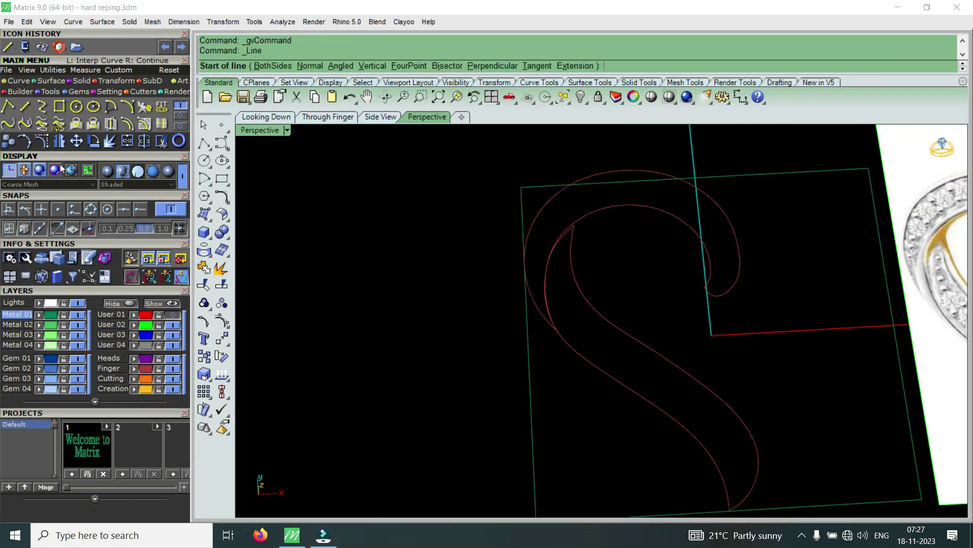
click(74, 209)
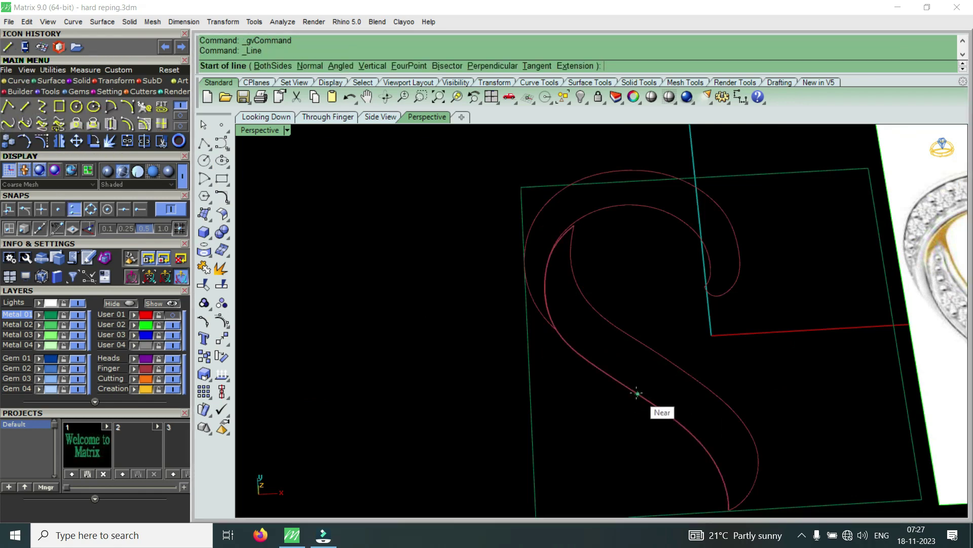
click(636, 393)
click(667, 375)
scroll(624, 264, up, 3)
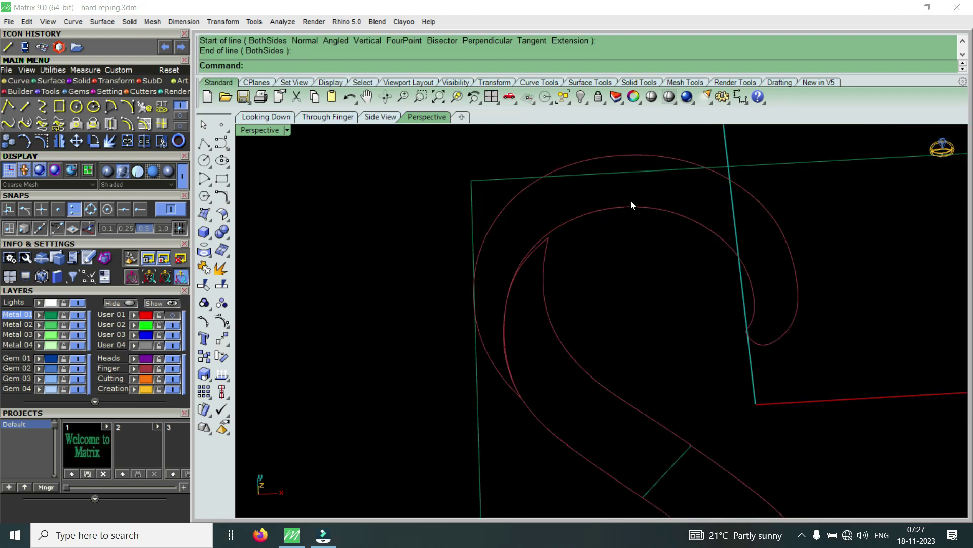
right_click(631, 208)
click(631, 208)
scroll(631, 208, down, 2)
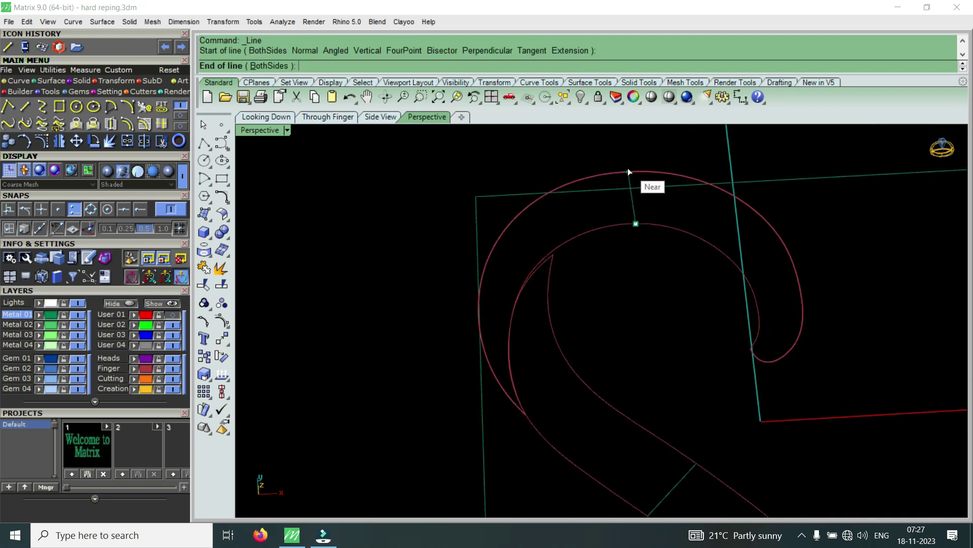
click(628, 170)
Sweep2 the top section between the inner and outer rails using the top line as cross section
text(S2)
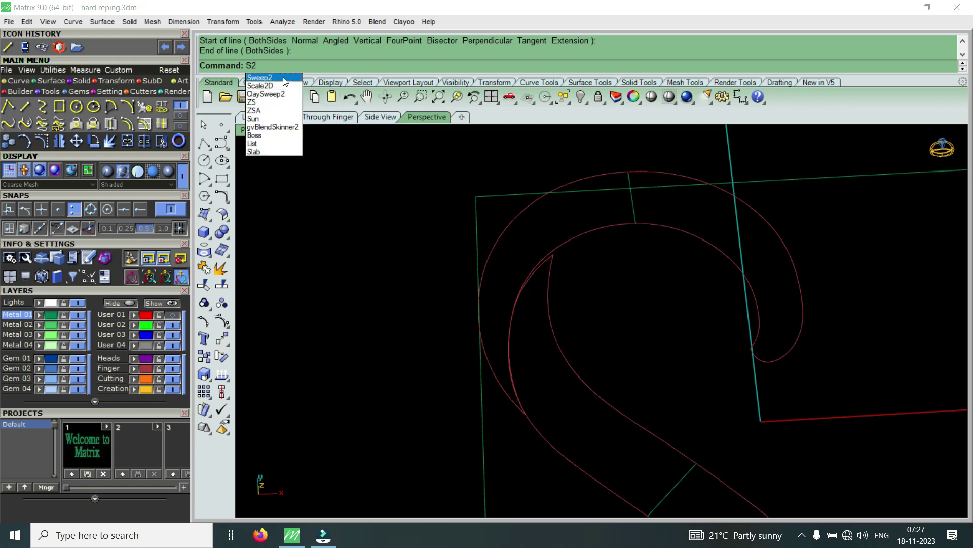
click(283, 77)
click(580, 233)
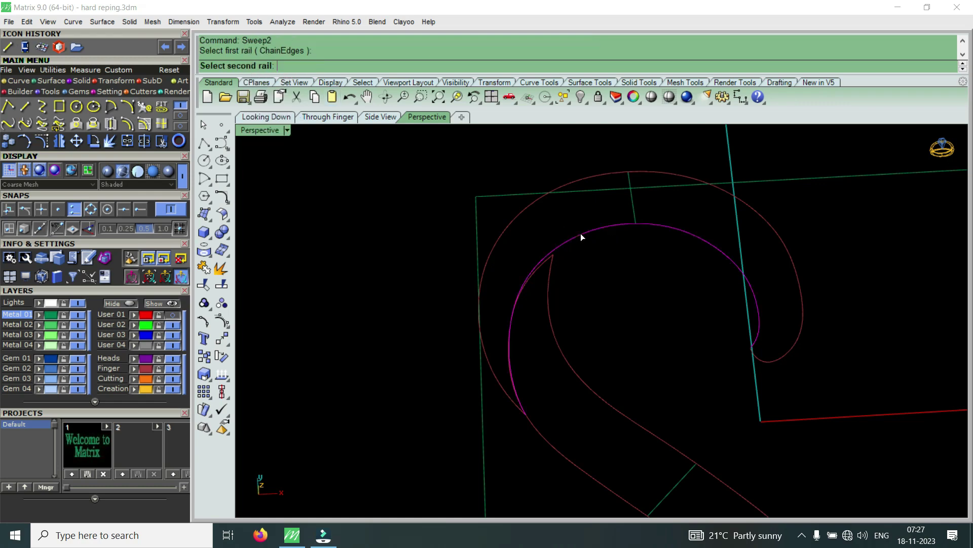
click(575, 181)
click(633, 205)
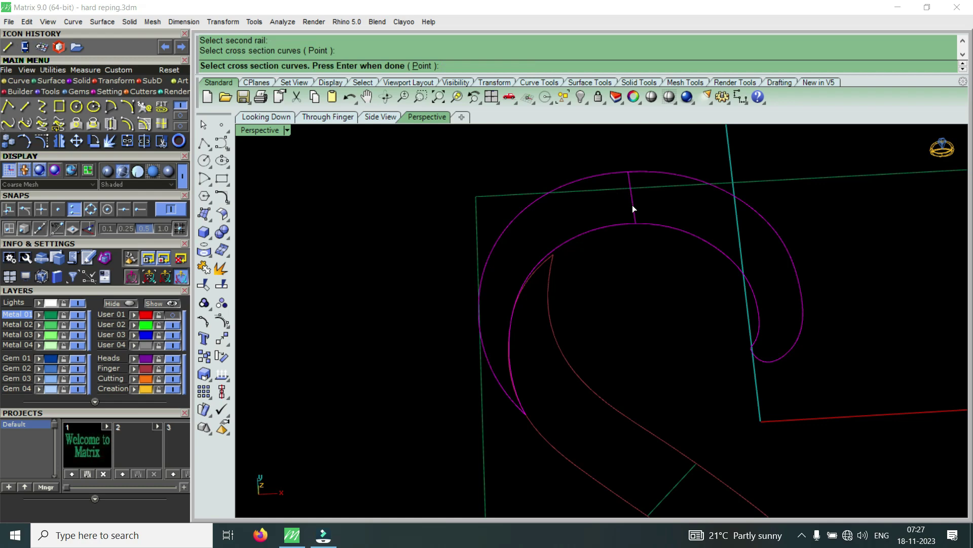
key(Return)
key(Return)
key(Return)
click(678, 224)
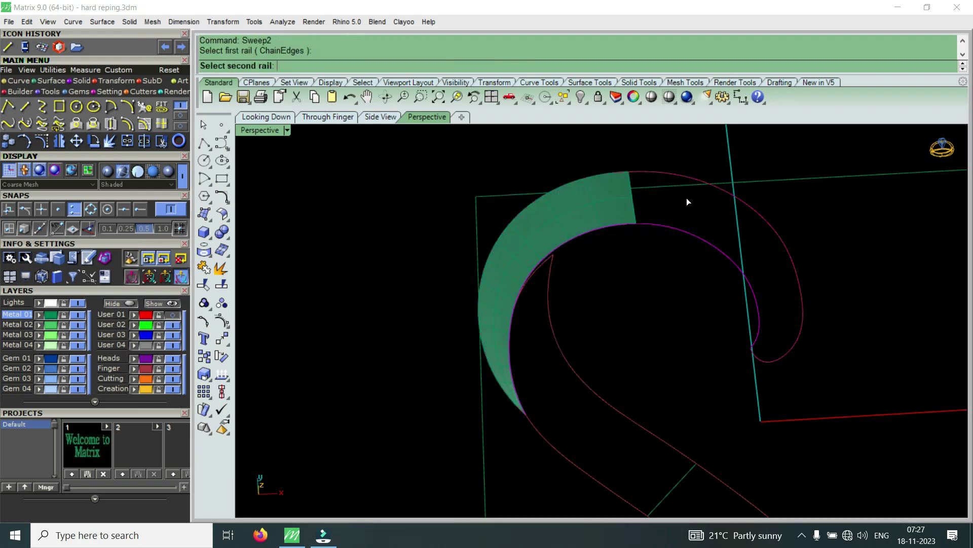
Extend the sweep along the outer rail using the previous sweep's surface edge as cross section
click(674, 177)
click(637, 205)
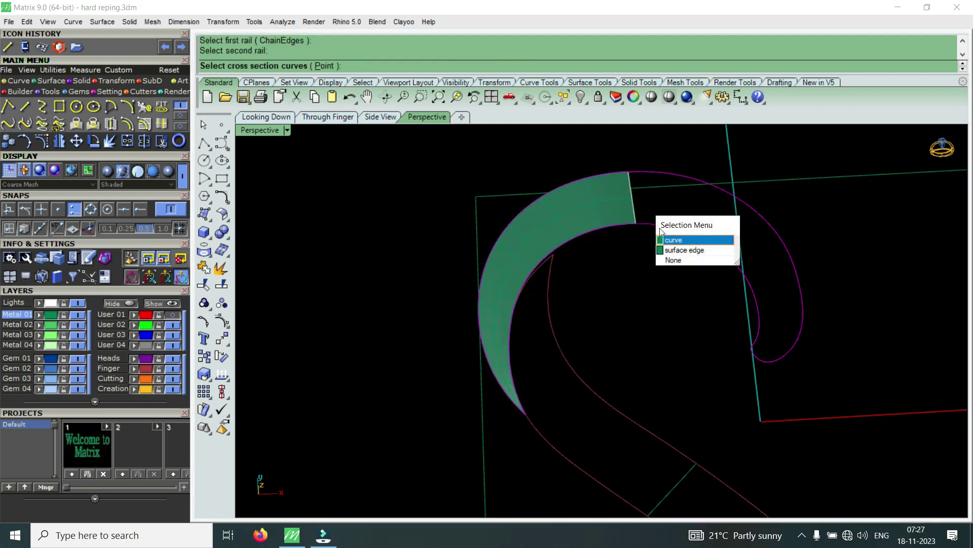
click(680, 246)
key(Return)
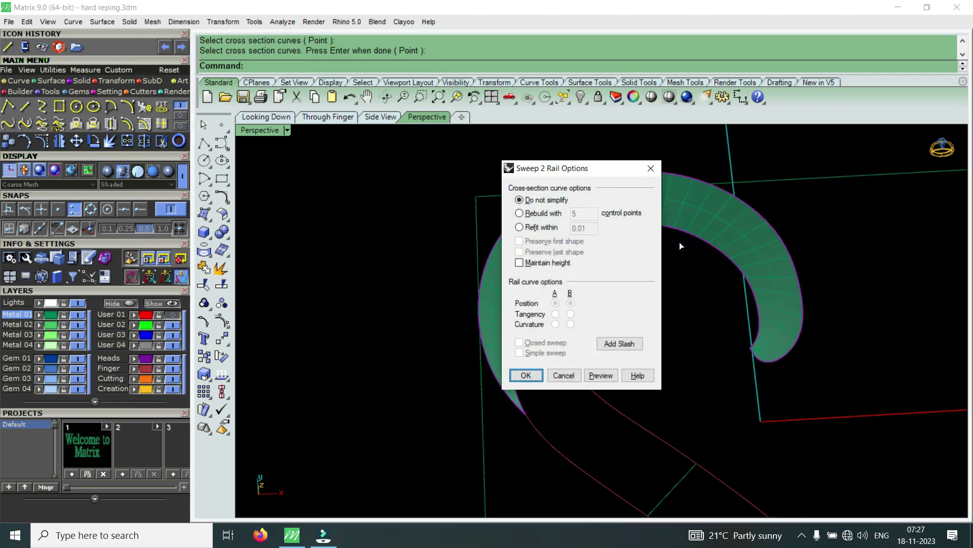
key(Return)
scroll(622, 272, down, 2)
scroll(621, 271, up, 2)
Sweep2 the middle section between the inner and lower rails using the lower cross-section line
key(Return)
click(631, 287)
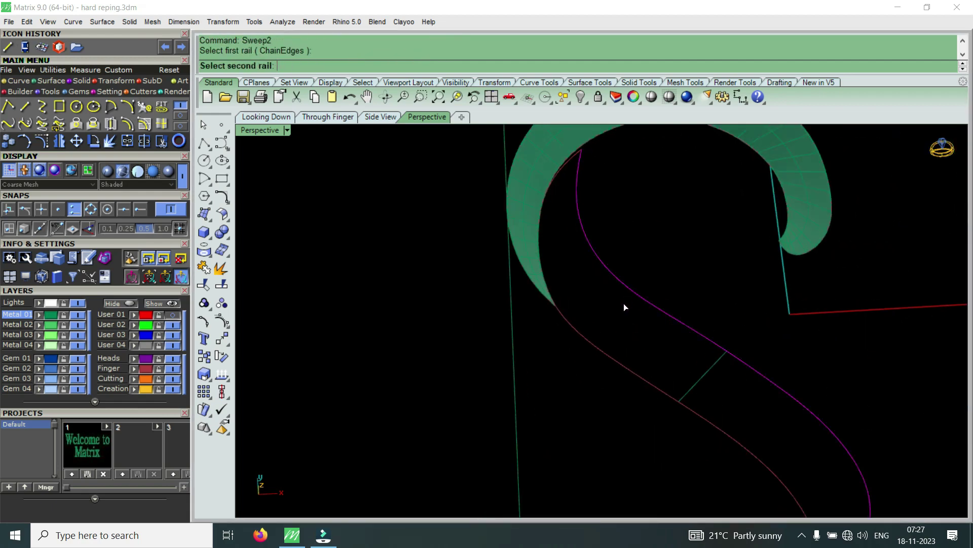
click(604, 359)
click(691, 388)
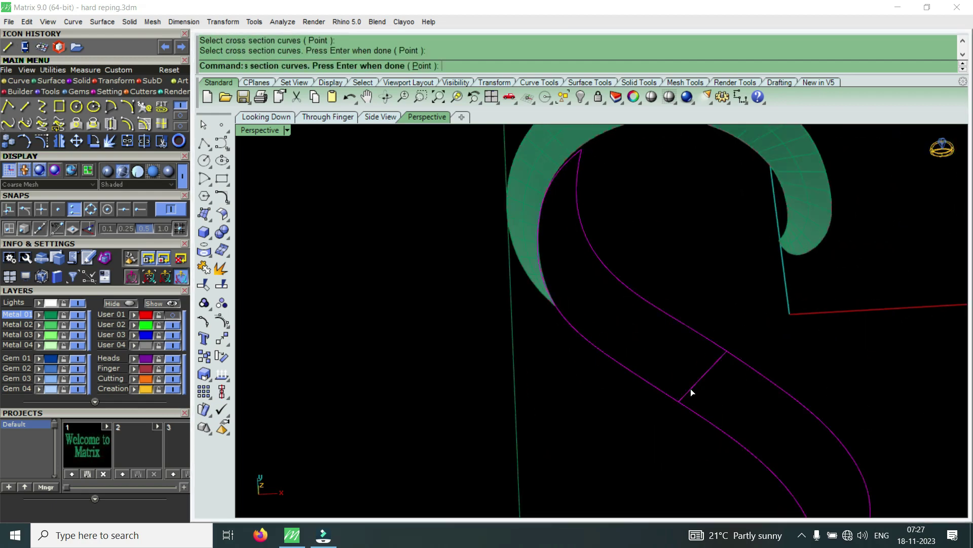
key(Return)
key(Return)
scroll(634, 292, down, 2)
scroll(664, 335, up, 1)
key(Return)
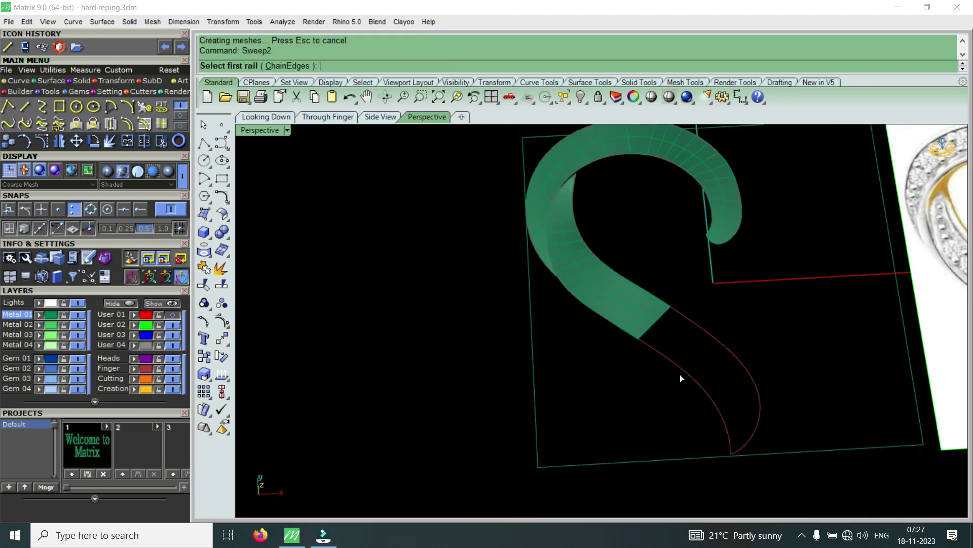
Sweep2 the S tail between the lower-left and right rails, using the sweep's end edge as section
click(680, 378)
click(722, 349)
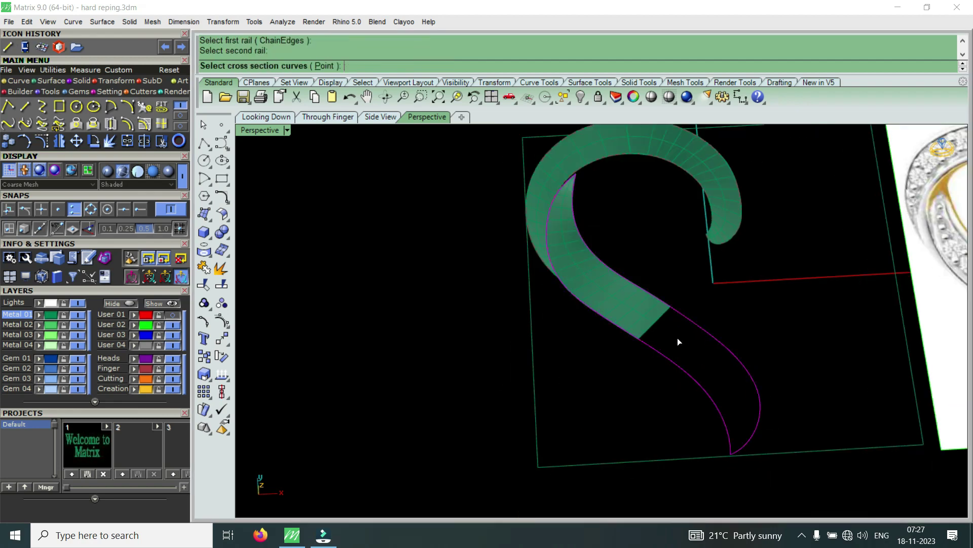
click(653, 325)
click(693, 369)
key(Return)
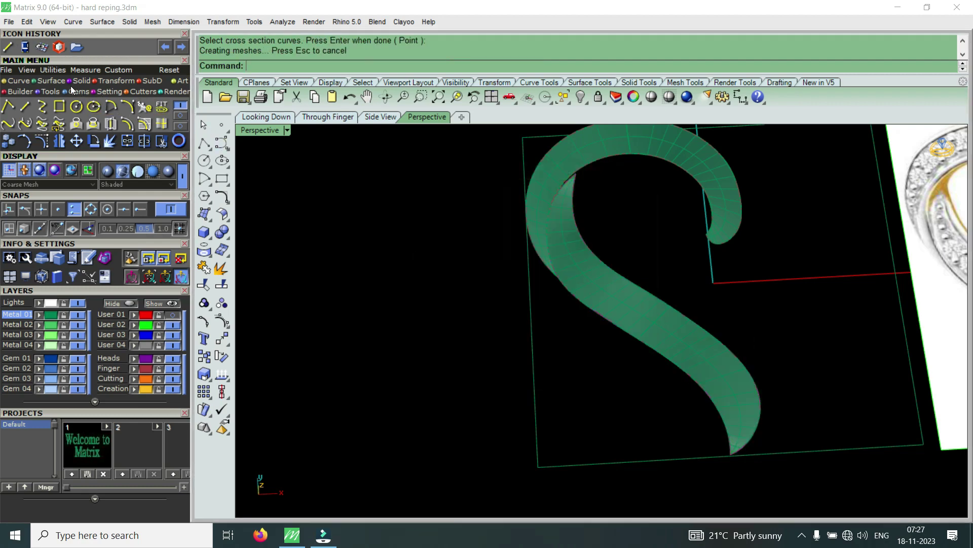
click(51, 81)
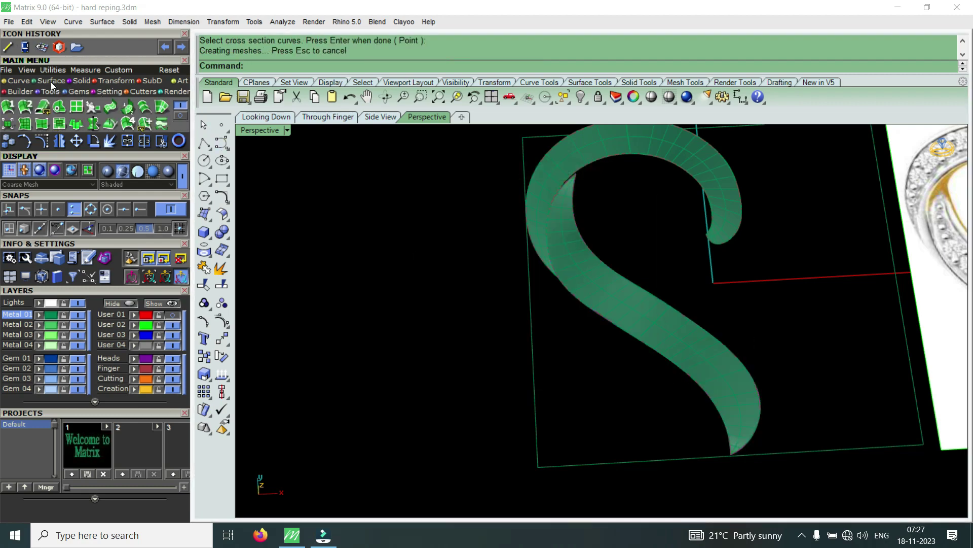
Merge the lower S sweep surface with the adjoining sweep pieces into one surface
click(178, 115)
click(112, 105)
click(618, 306)
click(585, 189)
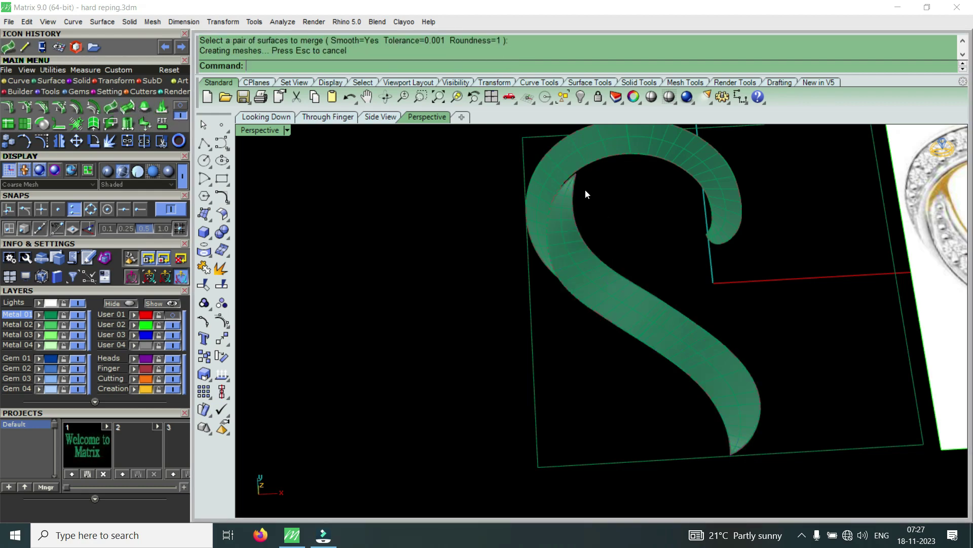
click(574, 170)
Orbit and zoom to compare the swirl with the pendant reference, then select the upper loop surface
mouse_move(668, 144)
right_down()
mouse_move(553, 306)
mouse_move(538, 205)
mouse_move(685, 258)
mouse_move(679, 391)
mouse_move(698, 365)
mouse_move(750, 383)
mouse_move(739, 358)
mouse_move(587, 315)
mouse_move(569, 152)
mouse_move(653, 245)
mouse_move(684, 232)
mouse_move(662, 256)
mouse_move(622, 266)
mouse_move(620, 279)
mouse_move(762, 273)
mouse_move(755, 317)
mouse_move(735, 311)
right_up()
scroll(735, 312, up, 3)
scroll(669, 288, up, 2)
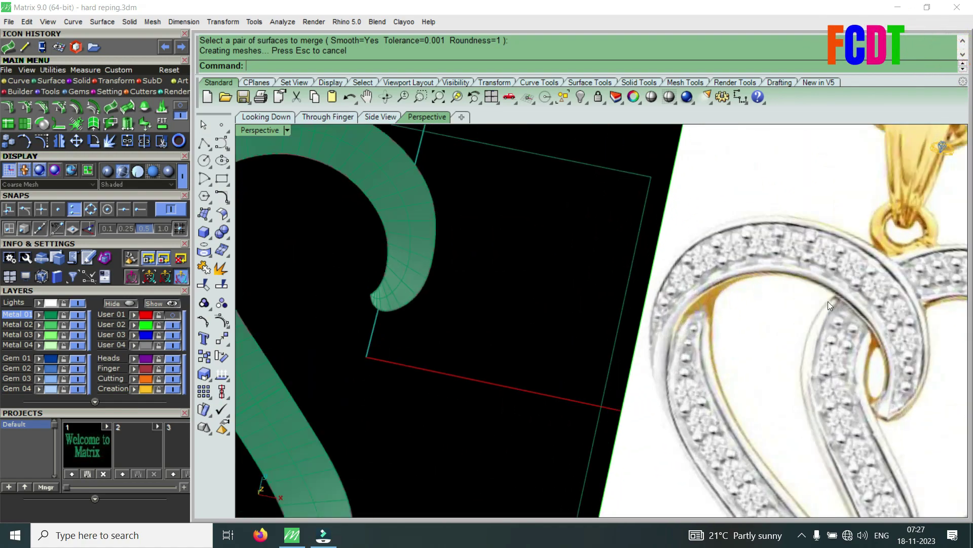
scroll(622, 238, down, 4)
mouse_move(621, 235)
right_down()
mouse_move(583, 308)
mouse_move(602, 158)
mouse_move(633, 211)
mouse_move(690, 206)
mouse_move(589, 270)
mouse_move(549, 228)
mouse_move(602, 289)
mouse_move(602, 164)
right_up()
scroll(572, 205, up, 3)
right_drag(564, 171, 610, 223)
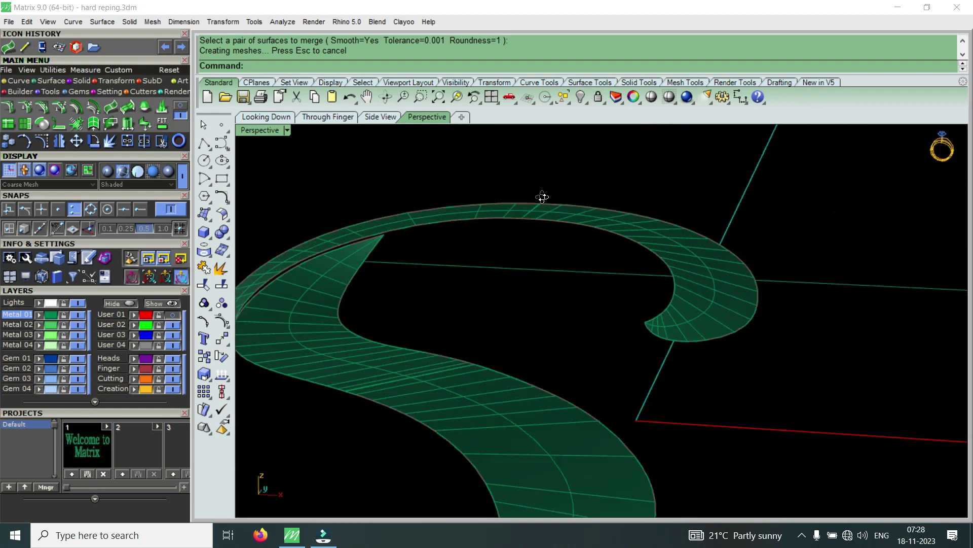
click(613, 223)
Delete the upper loop surface, show the inner rail's control points, and raise one pair of them
key(Delete)
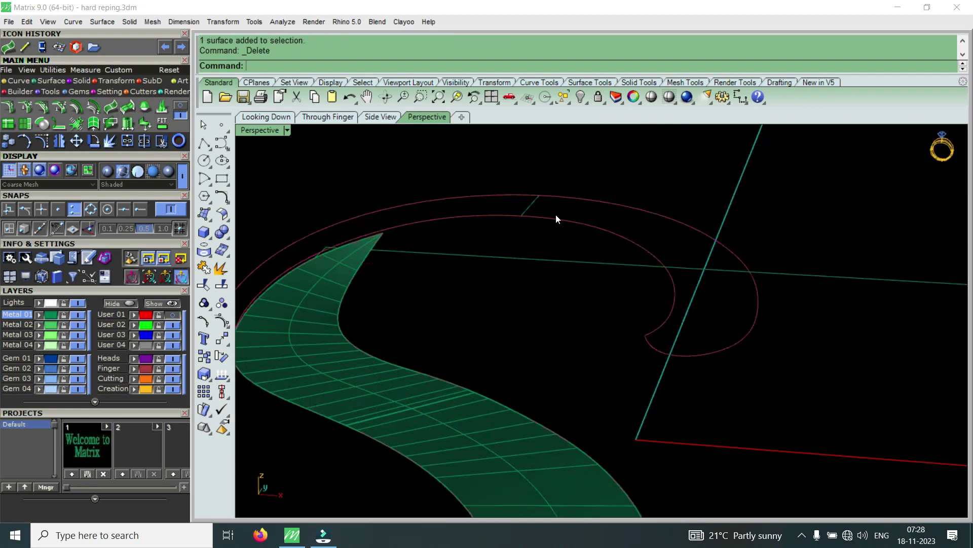
click(496, 218)
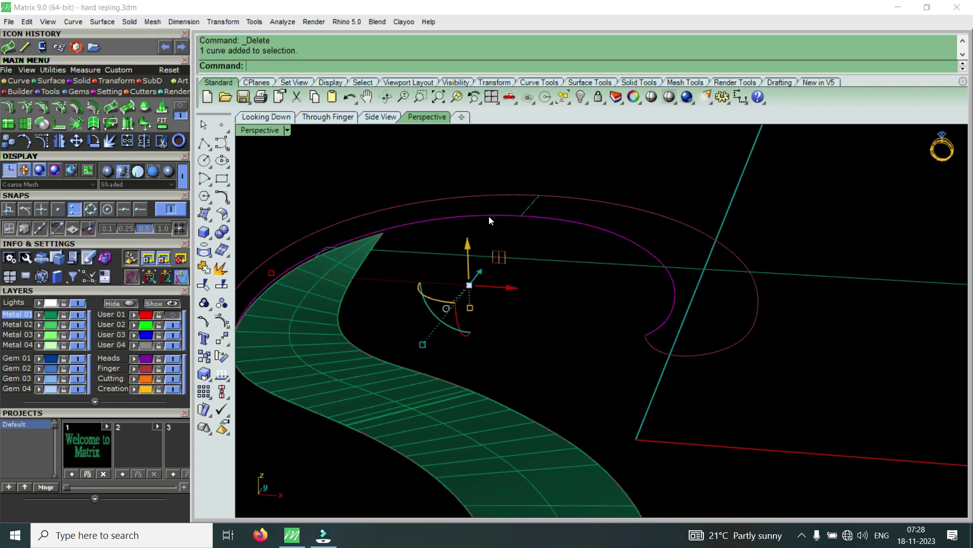
click(49, 144)
right_drag(415, 284, 459, 239)
drag(446, 244, 583, 198)
mouse_move(582, 251)
right_down()
mouse_move(546, 203)
mouse_move(558, 277)
right_up()
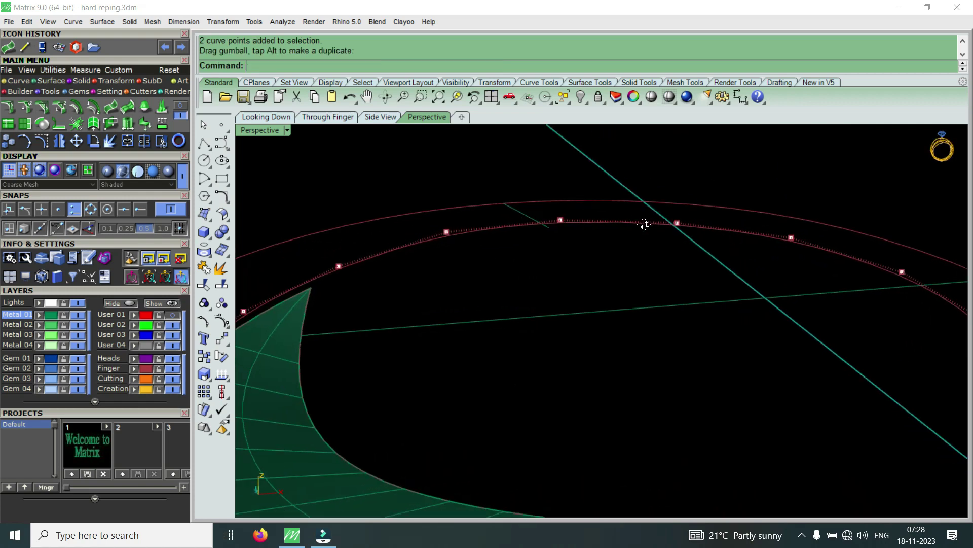
drag(578, 279, 824, 203)
drag(741, 201, 751, 186)
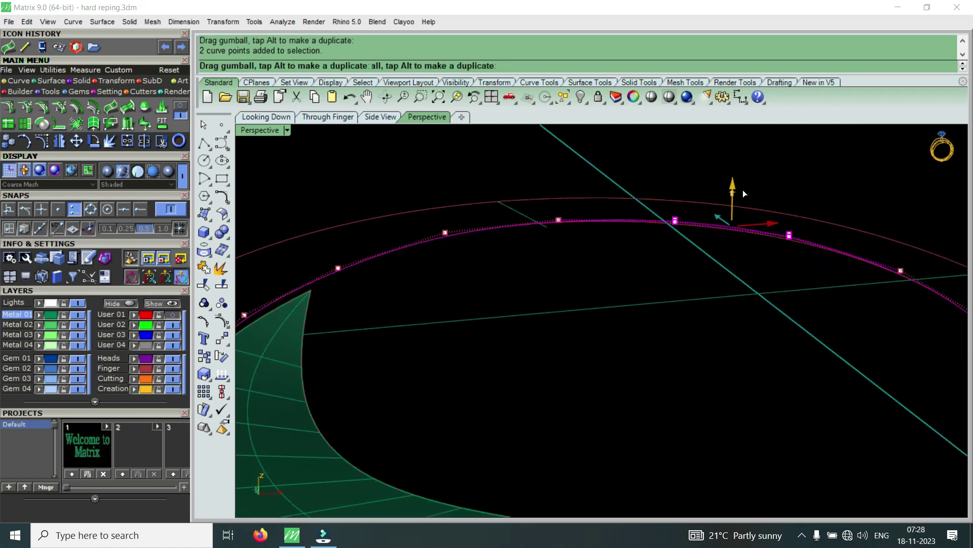
click(752, 186)
Raise two more control-point pairs and nudge a single point to reshape the loop
drag(522, 262, 679, 212)
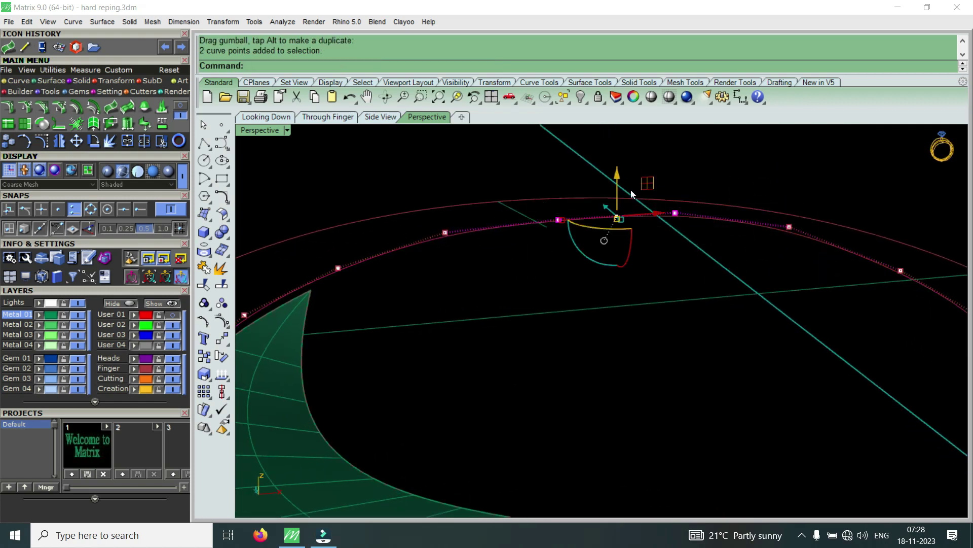
drag(622, 181, 643, 173)
mouse_move(661, 176)
right_down()
mouse_move(604, 184)
mouse_move(537, 254)
right_up()
drag(537, 254, 687, 191)
drag(623, 177, 643, 171)
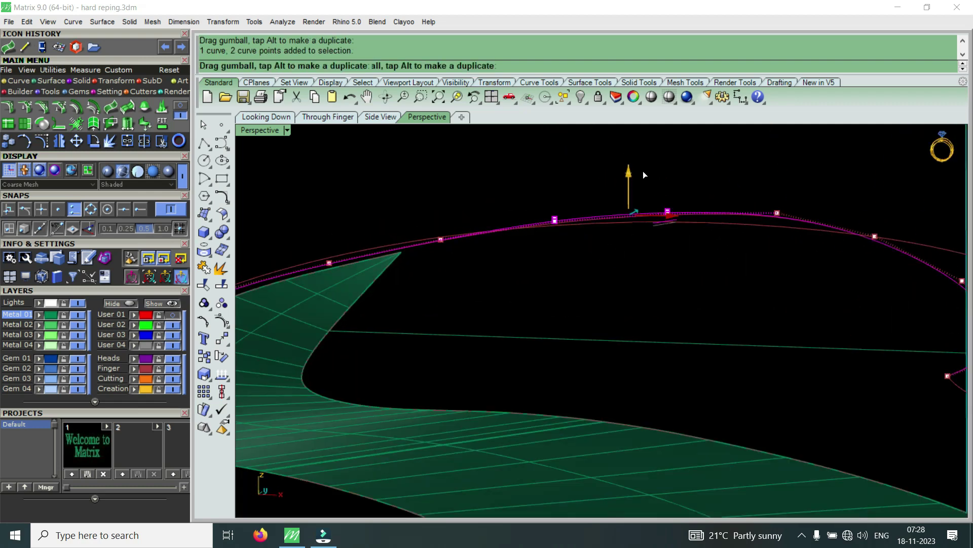
right_drag(634, 173, 458, 189)
click(481, 226)
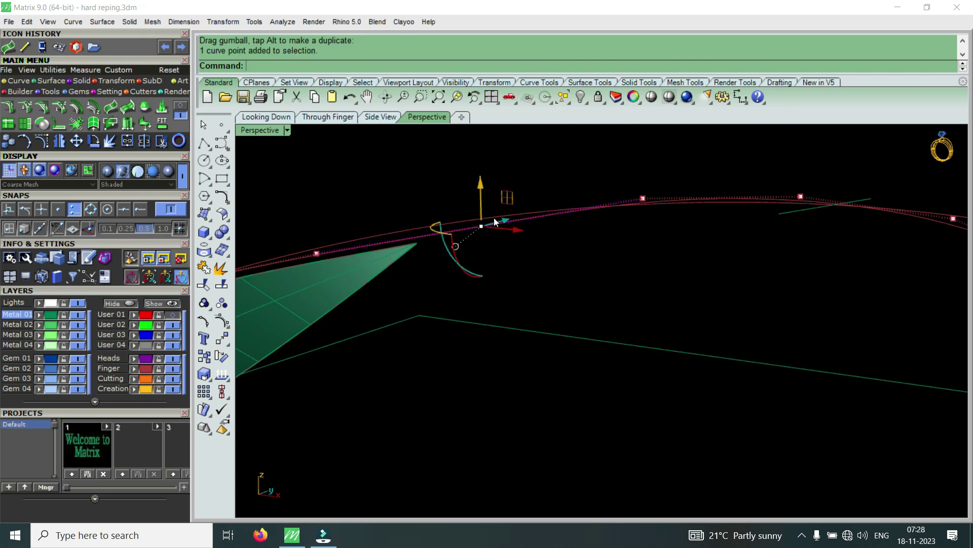
drag(481, 188, 507, 174)
Raise a single control point slightly and shift another pair to smooth the rail
right_drag(507, 173, 456, 186)
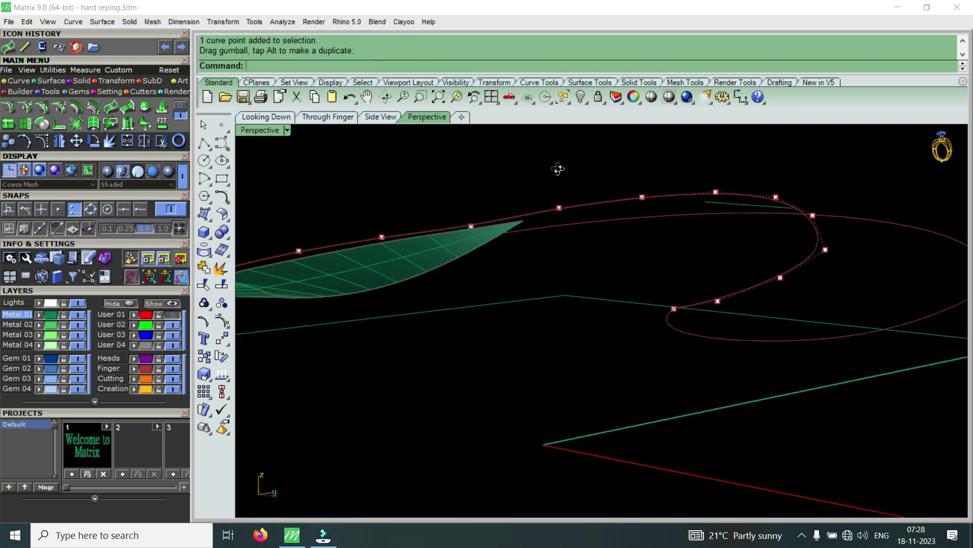
click(483, 235)
drag(488, 190, 521, 188)
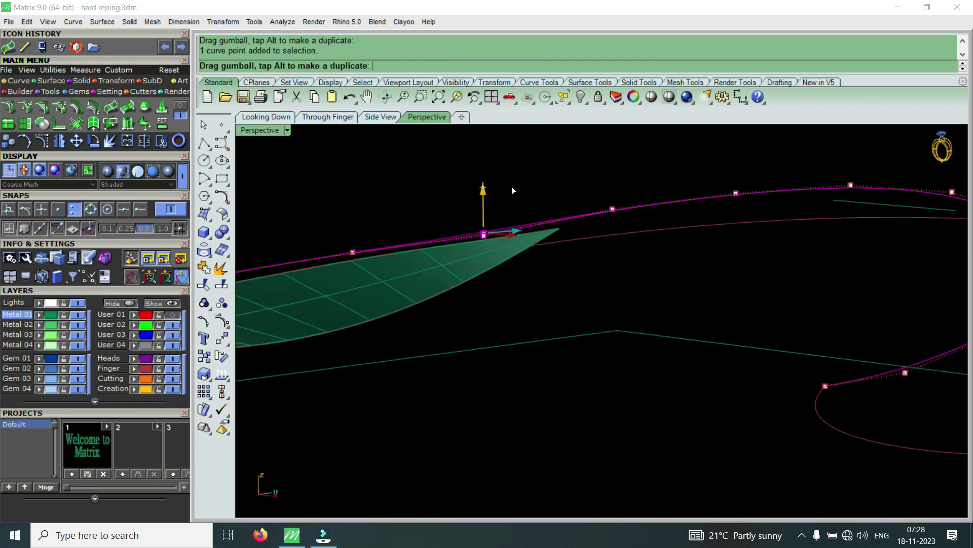
right_drag(522, 187, 473, 239)
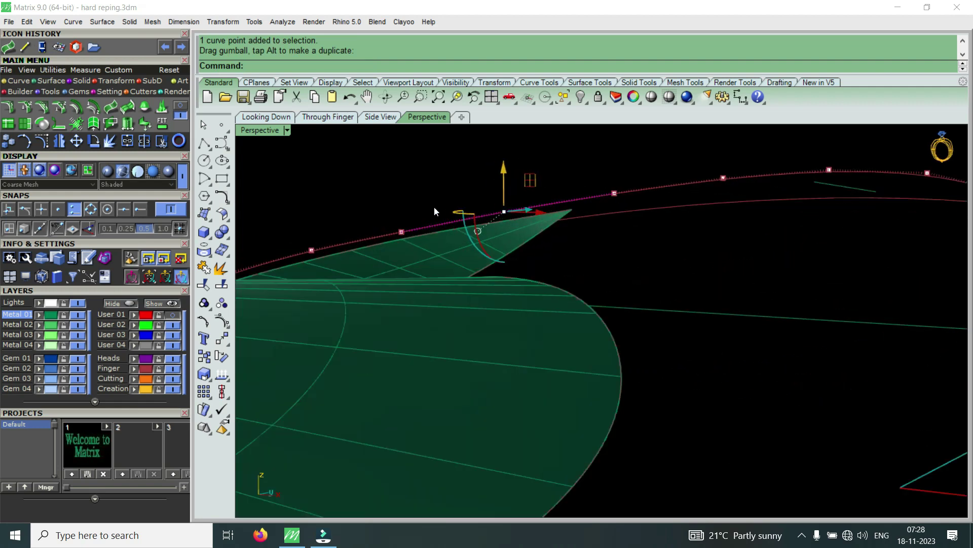
shift+click(504, 213)
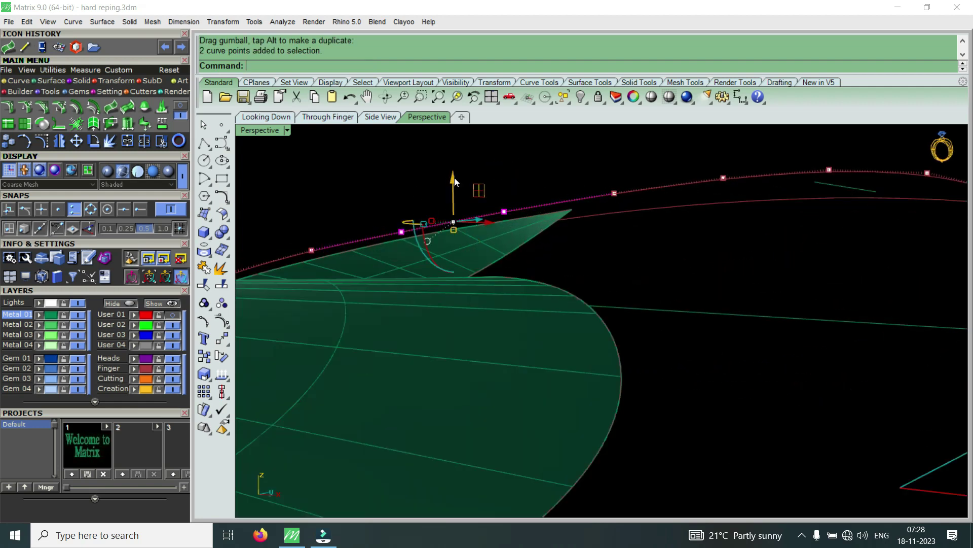
drag(455, 181, 464, 175)
right_drag(465, 173, 538, 189)
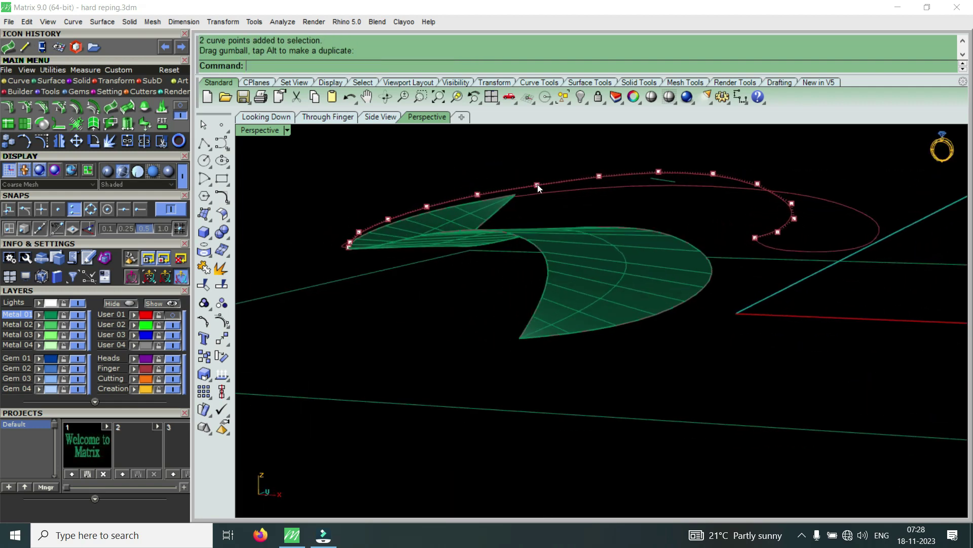
Box-select a pair of rail control points, clear it, and pick a single point instead
scroll(539, 187, up, 5)
drag(351, 168, 564, 247)
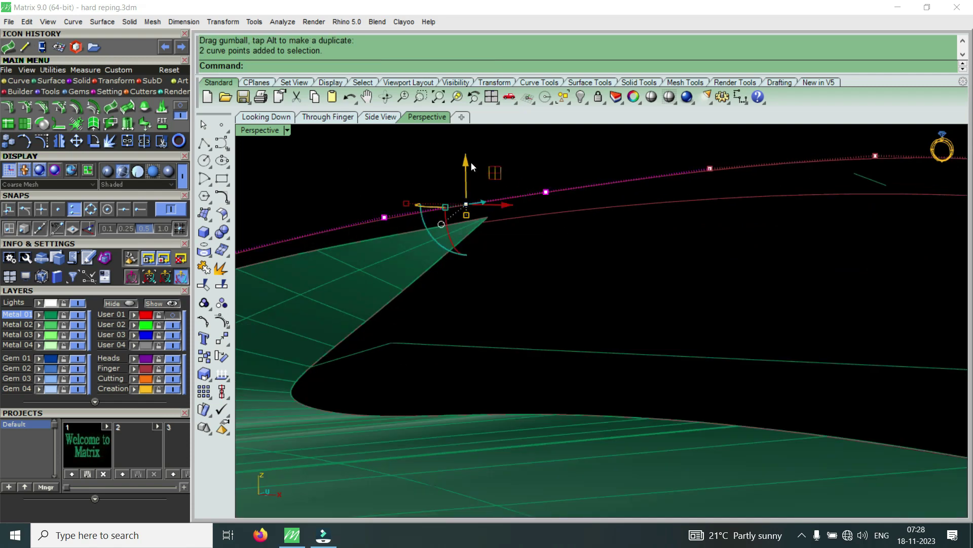
key(Escape)
scroll(507, 173, down, 5)
right_drag(553, 192, 543, 175)
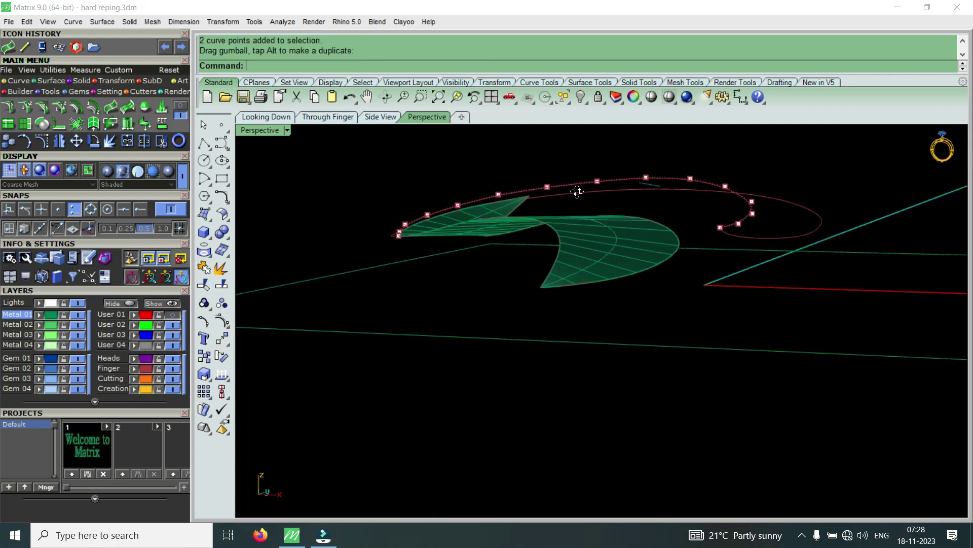
scroll(543, 181, up, 5)
click(531, 209)
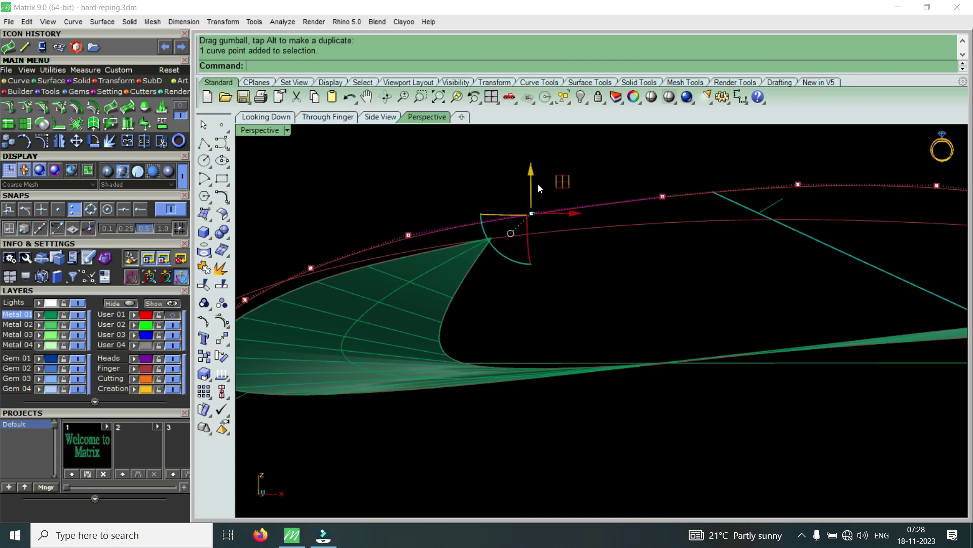
Orbit around the rail and select further single and paired control points
right_drag(540, 168, 471, 166)
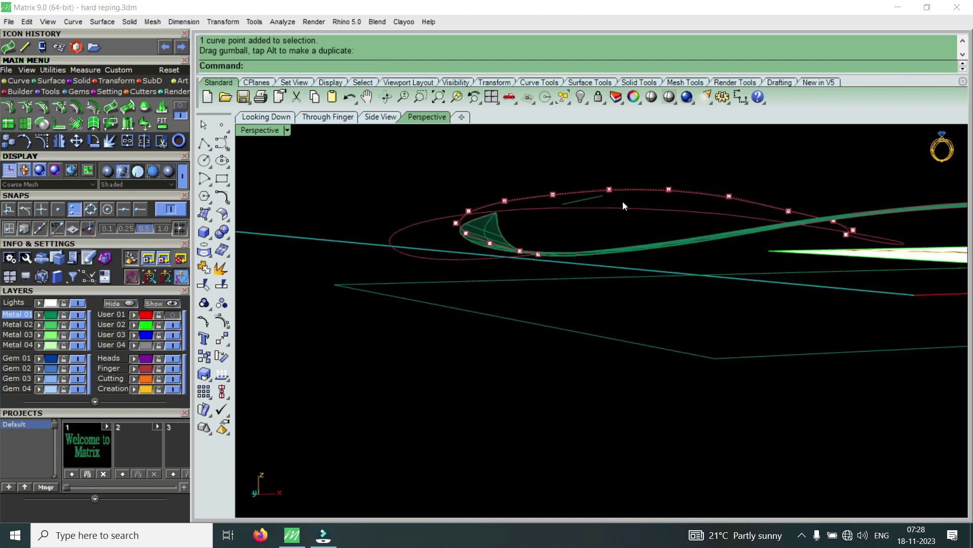
drag(464, 175, 546, 226)
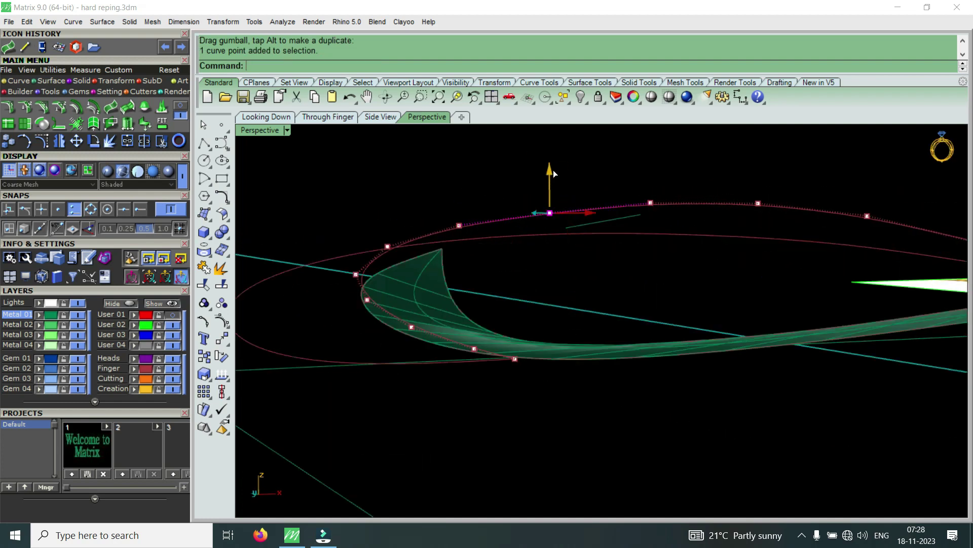
scroll(507, 175, up, 5)
scroll(485, 175, down, 5)
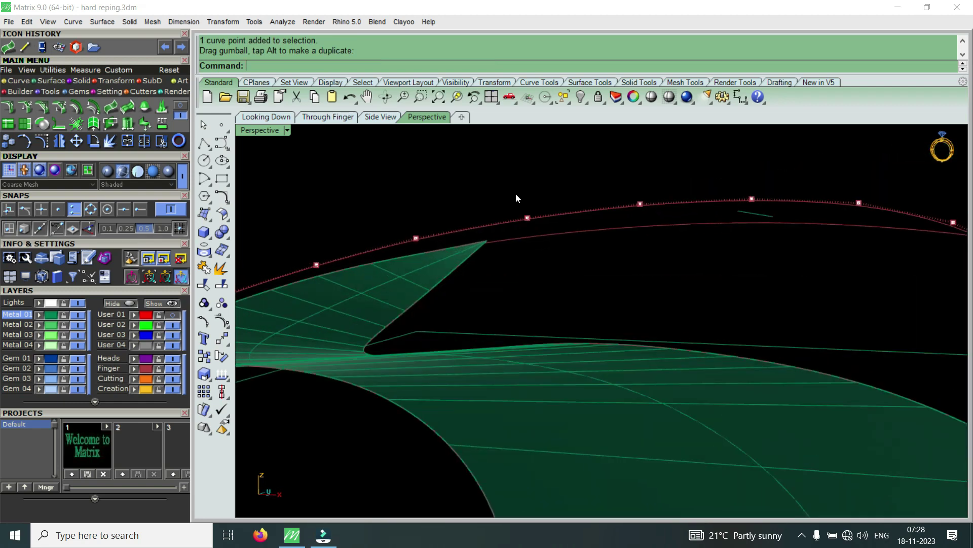
click(527, 216)
mouse_move(529, 177)
right_down()
mouse_move(723, 215)
mouse_move(637, 239)
right_up()
drag(637, 239, 778, 178)
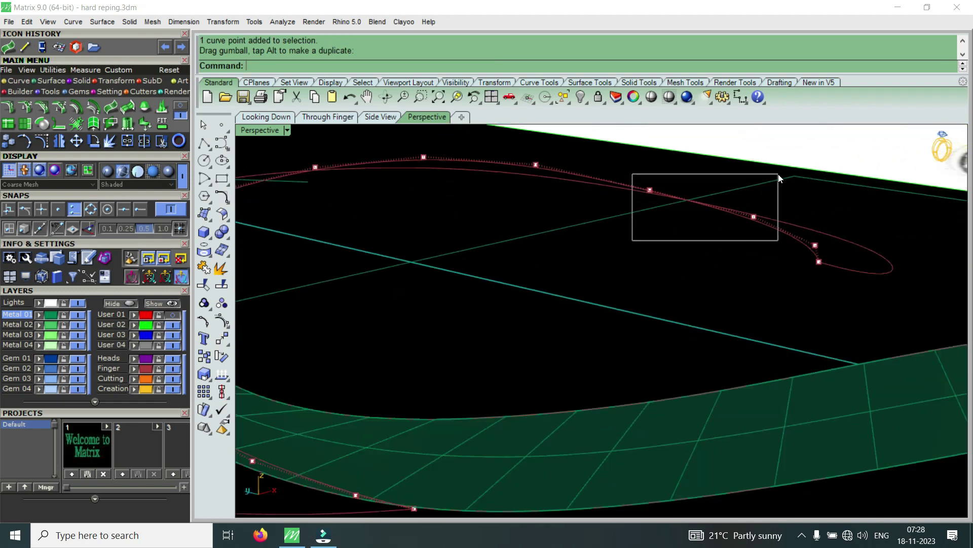
Lift one control point on the curl rail and orbit to compare against the reference ring
right_drag(716, 162, 683, 235)
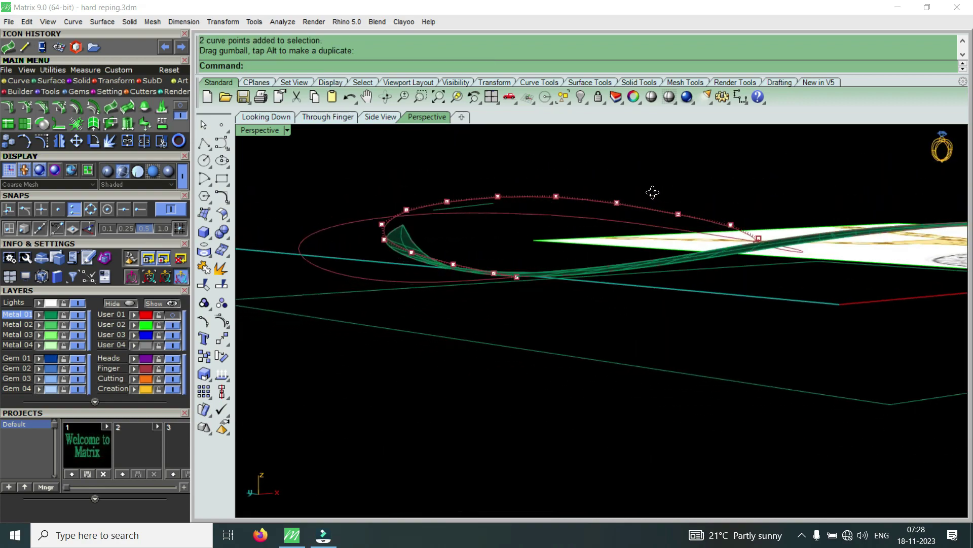
click(674, 231)
drag(681, 193, 680, 187)
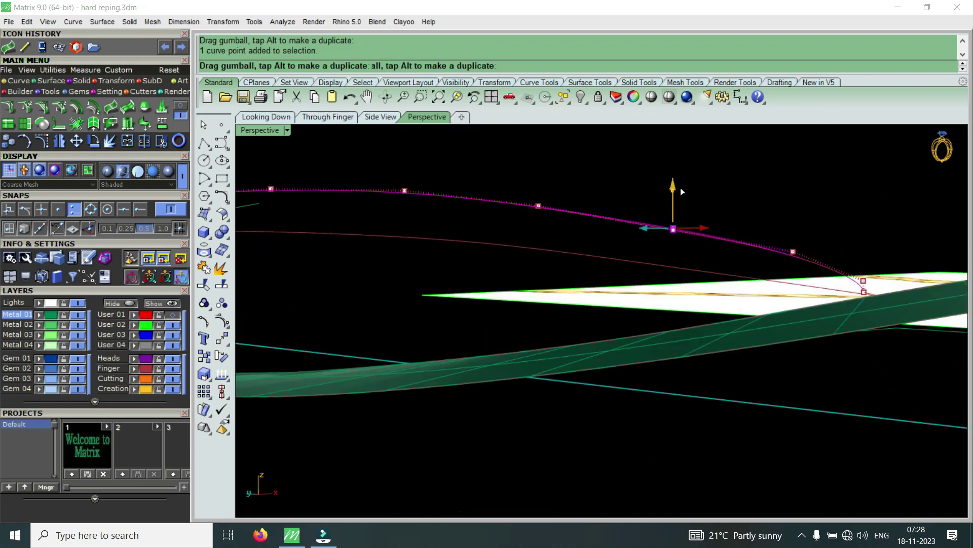
mouse_move(683, 186)
right_down()
mouse_move(623, 188)
mouse_move(652, 256)
right_up()
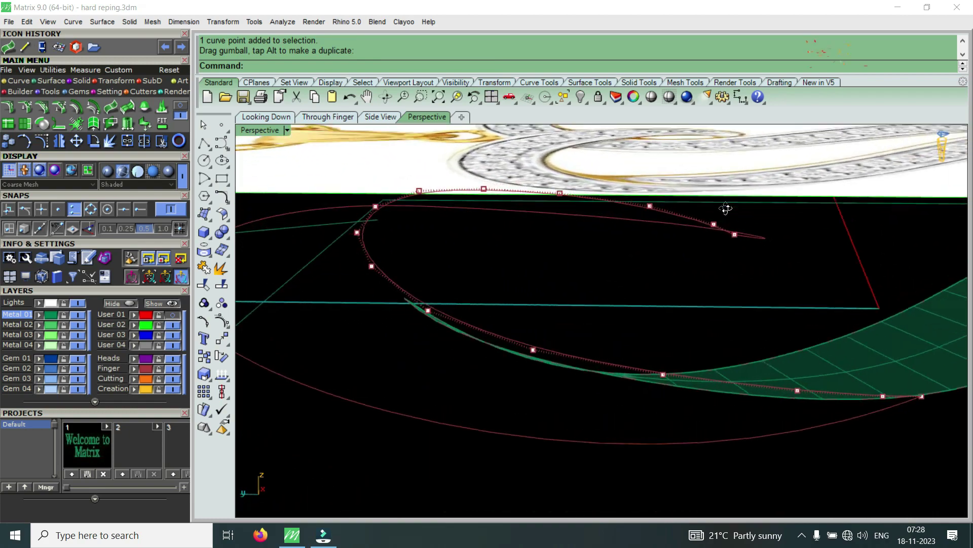
drag(638, 273, 685, 205)
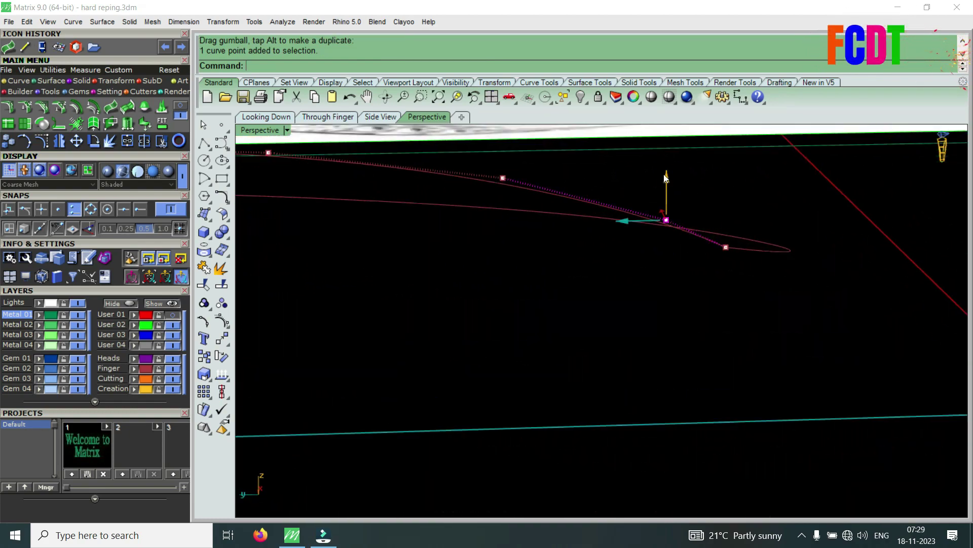
mouse_move(677, 172)
right_down()
mouse_move(637, 209)
mouse_move(528, 161)
right_up()
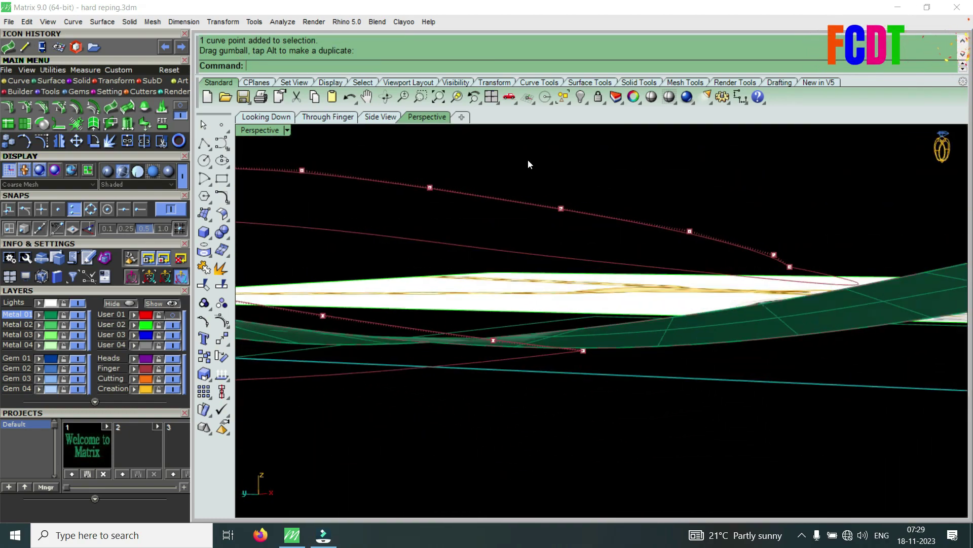
drag(528, 161, 588, 217)
Reselect control points along the loop, adding the curve and two points to the selection
drag(570, 163, 624, 205)
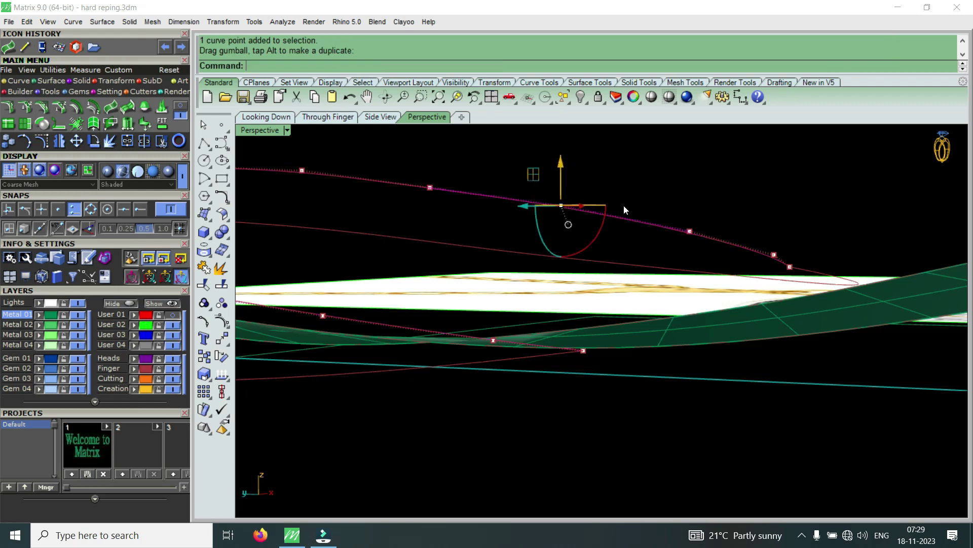
right_drag(623, 204, 525, 150)
drag(524, 150, 562, 172)
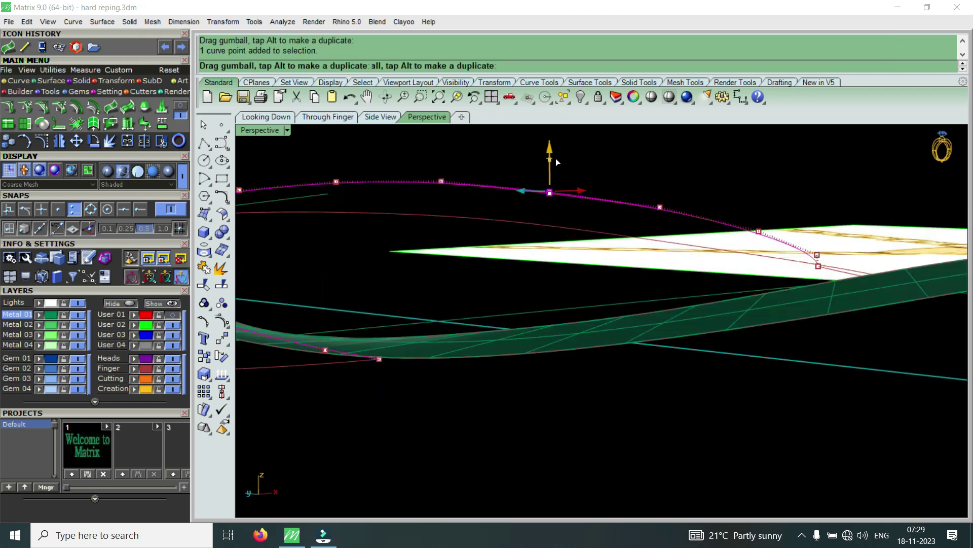
mouse_move(580, 190)
right_down()
mouse_move(522, 214)
mouse_move(481, 178)
right_up()
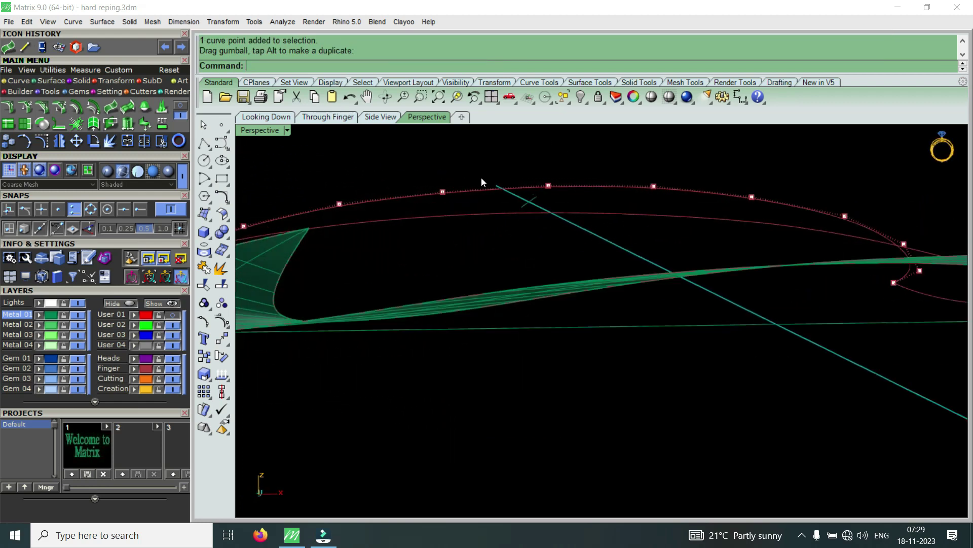
drag(431, 153, 602, 232)
click(507, 153)
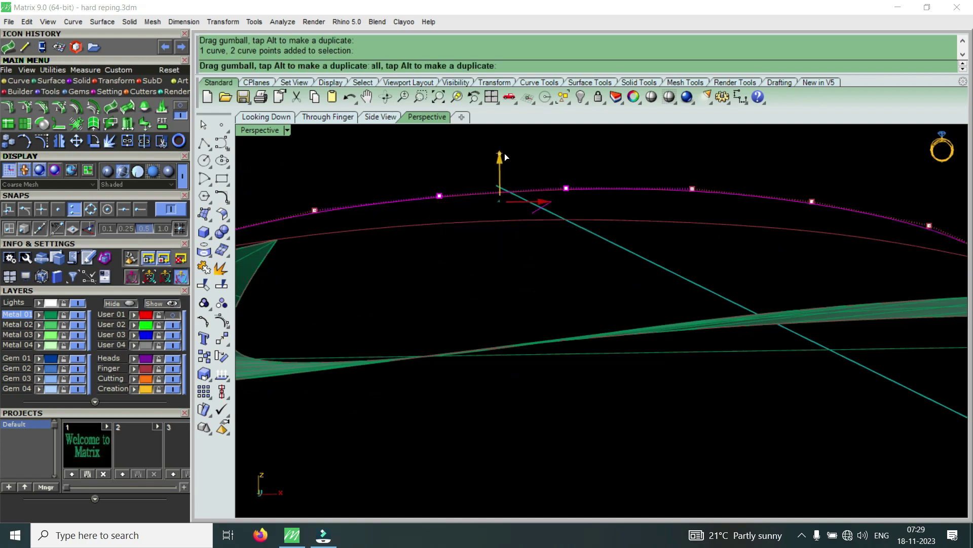
mouse_move(505, 153)
right_down()
mouse_move(560, 226)
mouse_move(489, 226)
mouse_move(451, 197)
mouse_move(459, 215)
mouse_move(478, 213)
mouse_move(445, 217)
mouse_move(476, 213)
right_up()
Nudge two more control points and one single point to refine the rail curve
scroll(507, 166, up, 3)
mouse_move(507, 169)
mouse_down()
mouse_move(635, 244)
mouse_move(632, 233)
mouse_up()
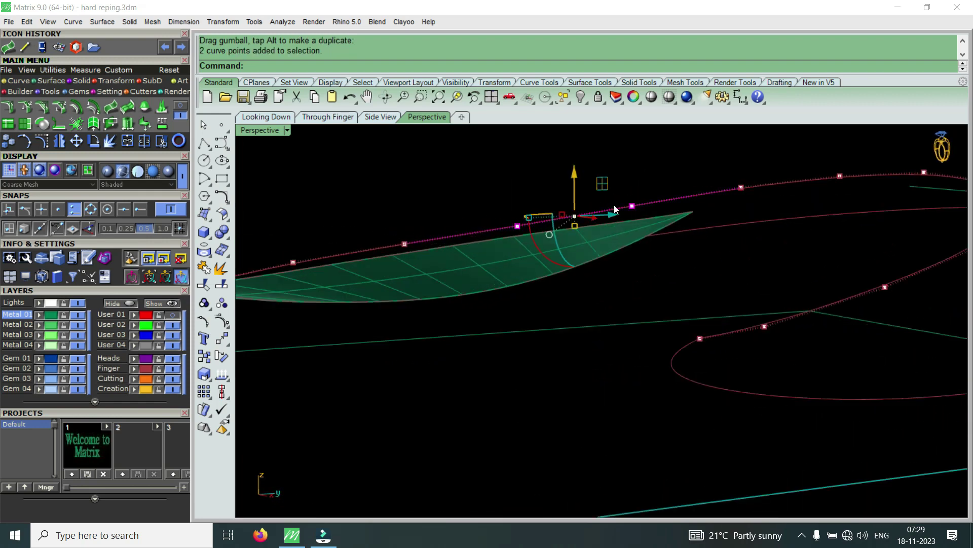
drag(585, 171, 587, 169)
mouse_move(586, 169)
right_down()
mouse_move(591, 204)
mouse_move(526, 219)
mouse_move(580, 159)
right_up()
click(624, 199)
drag(625, 162, 639, 158)
mouse_move(639, 158)
right_down()
mouse_move(663, 244)
mouse_move(730, 321)
mouse_move(726, 209)
mouse_move(697, 309)
mouse_move(717, 259)
mouse_move(680, 213)
mouse_move(547, 163)
mouse_move(728, 330)
mouse_move(724, 299)
right_up()
Delete the unwanted stray curve and start a line on the inner red curve
scroll(723, 207, up, 3)
click(720, 208)
key(Delete)
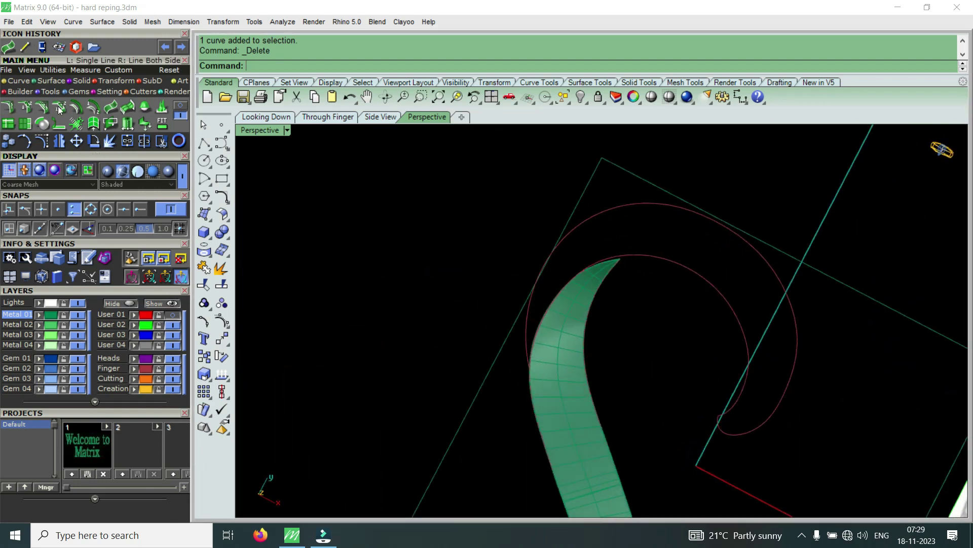
click(59, 109)
click(710, 280)
scroll(726, 252, up, 3)
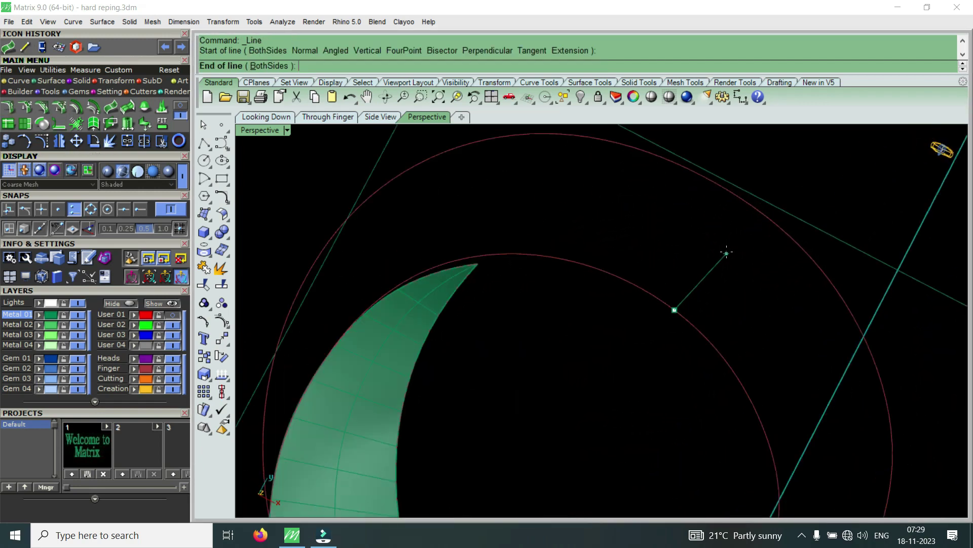
End the line on the outer red curve and Sweep2 the curl between both red rails
click(758, 214)
text(S2)
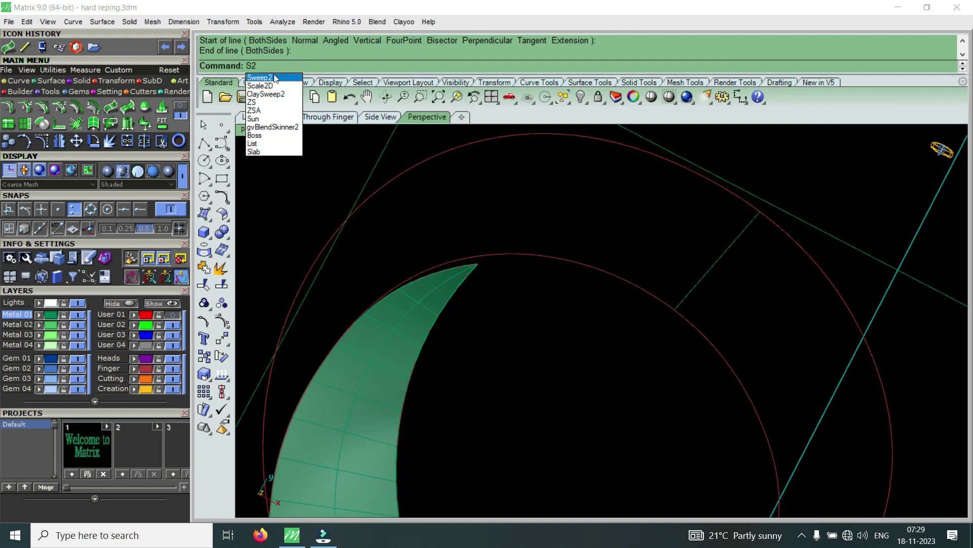
click(275, 78)
click(645, 293)
click(745, 211)
click(738, 232)
key(Return)
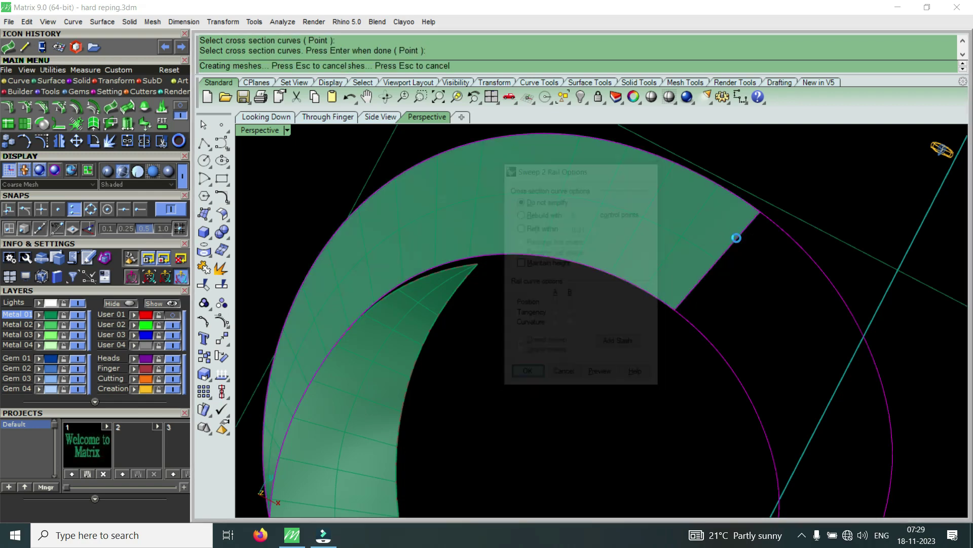
key(Return)
key(Return)
Sweep2 the adjoining section between the inner and outer curves, using the curve as section
click(713, 341)
click(837, 289)
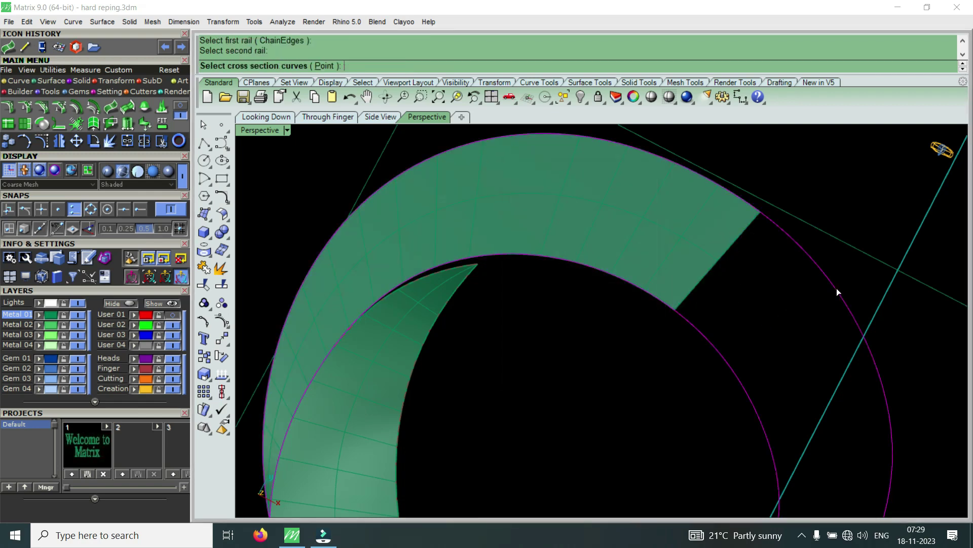
click(715, 268)
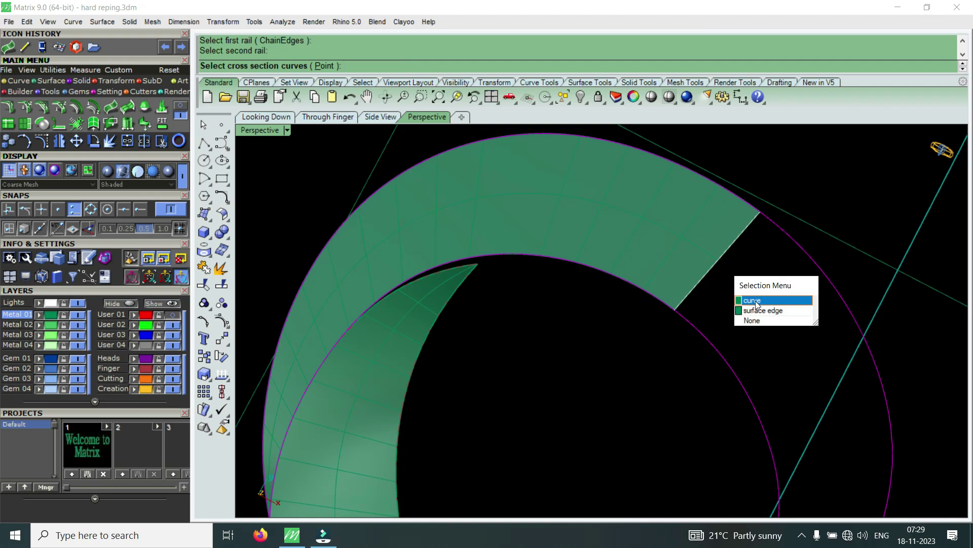
click(756, 301)
key(Return)
key(Return)
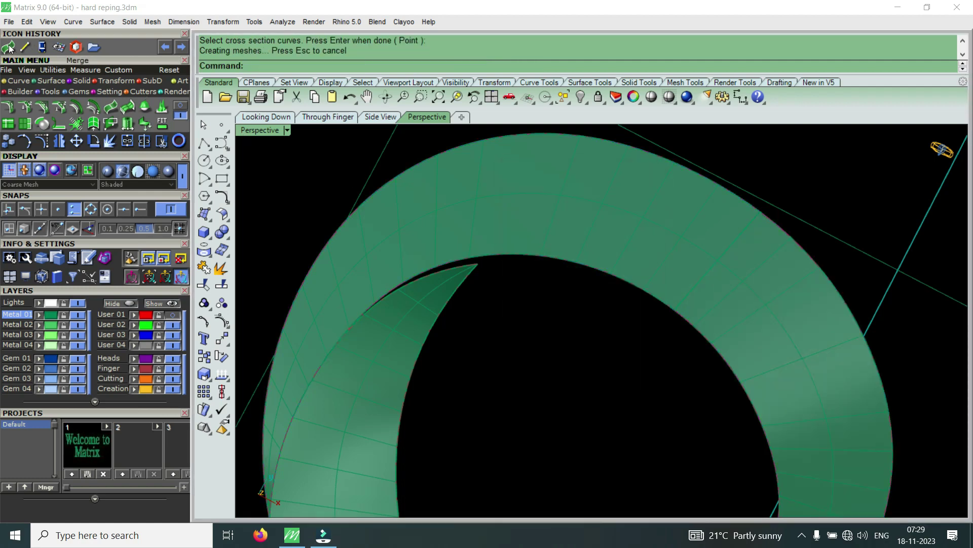
Merge the two sweep surfaces into one swirl and select the merged surface
click(8, 47)
click(747, 353)
click(664, 241)
mouse_move(650, 230)
right_down()
mouse_move(555, 275)
mouse_move(637, 183)
mouse_move(658, 289)
right_up()
click(625, 391)
click(662, 429)
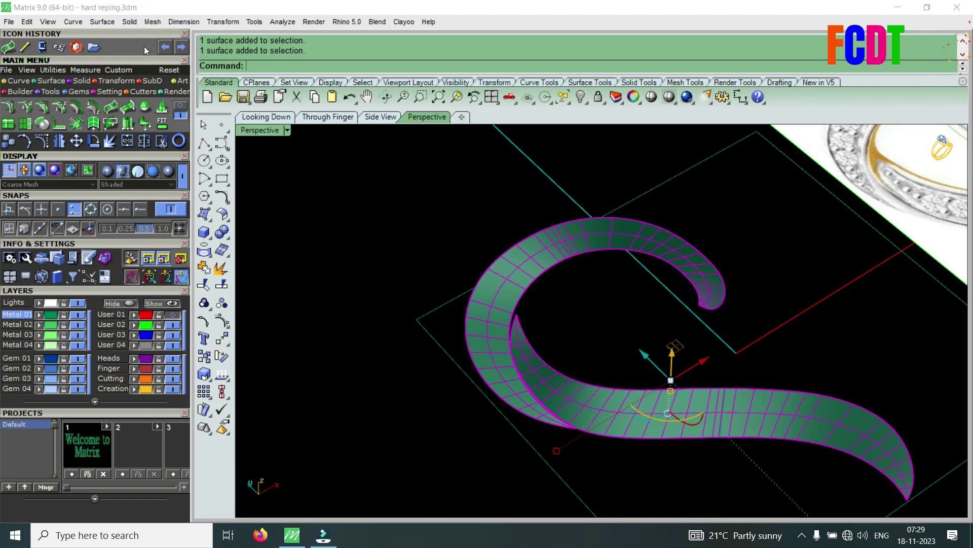
Extrude the S ribbon surface -1.2 into a thick solid and delete the leftover surface
click(129, 22)
mouse_move(177, 309)
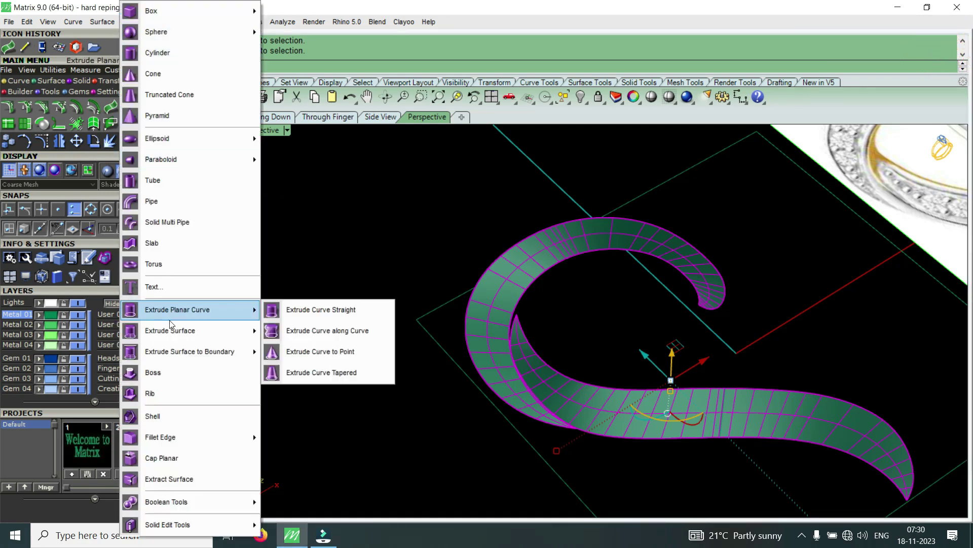
click(324, 309)
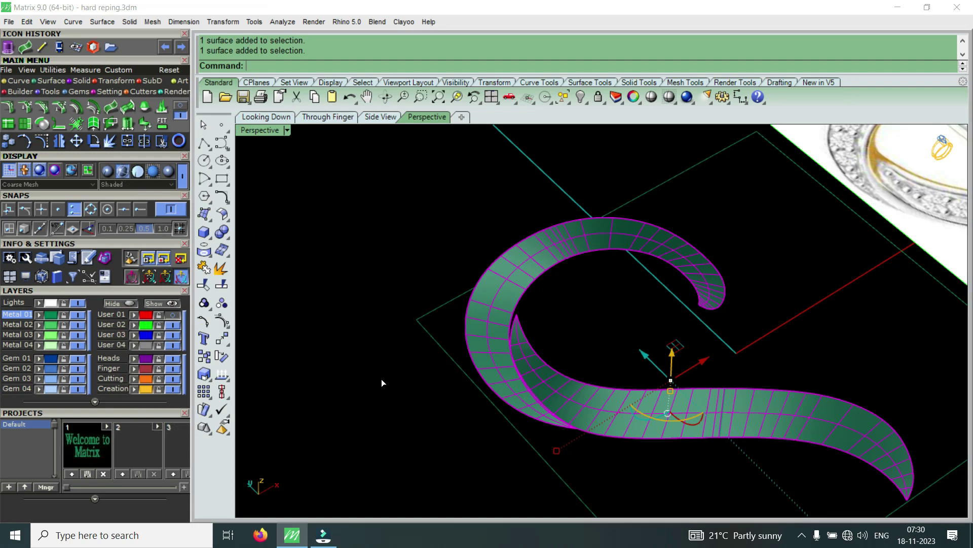
text(-1.)
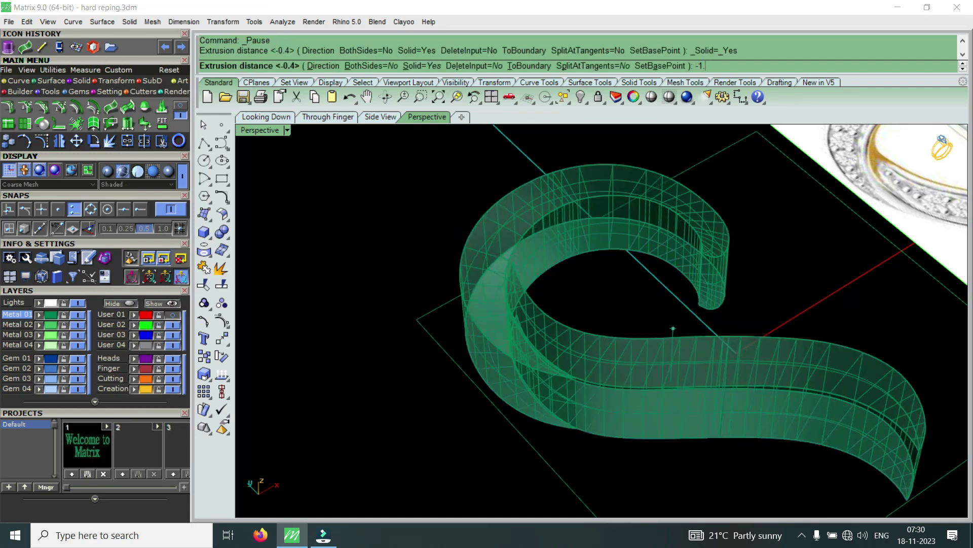
text(2)
key(Return)
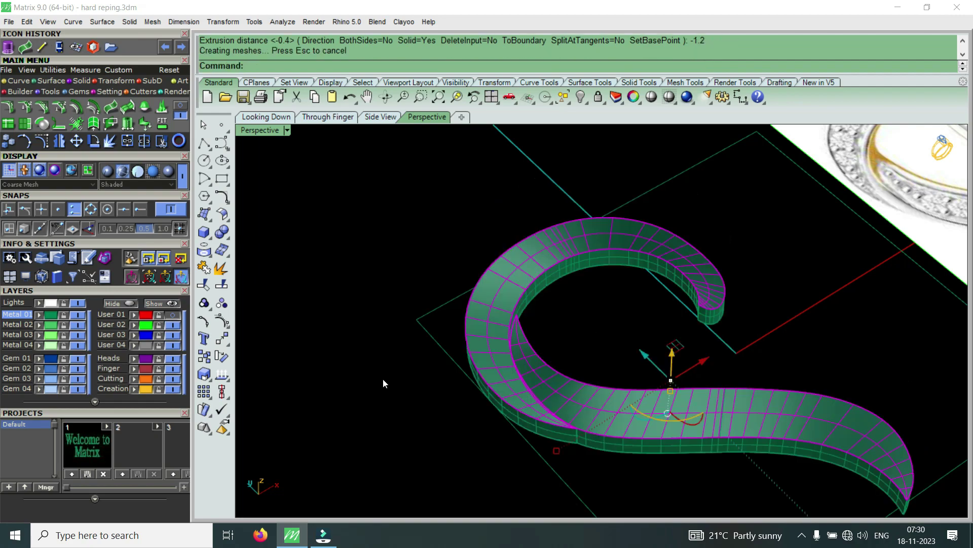
key(Delete)
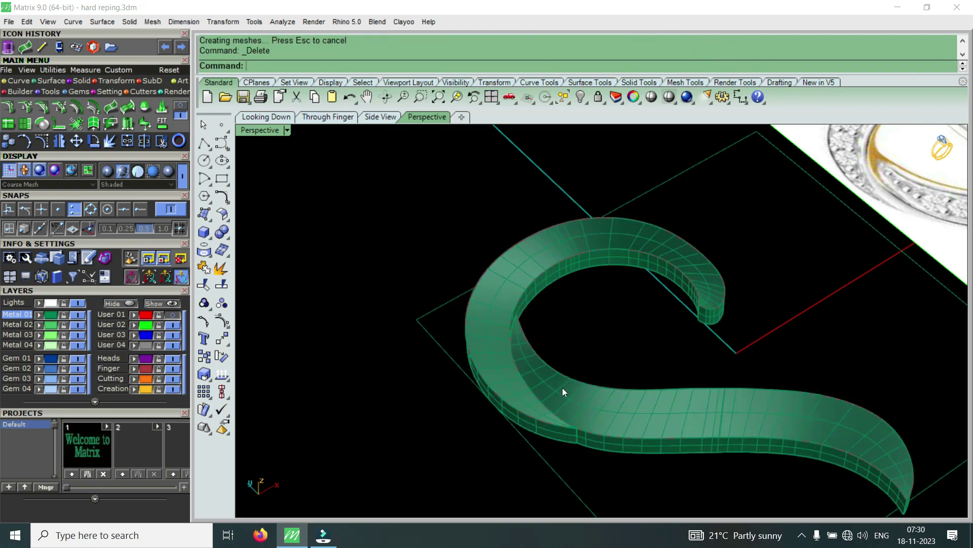
scroll(562, 388, down, 5)
Orbit around the S band from above and below, then select its lower tail piece
mouse_move(702, 366)
right_down()
mouse_move(547, 342)
mouse_move(532, 304)
mouse_move(441, 370)
right_up()
scroll(508, 329, up, 5)
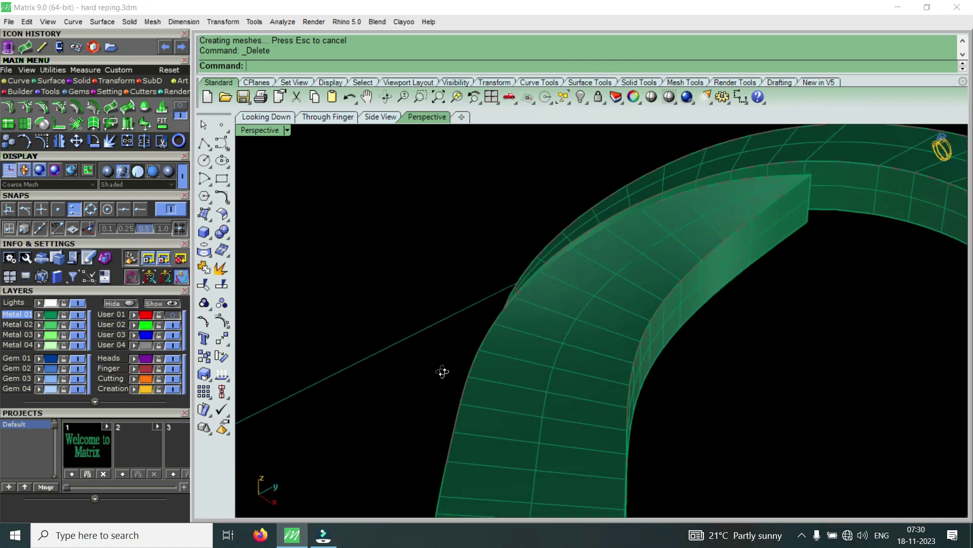
scroll(495, 391, up, 3)
scroll(622, 342, down, 5)
mouse_move(622, 341)
right_down()
mouse_move(618, 294)
mouse_move(585, 260)
right_up()
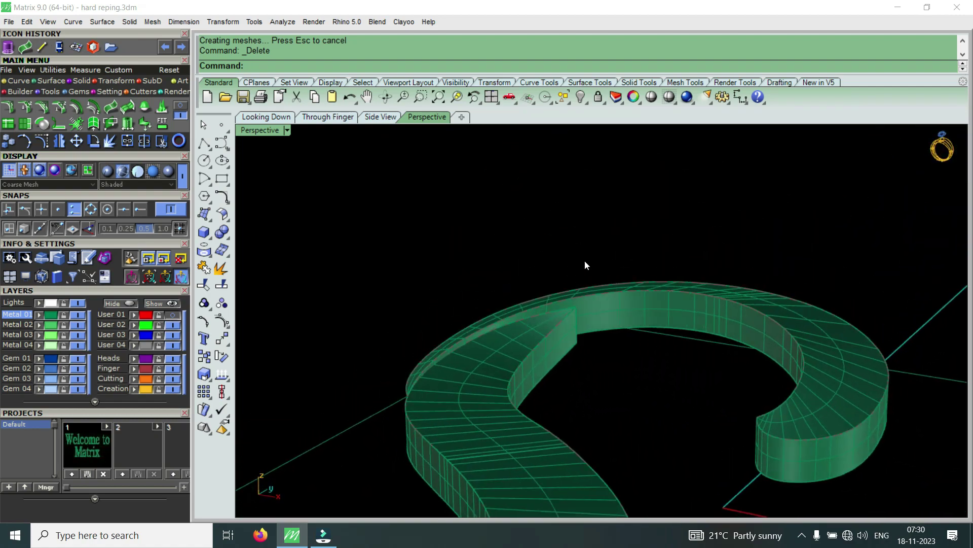
scroll(574, 355, down, 5)
scroll(521, 358, up, 5)
scroll(478, 334, up, 2)
scroll(478, 334, down, 3)
right_drag(483, 319, 652, 406)
scroll(650, 350, down, 3)
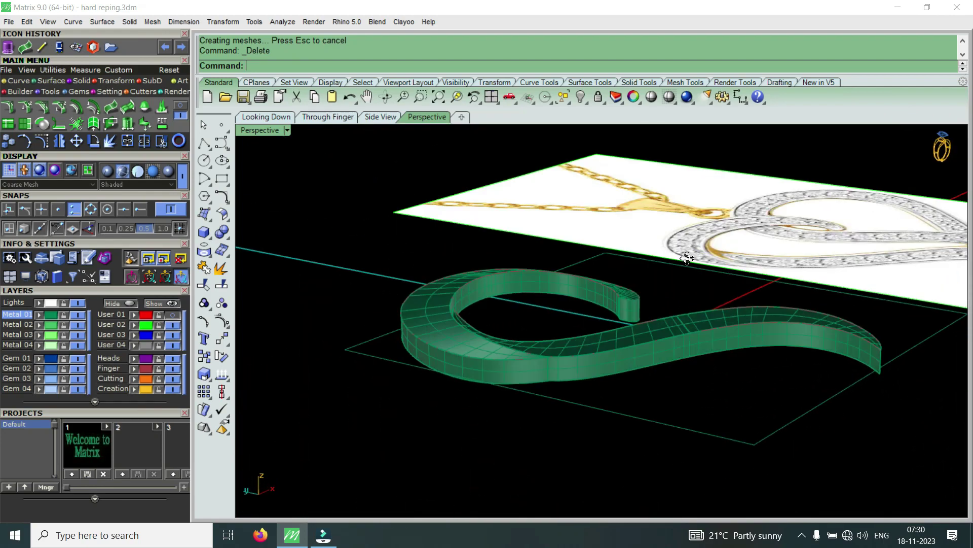
mouse_move(650, 349)
right_down()
mouse_move(704, 244)
mouse_move(705, 277)
mouse_move(789, 304)
right_up()
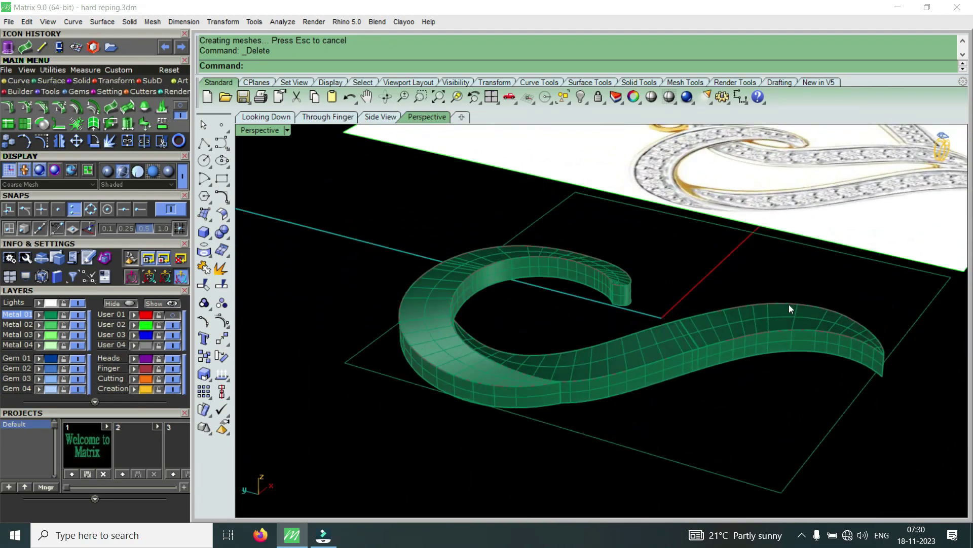
click(822, 340)
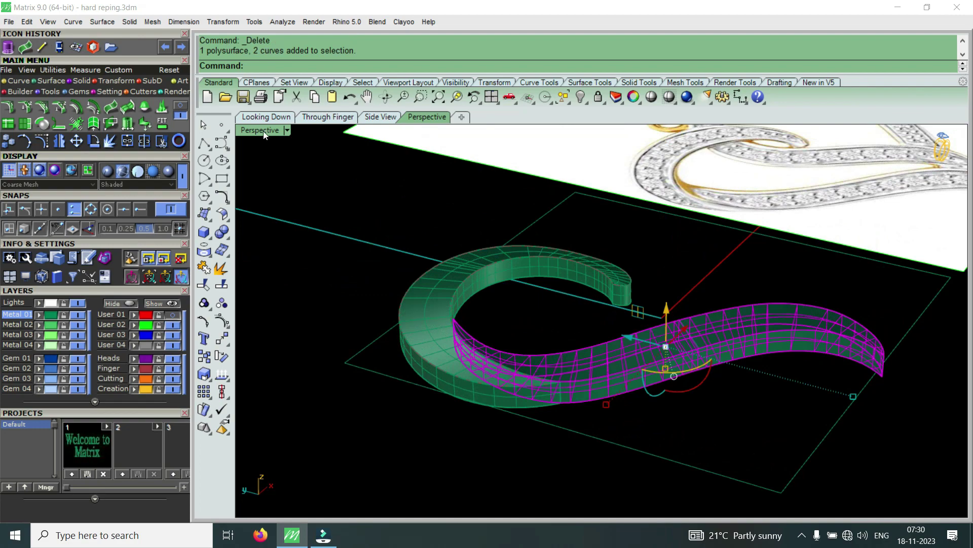
Orbit the band in Perspective, then maximize the Looking Down top view
double_click(269, 132)
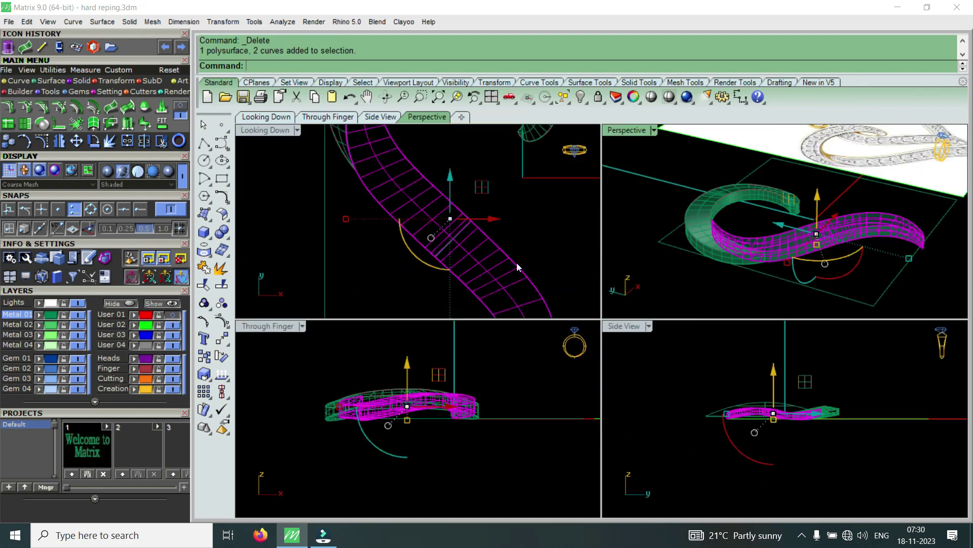
double_click(627, 130)
scroll(609, 421, up, 3)
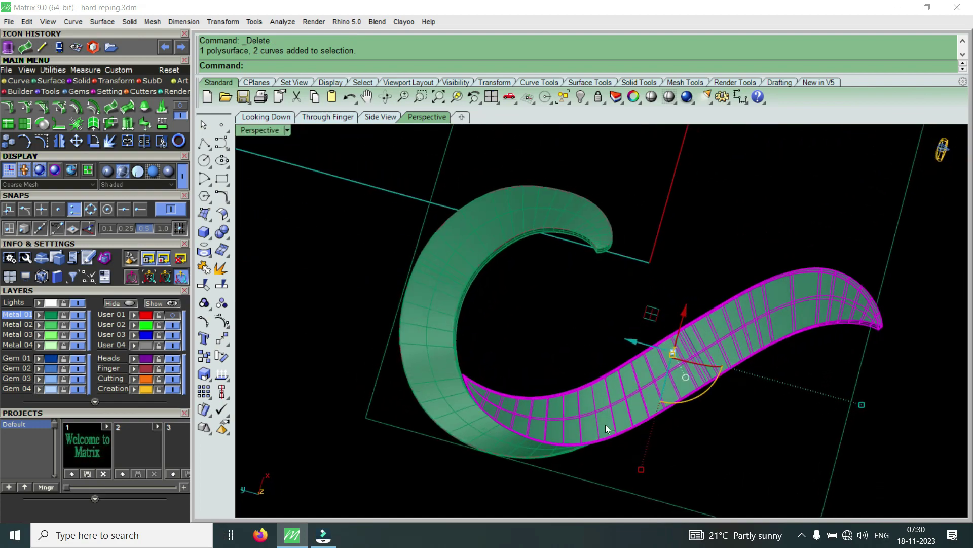
scroll(426, 372, up, 3)
scroll(550, 345, down, 3)
mouse_move(550, 345)
right_down()
mouse_move(409, 378)
mouse_move(402, 348)
right_up()
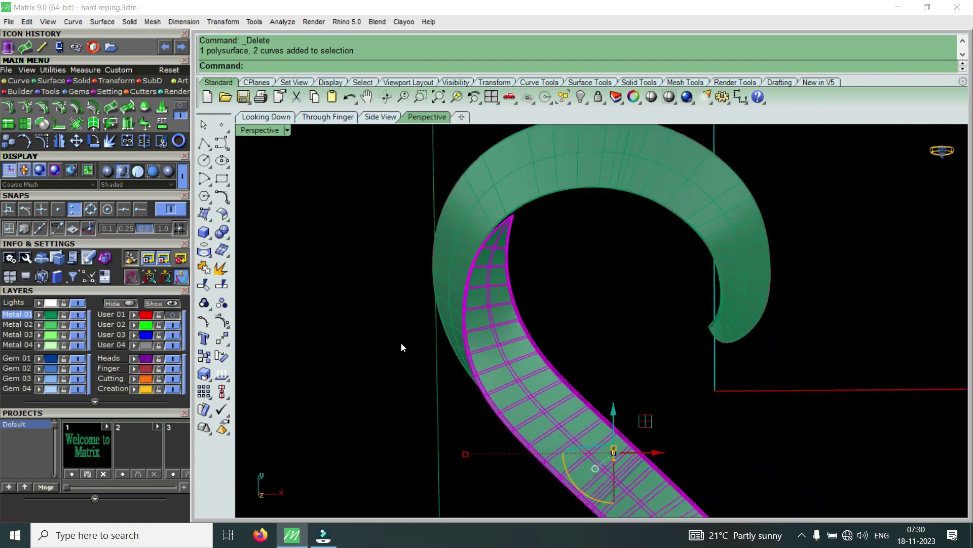
double_click(258, 129)
scroll(455, 275, down, 2)
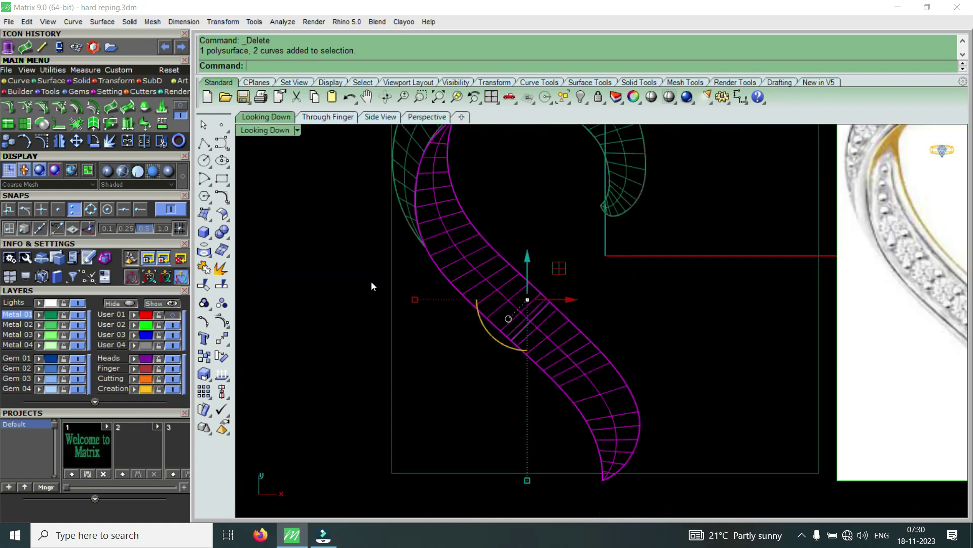
scroll(455, 276, up, 3)
scroll(460, 166, up, 2)
scroll(439, 221, down, 2)
scroll(490, 205, down, 3)
scroll(530, 337, up, 1)
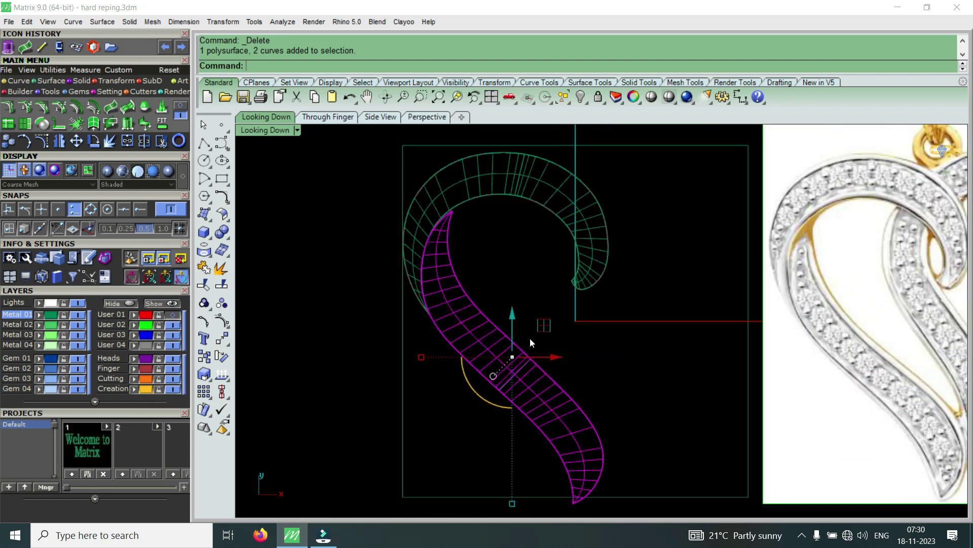
scroll(508, 330, up, 1)
Nudge the selected band piece upward along y with the gumball arrows
drag(508, 331, 508, 319)
scroll(423, 193, up, 1)
scroll(428, 193, up, 1)
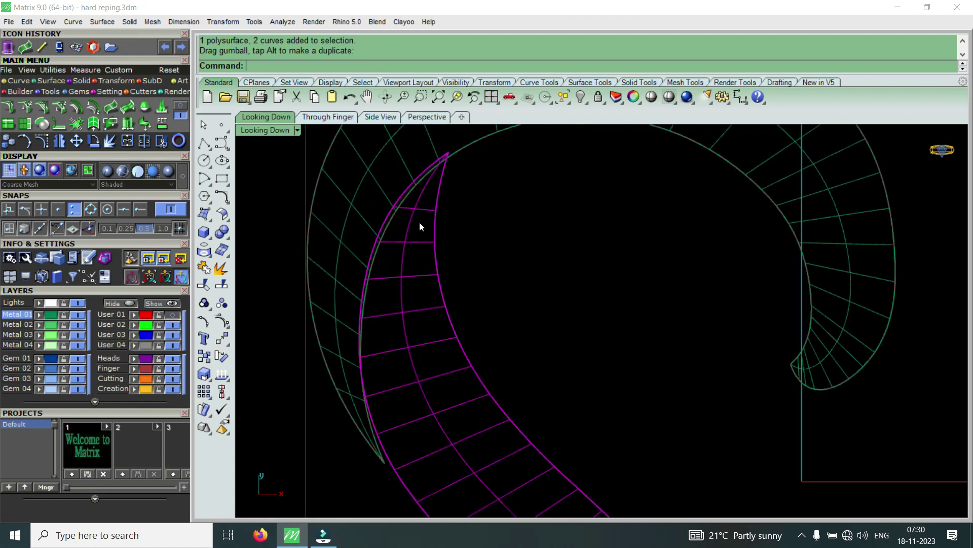
scroll(418, 223, down, 1)
scroll(418, 224, down, 3)
scroll(491, 338, up, 3)
drag(494, 322, 487, 318)
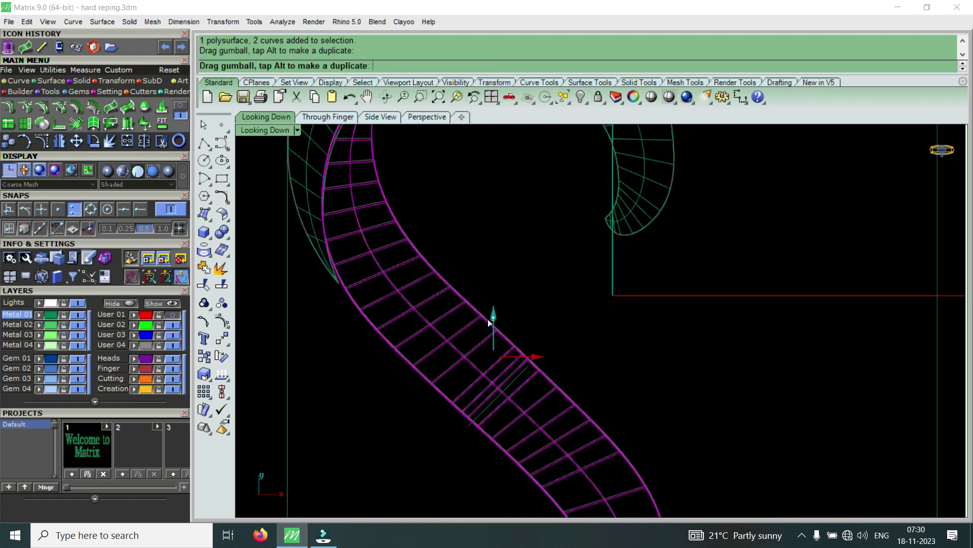
scroll(488, 323, down, 2)
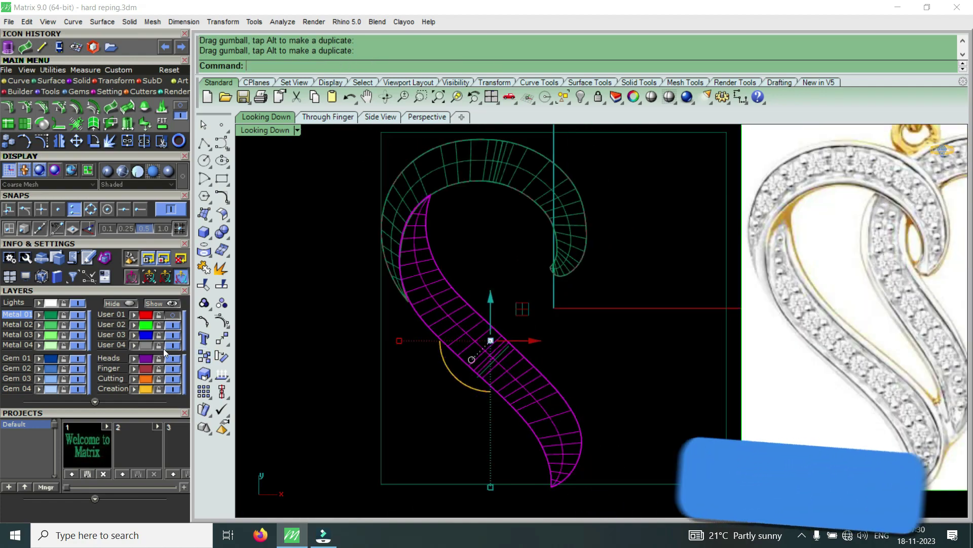
scroll(431, 198, up, 2)
scroll(440, 186, up, 2)
scroll(460, 174, up, 2)
scroll(459, 174, down, 2)
scroll(413, 436, up, 2)
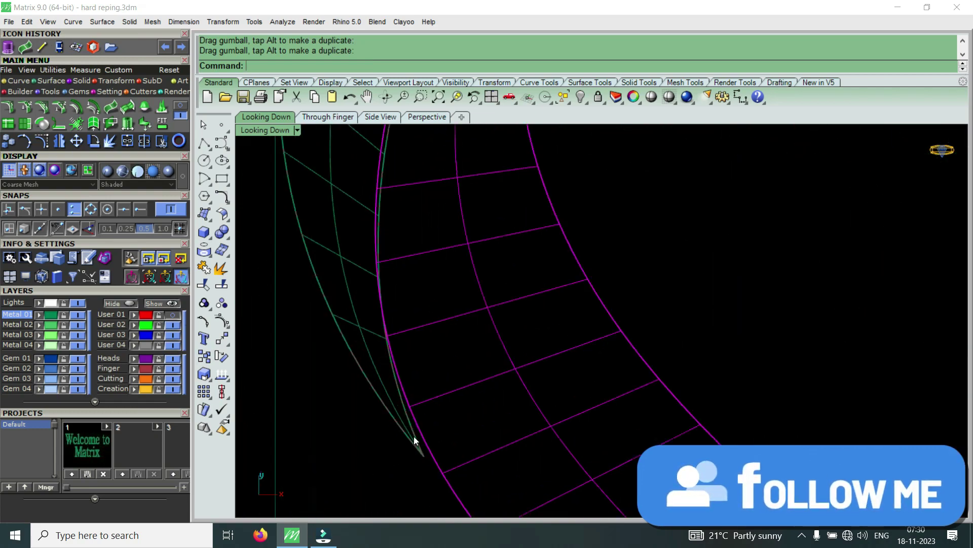
scroll(415, 430, down, 4)
scroll(518, 353, up, 1)
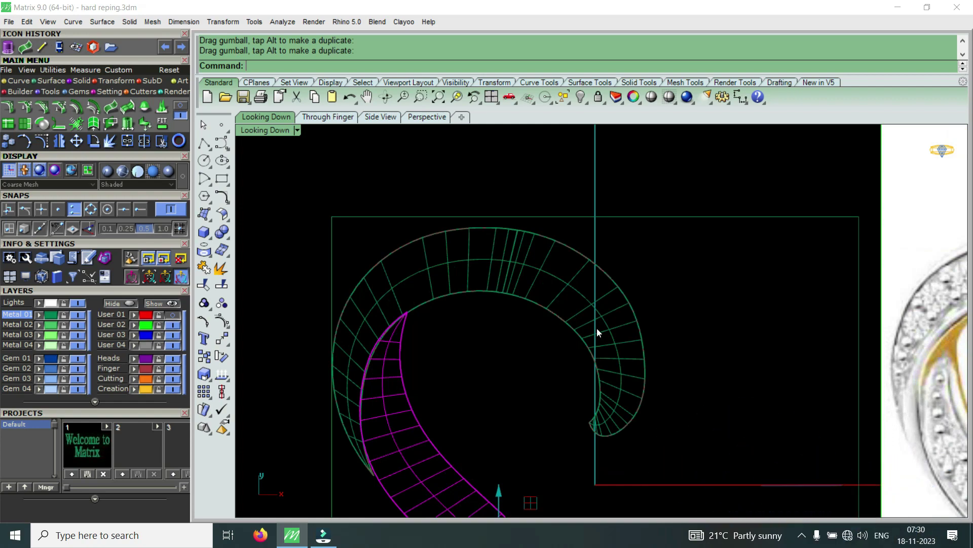
Select the lower tail piece and shift it slightly into alignment
mouse_move(579, 234)
mouse_down()
mouse_move(525, 318)
mouse_move(533, 366)
mouse_up()
scroll(447, 379, up, 2)
scroll(427, 323, up, 2)
scroll(427, 329, up, 2)
scroll(485, 208, down, 3)
scroll(485, 209, down, 3)
click(533, 366)
scroll(478, 318, up, 3)
scroll(546, 400, down, 1)
scroll(604, 361, up, 1)
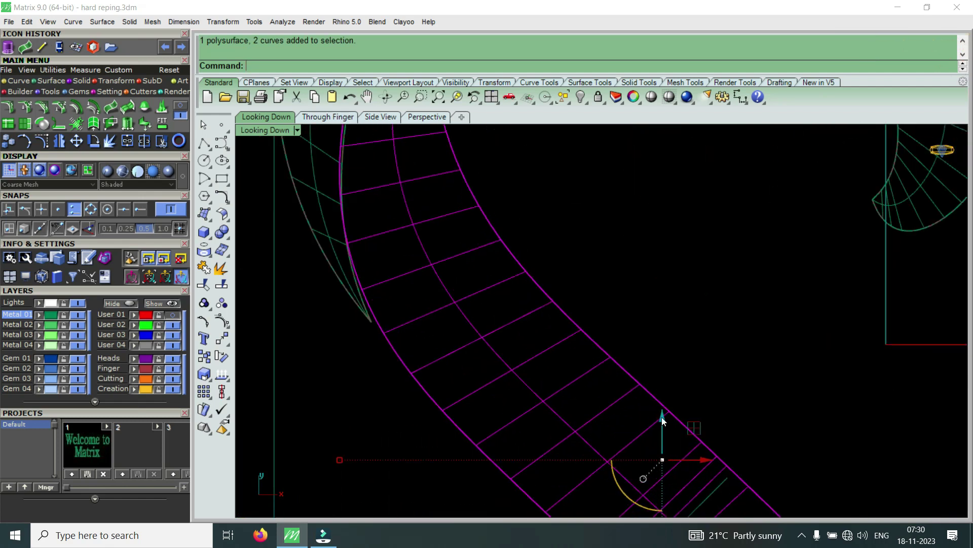
drag(662, 419, 656, 425)
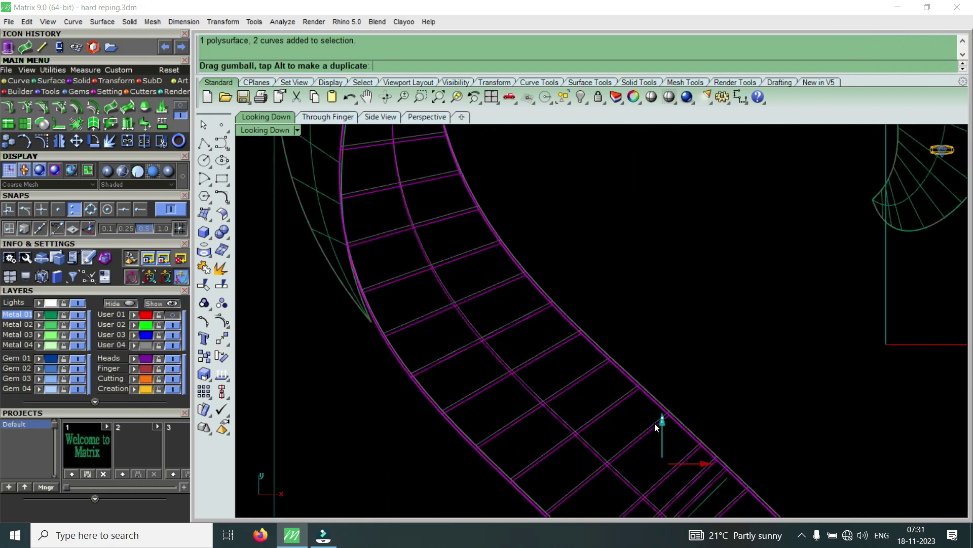
scroll(535, 370, down, 3)
Select the upper curl piece and shift it right to line up
click(605, 183)
scroll(500, 271, up, 4)
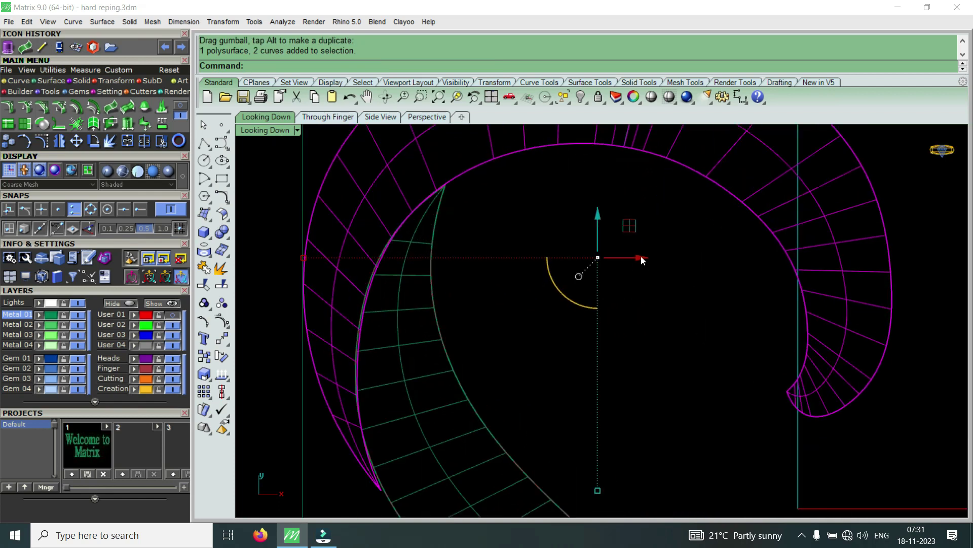
drag(642, 259, 622, 254)
scroll(503, 246, down, 3)
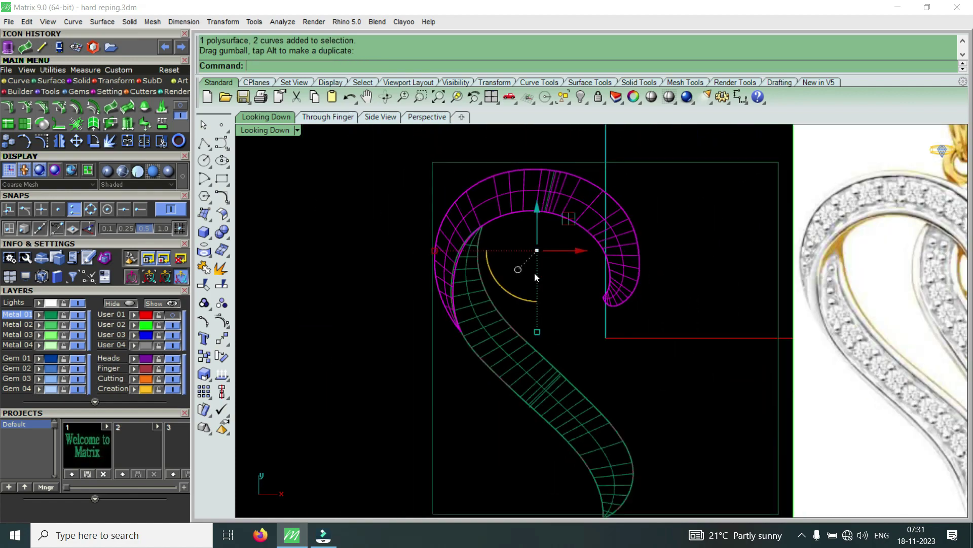
scroll(538, 258, down, 2)
Drag the pendant reference over the swirl to compare, then undo the move
key(Escape)
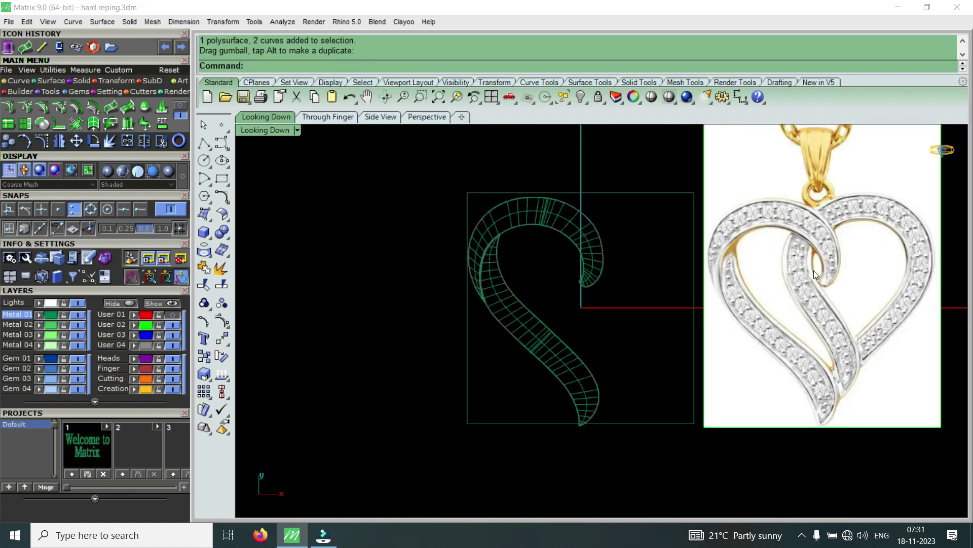
click(869, 256)
drag(869, 256, 625, 255)
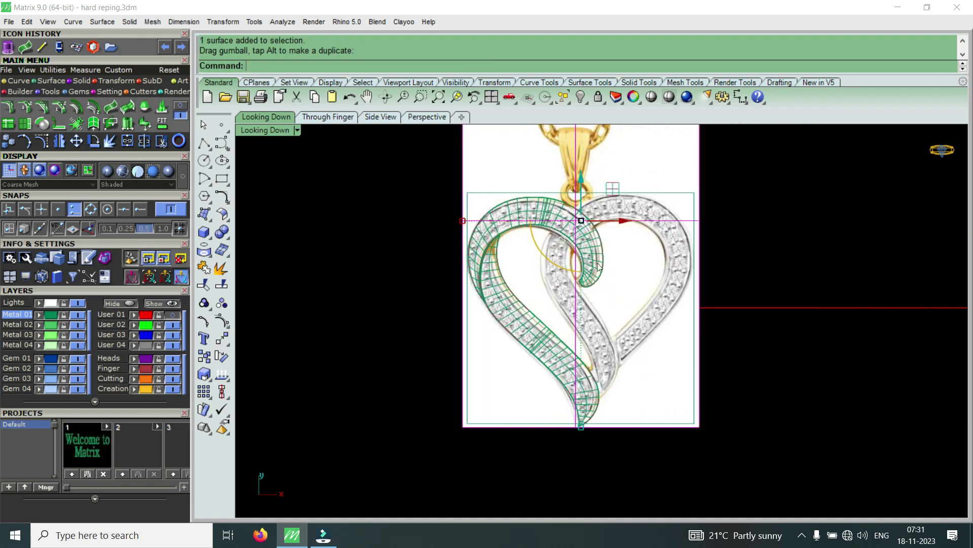
key(ctrl+z)
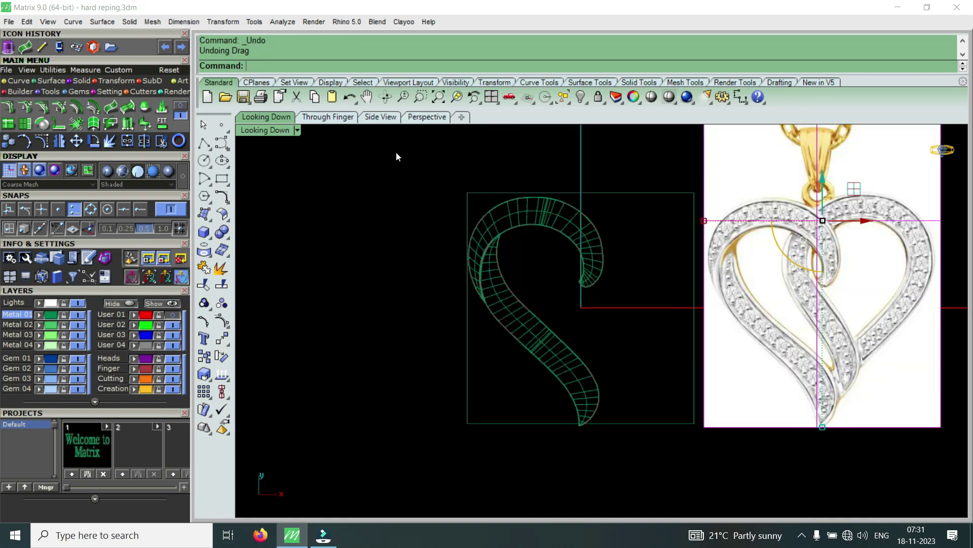
double_click(285, 127)
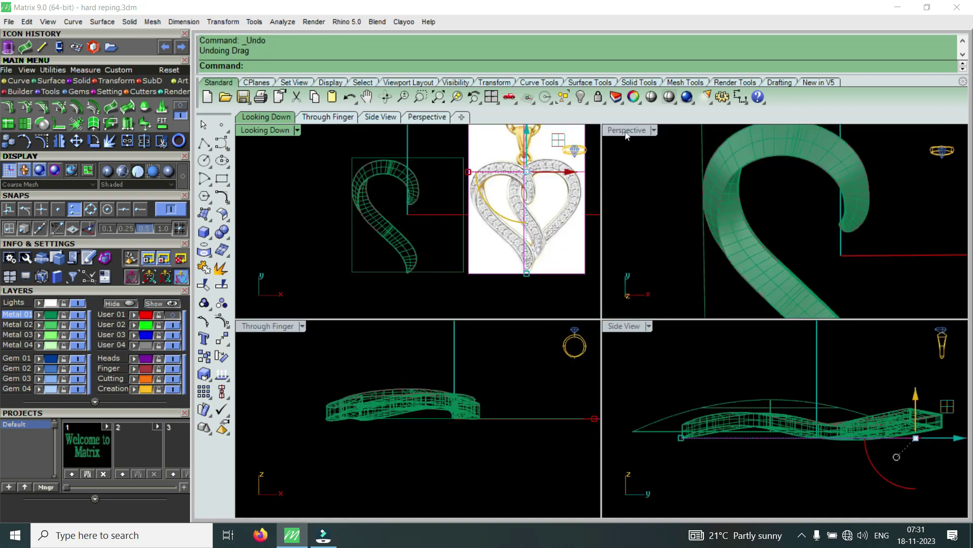
Maximize Perspective and orbit to low and oblique angles to inspect the curl
double_click(627, 130)
mouse_move(556, 291)
right_down()
mouse_move(479, 290)
mouse_move(454, 256)
mouse_move(406, 298)
mouse_move(509, 336)
right_up()
mouse_move(534, 232)
right_down()
mouse_move(460, 215)
mouse_move(688, 215)
mouse_move(672, 209)
right_up()
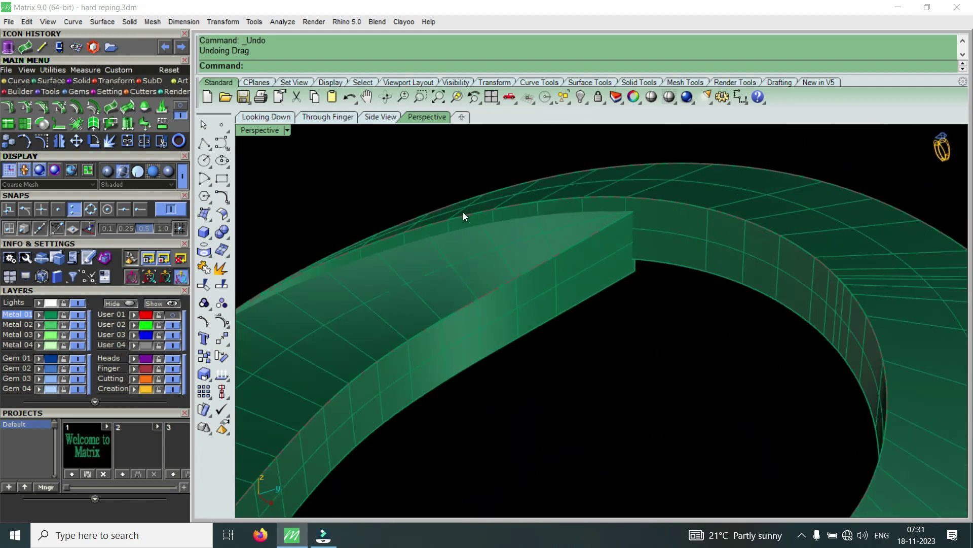
mouse_move(587, 217)
right_down()
mouse_move(615, 233)
mouse_move(483, 305)
mouse_move(660, 300)
mouse_move(582, 321)
mouse_move(674, 287)
mouse_move(691, 234)
right_up()
scroll(751, 206, up, 5)
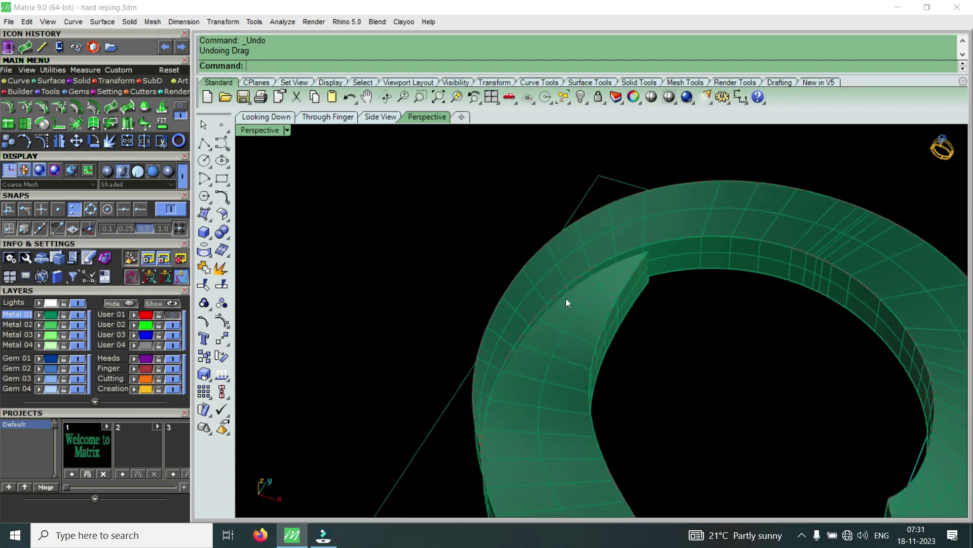
mouse_move(691, 290)
right_down()
mouse_move(617, 228)
mouse_move(611, 285)
mouse_move(730, 289)
right_up()
mouse_move(642, 277)
right_down()
mouse_move(463, 348)
mouse_move(595, 454)
mouse_move(547, 451)
right_up()
scroll(547, 453, up, 2)
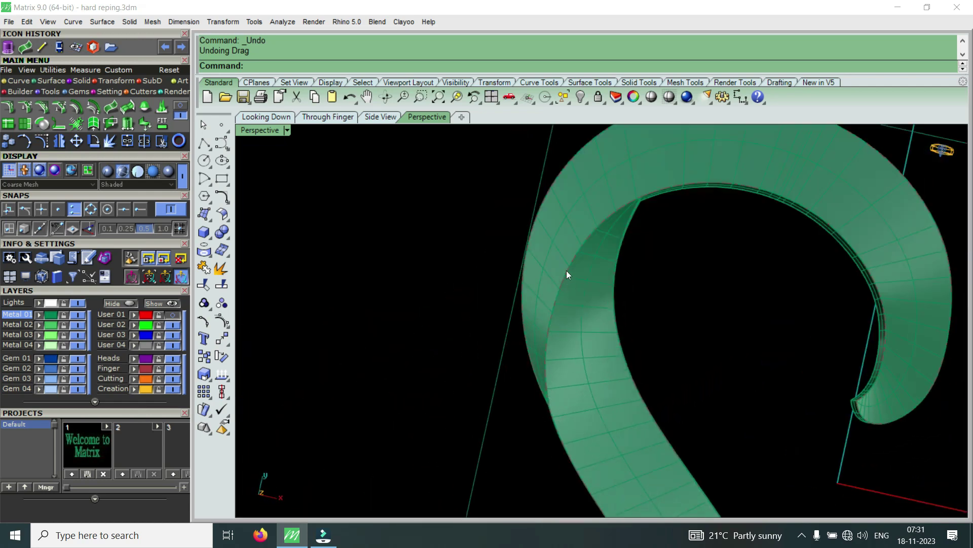
mouse_move(563, 454)
right_down()
mouse_move(561, 330)
mouse_move(865, 245)
right_up()
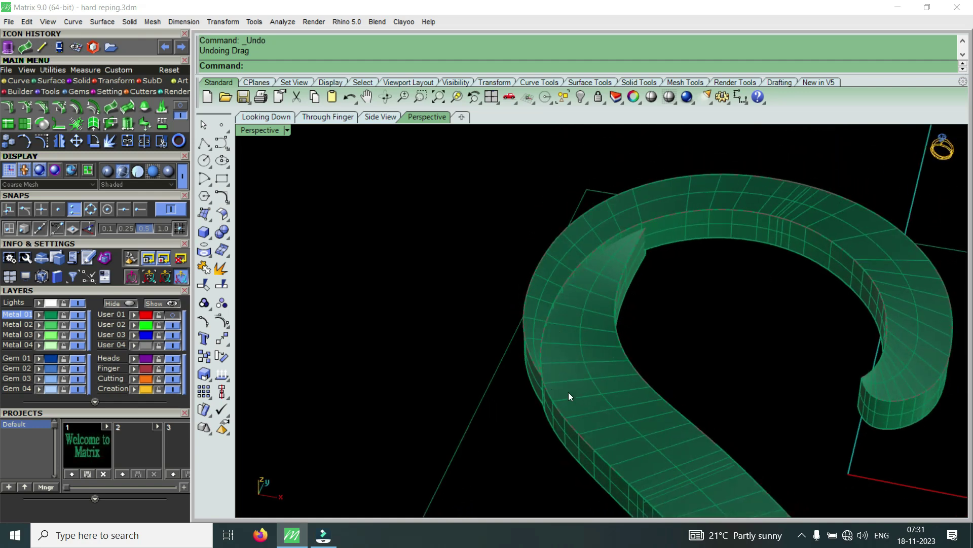
scroll(634, 271, up, 3)
mouse_move(619, 287)
right_down()
mouse_move(546, 239)
mouse_move(610, 294)
mouse_move(567, 336)
right_up()
Delete the two overlapping solids on the swirl's upper arc
click(614, 294)
scroll(583, 355, down, 3)
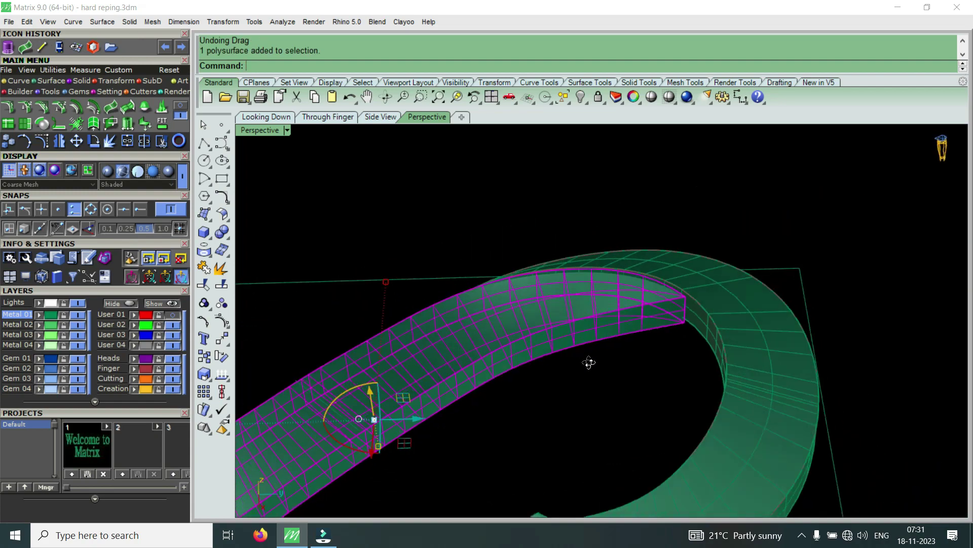
click(610, 330)
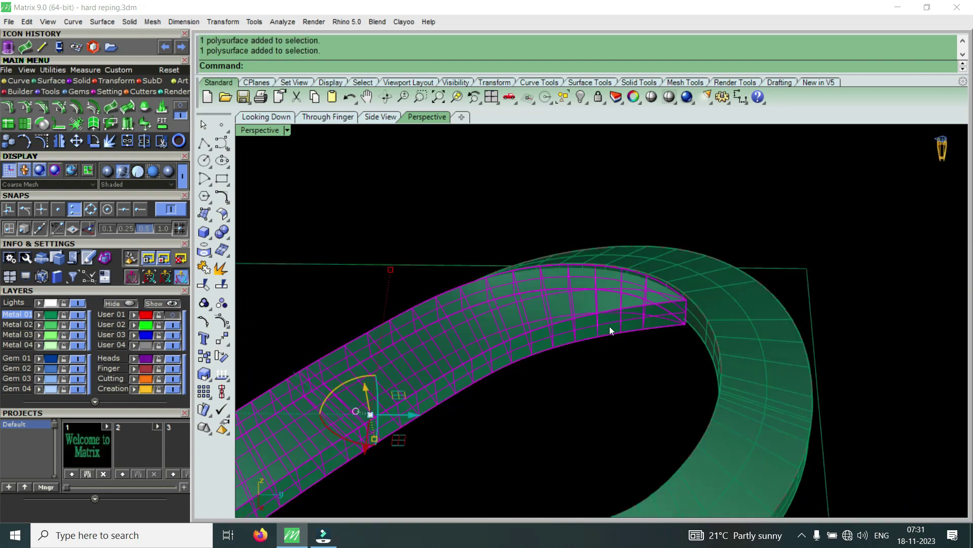
key(Delete)
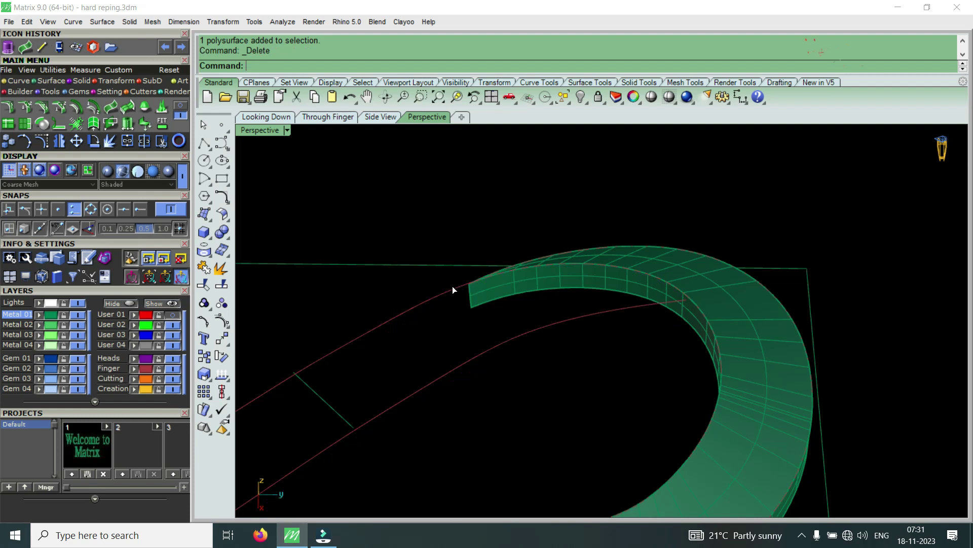
Select the exposed red rail curve and orbit closer onto the band
click(454, 287)
scroll(539, 260, up, 3)
mouse_move(680, 306)
right_down()
mouse_move(787, 305)
mouse_move(835, 290)
right_up()
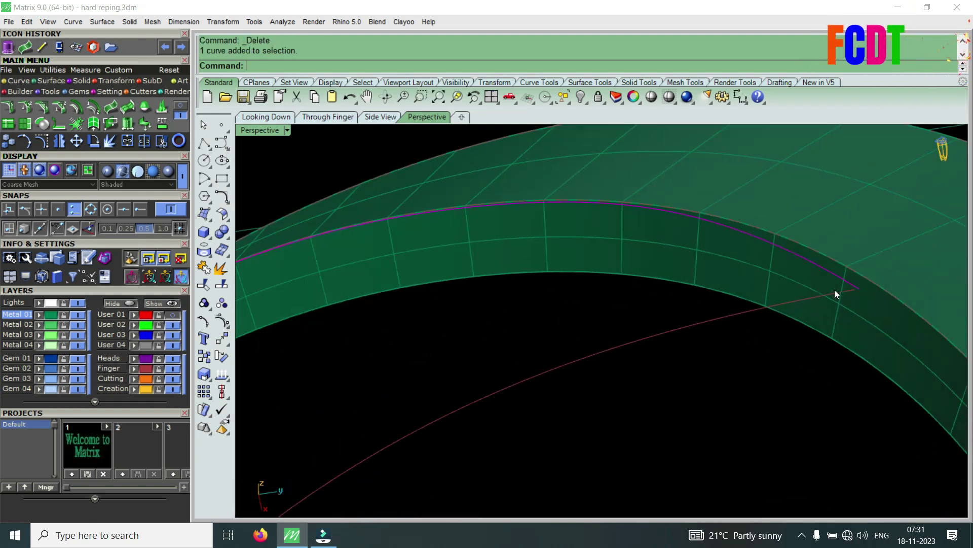
scroll(739, 267, down, 5)
right_drag(745, 267, 747, 311)
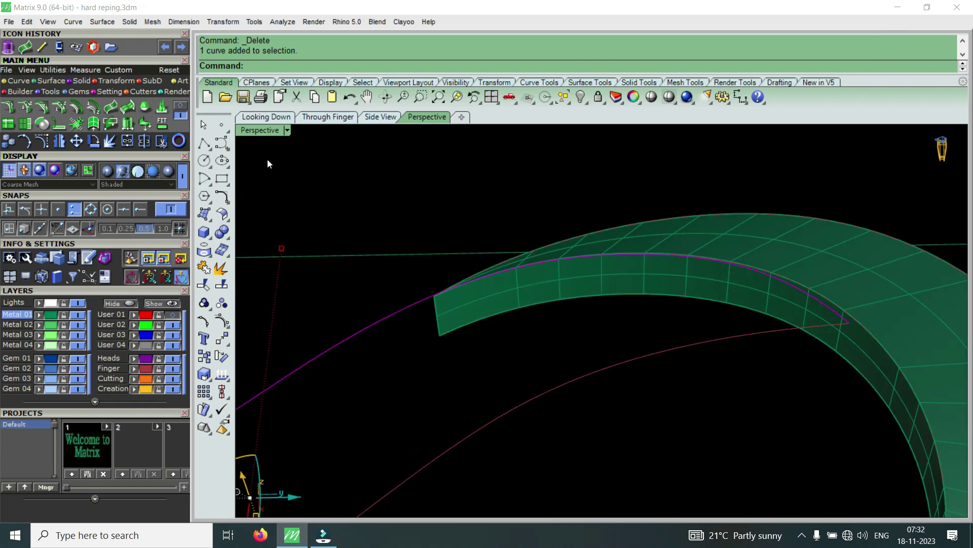
Switch the Perspective view to wireframe and select the second red rail curve
click(272, 130)
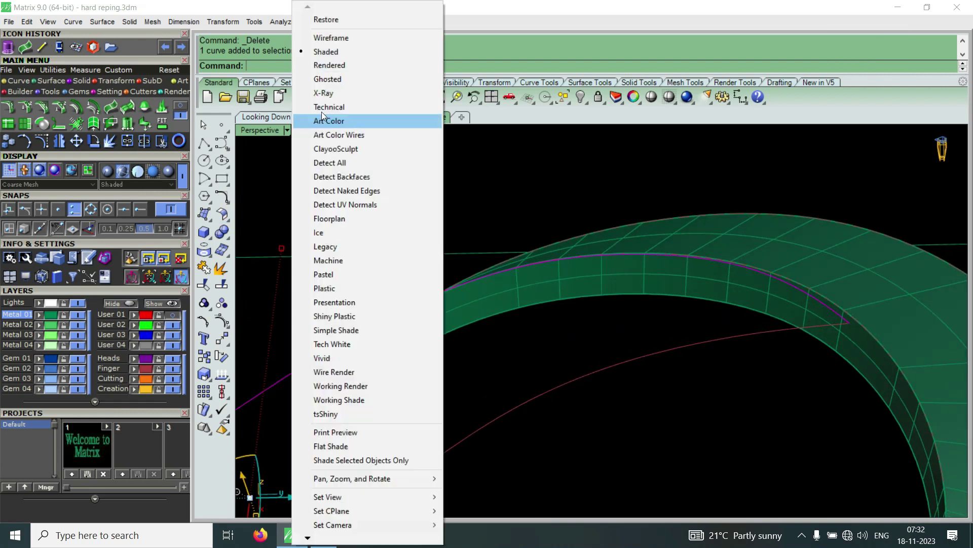
click(351, 34)
mouse_move(759, 308)
right_down()
mouse_move(814, 268)
mouse_move(845, 262)
mouse_move(846, 298)
right_up()
mouse_move(845, 253)
right_down()
mouse_move(618, 293)
mouse_move(582, 290)
mouse_move(865, 235)
right_up()
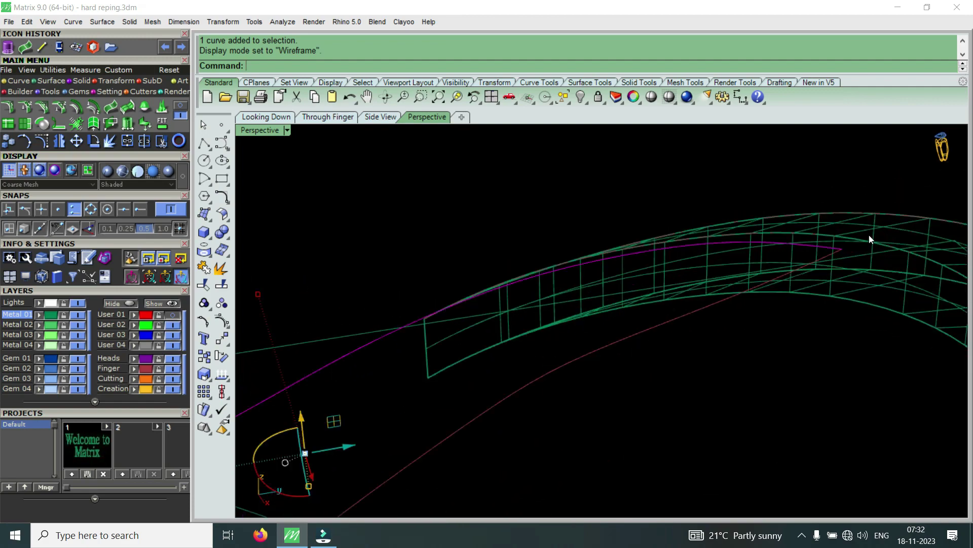
scroll(837, 254, up, 5)
mouse_move(817, 260)
right_down()
mouse_move(821, 274)
mouse_move(847, 243)
mouse_move(817, 266)
right_up()
scroll(818, 260, up, 2)
scroll(820, 252, up, 3)
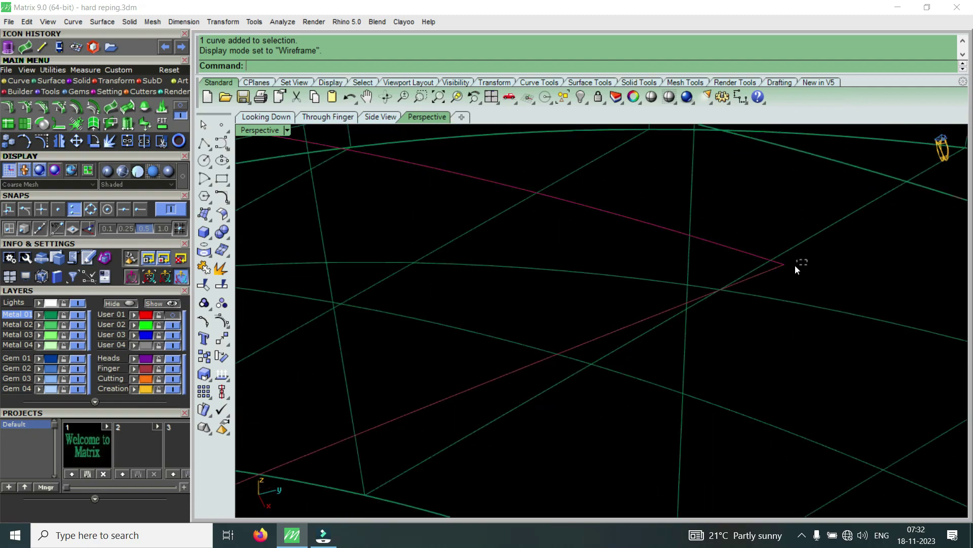
click(779, 272)
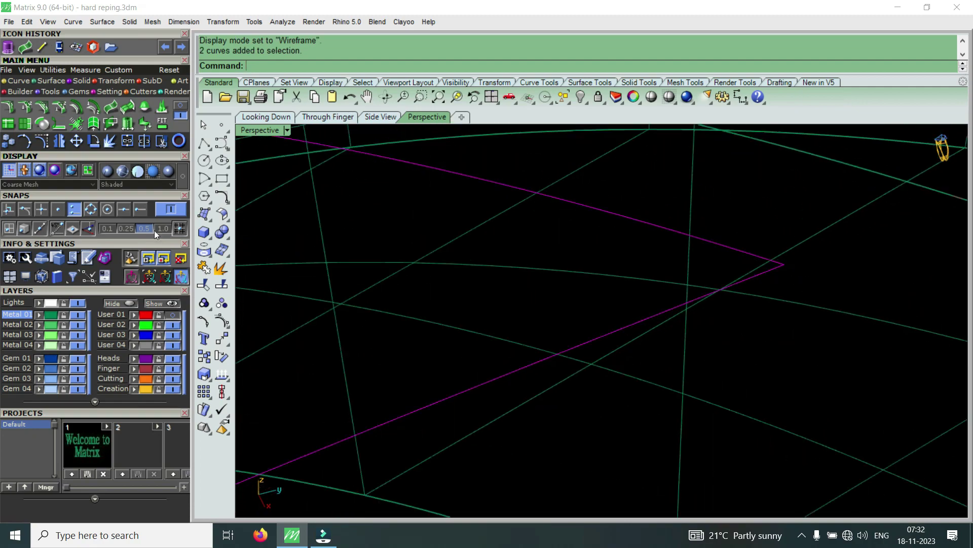
Show the rail curves' control points and raise the first points upward
click(42, 145)
click(783, 264)
scroll(808, 277, down, 2)
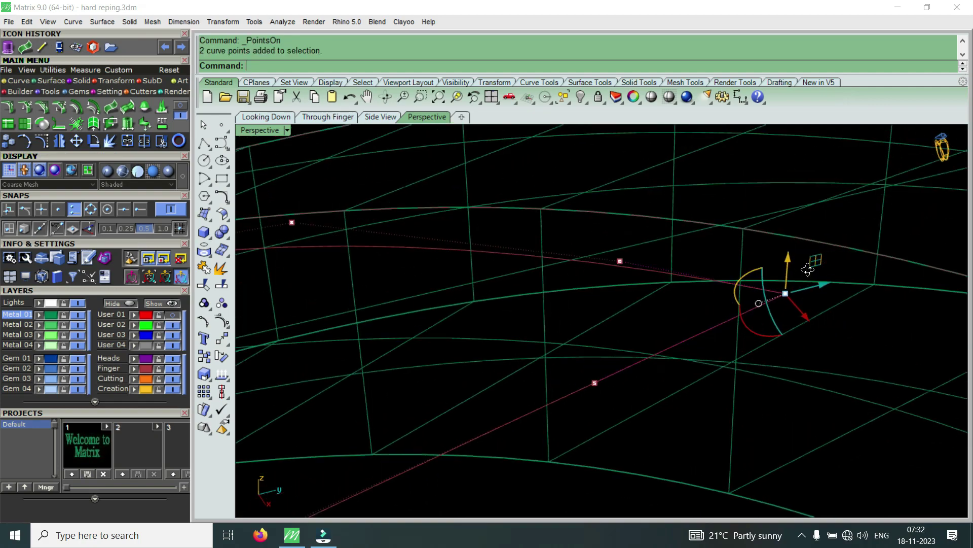
drag(789, 263, 812, 222)
scroll(599, 297, up, 2)
mouse_move(600, 297)
mouse_down()
mouse_move(684, 254)
mouse_move(675, 187)
mouse_up()
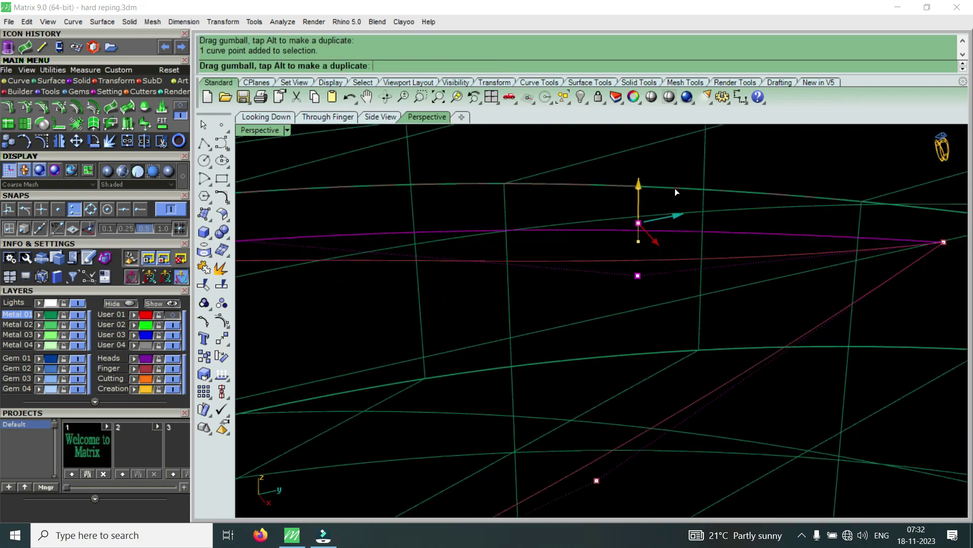
right_drag(679, 218, 486, 272)
key(Escape)
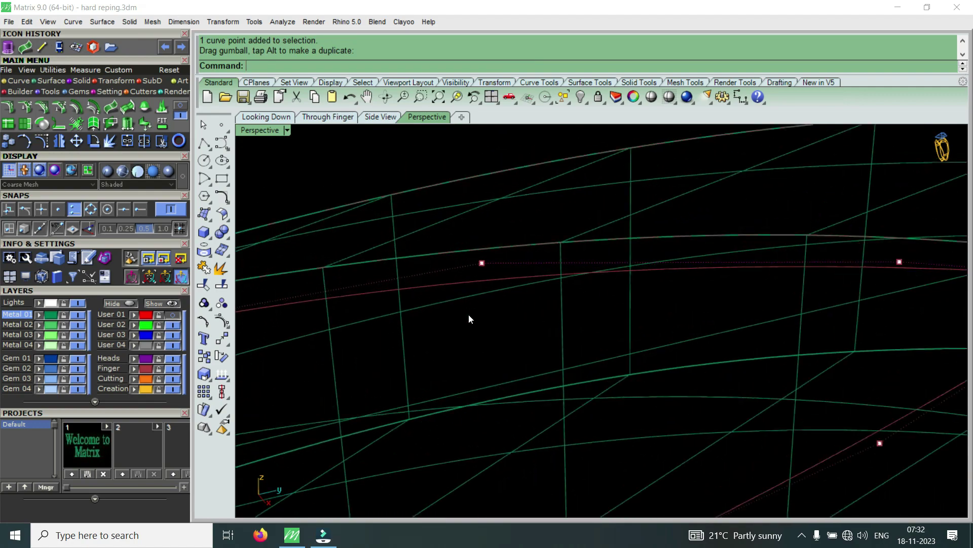
Lift another rail control point and pick successive points along the rail, orbiting to check
click(481, 262)
drag(488, 234, 510, 209)
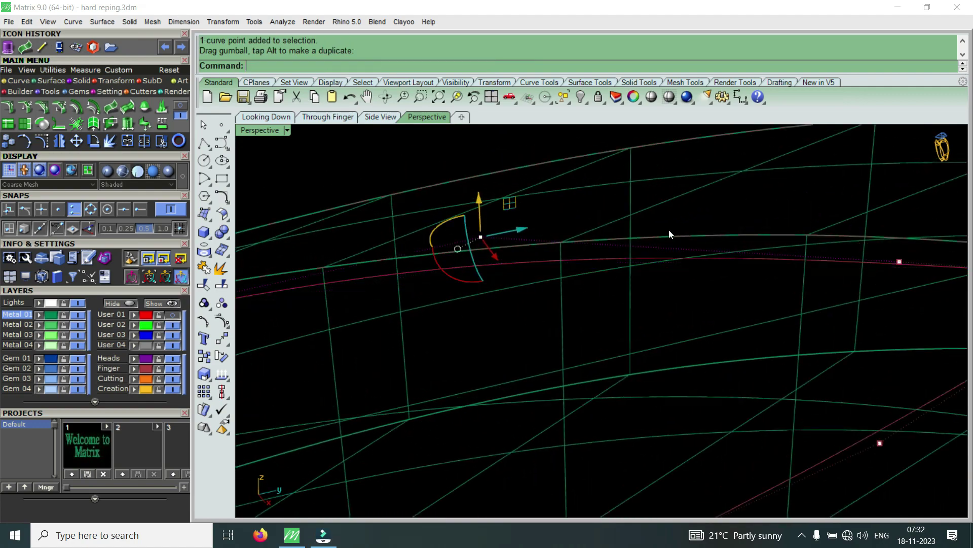
right_drag(669, 233, 871, 272)
click(784, 283)
click(807, 250)
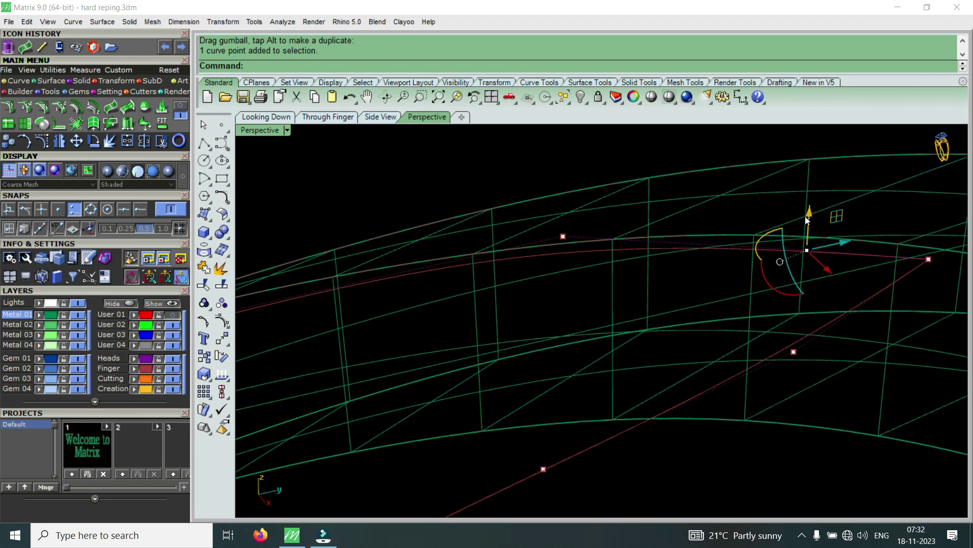
right_drag(823, 206, 861, 244)
scroll(861, 243, up, 5)
drag(778, 282, 871, 217)
mouse_move(847, 193)
right_down()
mouse_move(835, 235)
mouse_move(579, 290)
right_up()
drag(579, 290, 635, 251)
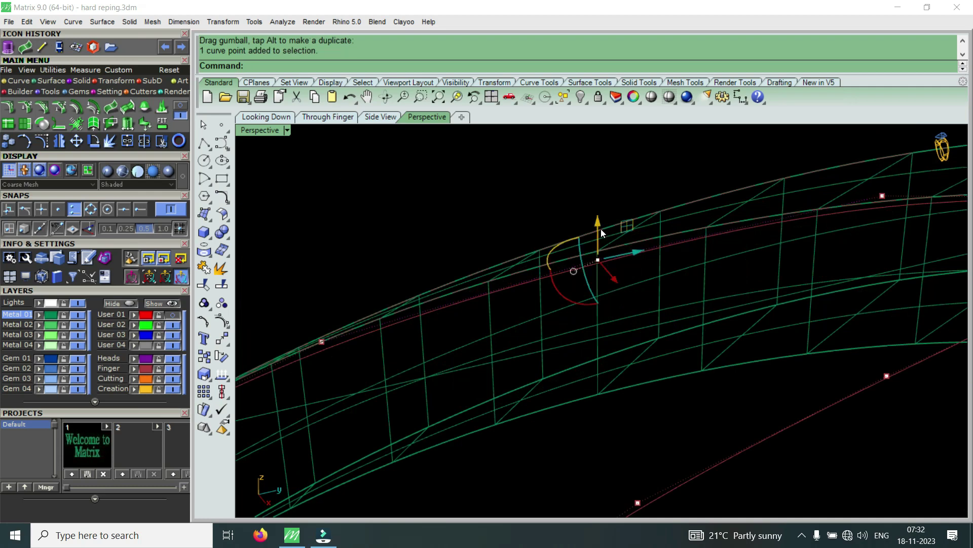
right_drag(617, 231, 426, 315)
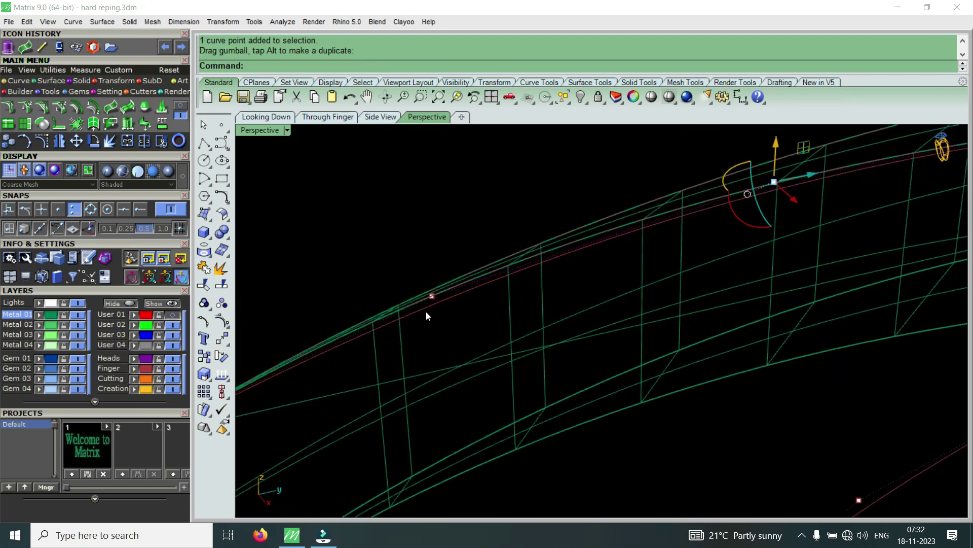
drag(430, 272, 452, 296)
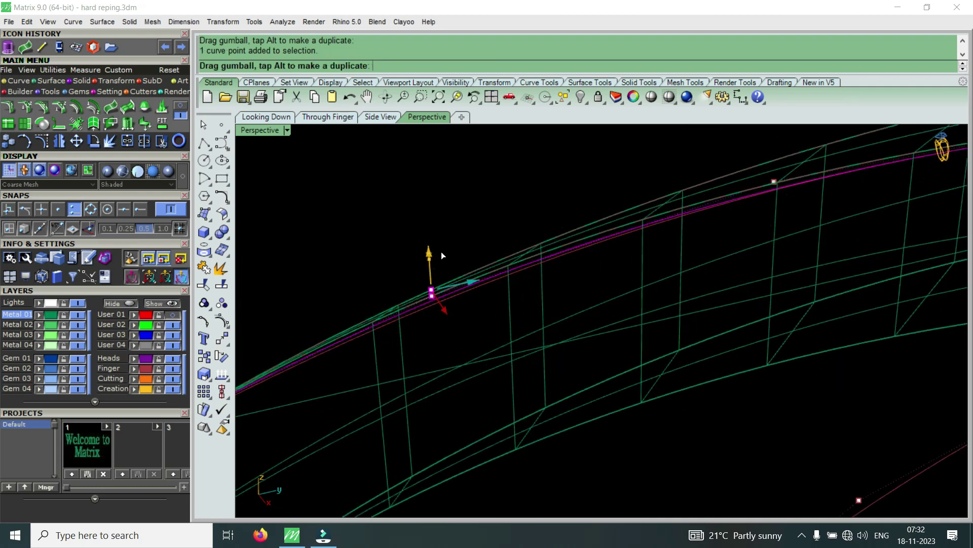
right_drag(442, 252, 547, 262)
Window-select three rail points and raise them, then lift a single point toward the band
scroll(538, 263, down, 3)
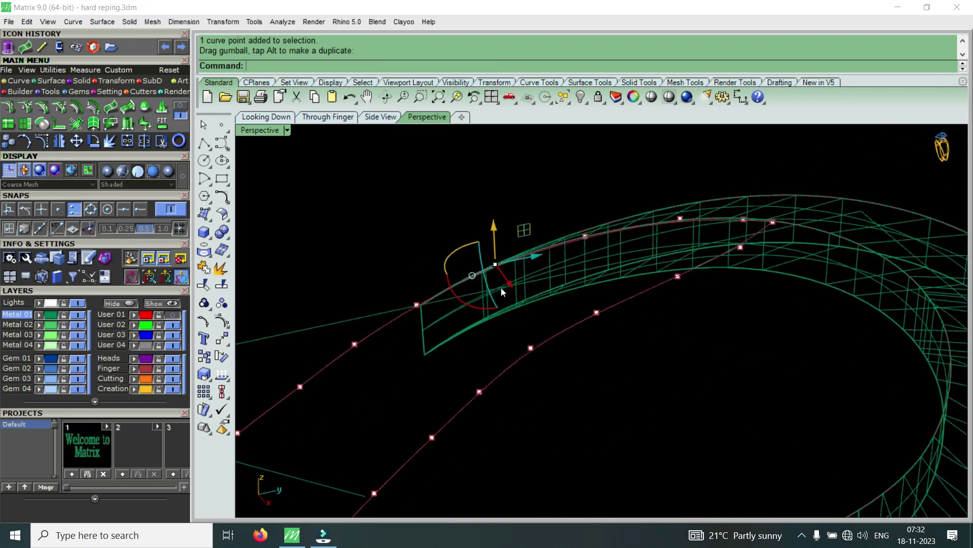
scroll(619, 232, up, 2)
scroll(658, 237, up, 3)
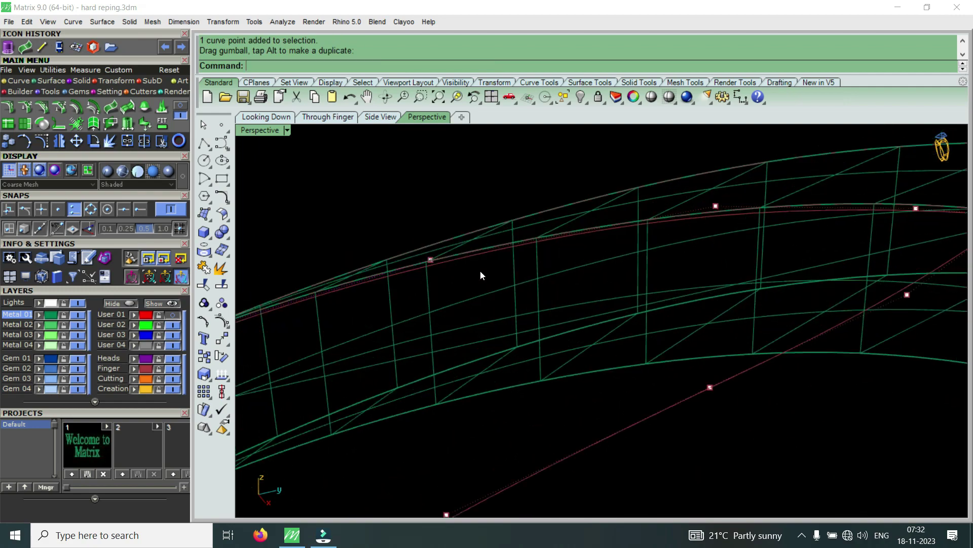
drag(412, 294, 722, 199)
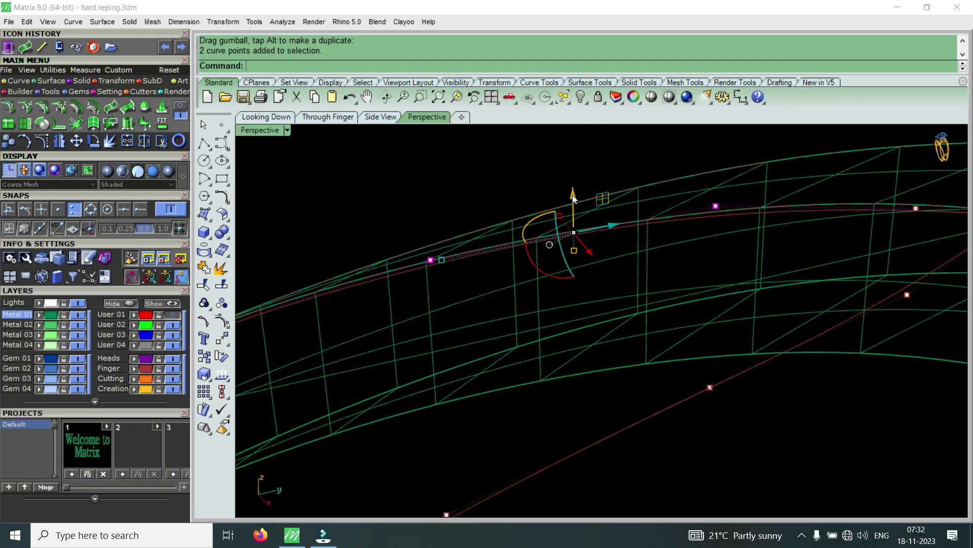
mouse_move(578, 191)
right_down()
mouse_move(805, 212)
mouse_move(731, 226)
right_up()
drag(622, 249, 816, 201)
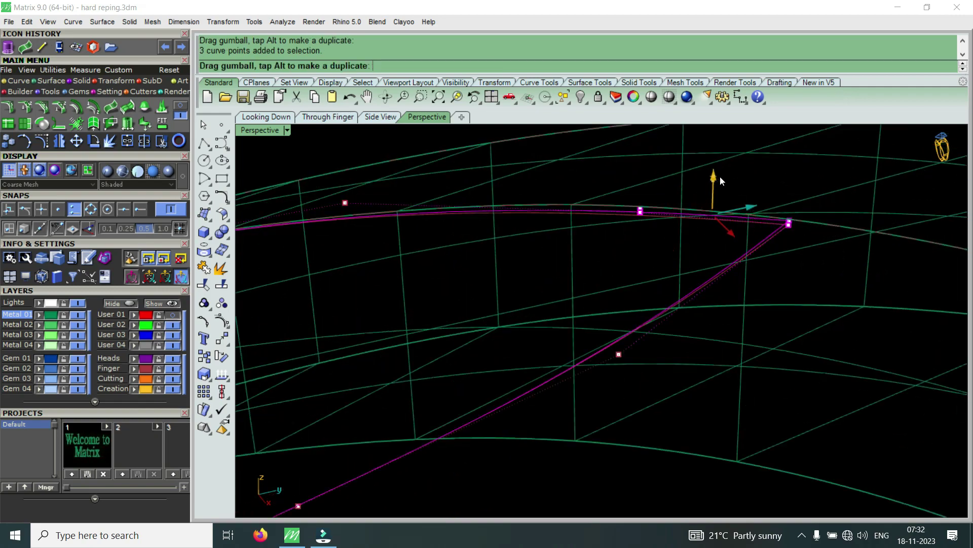
drag(722, 181, 723, 178)
click(641, 210)
drag(644, 174, 653, 171)
Raise more points to the band's upper edge, then select the green cross-section line
mouse_move(653, 171)
right_down()
mouse_move(710, 221)
mouse_move(607, 248)
mouse_move(617, 313)
mouse_move(605, 286)
right_up()
scroll(606, 286, up, 3)
scroll(455, 319, up, 2)
drag(404, 326, 588, 272)
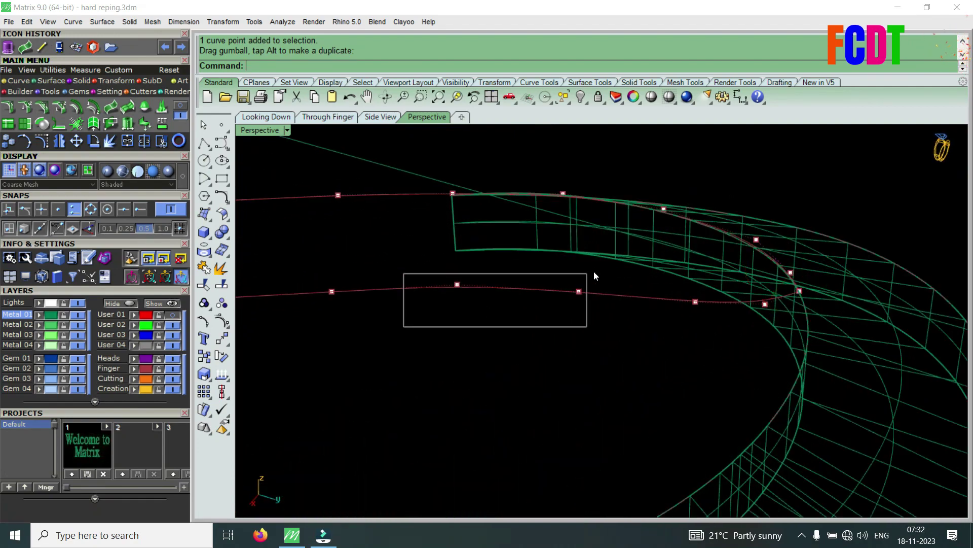
click(521, 254)
mouse_move(522, 253)
right_down()
mouse_move(647, 303)
mouse_move(628, 277)
right_up()
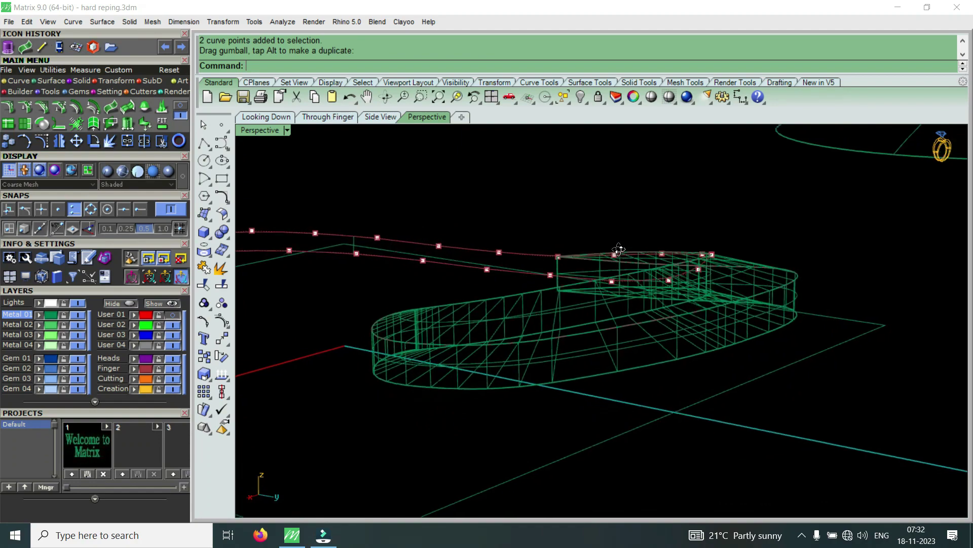
scroll(524, 331, up, 3)
drag(524, 333, 603, 271)
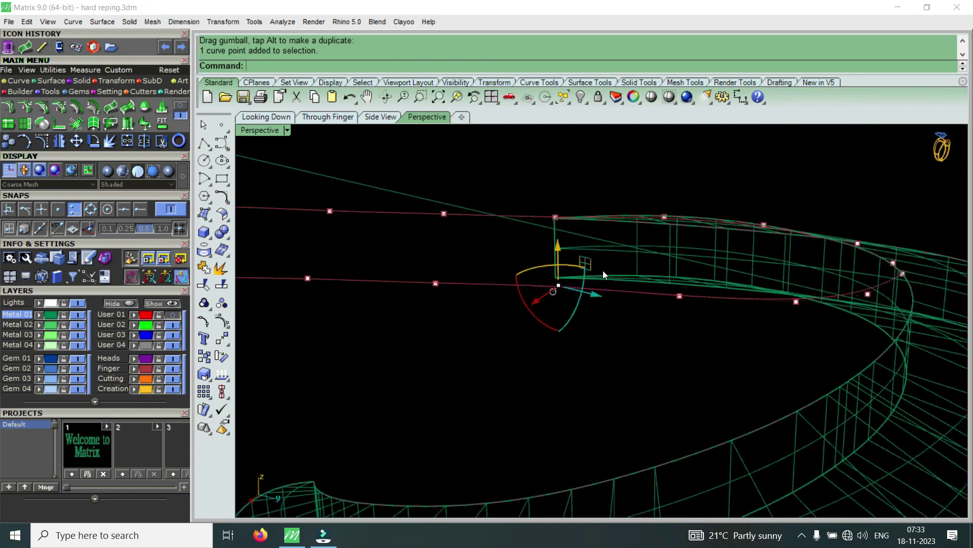
click(563, 249)
mouse_move(573, 252)
right_down()
mouse_move(654, 274)
mouse_move(733, 261)
mouse_move(533, 417)
mouse_move(507, 401)
mouse_move(527, 348)
right_up()
drag(494, 382, 492, 385)
Replace the old cross-section with a new line linking the left and right red rails
key(Delete)
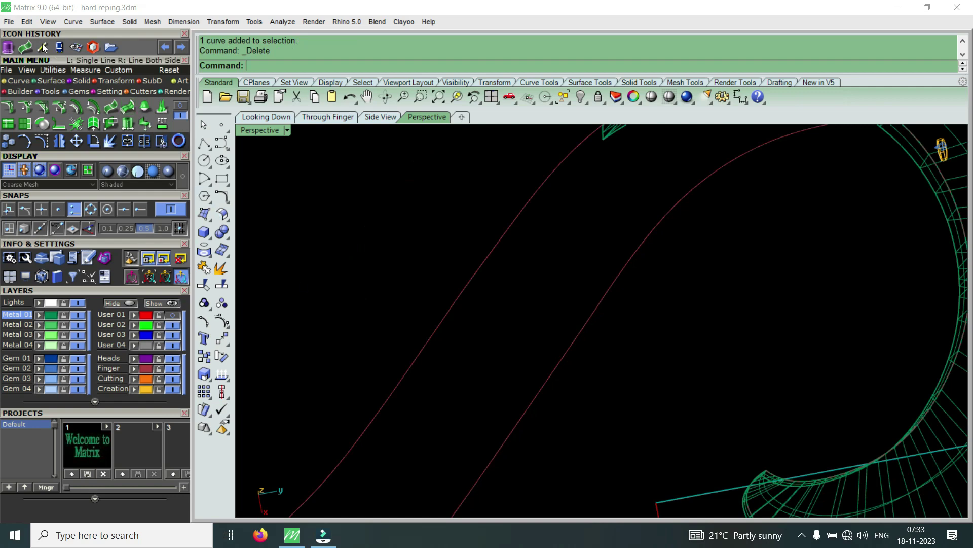
click(42, 46)
click(420, 353)
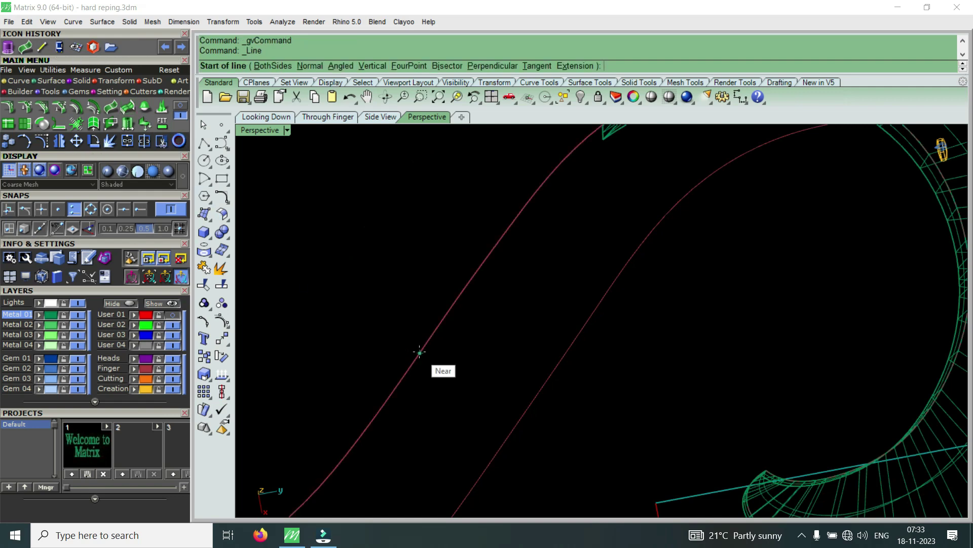
click(508, 424)
Sweep2 along both red rails with the new line as cross-section to create the swirl strip
text(S2)
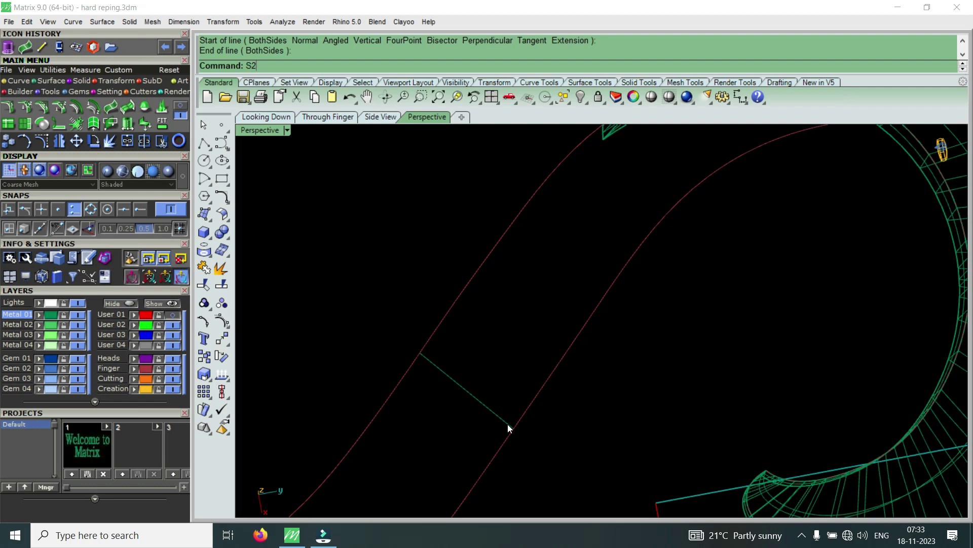
click(281, 77)
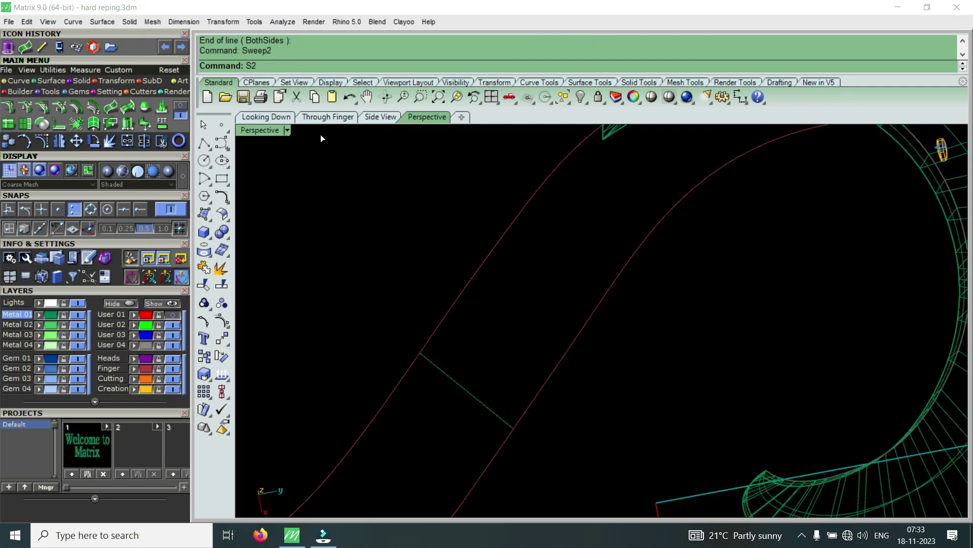
click(415, 361)
click(492, 454)
click(503, 422)
key(Return)
key(Return)
click(524, 411)
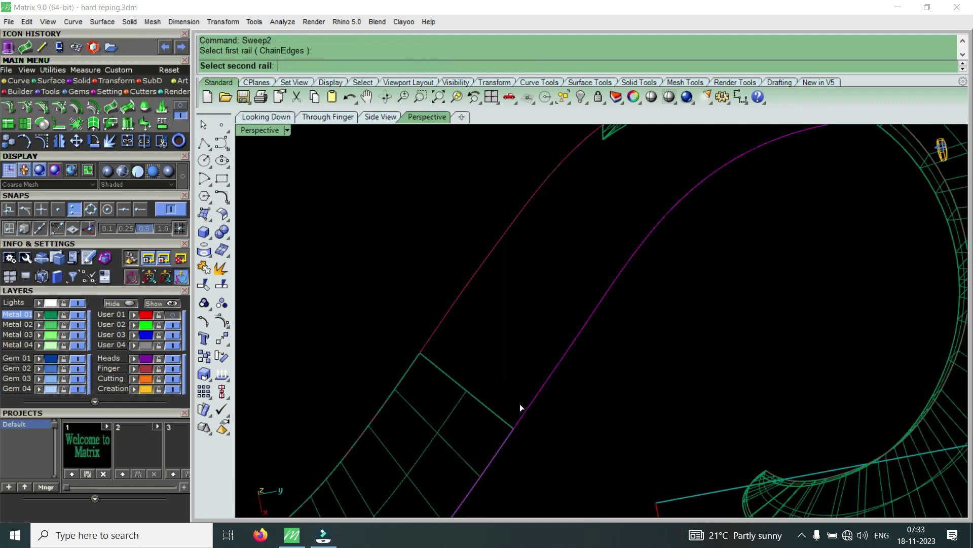
click(441, 327)
click(458, 383)
click(490, 415)
key(Return)
key(Return)
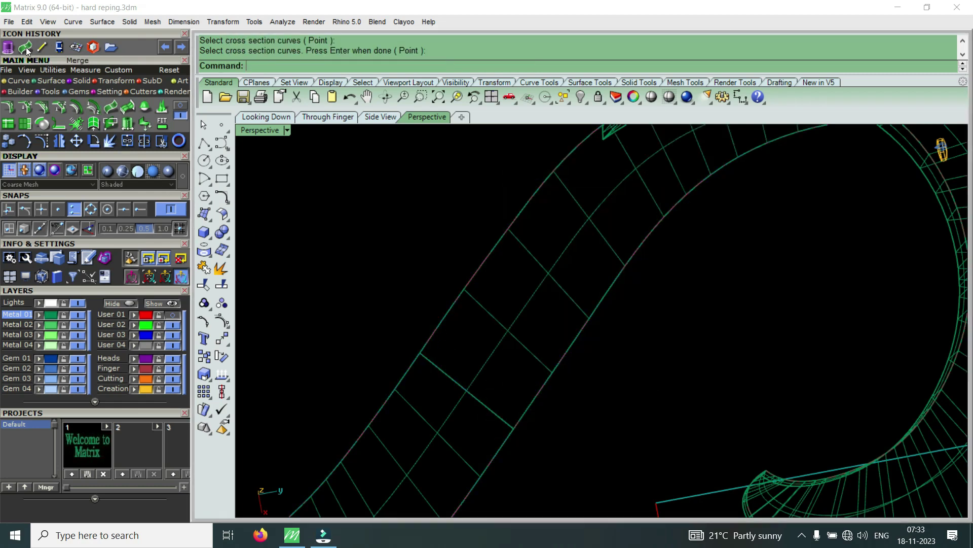
Merge the new sweep surface with the neighbouring surface and view the whole S
click(467, 358)
click(456, 397)
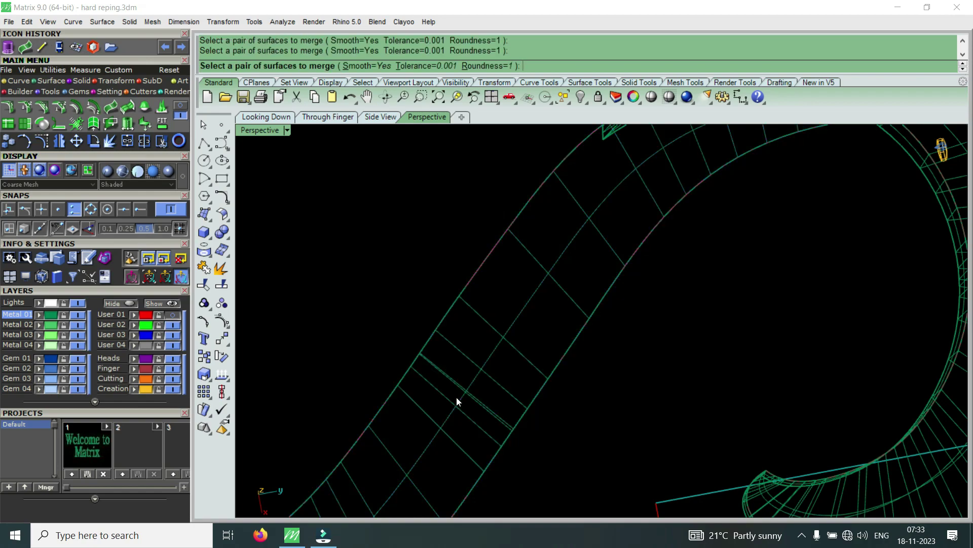
click(459, 399)
right_drag(460, 403, 385, 284)
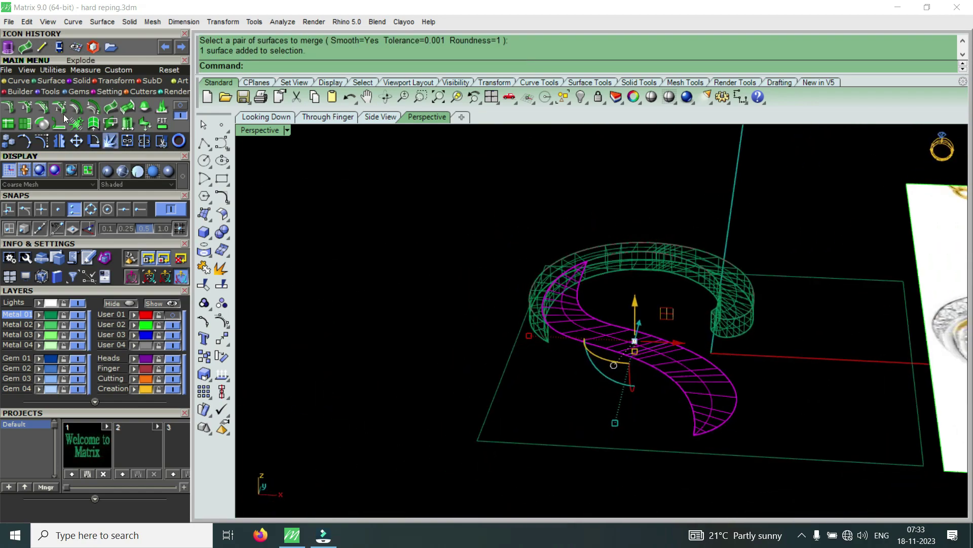
Extrude the merged surface -1.2 into a solid, delete the leftover surface, and shade the view
click(15, 49)
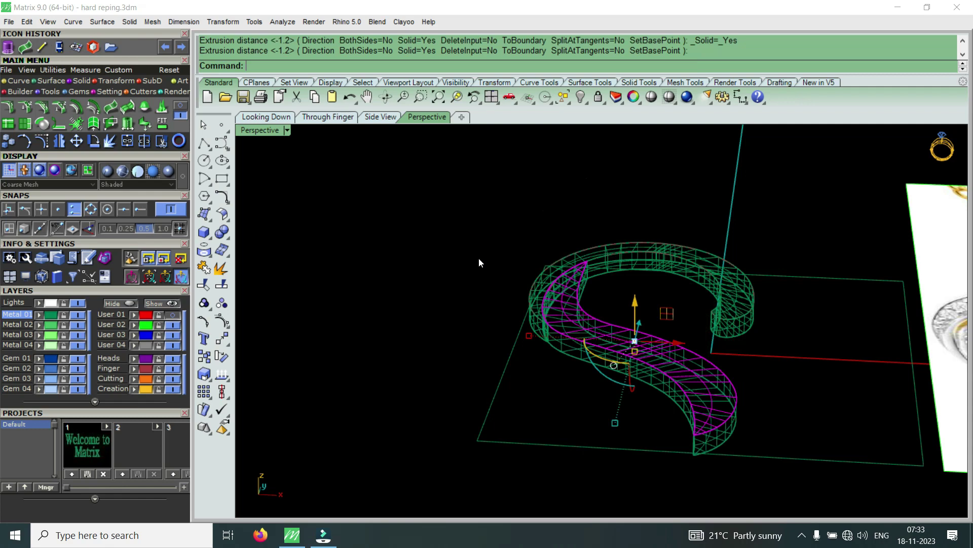
key(Delete)
click(282, 130)
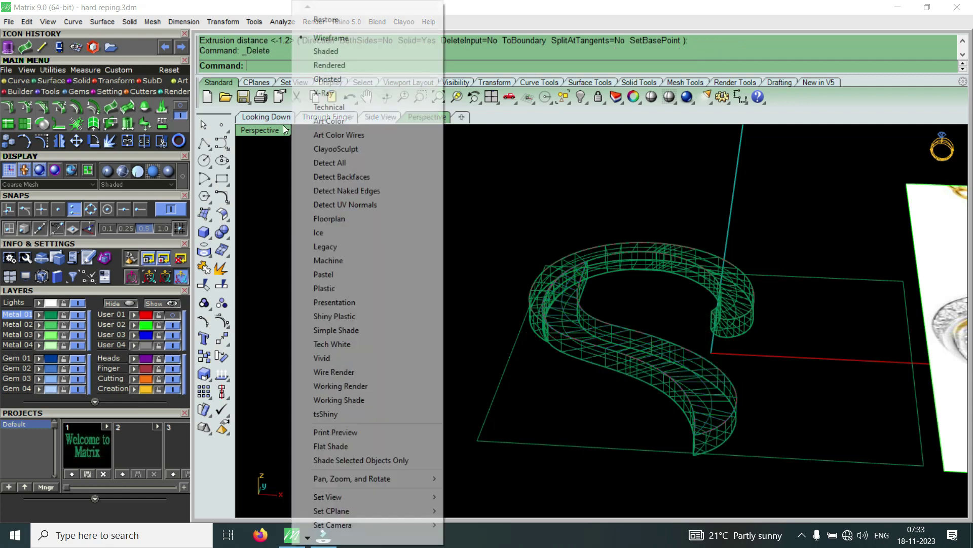
click(333, 54)
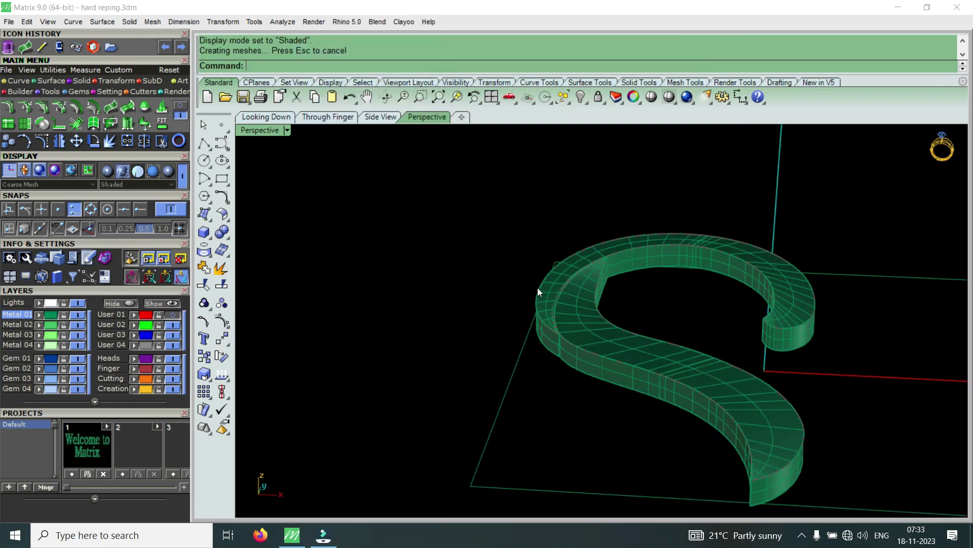
Move the lower half of the S solid to the red Finger layer and select the upper curl
scroll(538, 288, up, 3)
scroll(654, 284, up, 3)
scroll(659, 333, up, 3)
scroll(659, 332, down, 3)
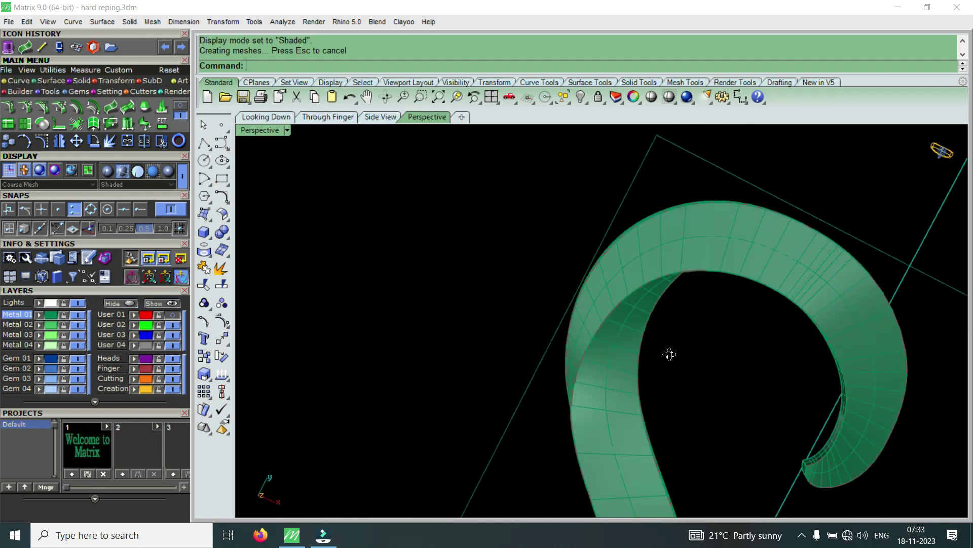
right_drag(668, 353, 750, 298)
scroll(641, 347, down, 3)
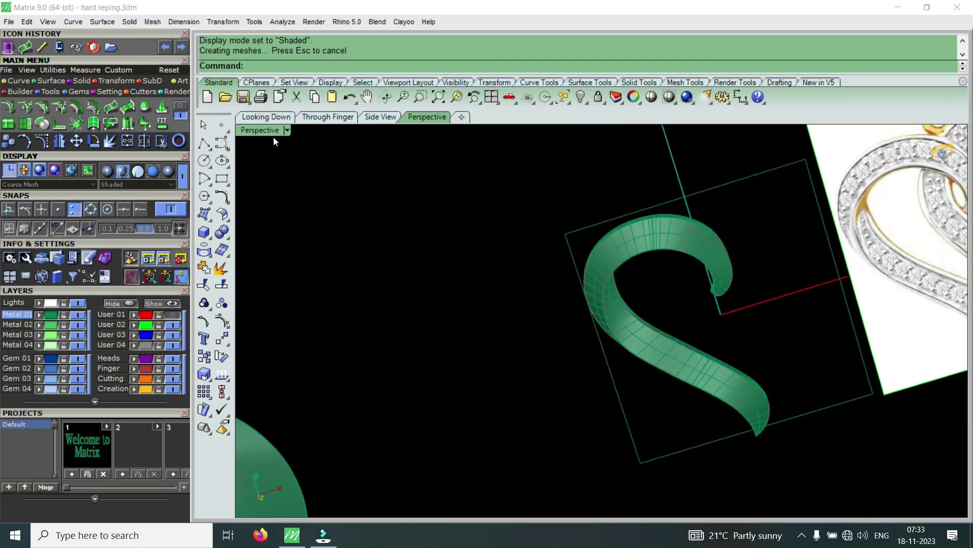
scroll(634, 338, up, 3)
click(655, 335)
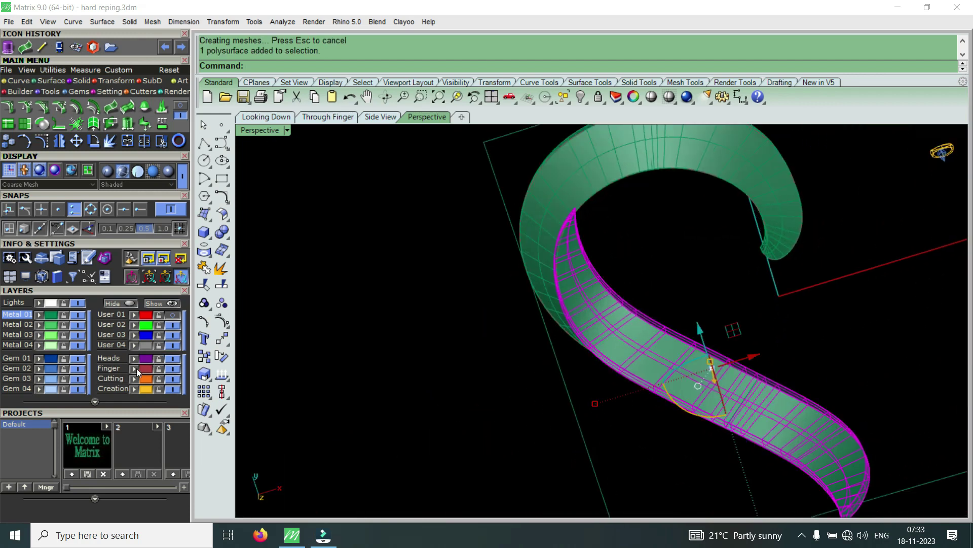
click(558, 205)
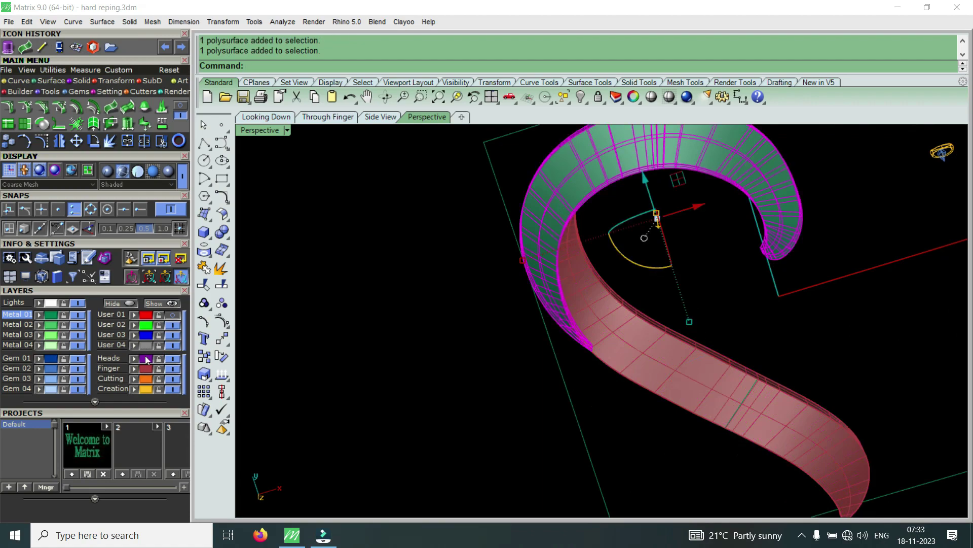
Move the upper curl to the grey layer
click(357, 342)
mouse_move(360, 343)
right_down()
mouse_move(562, 334)
mouse_move(591, 403)
mouse_move(628, 348)
mouse_move(555, 384)
right_up()
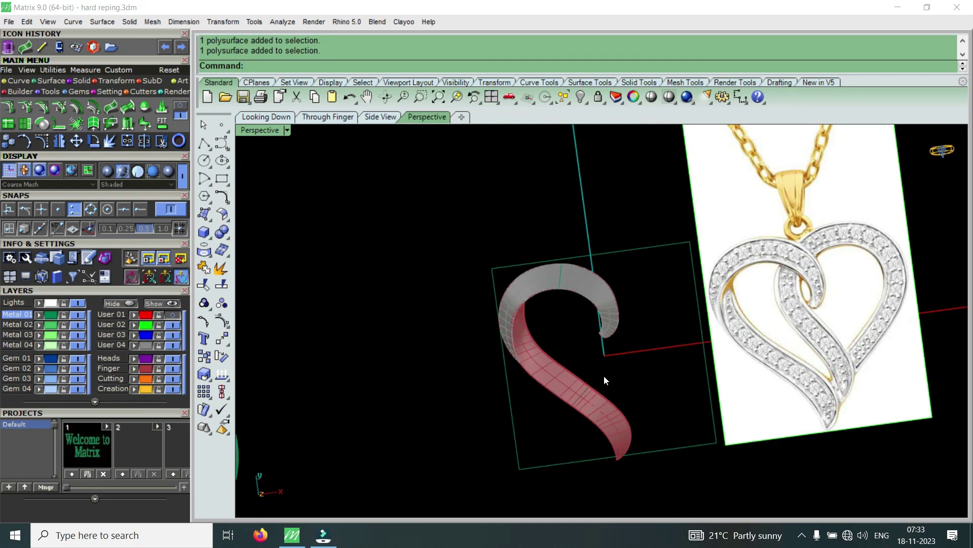
scroll(762, 305, up, 3)
scroll(805, 271, down, 3)
Orbit around the grey-and-red S to compare it with the pendant reference
mouse_move(805, 271)
right_down()
mouse_move(653, 379)
mouse_move(640, 233)
mouse_move(622, 206)
mouse_move(482, 212)
right_up()
scroll(434, 367, up, 4)
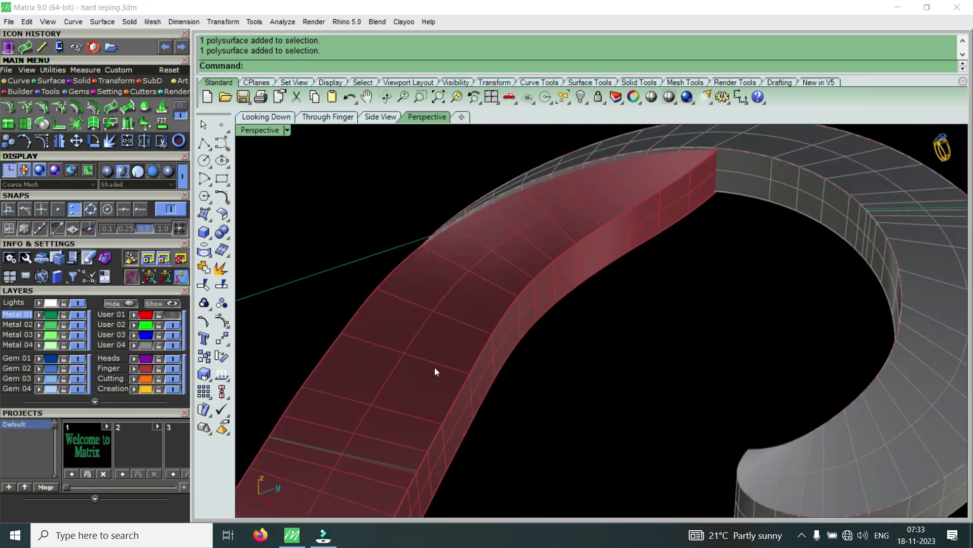
scroll(453, 416, down, 2)
right_drag(452, 416, 500, 394)
scroll(500, 395, up, 3)
right_drag(611, 365, 642, 308)
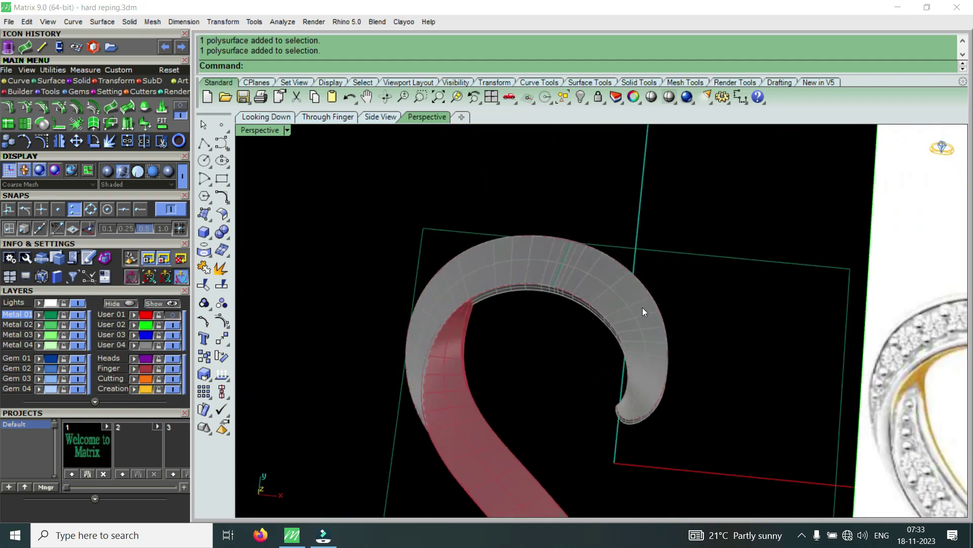
mouse_move(476, 356)
right_down()
mouse_move(491, 238)
mouse_move(445, 396)
mouse_move(707, 398)
mouse_move(505, 361)
mouse_move(503, 423)
mouse_move(712, 302)
right_up()
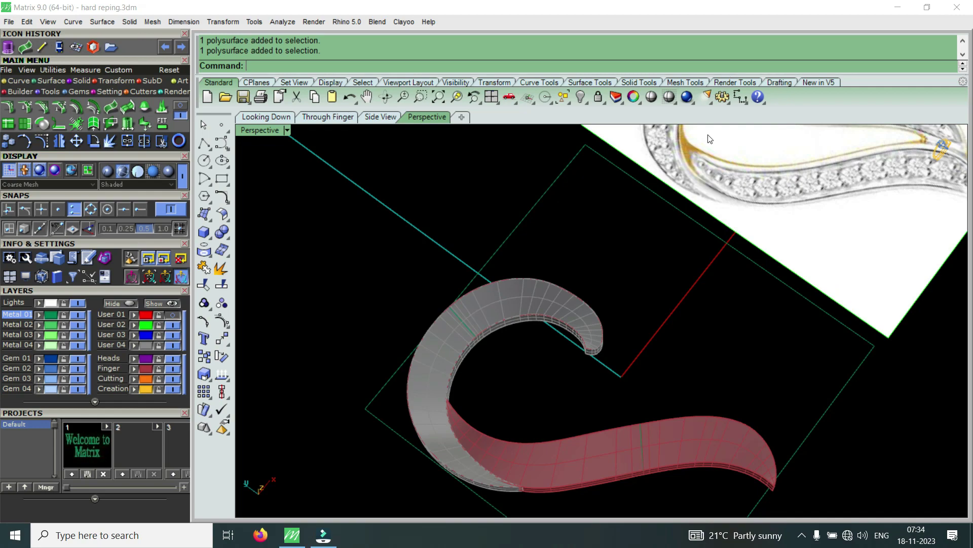
scroll(741, 412, up, 2)
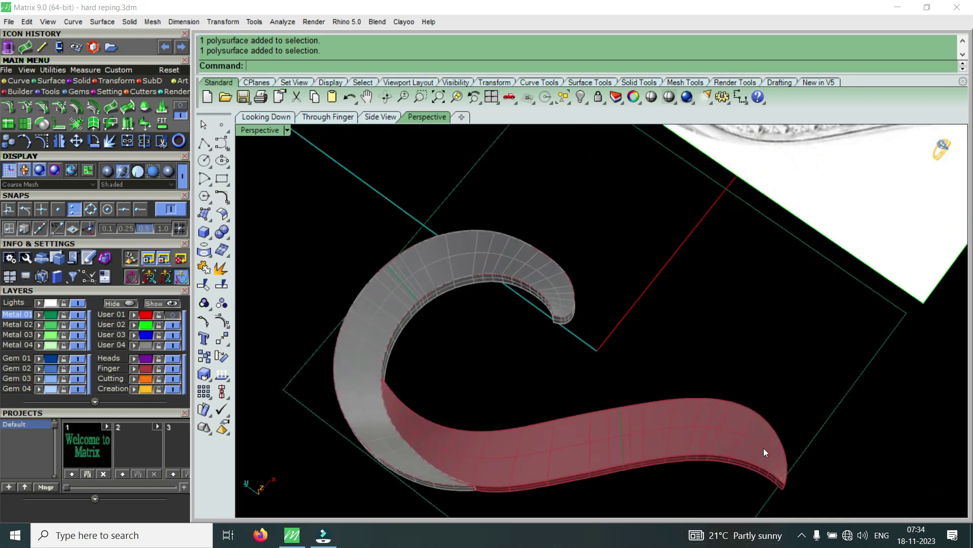
right_drag(429, 314, 658, 262)
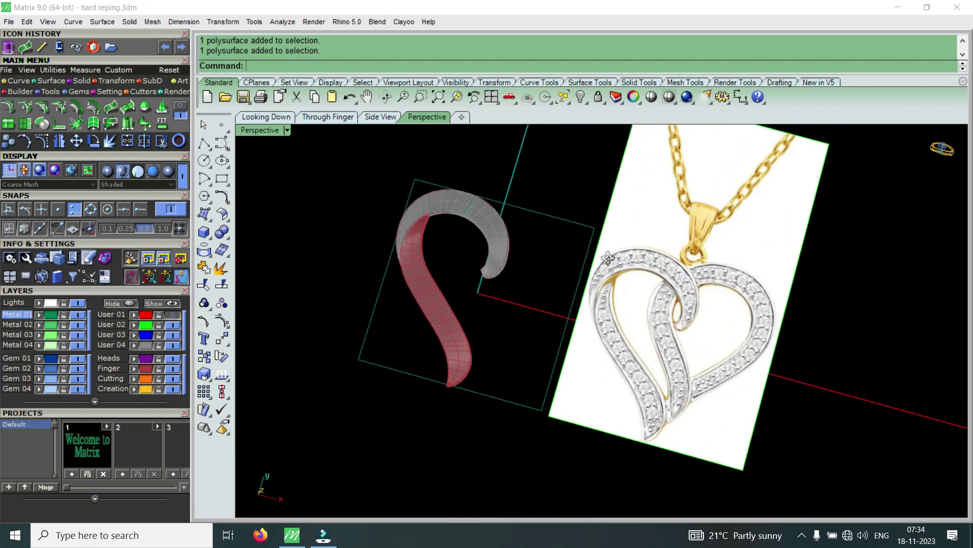
mouse_move(658, 262)
right_down()
mouse_move(585, 221)
mouse_move(728, 322)
mouse_move(286, 190)
right_up()
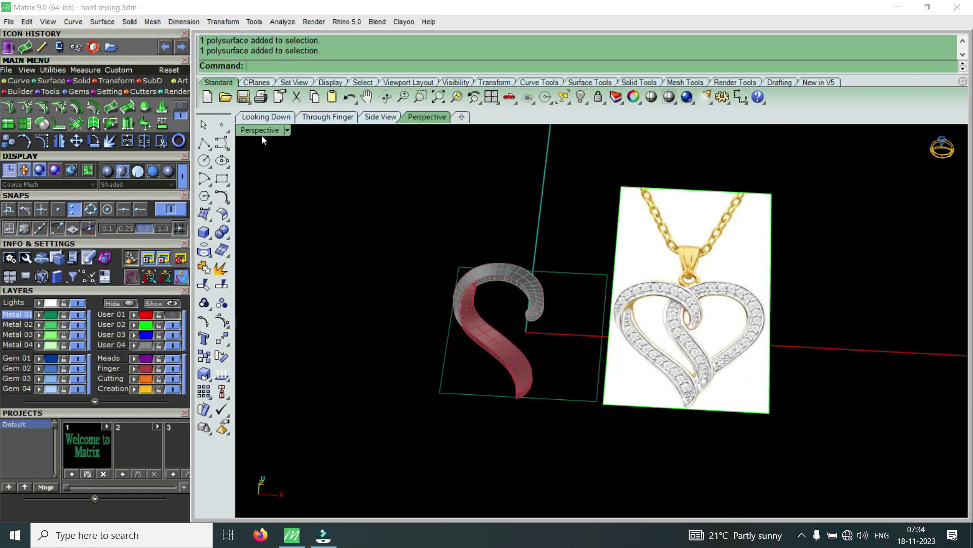
Switch to the full-size top view and show all 7 hidden objects
double_click(264, 131)
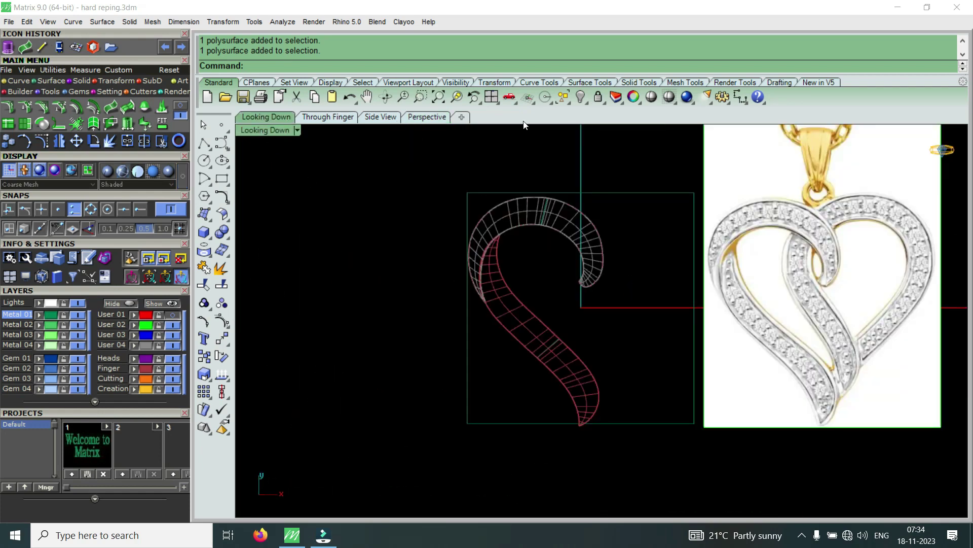
click(585, 104)
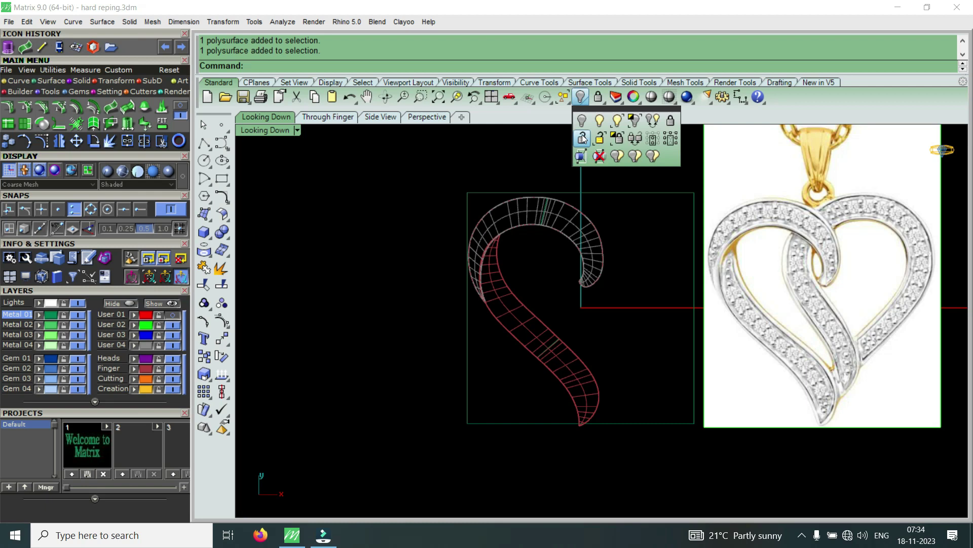
click(598, 121)
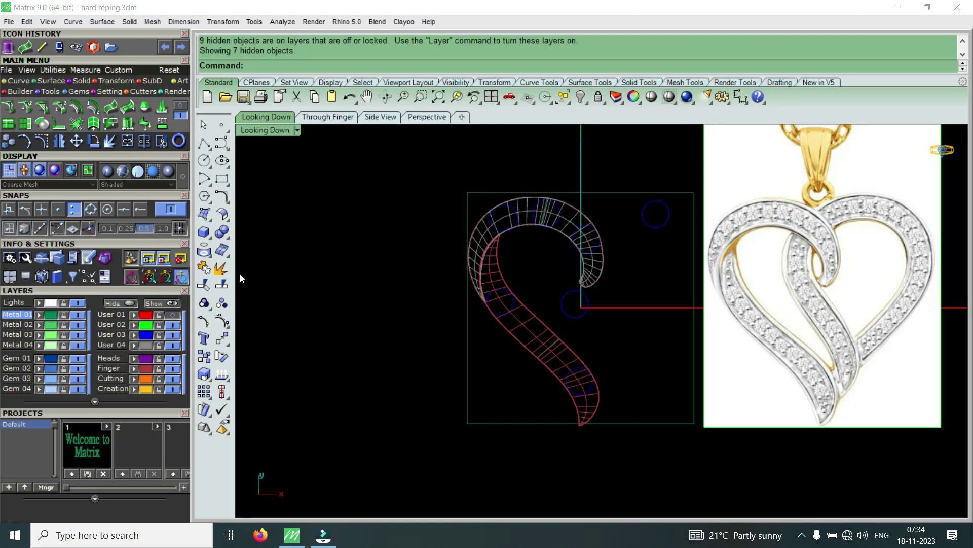
Move the round dome surface with the gumball until it sits centred under the heart
scroll(635, 214, up, 5)
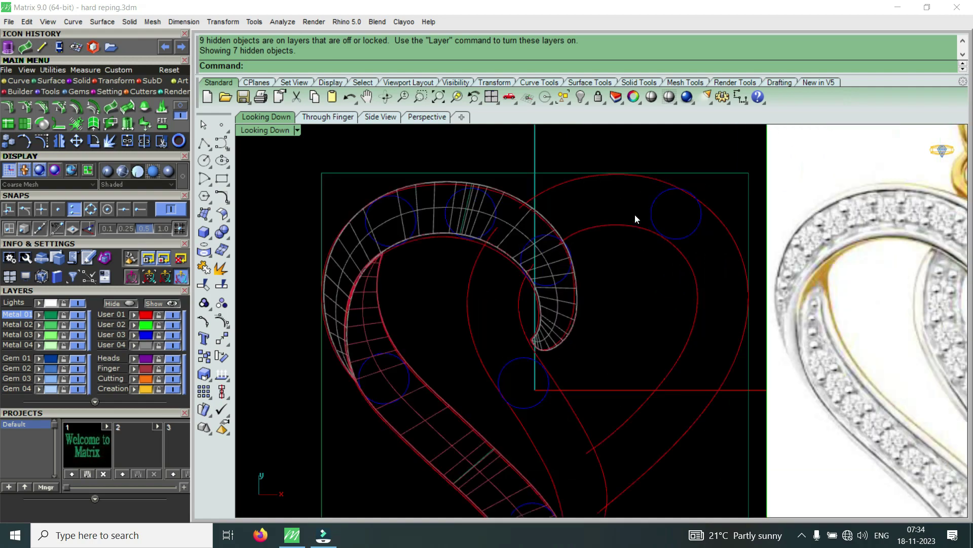
scroll(569, 253, up, 1)
scroll(569, 233, down, 5)
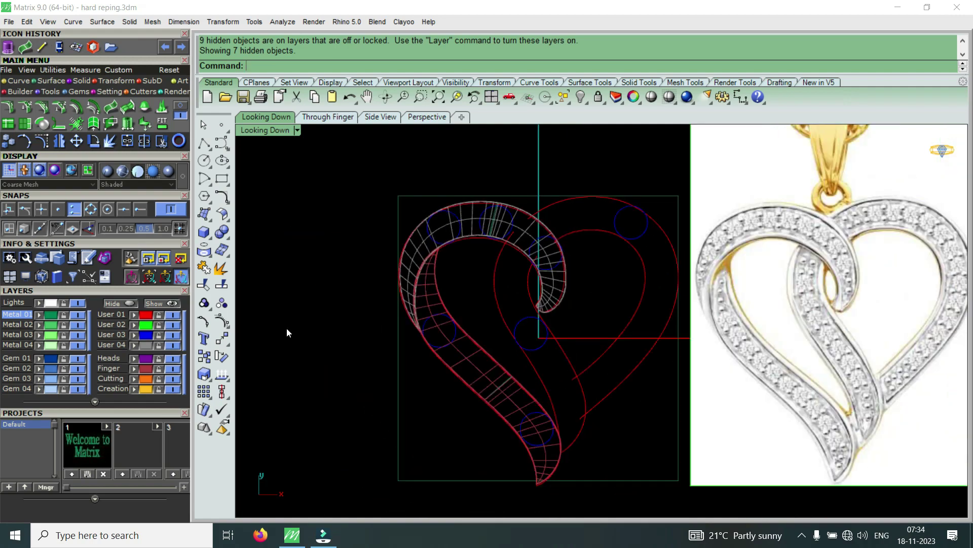
scroll(492, 312, down, 3)
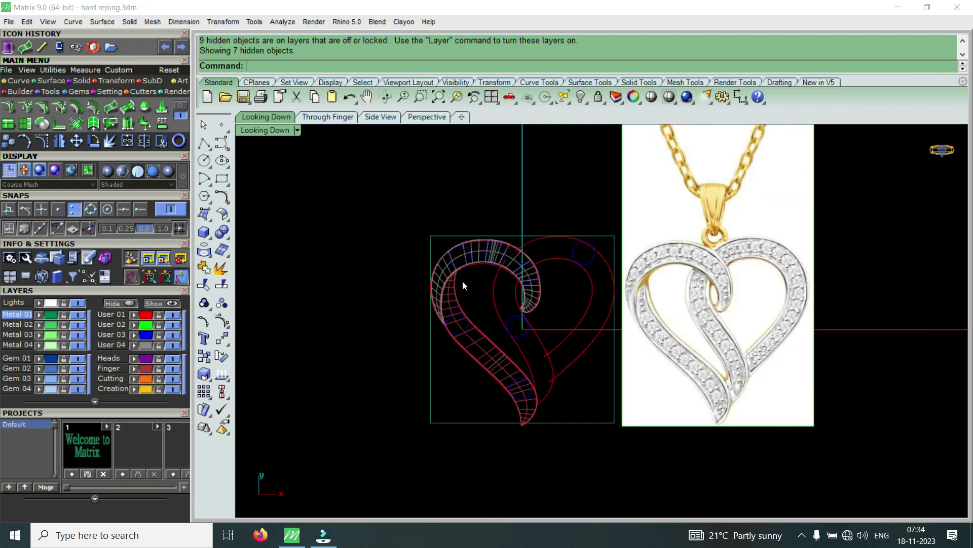
scroll(355, 304, down, 3)
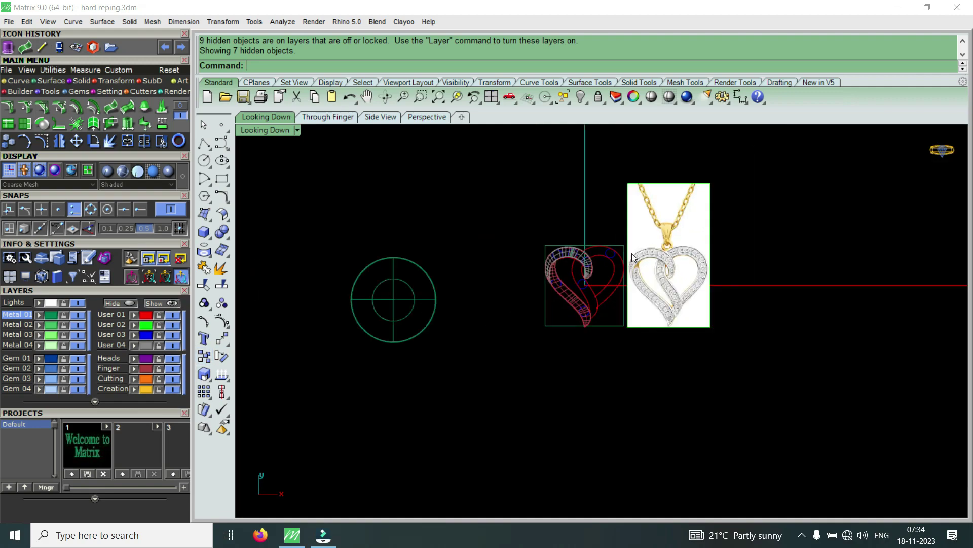
click(448, 297)
drag(468, 297, 643, 260)
scroll(623, 293, up, 5)
drag(613, 312, 613, 296)
scroll(626, 330, up, 2)
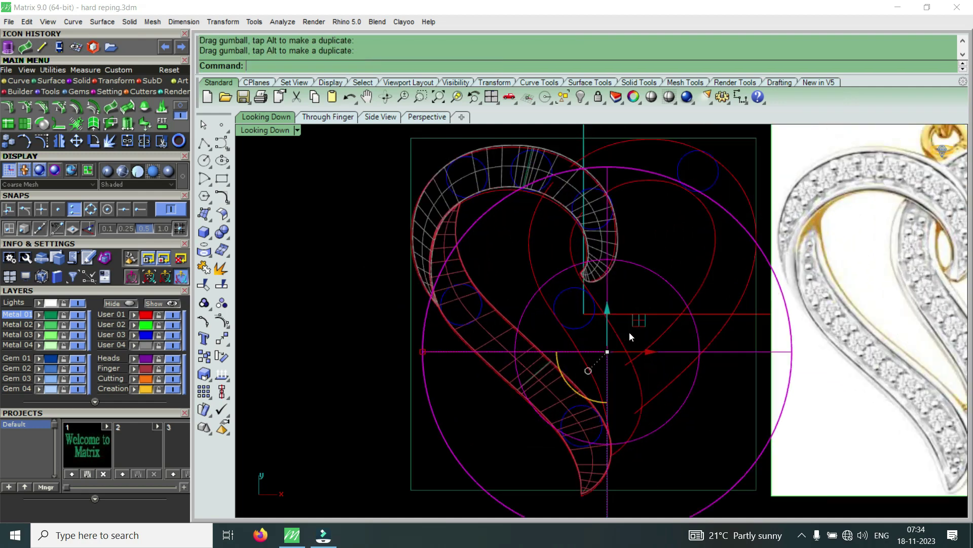
drag(653, 349, 603, 379)
Select both rail curves and maximize the Perspective viewport
click(573, 346)
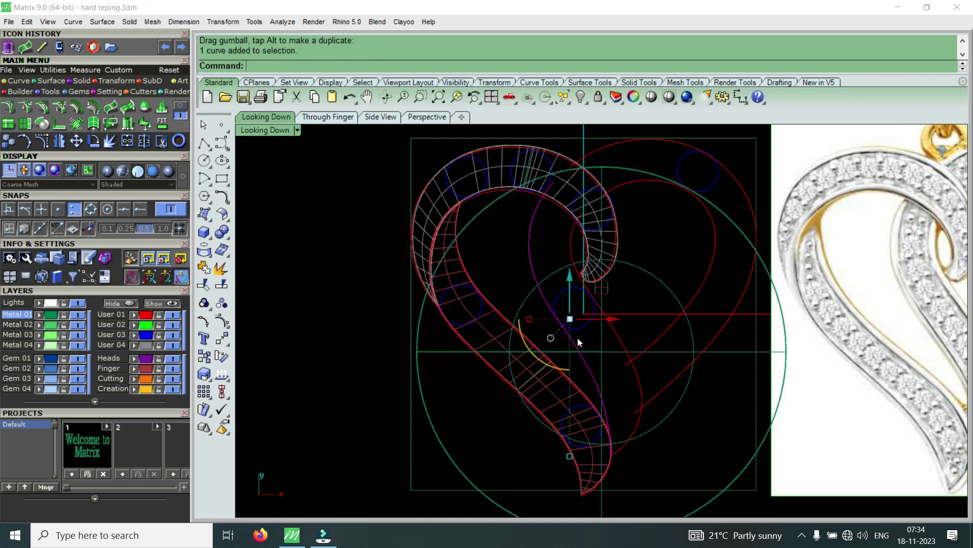
click(621, 336)
double_click(276, 128)
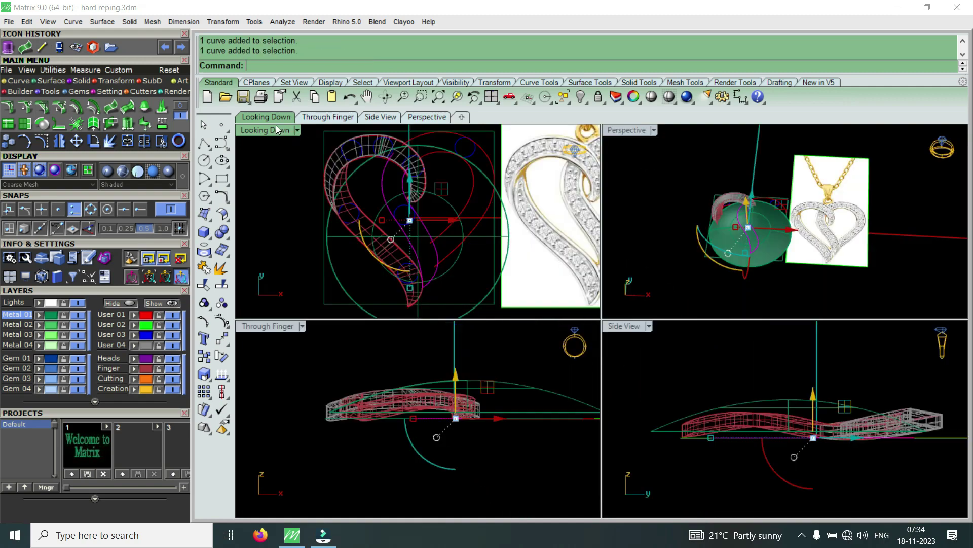
double_click(627, 130)
right_drag(625, 303, 575, 355)
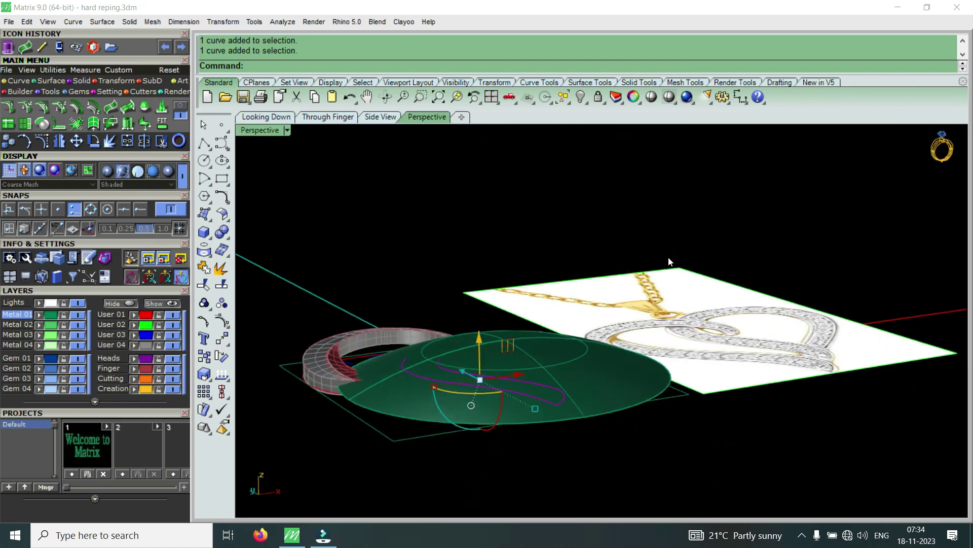
Project the selected rail curves onto the green dome surface
text(Pj)
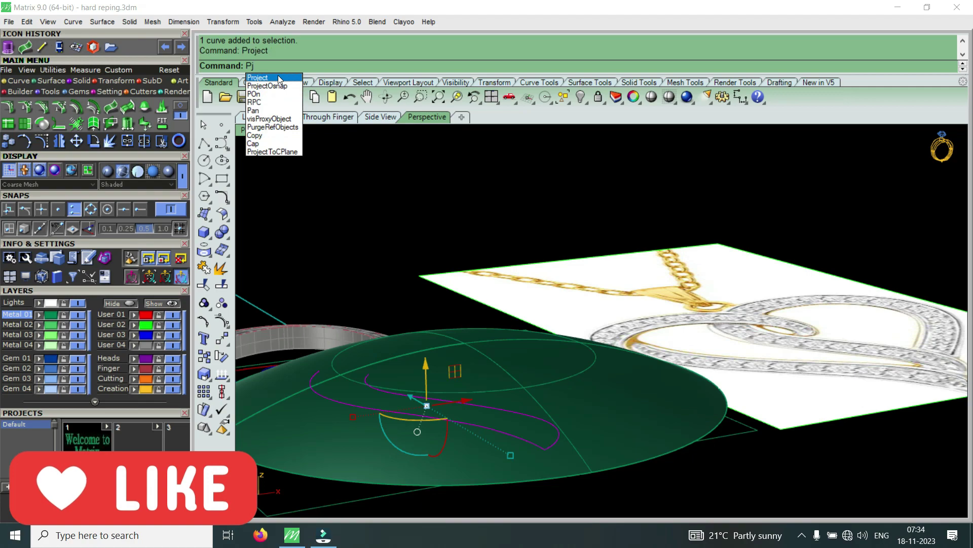
click(280, 80)
click(586, 381)
key(Return)
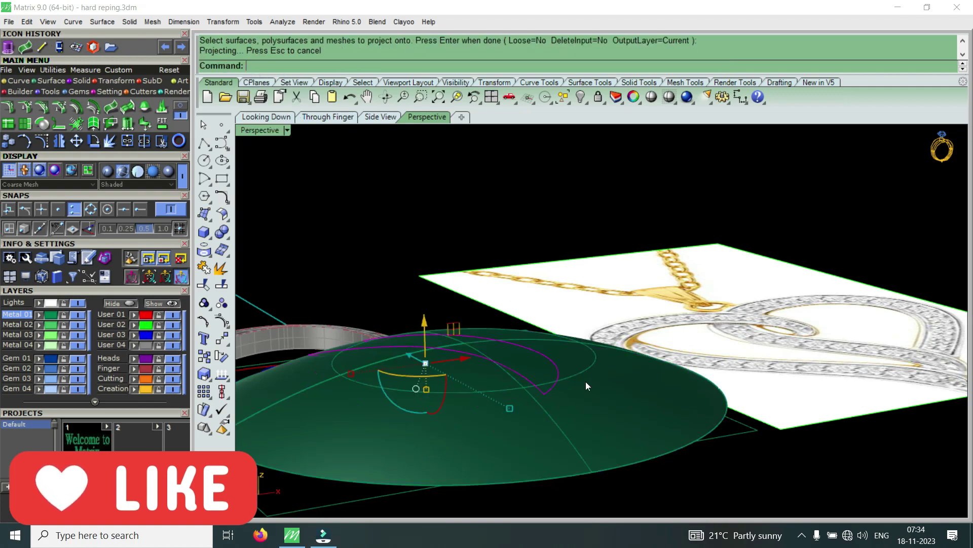
Move the dome left off the heart and select a projected rail curve
right_drag(683, 266, 623, 405)
click(622, 404)
drag(613, 373, 290, 364)
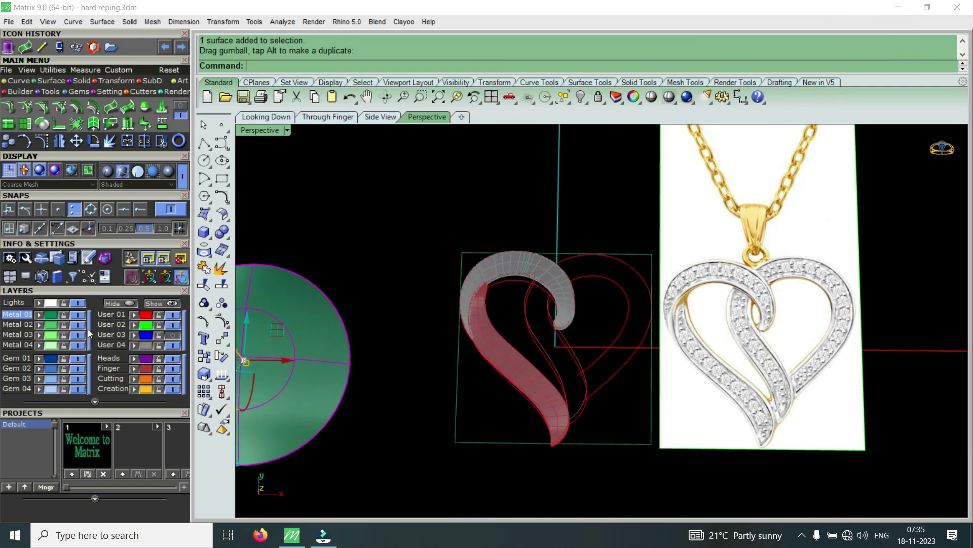
scroll(575, 326, up, 3)
mouse_move(575, 326)
right_down()
mouse_move(580, 204)
mouse_move(569, 299)
mouse_move(656, 374)
mouse_move(734, 283)
mouse_move(669, 361)
mouse_move(675, 244)
mouse_move(708, 276)
mouse_move(621, 304)
mouse_move(489, 218)
mouse_move(511, 366)
mouse_move(589, 363)
mouse_move(531, 273)
mouse_move(501, 311)
mouse_move(495, 264)
right_up()
click(506, 364)
text(Re)
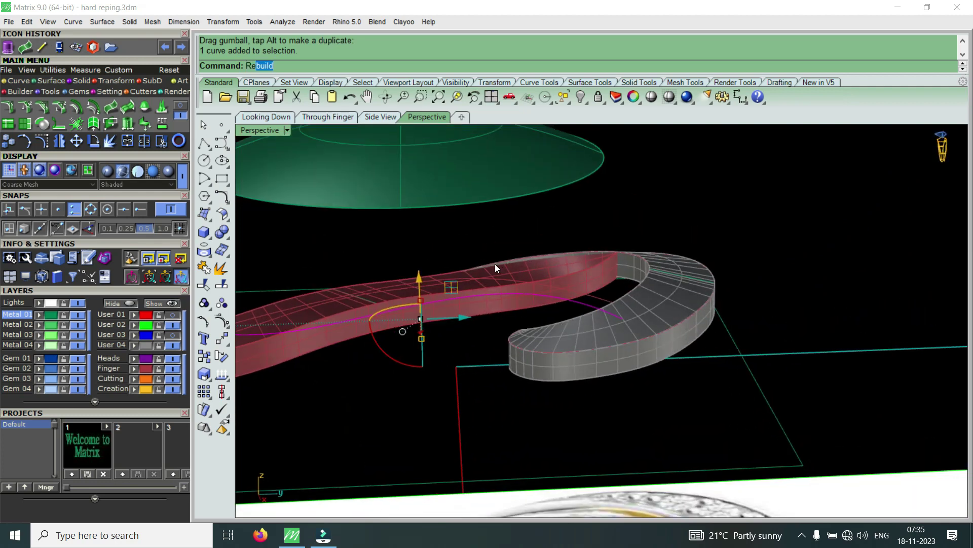
Rebuild both projected rail curves to 15 points at degree 3
key(Return)
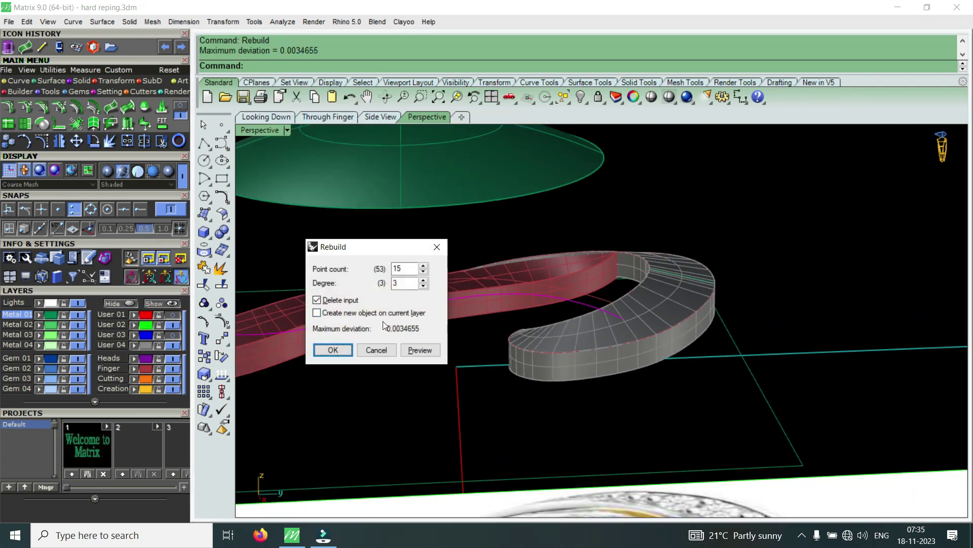
click(334, 358)
right_drag(550, 311, 596, 356)
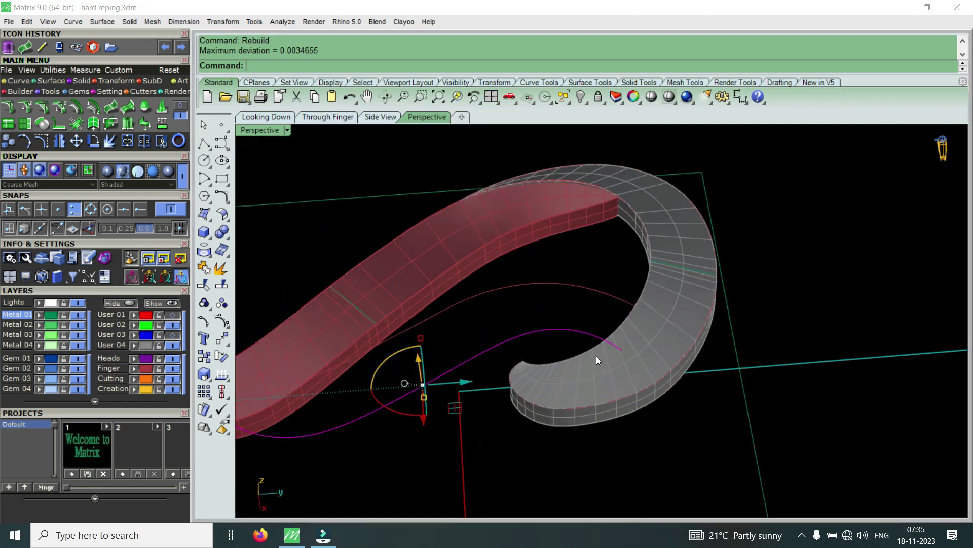
click(612, 300)
right_click(612, 299)
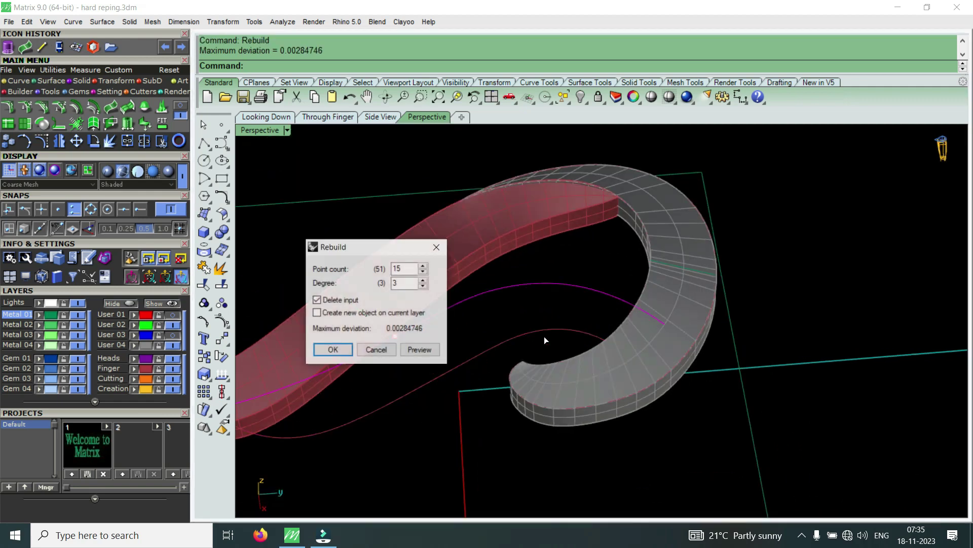
click(344, 349)
Orbit to the curl's inner edge and turn on the curve's control points
mouse_move(504, 373)
right_down()
mouse_move(833, 342)
mouse_move(641, 265)
right_up()
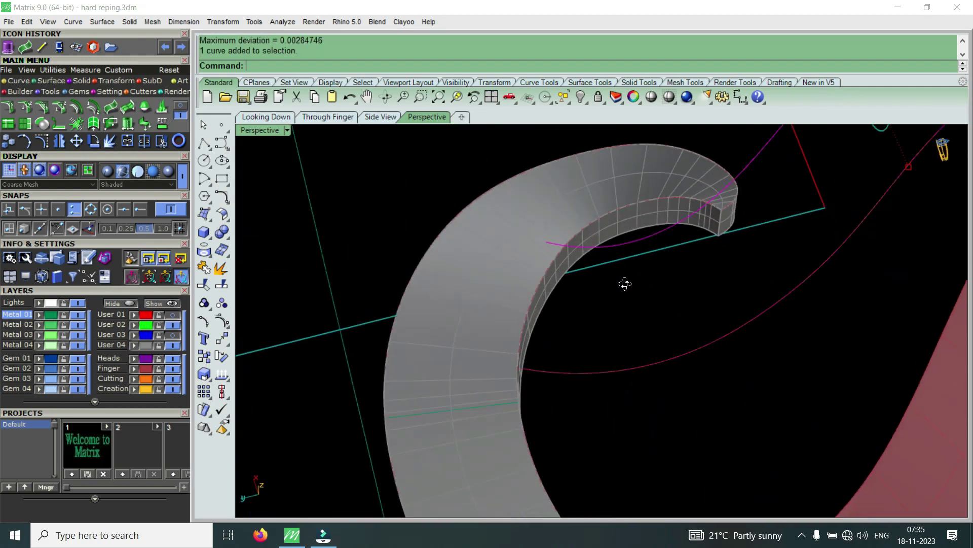
right_drag(625, 299, 625, 231)
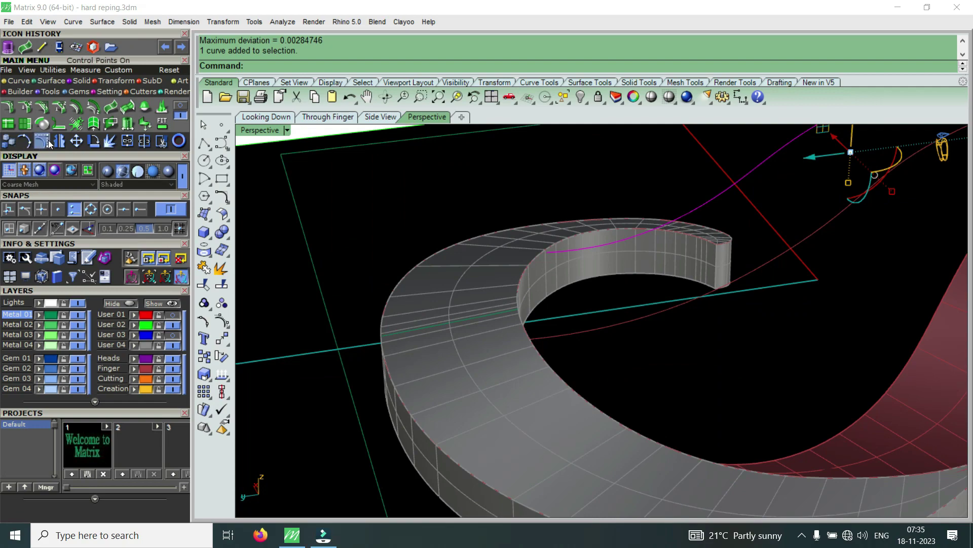
key(F10)
Switch the view to wireframe and move a curve point while inspecting the ring
right_drag(575, 286, 340, 159)
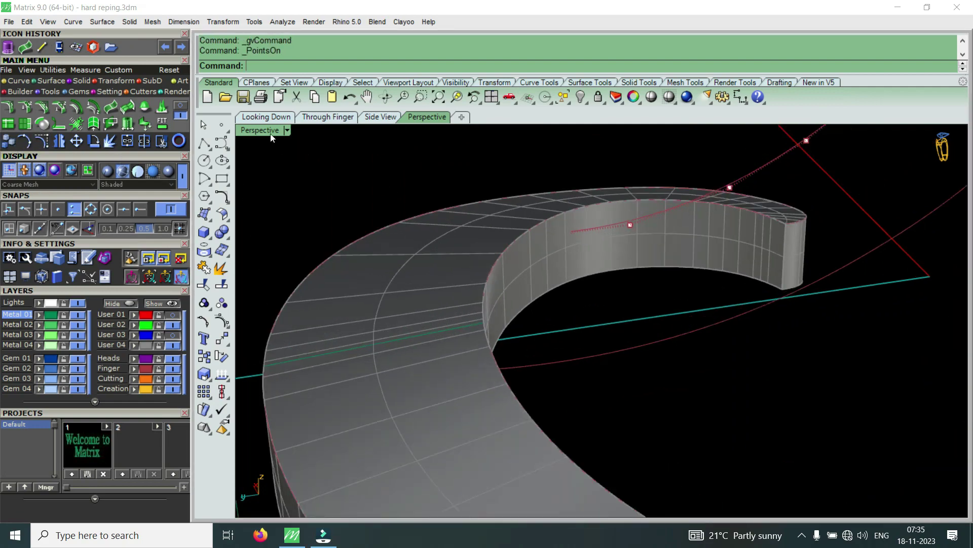
click(287, 130)
click(340, 38)
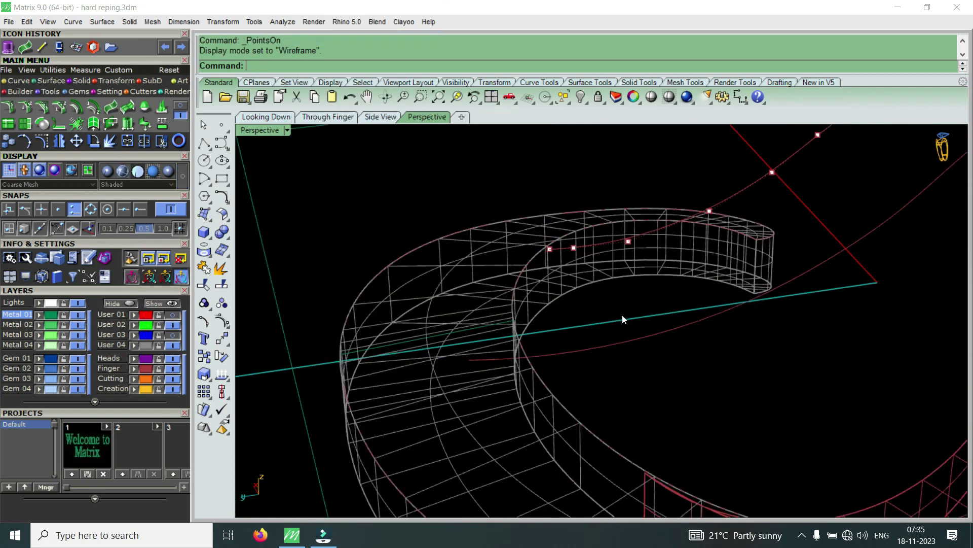
right_drag(629, 213, 629, 282)
scroll(609, 218, up, 4)
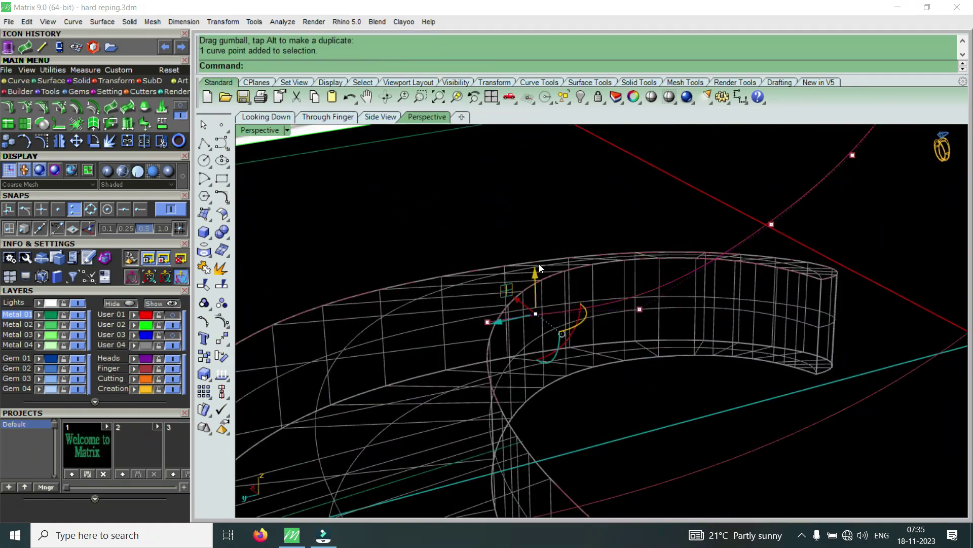
click(535, 273)
mouse_move(536, 285)
right_down()
mouse_move(681, 257)
mouse_move(687, 315)
right_up()
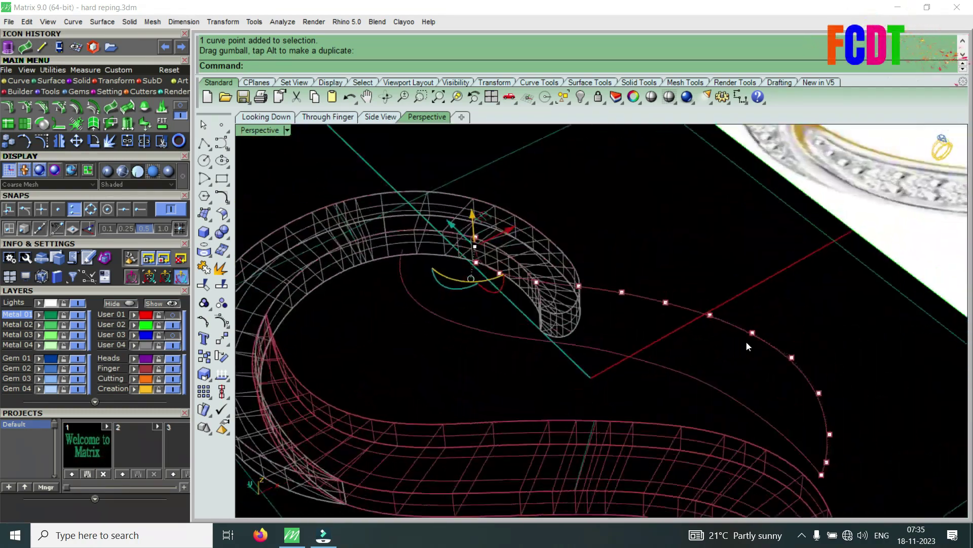
right_drag(687, 315, 810, 307)
scroll(810, 307, up, 3)
scroll(874, 298, up, 2)
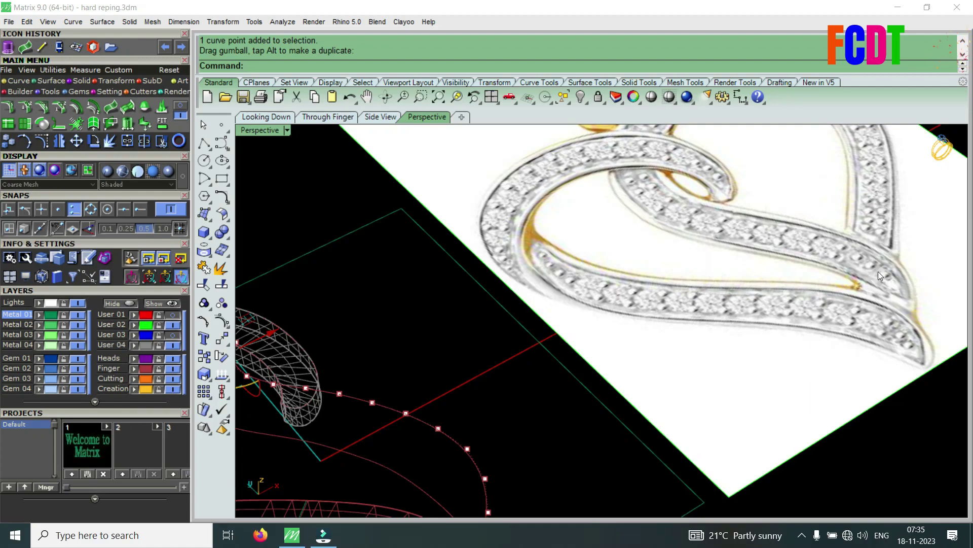
scroll(880, 275, down, 5)
mouse_move(610, 402)
right_down()
mouse_move(689, 337)
mouse_move(702, 365)
mouse_move(730, 303)
mouse_move(710, 314)
mouse_move(675, 284)
mouse_move(641, 343)
mouse_move(653, 352)
mouse_move(535, 279)
right_up()
scroll(490, 281, up, 2)
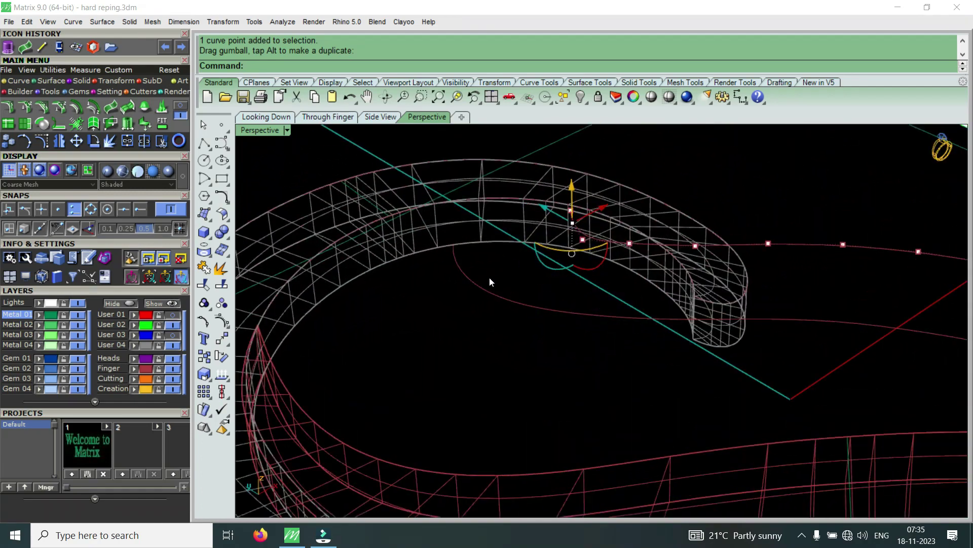
Show the curve's control points and select one, undoing an accidental move of the grey solid
click(45, 143)
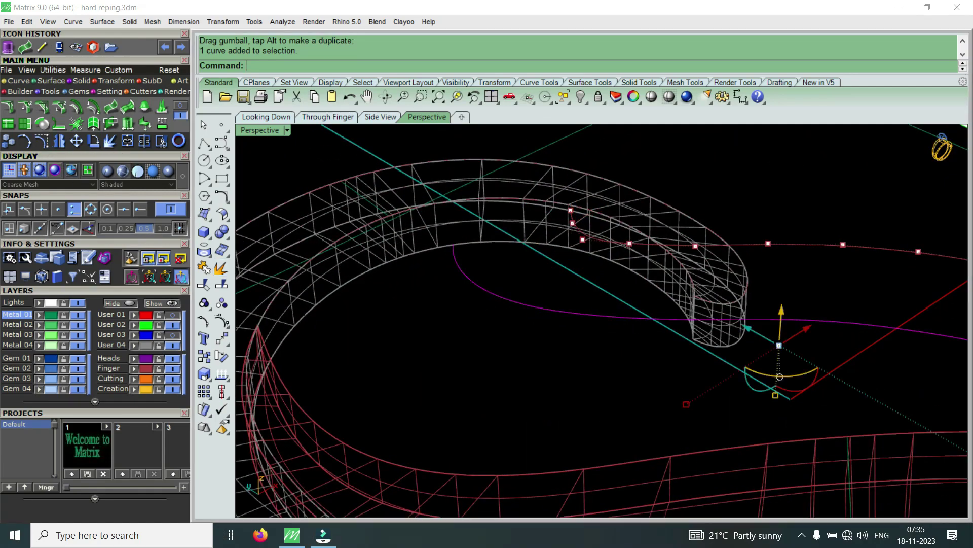
scroll(454, 245, up, 3)
scroll(405, 226, up, 2)
drag(408, 219, 507, 171)
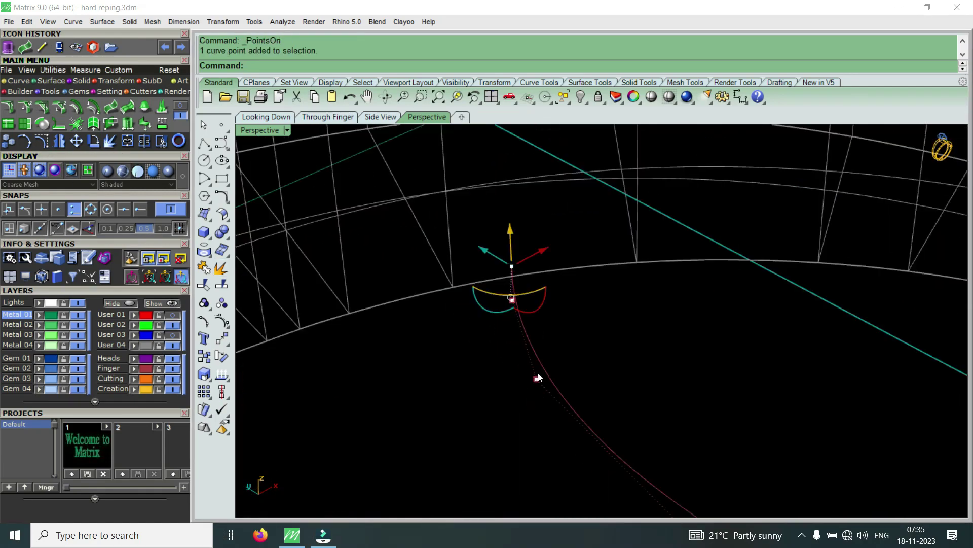
scroll(507, 173, down, 5)
mouse_move(580, 299)
right_down()
mouse_move(571, 235)
mouse_move(566, 271)
right_up()
drag(566, 270, 582, 216)
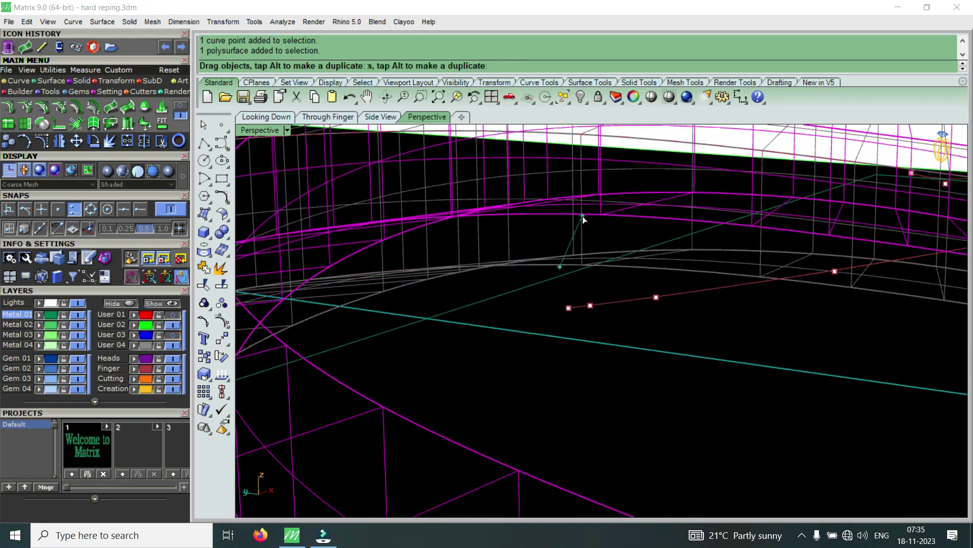
key(ctrl+z)
key(Escape)
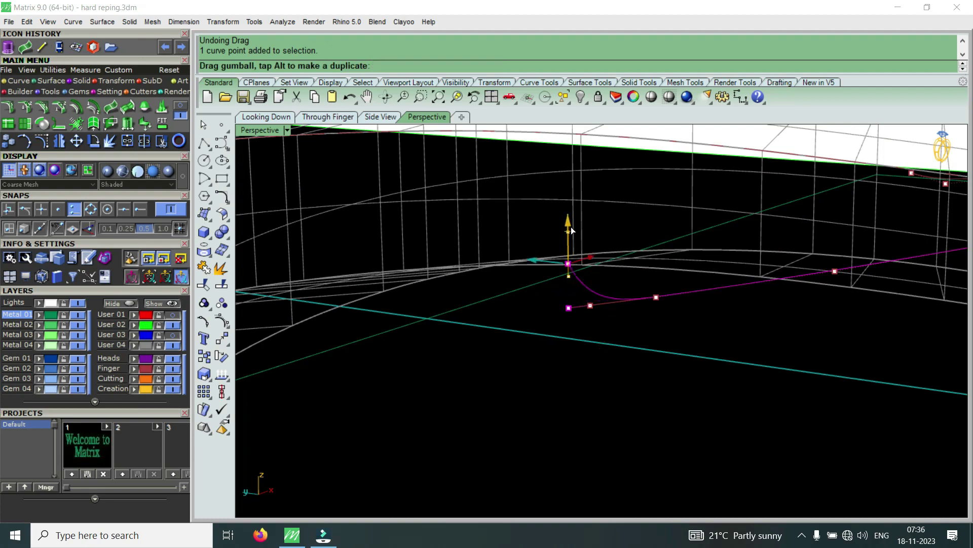
Drag the selected control point to reshape the inner rail curve
mouse_move(604, 246)
right_down()
mouse_move(556, 359)
mouse_move(643, 343)
mouse_move(507, 410)
mouse_move(467, 475)
right_up()
mouse_move(578, 303)
right_down()
mouse_move(522, 319)
mouse_move(568, 261)
mouse_move(533, 282)
right_up()
drag(543, 261, 548, 281)
right_drag(549, 281, 631, 382)
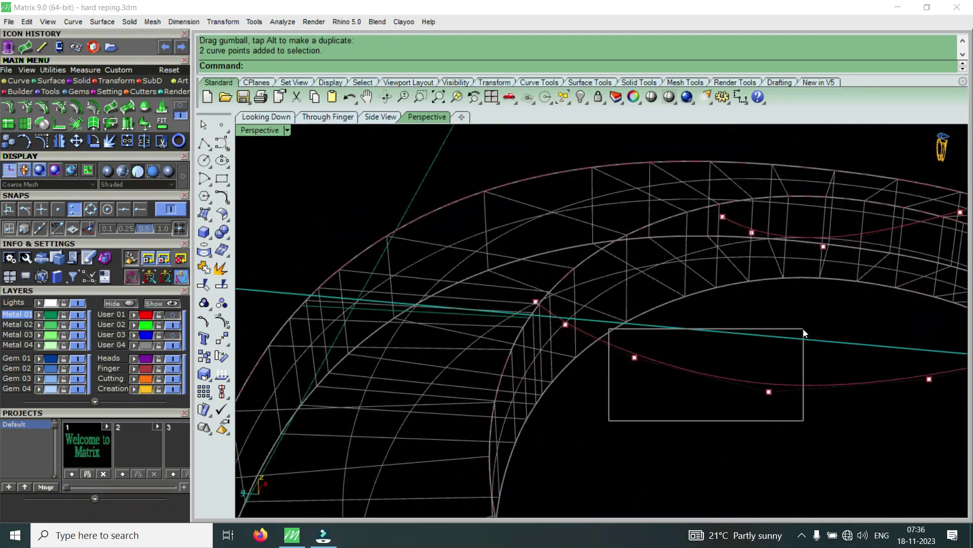
mouse_move(638, 297)
right_down()
mouse_move(658, 280)
mouse_move(759, 269)
mouse_move(730, 349)
mouse_move(677, 375)
right_up()
Lower two control points near the band end along Z, check the height, and select the inner rail
drag(814, 287, 806, 291)
right_drag(807, 290, 780, 254)
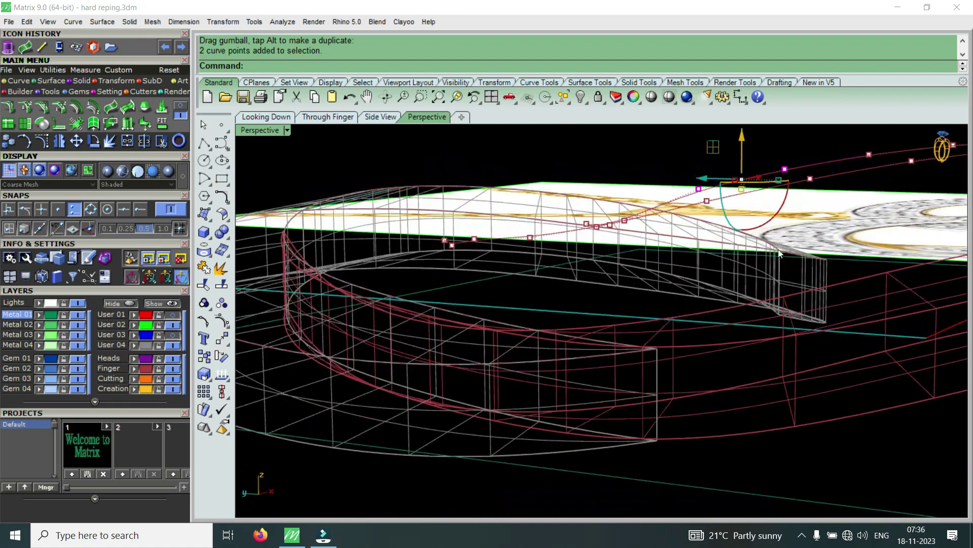
drag(743, 135, 755, 145)
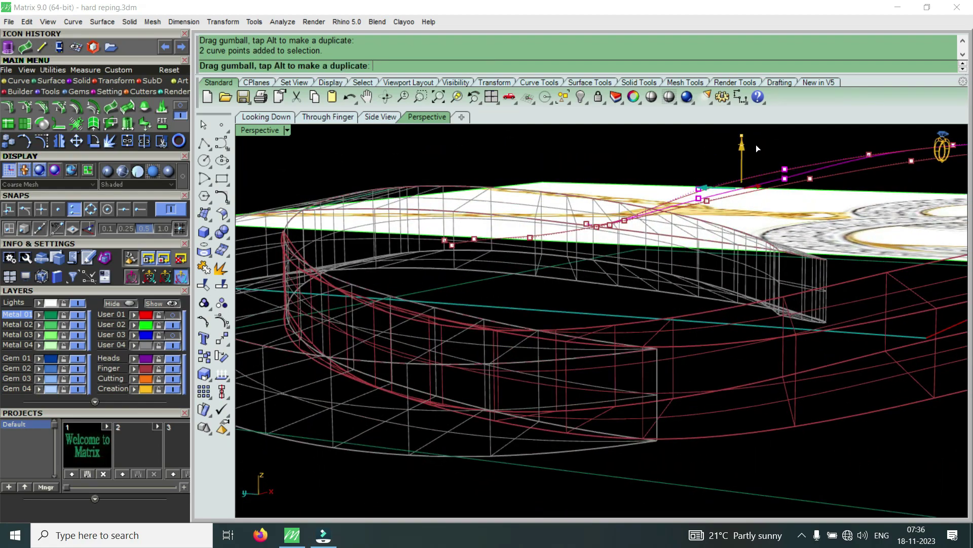
right_drag(684, 189, 783, 292)
mouse_move(866, 253)
right_down()
mouse_move(842, 209)
mouse_move(845, 151)
mouse_move(722, 207)
mouse_move(676, 279)
mouse_move(713, 333)
mouse_move(783, 274)
mouse_move(663, 316)
mouse_move(666, 363)
mouse_move(513, 303)
mouse_move(531, 303)
right_up()
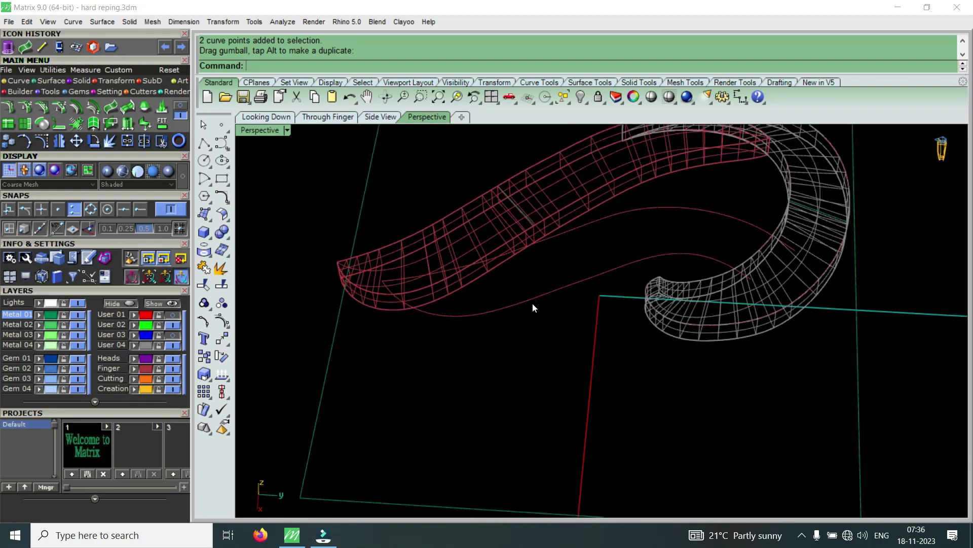
click(532, 303)
text(Re)
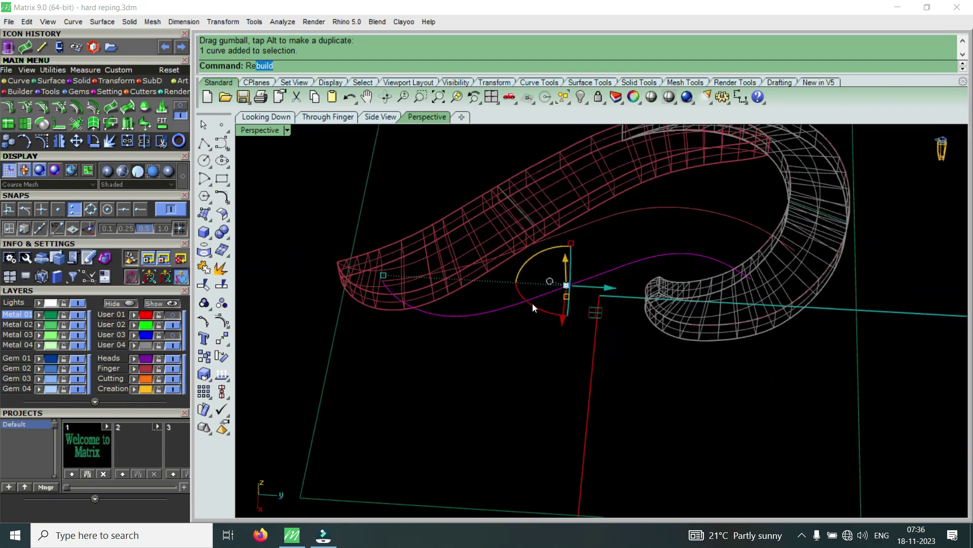
Rebuild both rail curves to 12 points at degree 3
key(Return)
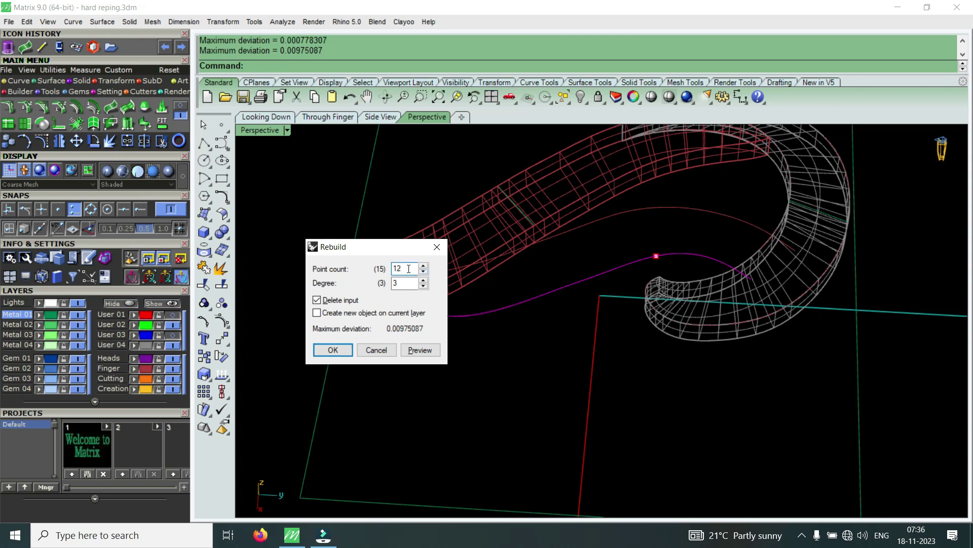
click(347, 351)
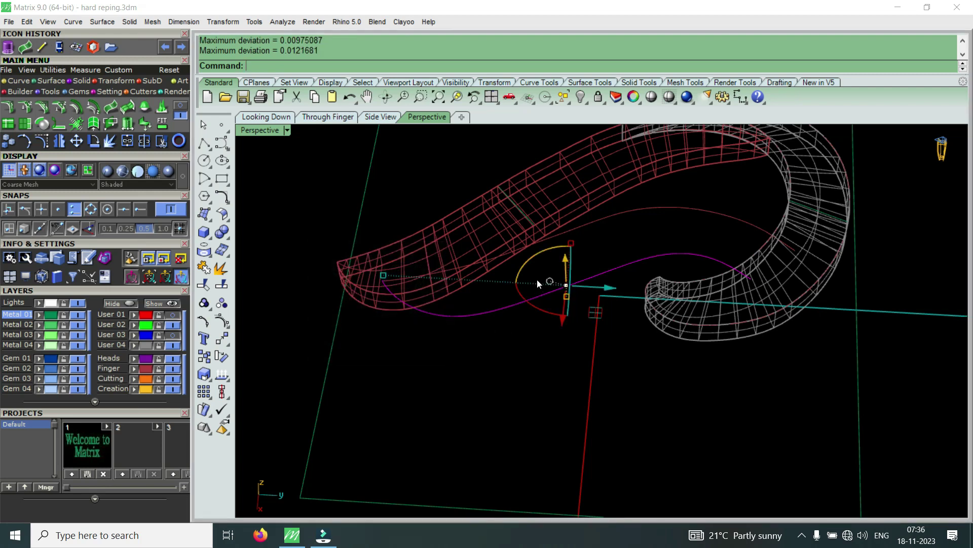
key(Return)
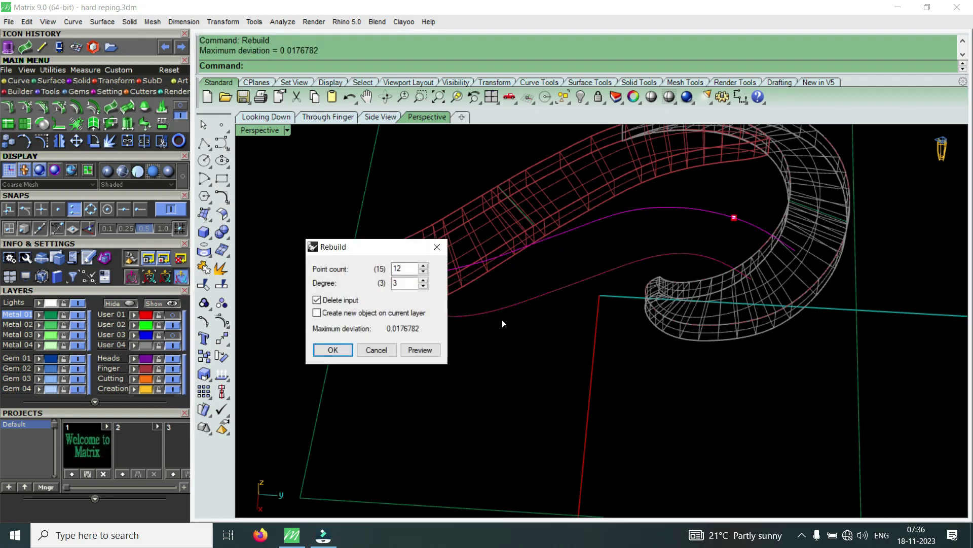
click(347, 350)
Set the construction plane to the view and rotate both rail curves into place
mouse_move(430, 340)
right_down()
mouse_move(545, 215)
mouse_move(548, 365)
mouse_move(528, 275)
right_up()
drag(476, 264, 450, 320)
mouse_move(504, 347)
right_down()
mouse_move(582, 390)
mouse_move(579, 234)
right_up()
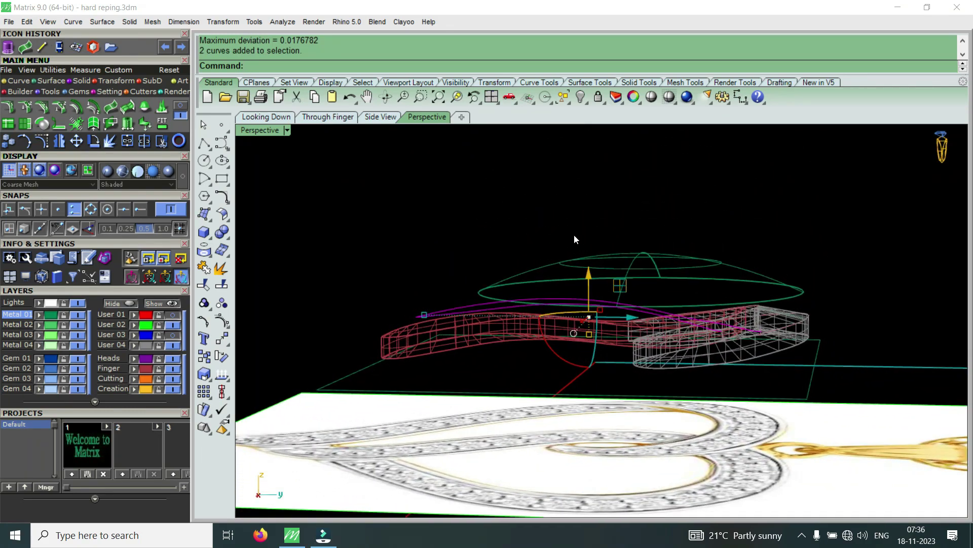
click(76, 48)
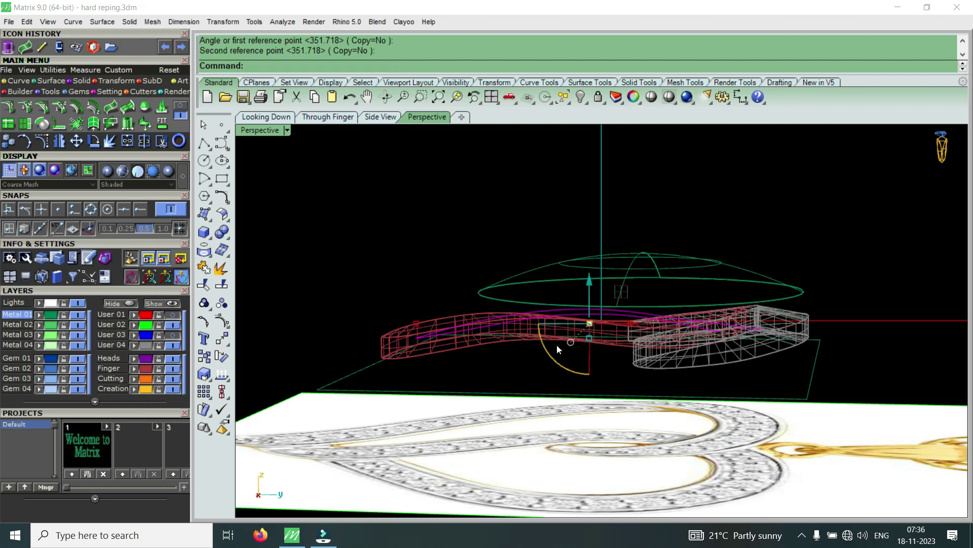
key(Escape)
key(Return)
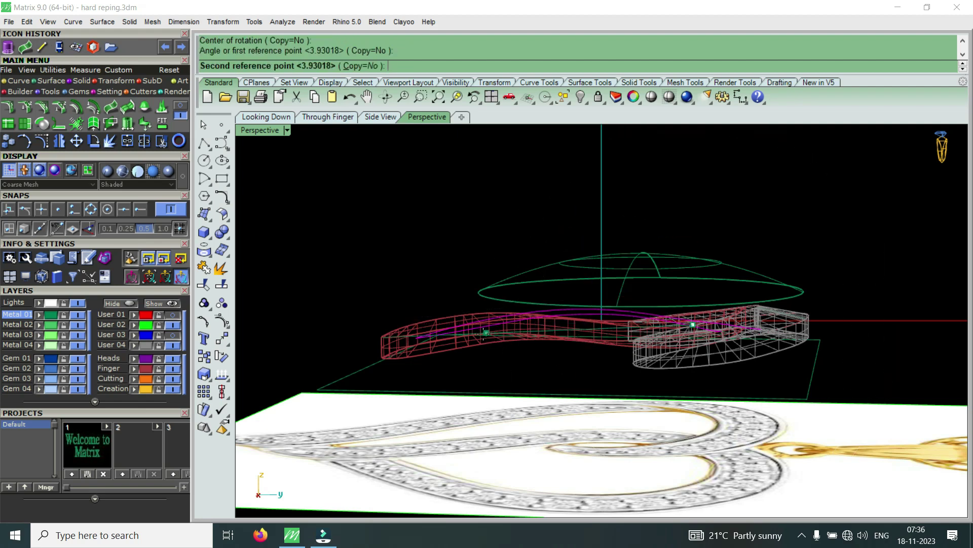
click(486, 334)
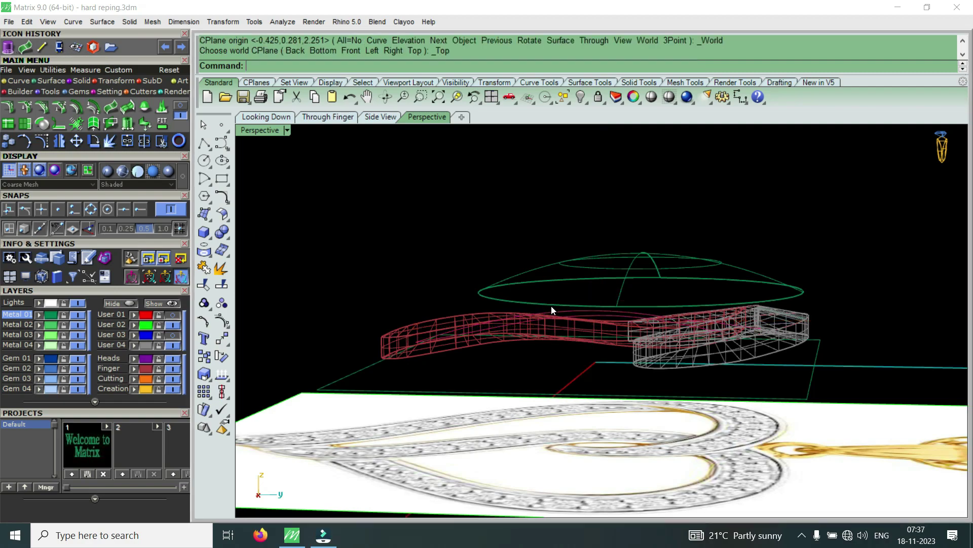
Show the control points of one rotated rail curve
mouse_move(509, 278)
right_down()
mouse_move(559, 279)
mouse_move(624, 250)
mouse_move(636, 260)
mouse_move(475, 305)
mouse_move(421, 261)
mouse_move(627, 337)
mouse_move(582, 321)
mouse_move(497, 332)
mouse_move(645, 397)
mouse_move(583, 325)
mouse_move(766, 304)
mouse_move(804, 257)
mouse_move(745, 259)
mouse_move(807, 364)
mouse_move(781, 324)
right_up()
click(766, 304)
click(45, 144)
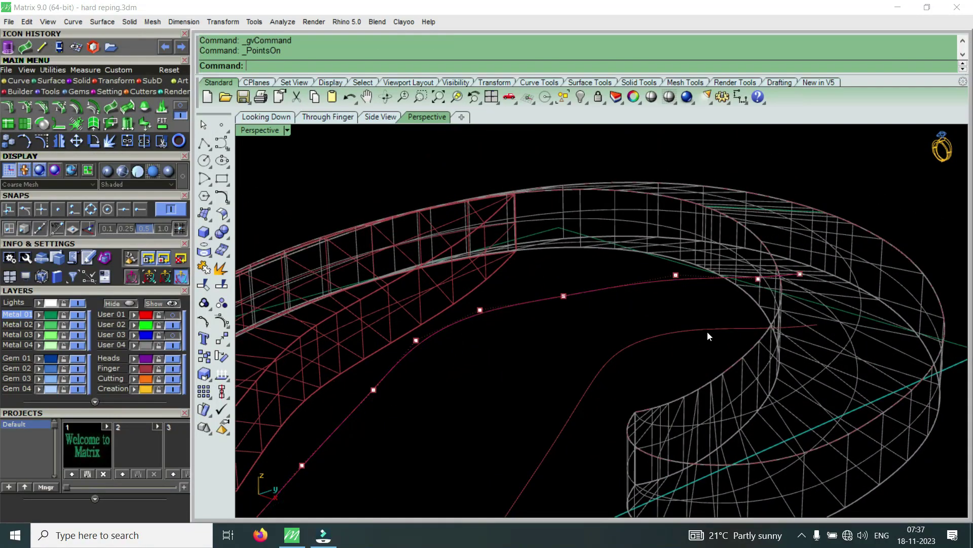
Show the projected rail's control points and nudge the first window-selected pair along the band
right_drag(707, 331, 628, 307)
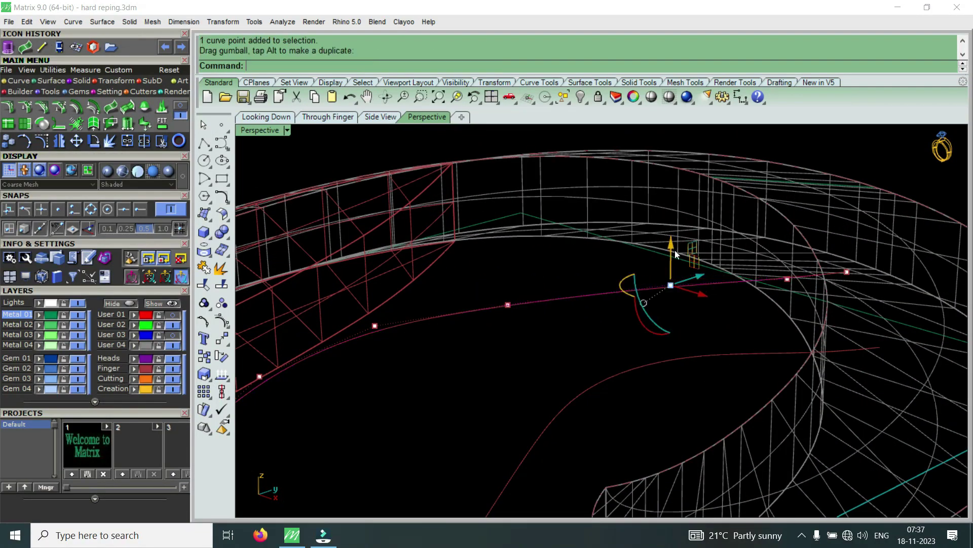
mouse_move(676, 253)
right_down()
mouse_move(728, 235)
mouse_move(689, 288)
mouse_move(556, 333)
mouse_move(521, 324)
mouse_move(512, 276)
mouse_move(451, 289)
mouse_move(660, 283)
mouse_move(501, 250)
mouse_move(474, 265)
mouse_move(452, 248)
mouse_move(445, 293)
right_up()
scroll(728, 234, up, 5)
scroll(552, 354, up, 3)
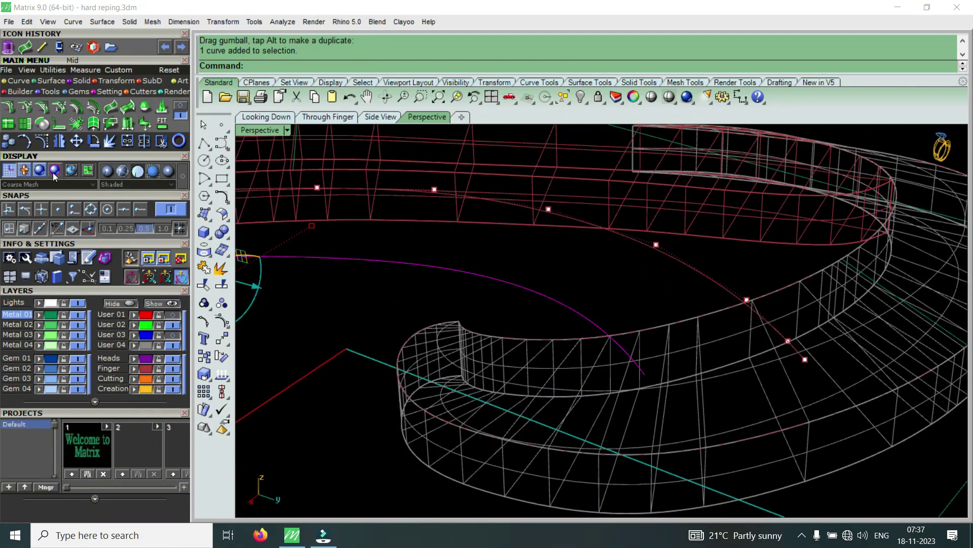
click(45, 144)
mouse_move(567, 314)
right_down()
mouse_move(560, 252)
mouse_move(582, 297)
mouse_move(390, 298)
right_up()
drag(436, 314, 597, 263)
right_drag(597, 262, 501, 238)
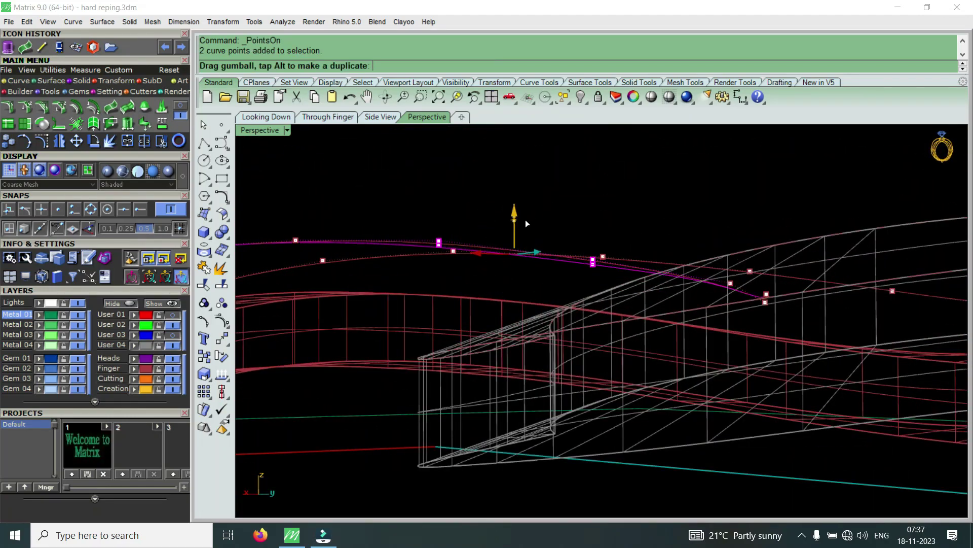
drag(518, 220, 537, 227)
mouse_move(537, 227)
right_down()
mouse_move(638, 260)
mouse_move(632, 340)
right_up()
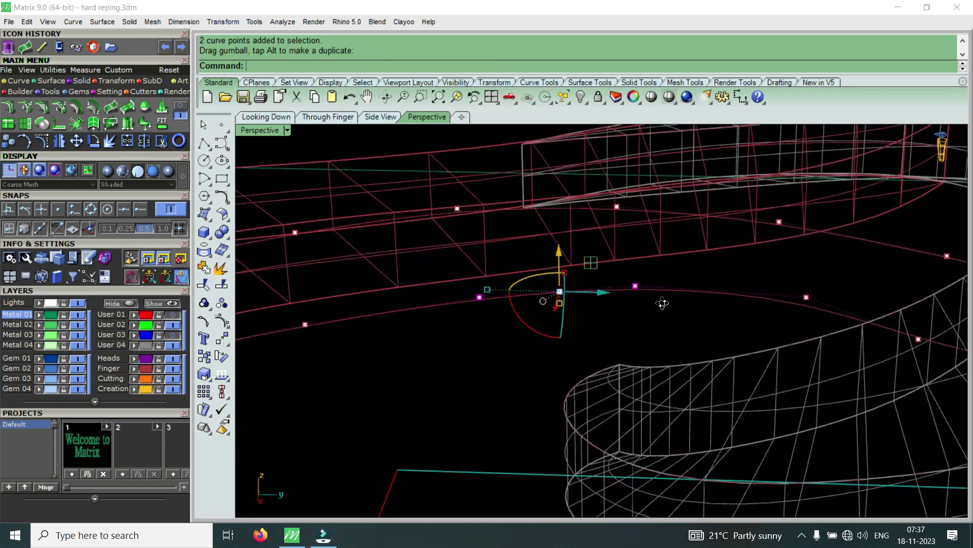
Shift single rail control points one at a time to follow the red band's edge
drag(688, 281, 686, 277)
right_drag(687, 277, 632, 228)
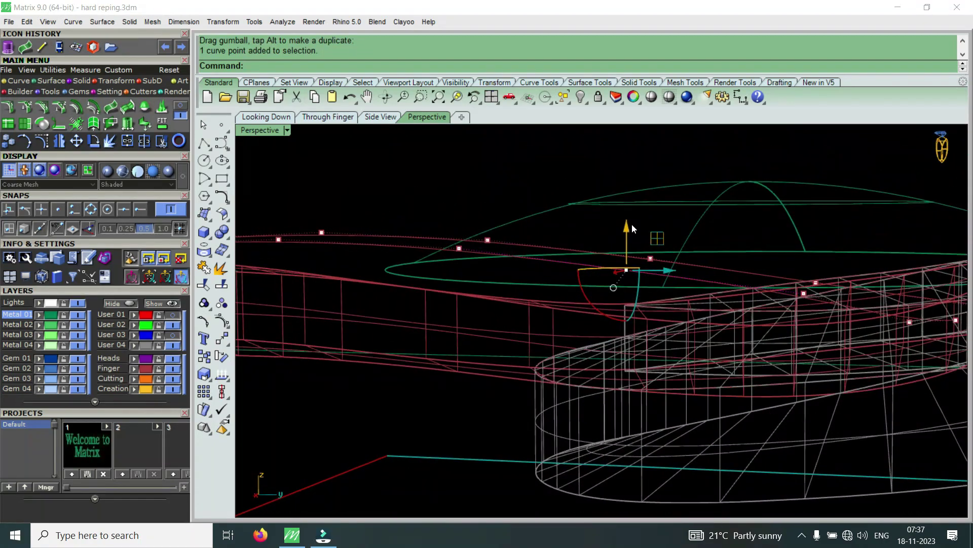
drag(626, 231, 634, 230)
right_drag(634, 230, 735, 313)
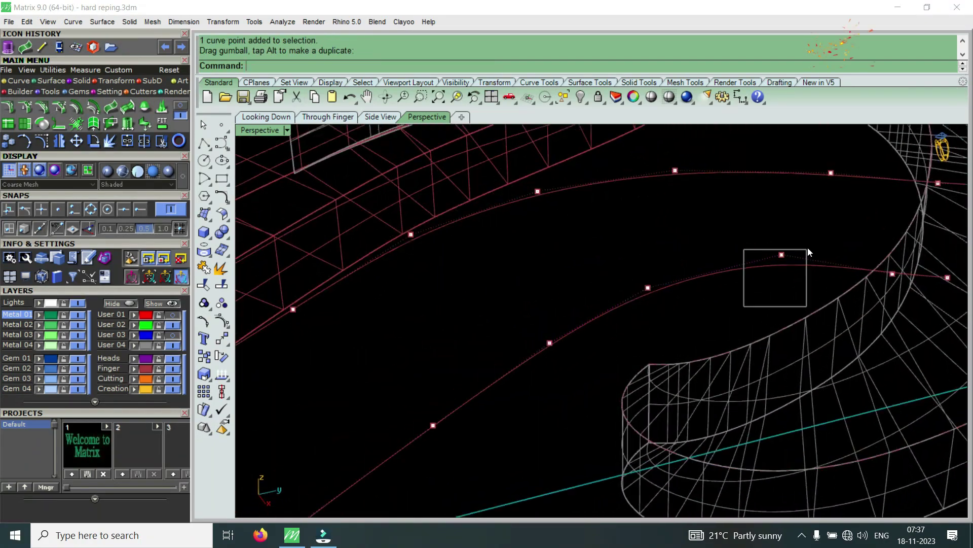
drag(803, 255, 802, 257)
mouse_move(803, 256)
right_down()
mouse_move(807, 235)
mouse_move(843, 230)
mouse_move(696, 226)
mouse_move(715, 321)
mouse_move(613, 320)
mouse_move(617, 246)
mouse_move(670, 244)
mouse_move(669, 311)
mouse_move(510, 378)
right_up()
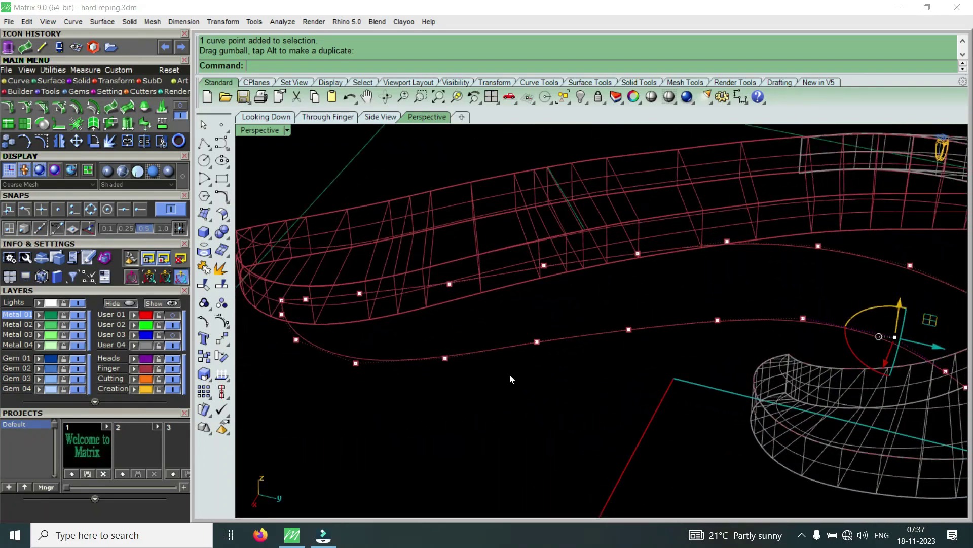
drag(510, 379, 674, 306)
mouse_move(675, 306)
right_down()
mouse_move(646, 243)
mouse_move(578, 266)
mouse_move(561, 344)
mouse_move(536, 391)
right_up()
click(578, 266)
Move a pair of rail control points vertically, then shift another selected pair
drag(710, 315, 710, 315)
mouse_move(710, 316)
right_down()
mouse_move(583, 251)
mouse_move(617, 256)
mouse_move(645, 289)
mouse_move(664, 376)
right_up()
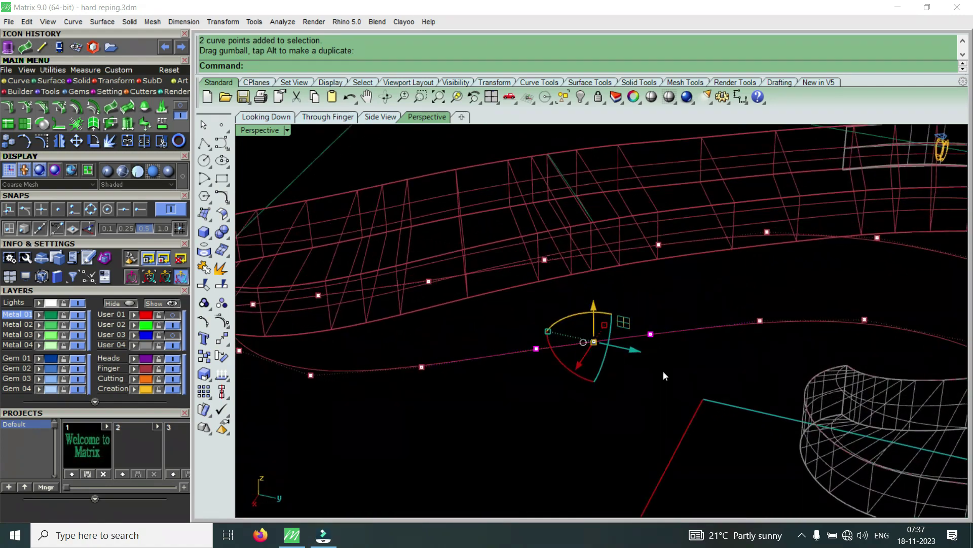
mouse_move(789, 303)
right_down()
mouse_move(745, 228)
mouse_move(698, 263)
mouse_move(739, 384)
right_up()
click(681, 252)
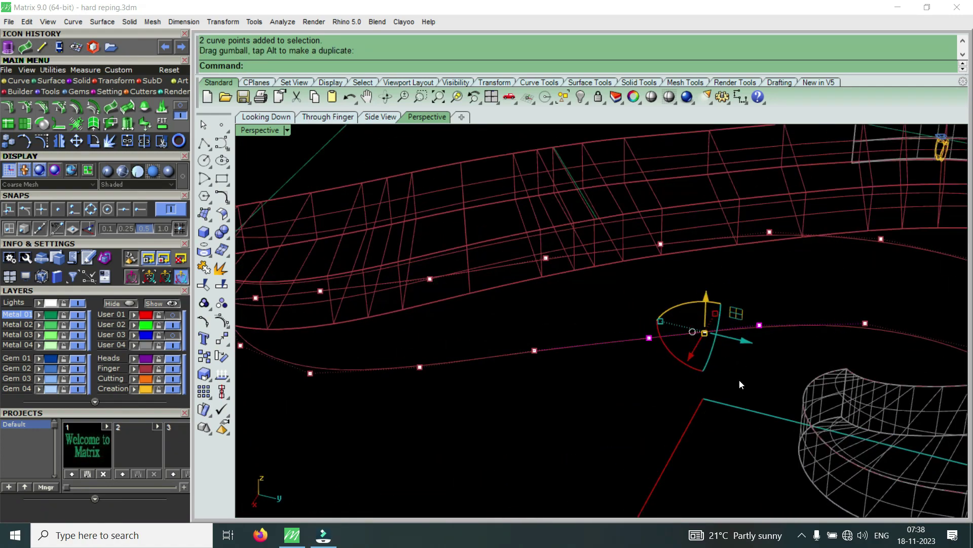
mouse_move(844, 303)
right_down()
mouse_move(821, 226)
mouse_move(753, 251)
right_up()
click(753, 251)
scroll(741, 275, up, 2)
drag(646, 246, 832, 297)
drag(740, 247, 757, 251)
Reposition another pair of rail points against the reference plane and select two more
mouse_move(696, 251)
right_down()
mouse_move(702, 264)
mouse_move(667, 262)
mouse_move(673, 319)
mouse_move(798, 316)
mouse_move(873, 284)
right_up()
scroll(873, 284, up, 5)
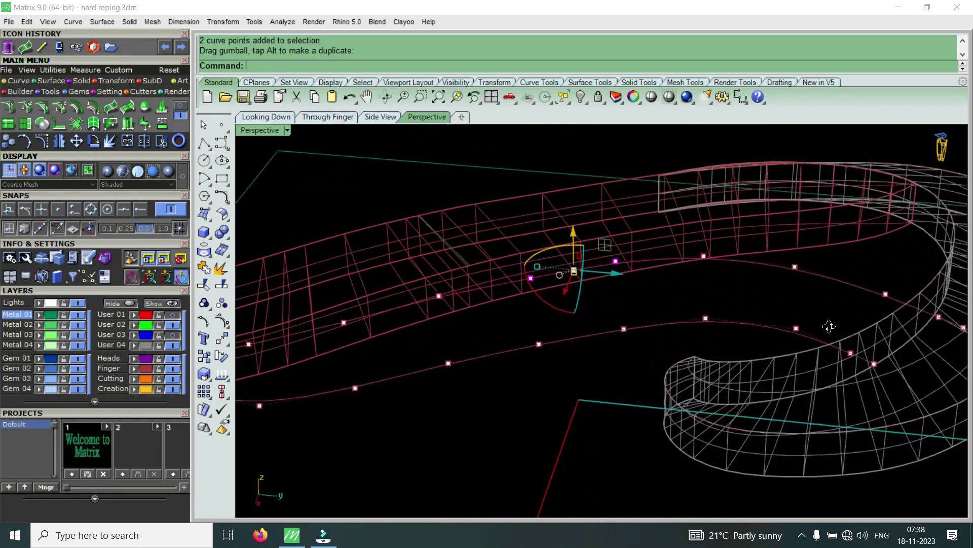
scroll(873, 284, up, 5)
drag(654, 304, 870, 226)
right_drag(816, 270, 783, 294)
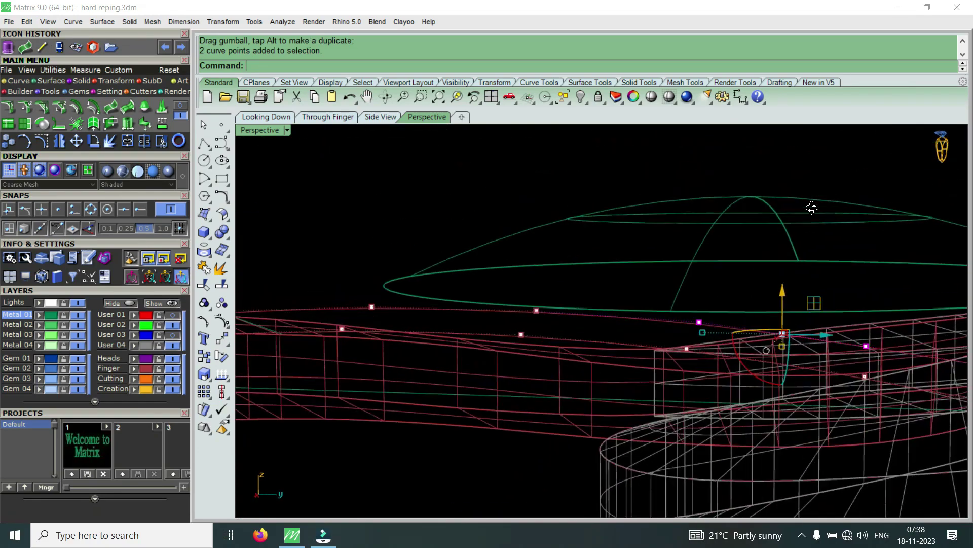
drag(783, 294, 793, 296)
mouse_move(792, 296)
right_down()
mouse_move(629, 266)
mouse_move(682, 255)
mouse_move(557, 284)
mouse_move(456, 324)
mouse_move(381, 263)
mouse_move(396, 250)
mouse_move(413, 311)
mouse_move(476, 320)
right_up()
scroll(429, 346, up, 5)
drag(570, 273, 426, 256)
mouse_move(426, 256)
right_down()
mouse_move(655, 284)
mouse_move(610, 202)
mouse_move(579, 243)
mouse_move(583, 233)
mouse_move(564, 226)
mouse_move(648, 221)
mouse_move(624, 294)
mouse_move(817, 315)
mouse_move(710, 284)
mouse_move(569, 312)
mouse_move(634, 287)
mouse_move(608, 284)
right_up()
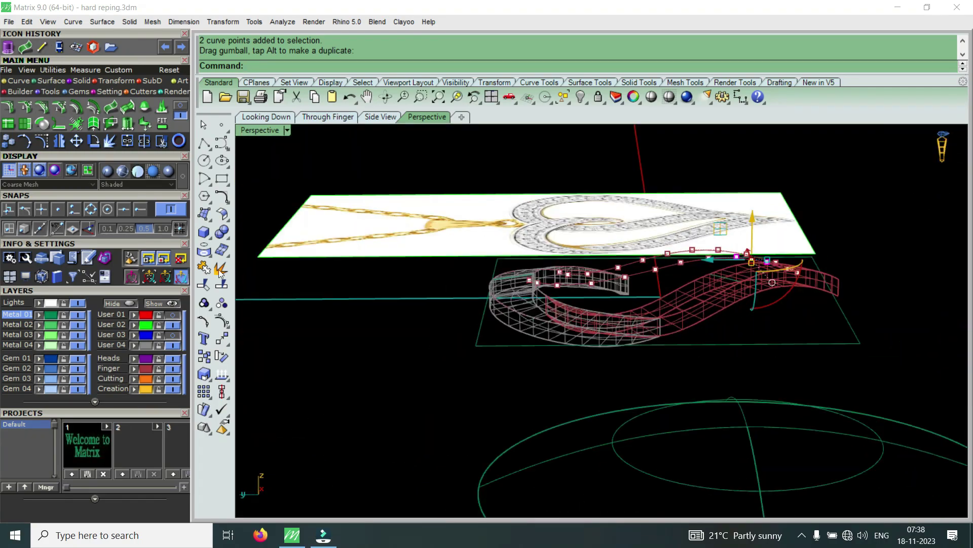
Hide the pendant reference image and select a control point on the rail curve
click(166, 323)
scroll(588, 299, up, 5)
scroll(588, 304, up, 5)
mouse_move(604, 278)
right_down()
mouse_move(646, 278)
mouse_move(537, 293)
mouse_move(512, 287)
mouse_move(463, 313)
mouse_move(597, 298)
mouse_move(691, 263)
mouse_move(659, 266)
mouse_move(664, 274)
mouse_move(687, 254)
right_up()
click(688, 305)
right_drag(688, 305, 707, 266)
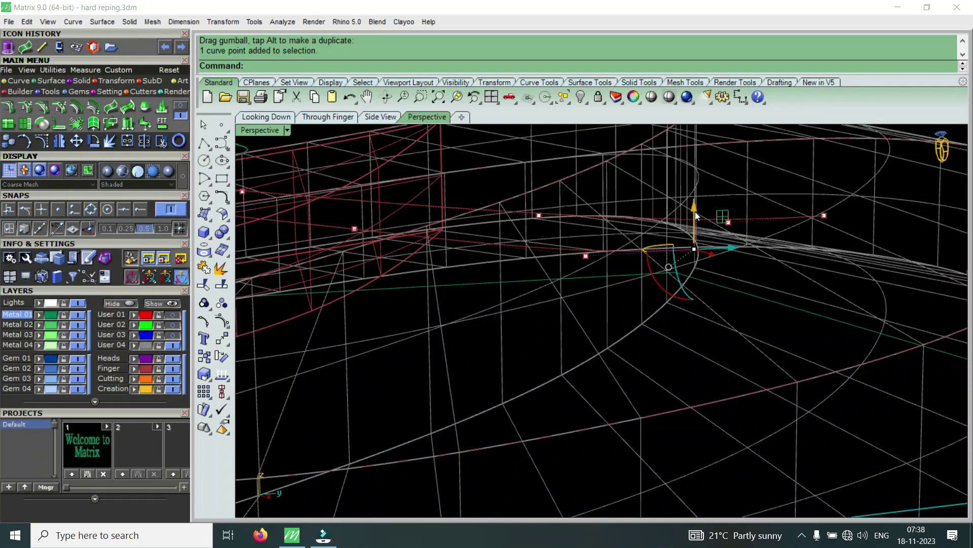
click(708, 266)
scroll(691, 278, down, 3)
scroll(735, 282, down, 3)
scroll(764, 286, up, 2)
scroll(764, 286, up, 2)
scroll(751, 294, up, 2)
Select a group of three rail control points by the shank, check them, then deselect
click(696, 284)
mouse_move(741, 311)
right_down()
mouse_move(677, 234)
mouse_move(667, 273)
mouse_move(557, 315)
right_up()
click(678, 236)
scroll(663, 250, down, 2)
right_drag(662, 251, 617, 225)
right_drag(673, 264, 712, 271)
scroll(663, 272, up, 2)
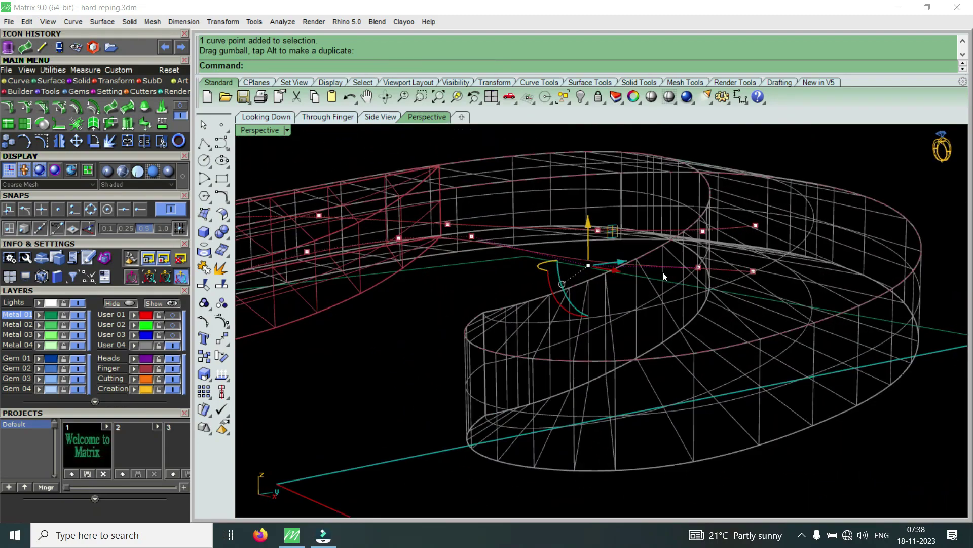
scroll(663, 272, up, 2)
scroll(559, 303, up, 2)
drag(557, 302, 766, 247)
right_drag(765, 247, 690, 231)
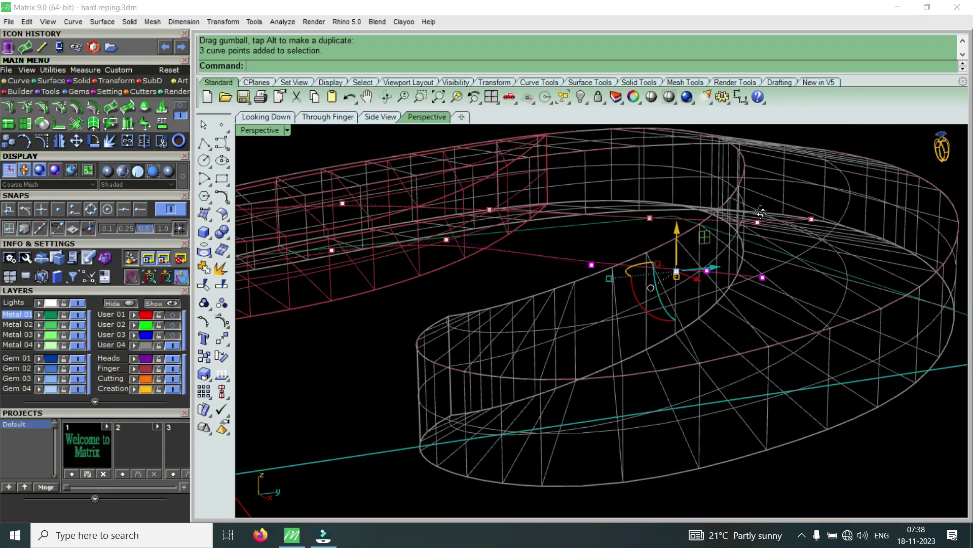
key(Escape)
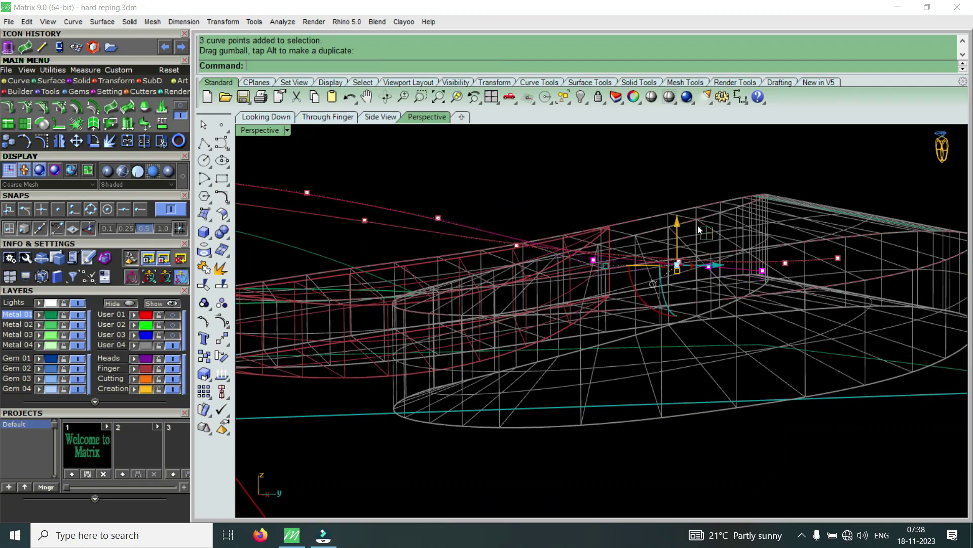
Select two rail control points near the swirl's inner end
right_drag(698, 225, 782, 237)
scroll(751, 269, up, 1)
scroll(746, 274, up, 2)
scroll(735, 282, up, 2)
drag(733, 288, 804, 257)
scroll(796, 238, down, 3)
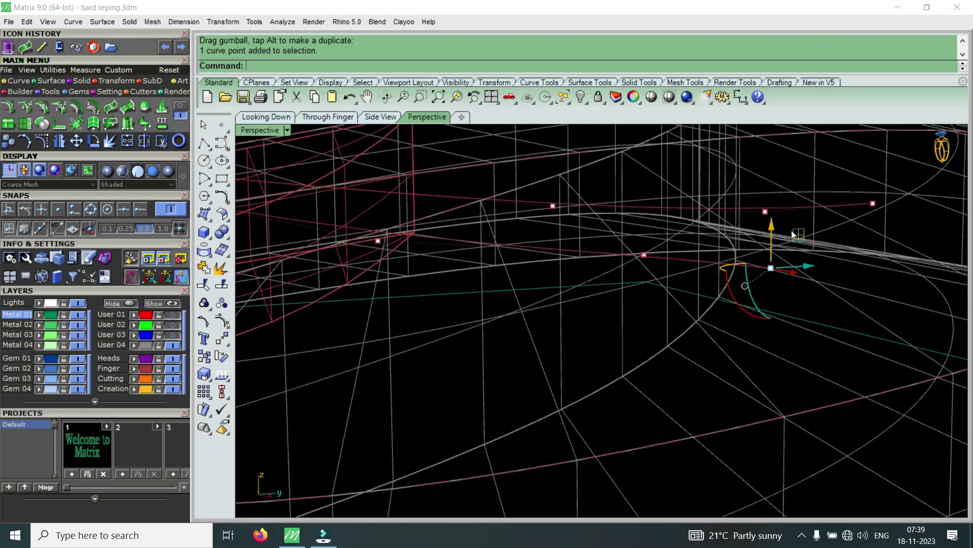
mouse_move(792, 223)
right_down()
mouse_move(722, 242)
mouse_move(651, 222)
mouse_move(750, 246)
right_up()
scroll(881, 235, up, 3)
drag(819, 272, 915, 222)
scroll(908, 233, down, 5)
mouse_move(898, 244)
right_down()
mouse_move(886, 269)
mouse_move(790, 289)
mouse_move(753, 279)
mouse_move(705, 342)
mouse_move(565, 261)
mouse_move(596, 241)
mouse_move(661, 257)
mouse_move(671, 343)
mouse_move(586, 222)
right_up()
Pick a different rail control point and nudge it slightly to smooth the curve
click(590, 276)
click(593, 272)
drag(615, 207, 697, 281)
mouse_move(698, 280)
right_down()
mouse_move(679, 237)
mouse_move(668, 261)
right_up()
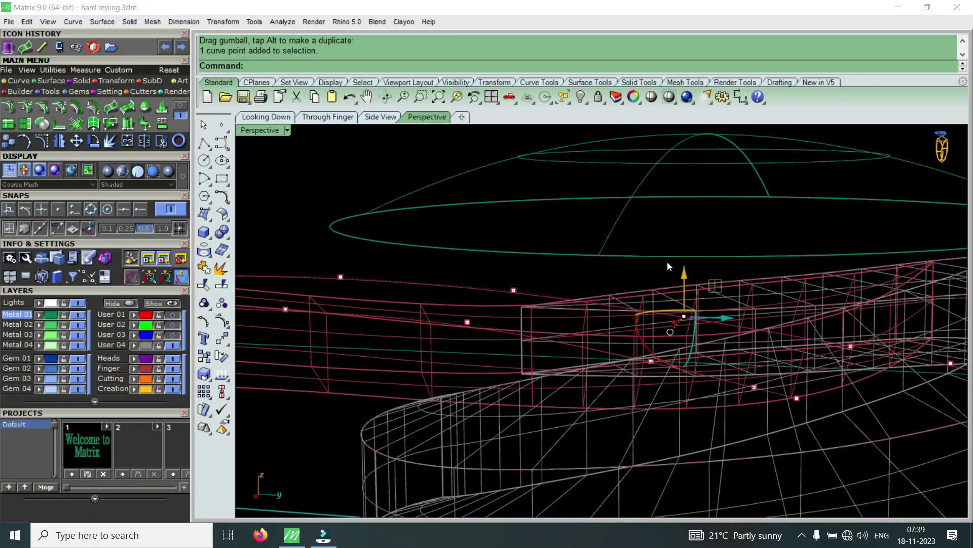
drag(689, 269, 694, 270)
mouse_move(697, 269)
right_down()
mouse_move(831, 288)
mouse_move(701, 284)
right_up()
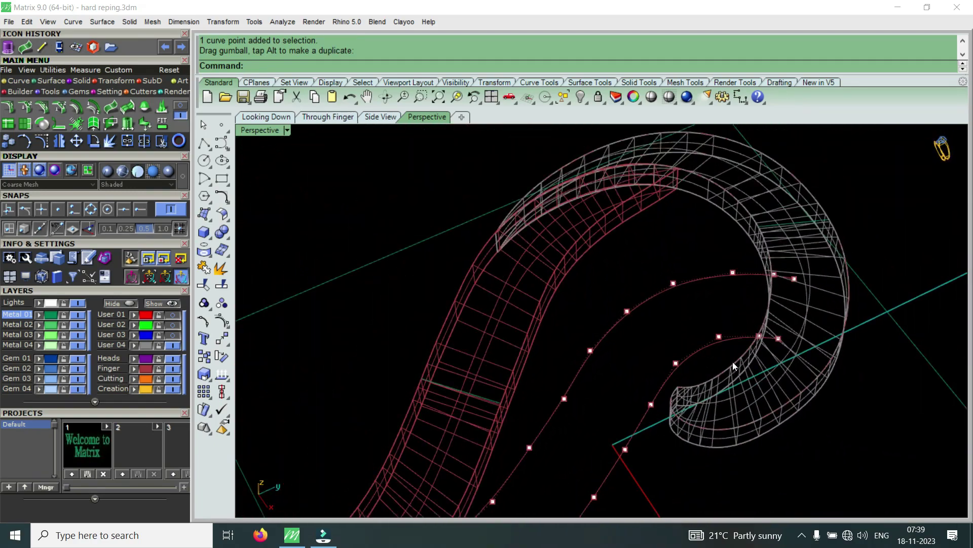
scroll(701, 284, up, 3)
scroll(788, 309, up, 3)
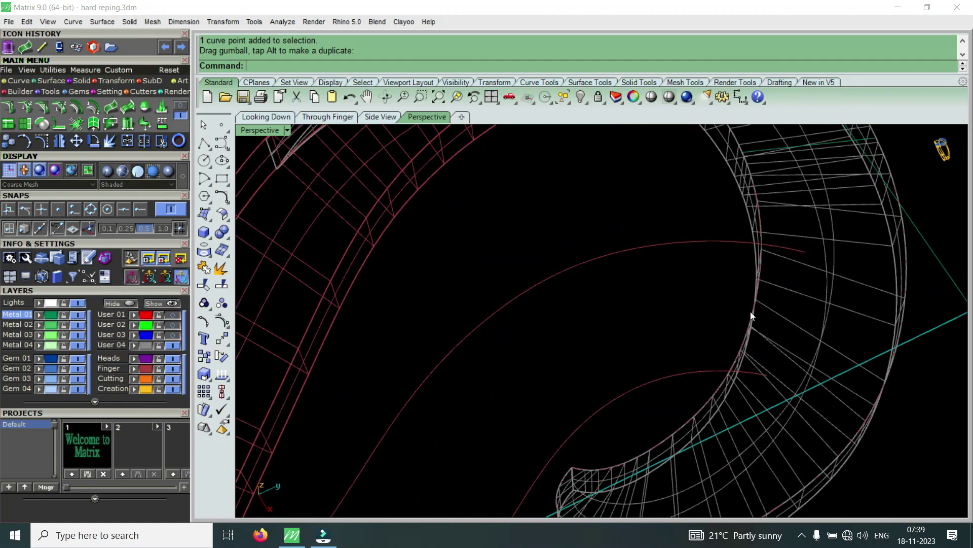
click(93, 123)
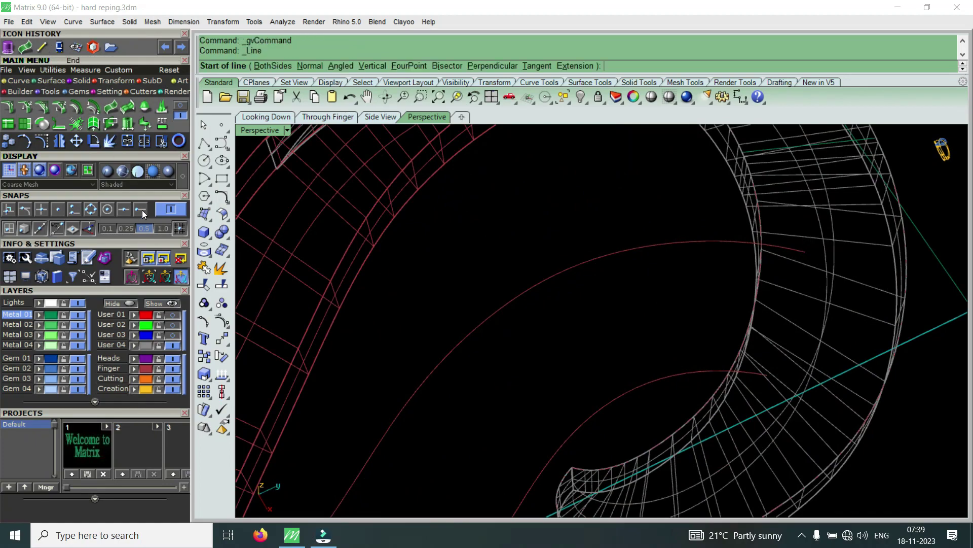
Draw a line across the inner rail ends and run Sweep2 (S2) on both rails and the line
click(768, 375)
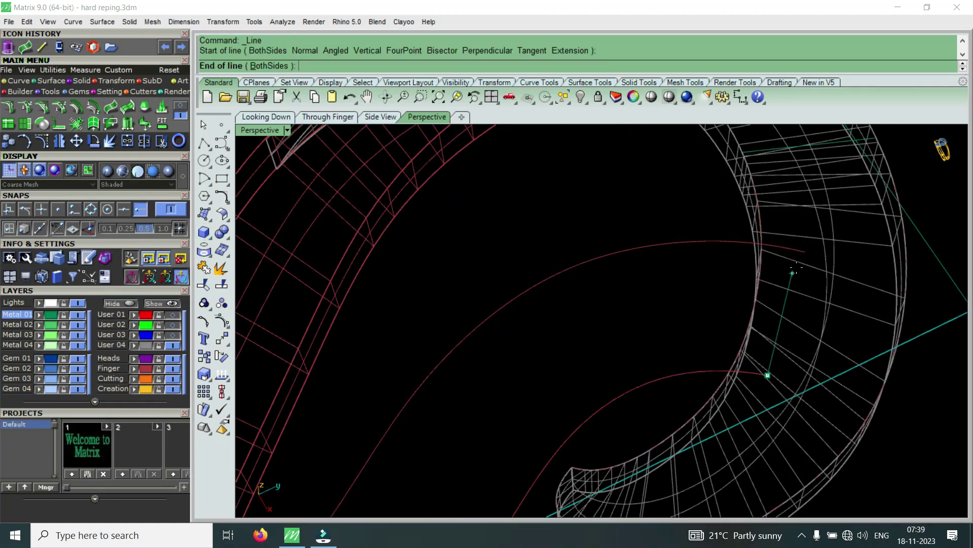
click(804, 252)
scroll(698, 315, down, 5)
text(S2)
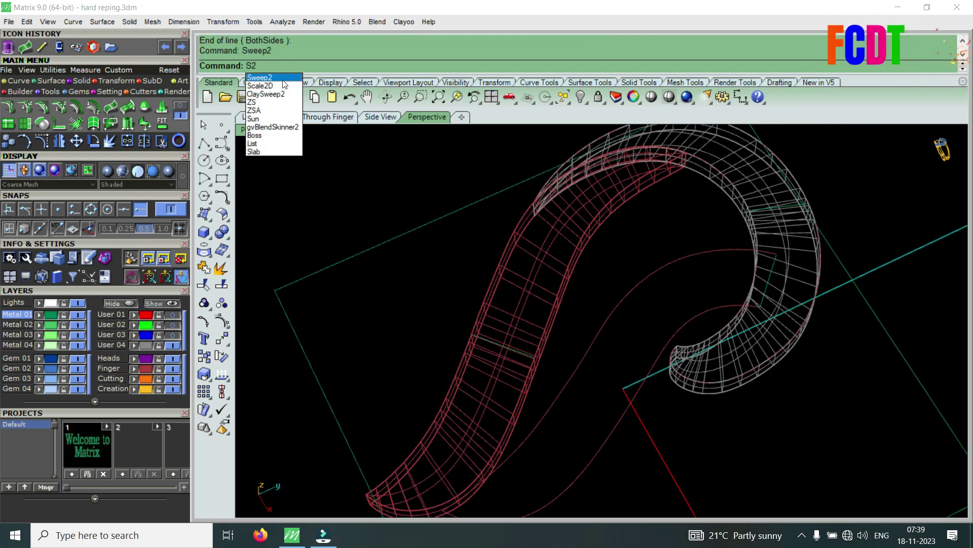
key(Return)
click(689, 321)
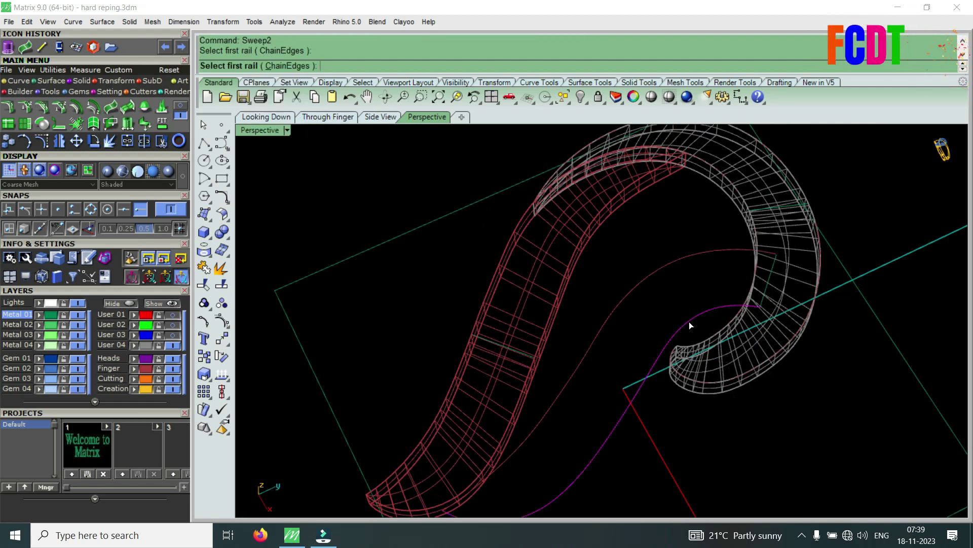
click(680, 262)
scroll(780, 291, up, 3)
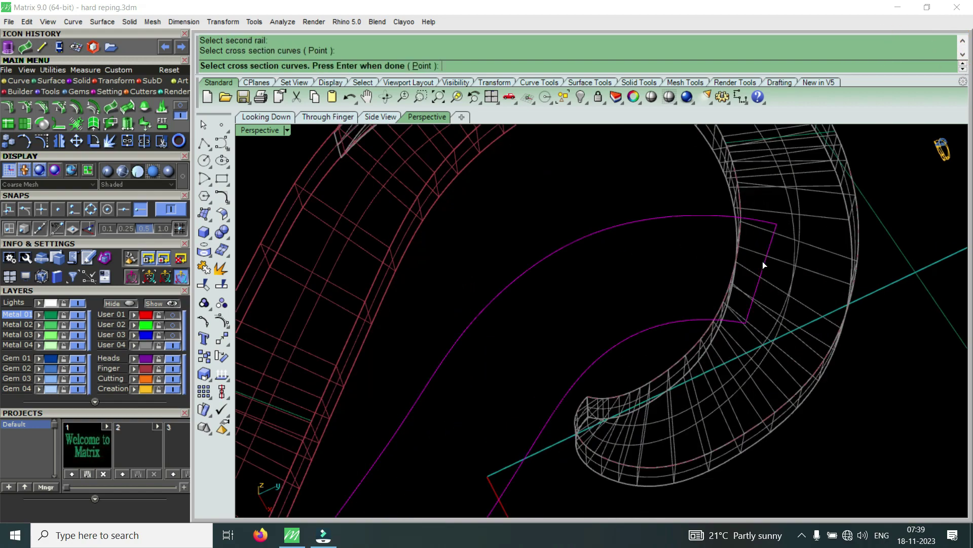
scroll(764, 265, down, 5)
key(Return)
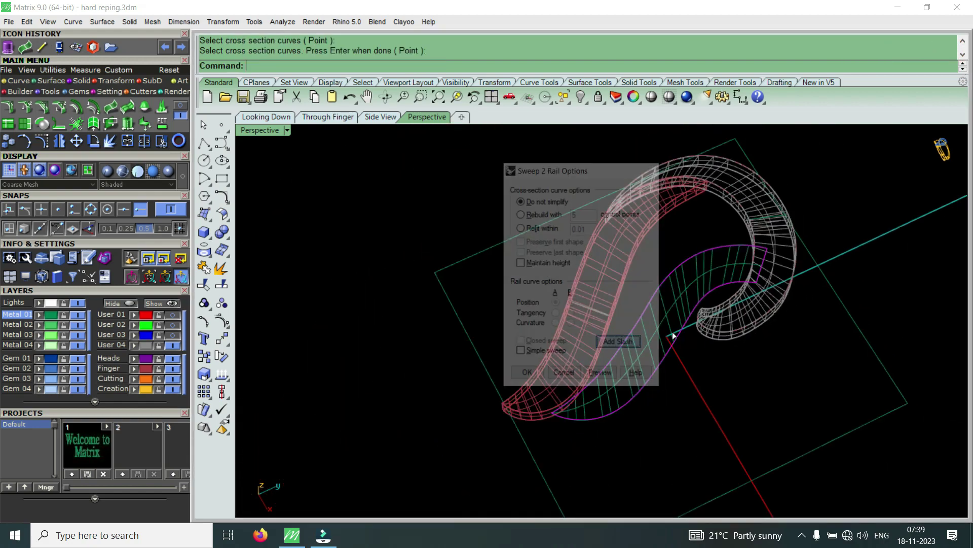
Add the first two slashes linking the white and magenta rails
scroll(758, 317, up, 3)
scroll(750, 326, up, 2)
scroll(738, 337, up, 2)
scroll(725, 250, up, 2)
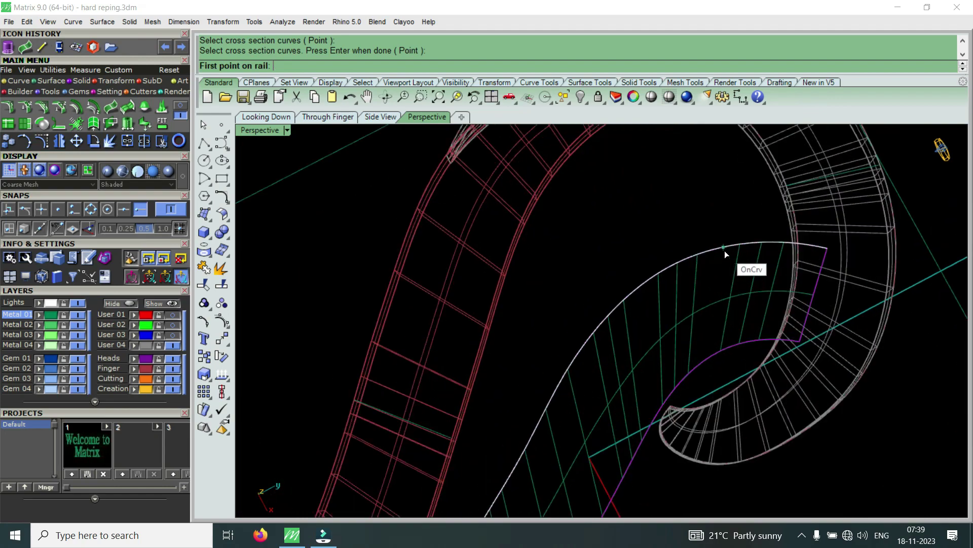
click(725, 250)
click(741, 339)
scroll(653, 343, down, 3)
scroll(624, 352, up, 3)
click(625, 351)
click(674, 406)
Add two more slashes toward the strip's tail and accept the Sweep2 options
scroll(673, 376, down, 3)
scroll(640, 391, up, 3)
click(640, 391)
click(675, 415)
scroll(675, 416, down, 3)
scroll(638, 404, up, 3)
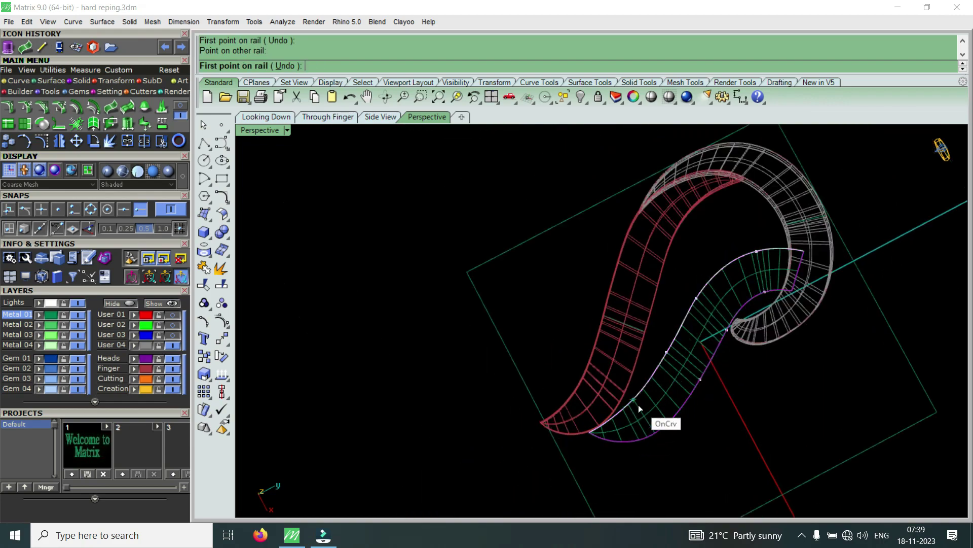
click(637, 404)
click(651, 424)
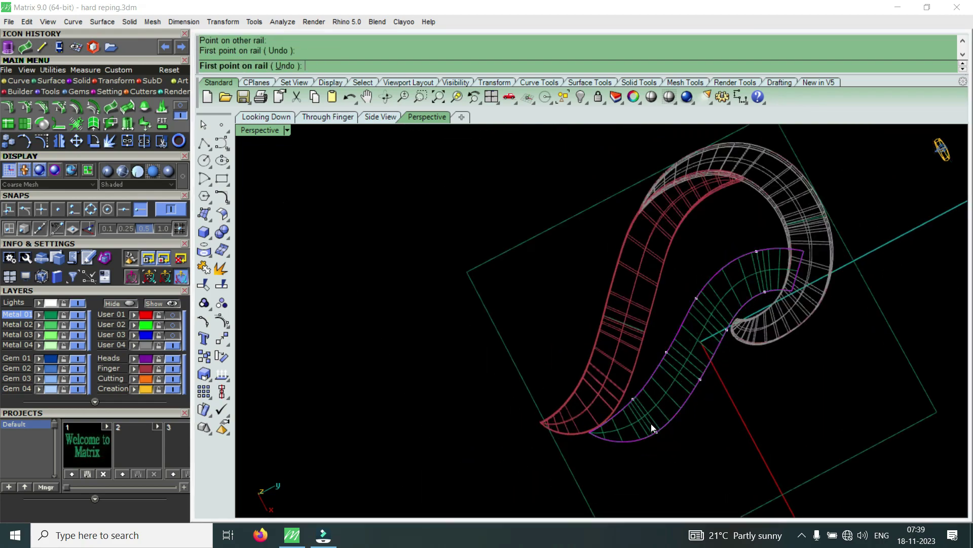
right_click(651, 424)
click(526, 375)
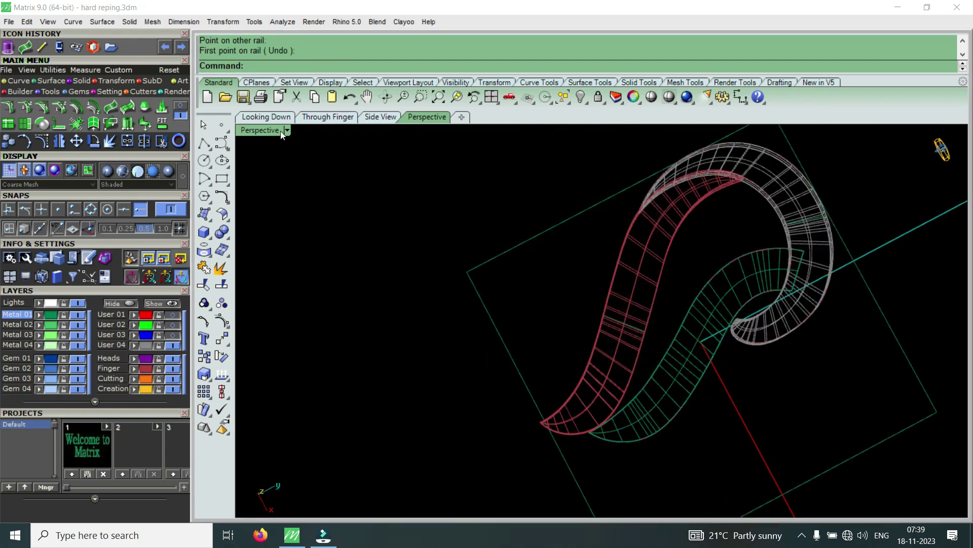
Set the Perspective viewport to Shaded display
click(287, 130)
click(338, 53)
scroll(763, 385, up, 3)
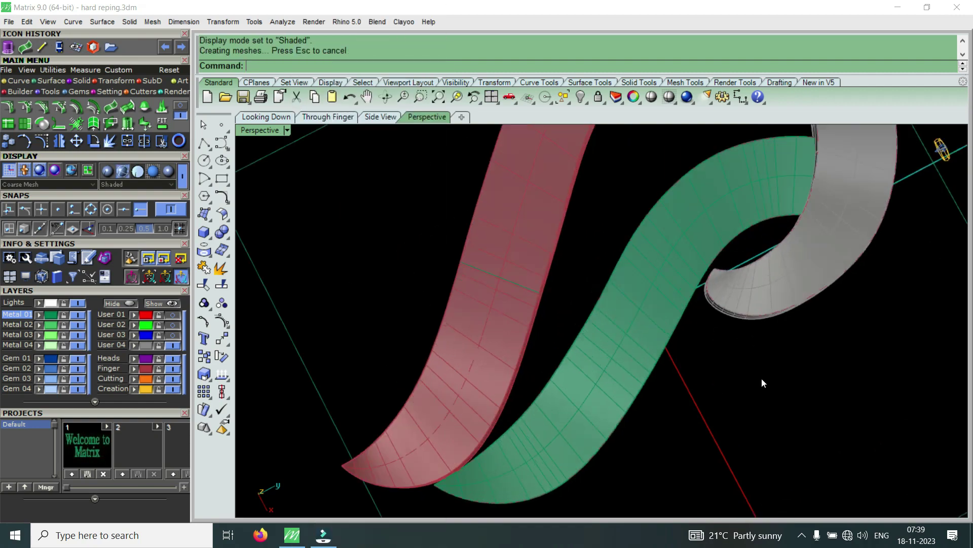
Extrude the green sweep surface straight by -1.2 into a solid and delete the original surface
scroll(762, 384, down, 5)
mouse_move(839, 230)
right_down()
mouse_move(872, 233)
mouse_move(758, 330)
right_up()
scroll(759, 330, up, 3)
click(680, 348)
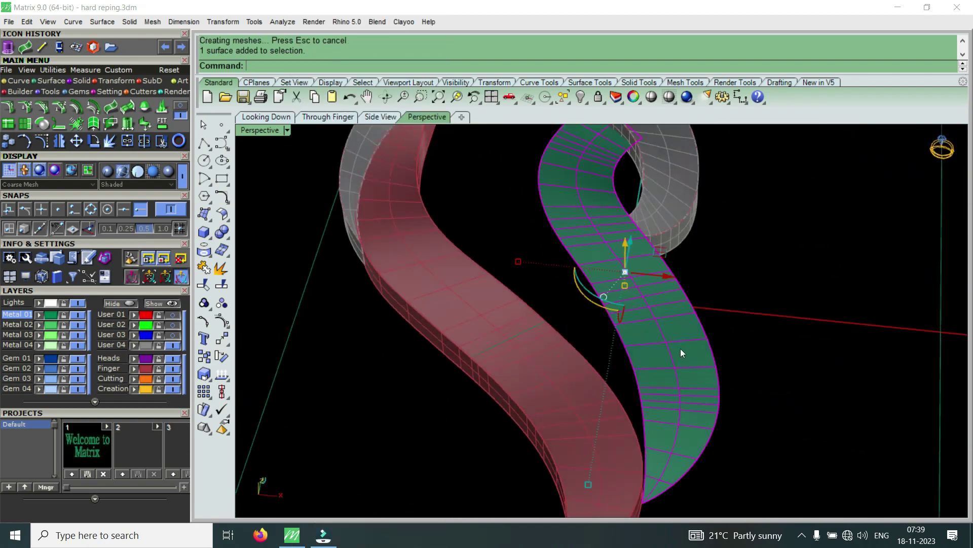
scroll(681, 349, down, 5)
right_drag(681, 349, 634, 284)
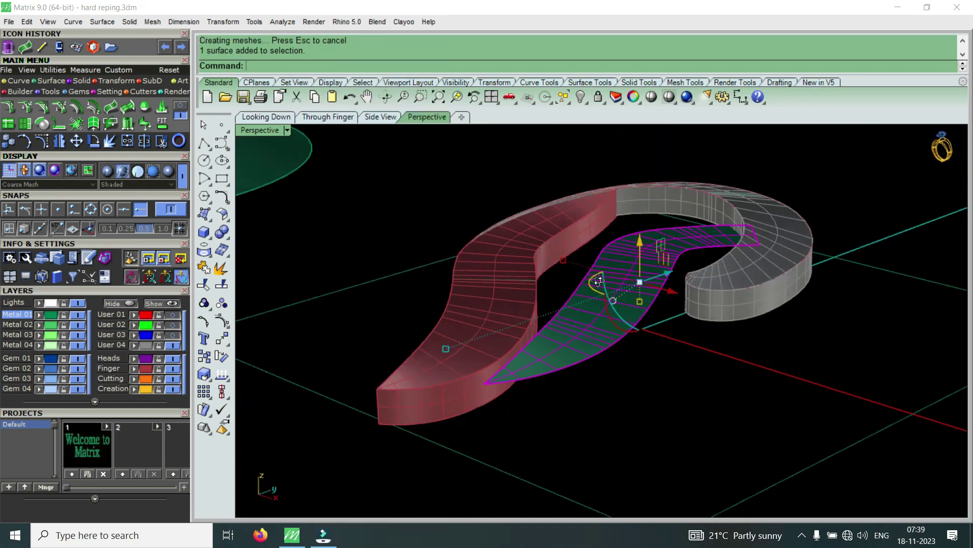
click(7, 48)
right_click(592, 274)
key(Delete)
mouse_move(592, 274)
right_down()
mouse_move(597, 354)
mouse_move(582, 450)
right_up()
scroll(582, 449, up, 3)
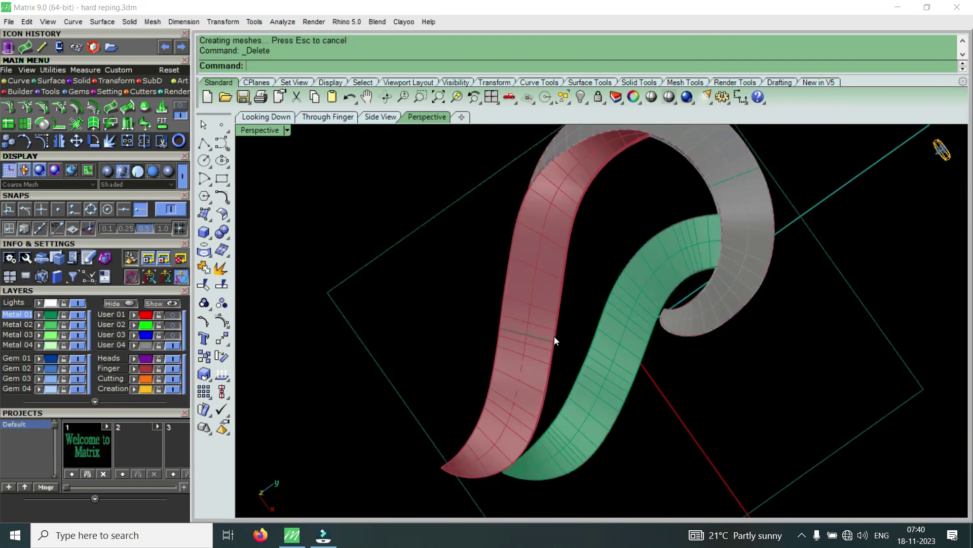
Restore the four-view layout and turn the heart-pendant reference layer back on
double_click(262, 127)
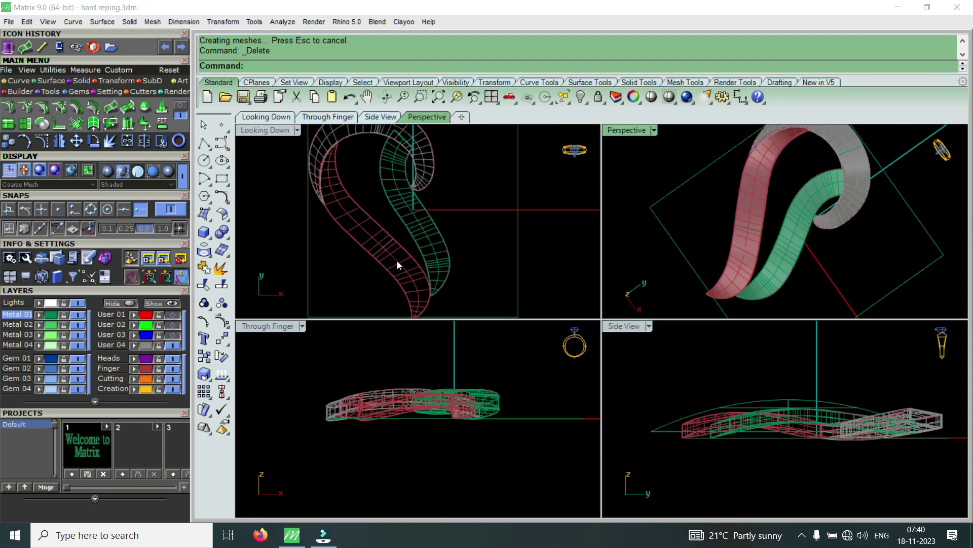
click(173, 330)
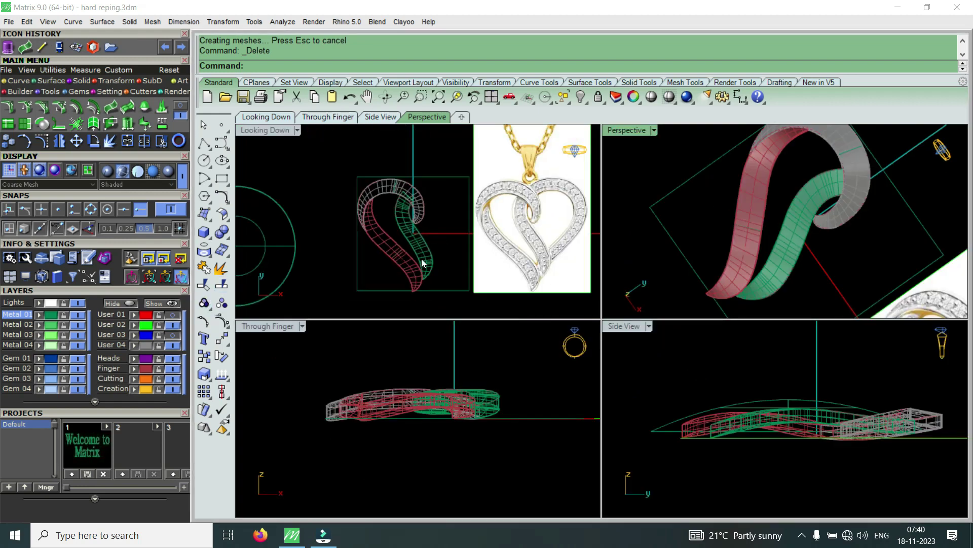
scroll(553, 265, up, 3)
scroll(552, 261, down, 3)
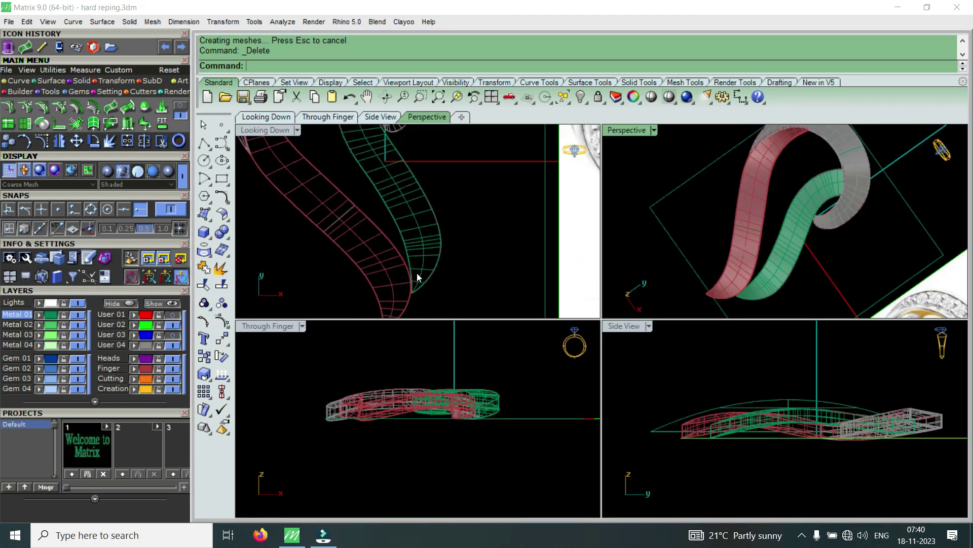
scroll(418, 272, down, 2)
scroll(419, 231, up, 2)
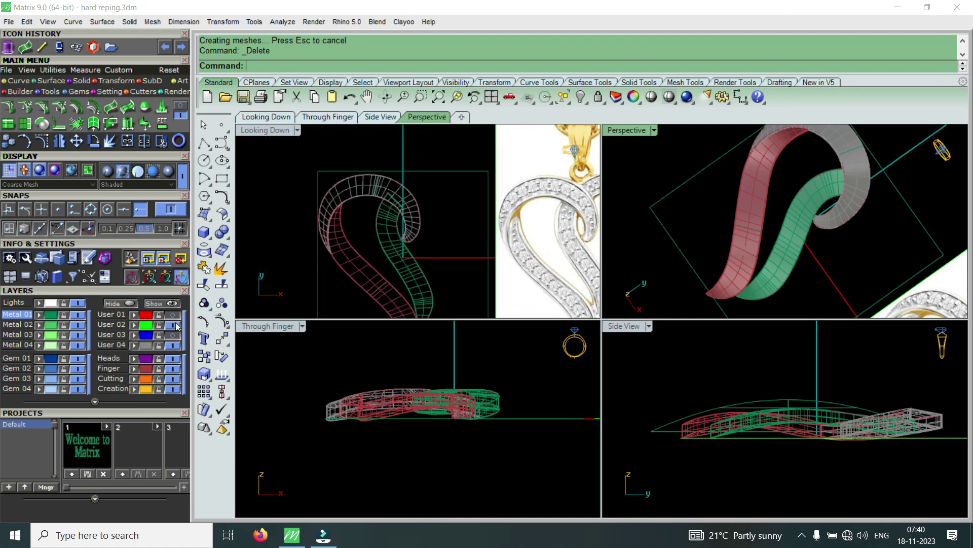
scroll(438, 215, down, 2)
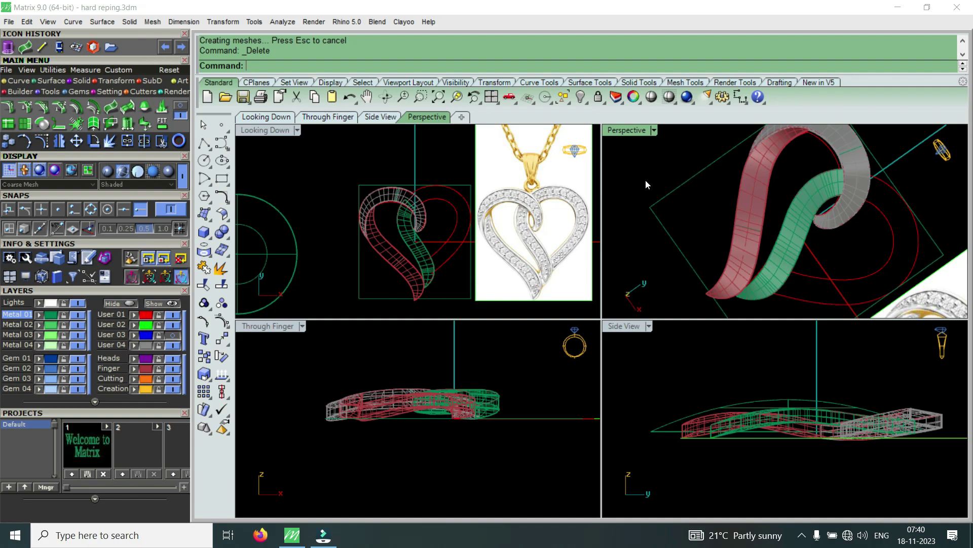
In the maximized top view, drag the large dome circle up and centre it over the heart bands
scroll(452, 212, up, 2)
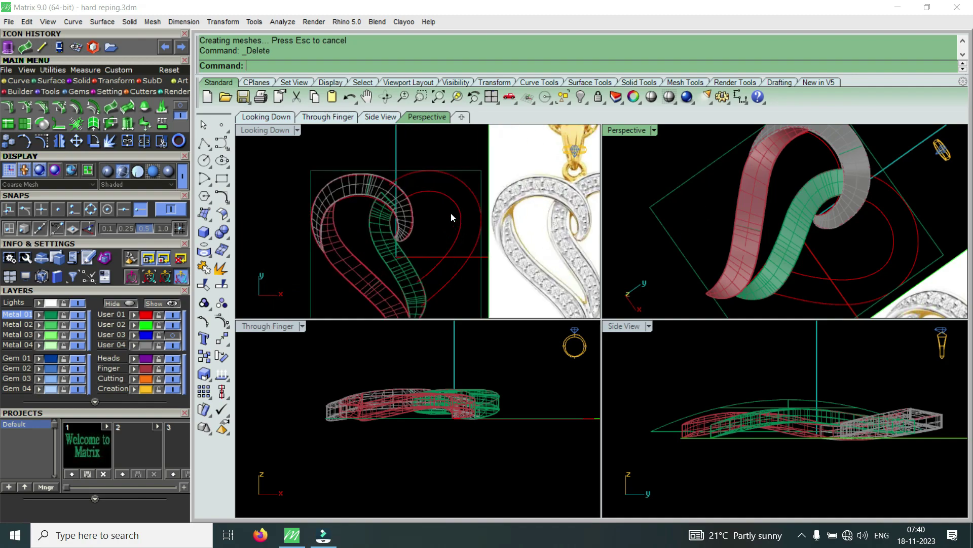
double_click(278, 133)
scroll(620, 254, up, 2)
scroll(543, 267, down, 2)
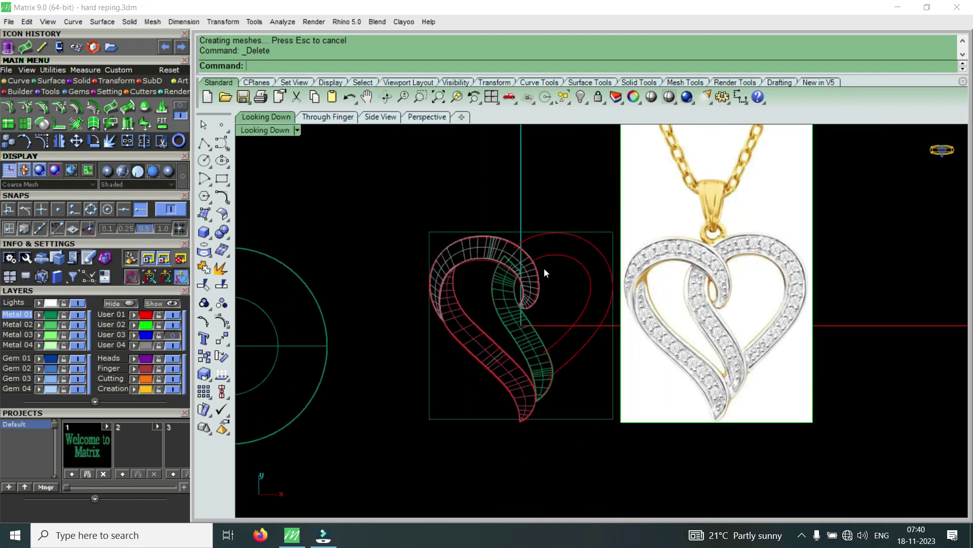
scroll(519, 326, down, 3)
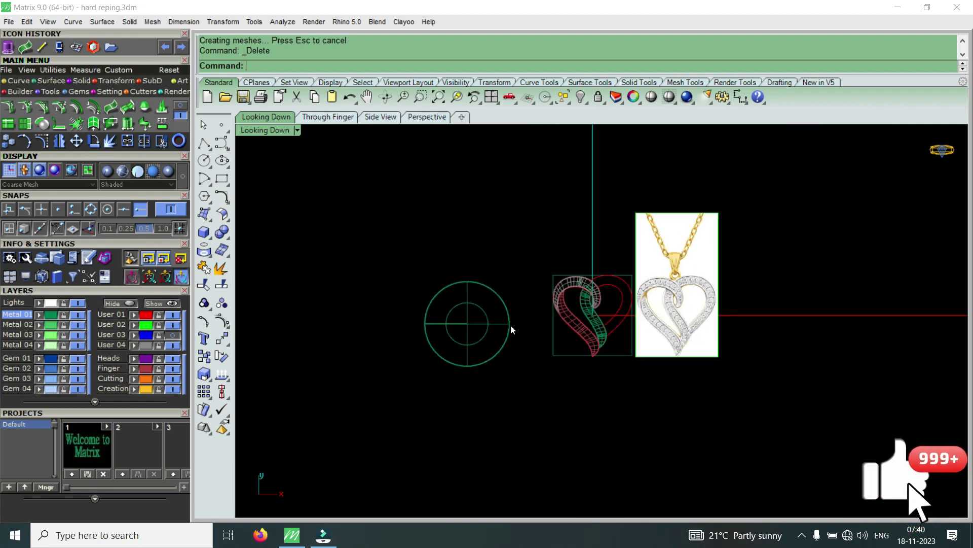
click(512, 325)
drag(515, 325, 654, 324)
scroll(624, 299, up, 2)
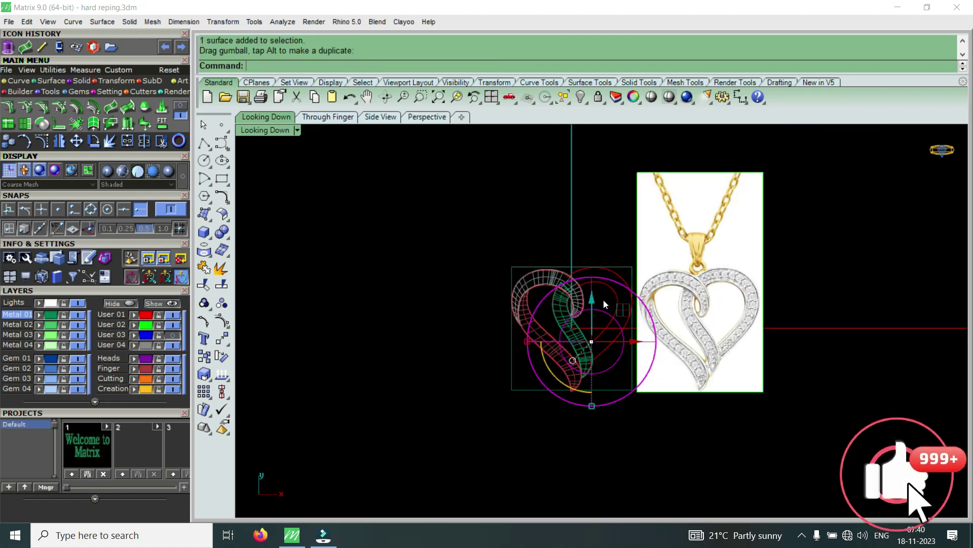
drag(603, 304, 601, 271)
scroll(610, 327, up, 2)
drag(625, 315, 625, 294)
drag(569, 257, 575, 248)
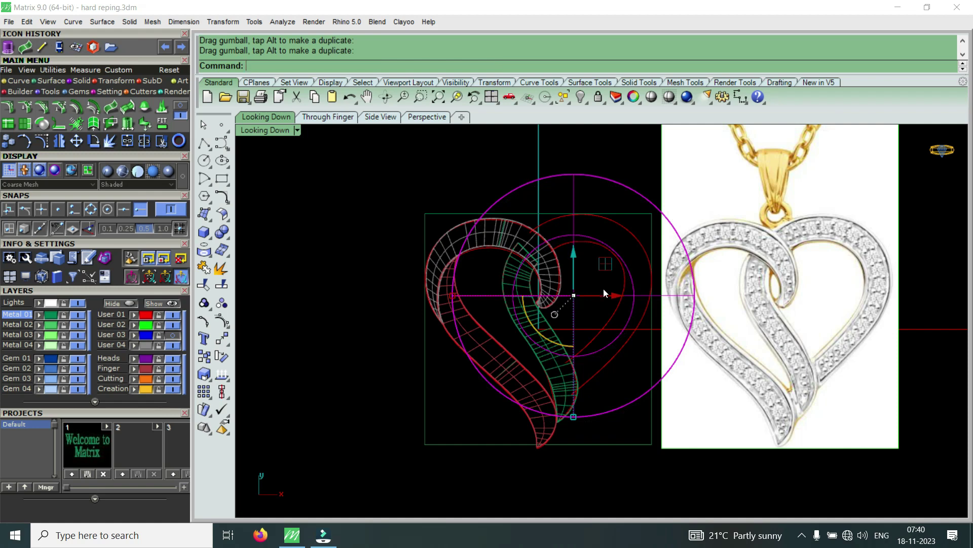
Select the two heart curves and view them in a maximized, orbited Perspective viewport
click(610, 312)
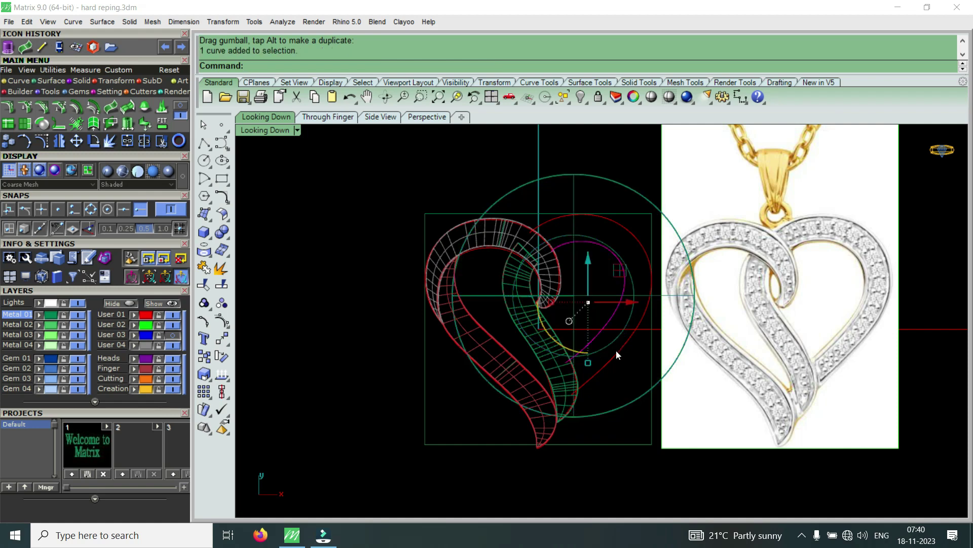
click(616, 350)
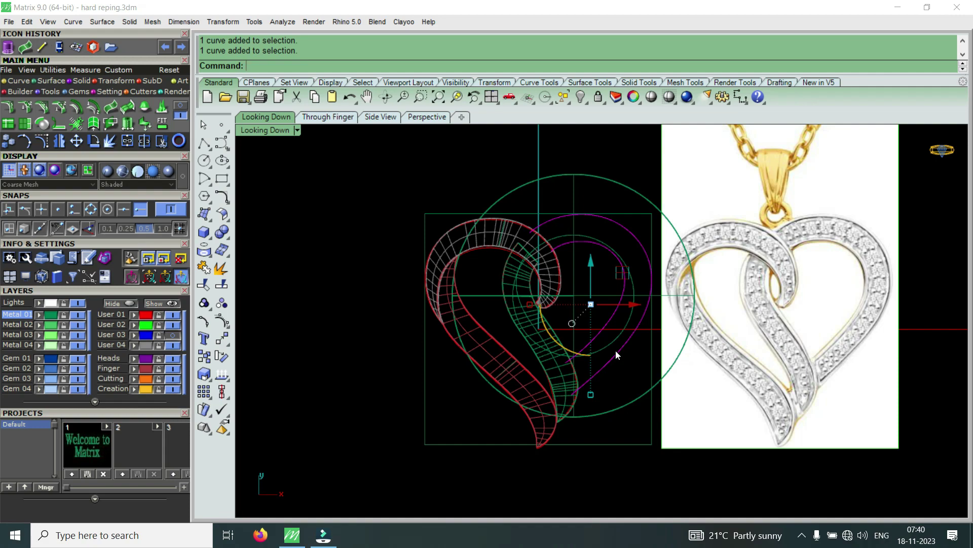
double_click(267, 131)
double_click(634, 132)
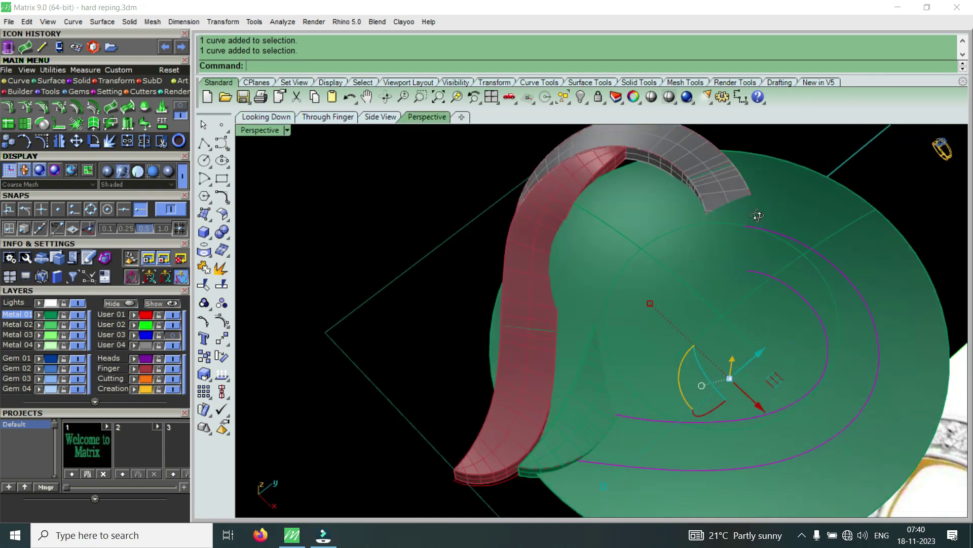
right_drag(757, 215, 853, 273)
text(Pj)
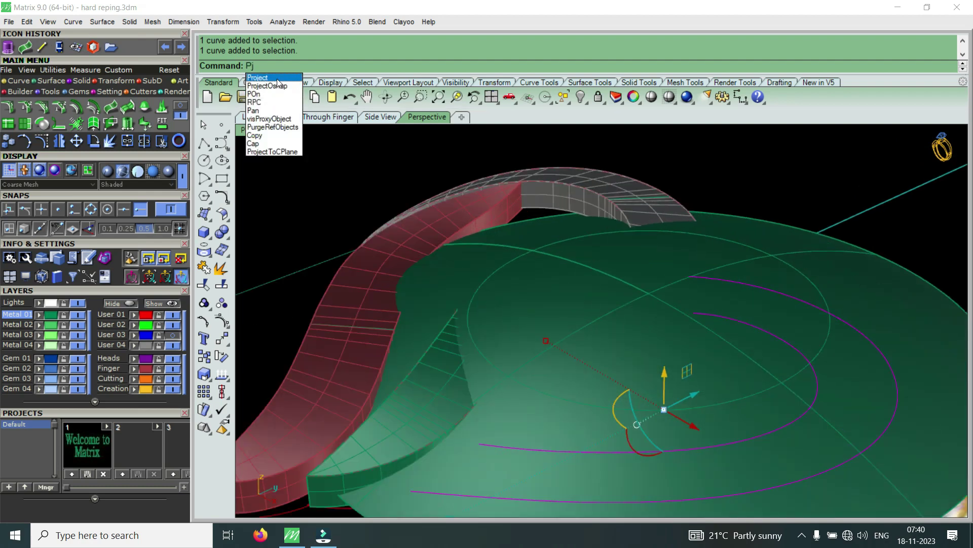
Project the two heart curves onto the dome, then move the dome away from the heart
click(278, 79)
click(878, 287)
right_click(872, 287)
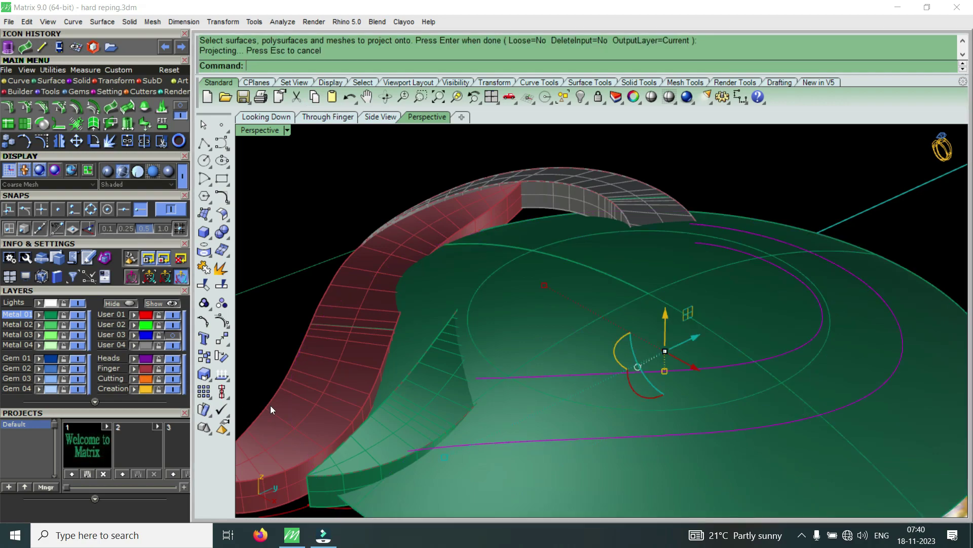
scroll(646, 284, down, 5)
click(725, 332)
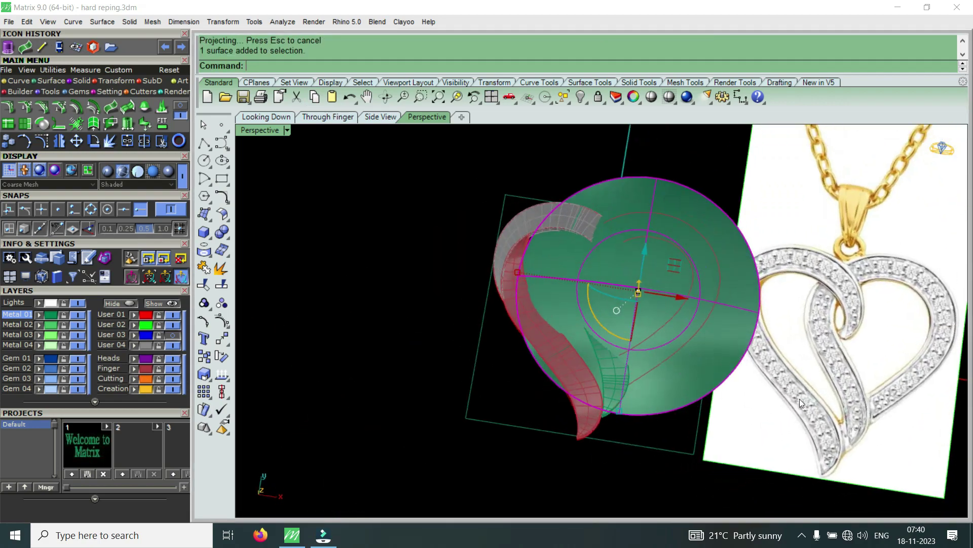
right_drag(718, 313, 750, 351)
drag(731, 335, 436, 324)
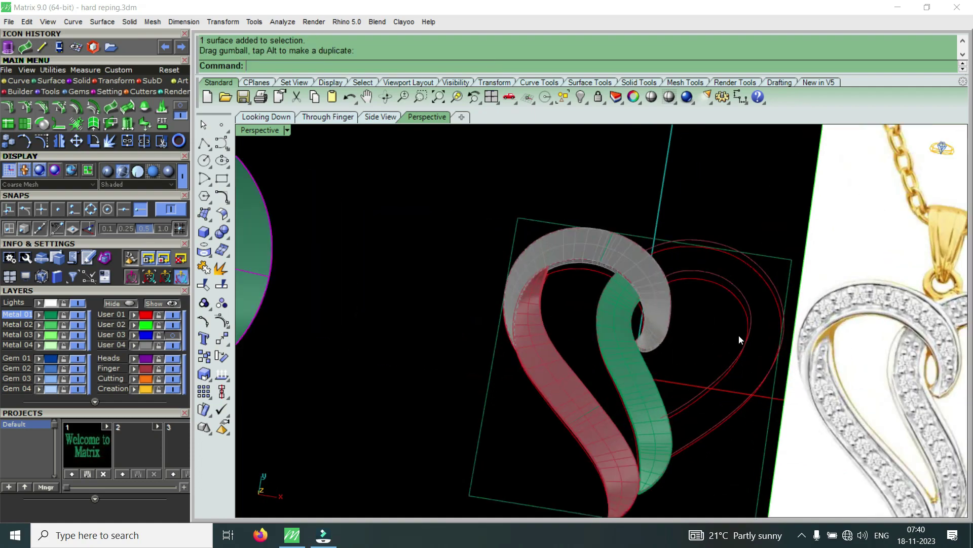
Rebuild each projected curve with 12 points, degree 3, then select both together
mouse_move(739, 336)
right_down()
mouse_move(649, 362)
mouse_move(304, 349)
right_up()
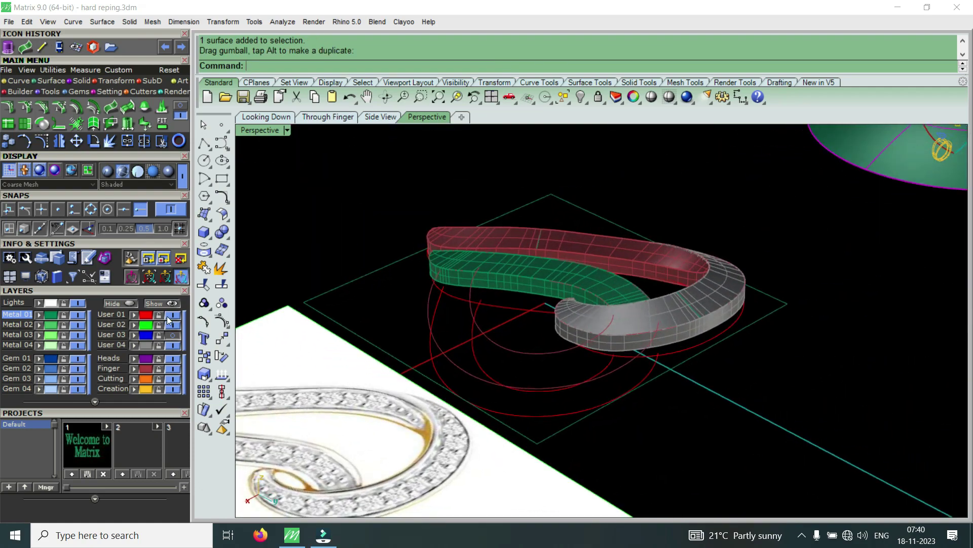
right_drag(553, 304, 569, 315)
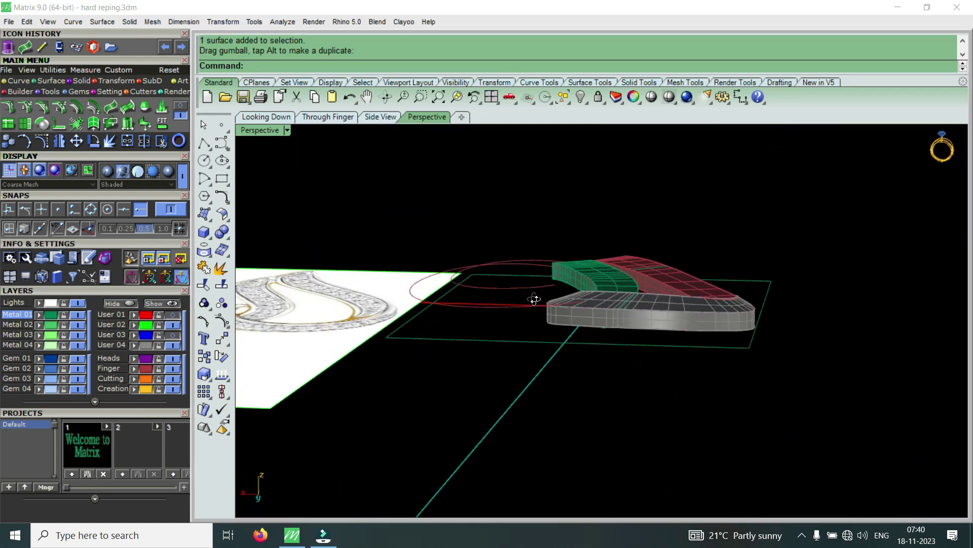
right_drag(568, 315, 510, 366)
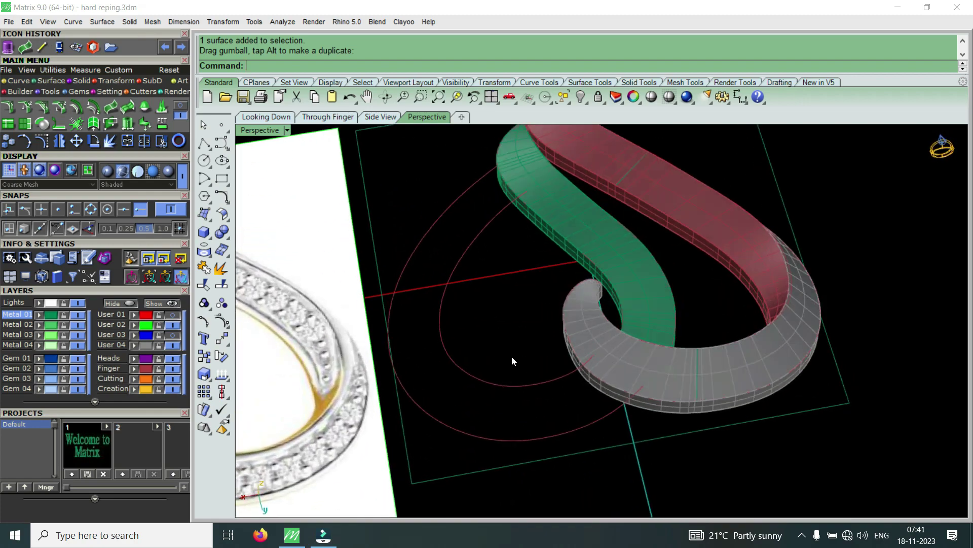
click(507, 383)
text(rebuild)
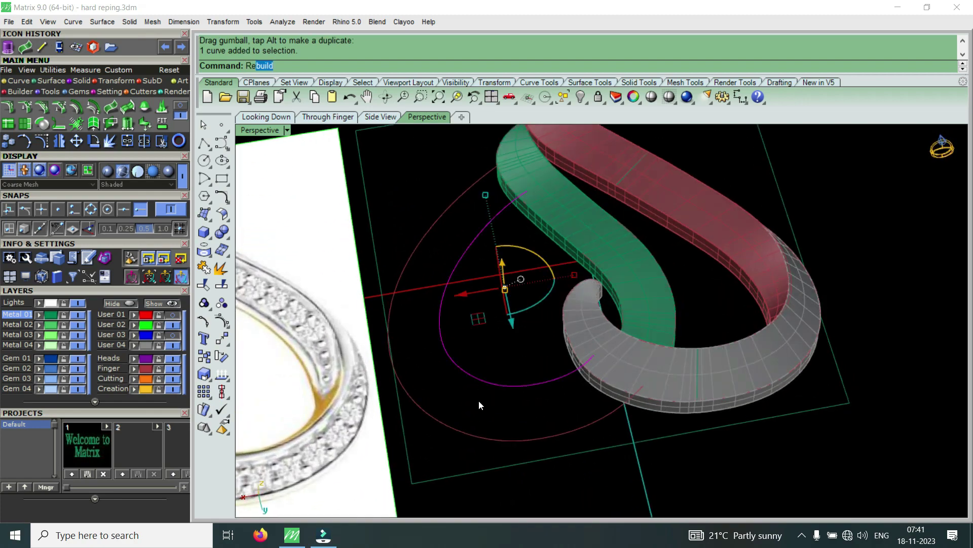
key(Return)
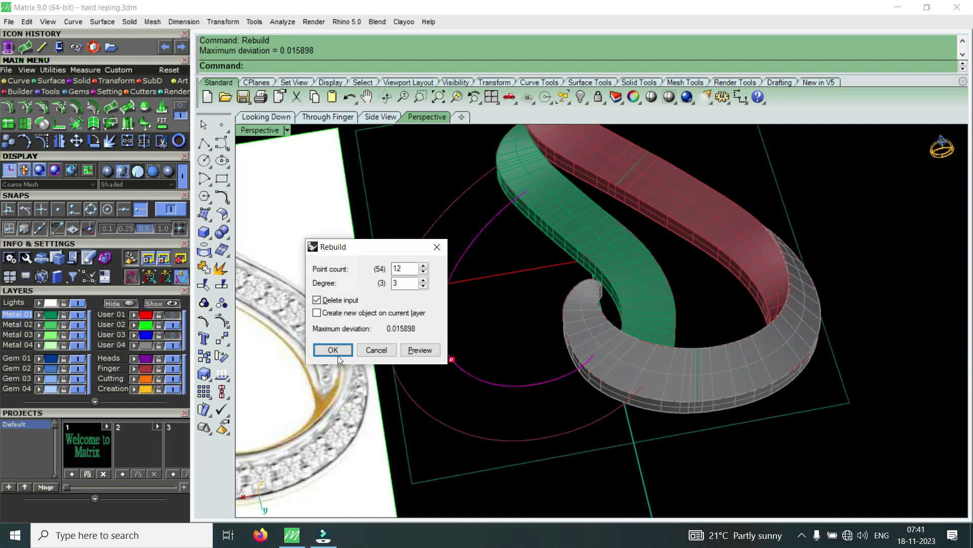
click(333, 351)
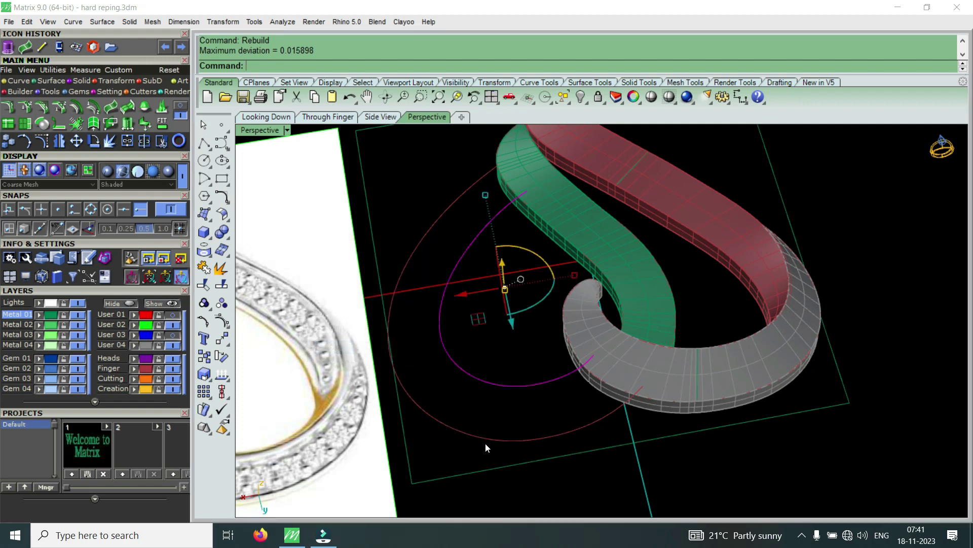
right_click(495, 436)
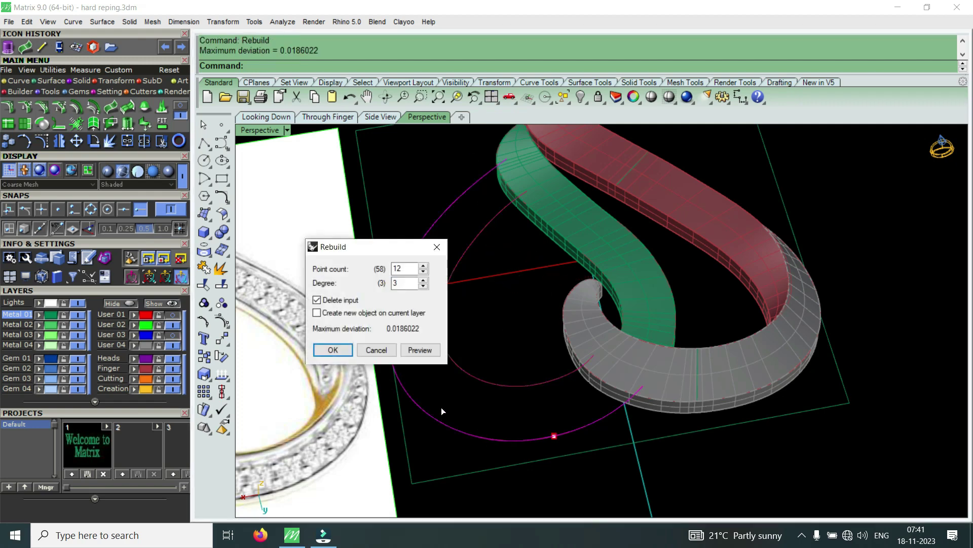
click(332, 353)
right_drag(506, 399, 523, 437)
drag(528, 376, 467, 448)
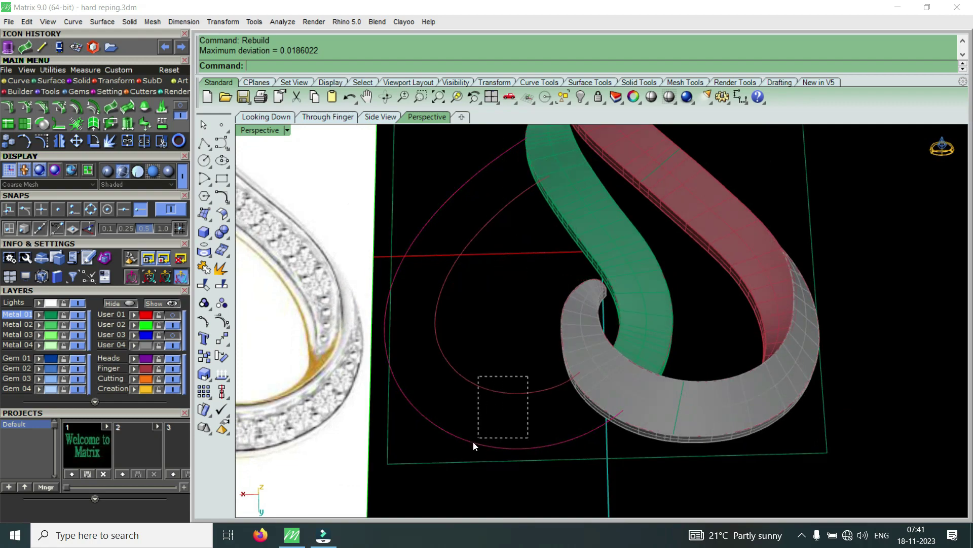
mouse_move(467, 448)
right_down()
mouse_move(483, 345)
mouse_move(585, 351)
mouse_move(637, 327)
mouse_move(503, 231)
right_up()
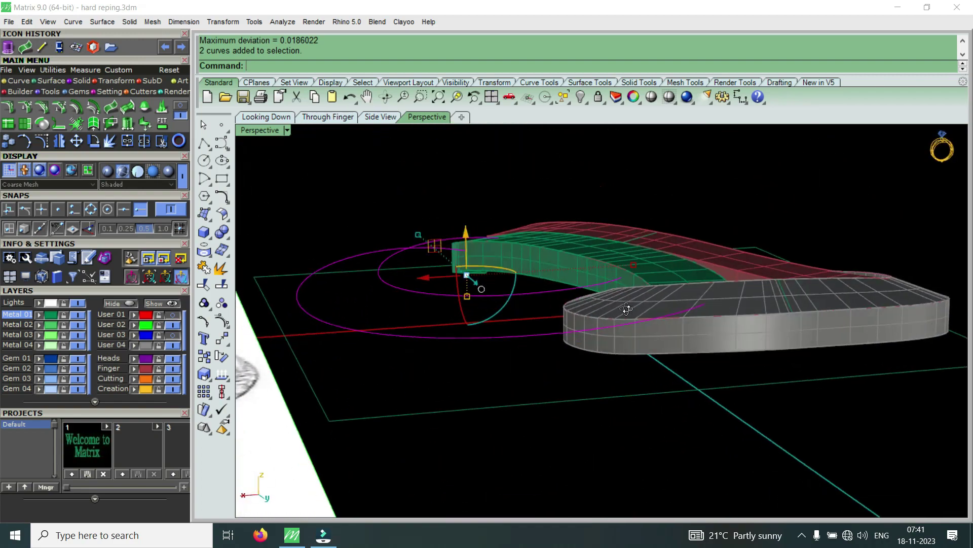
Raise the two rebuilt curves along Z and inspect them against the grey ring band
drag(471, 231, 554, 259)
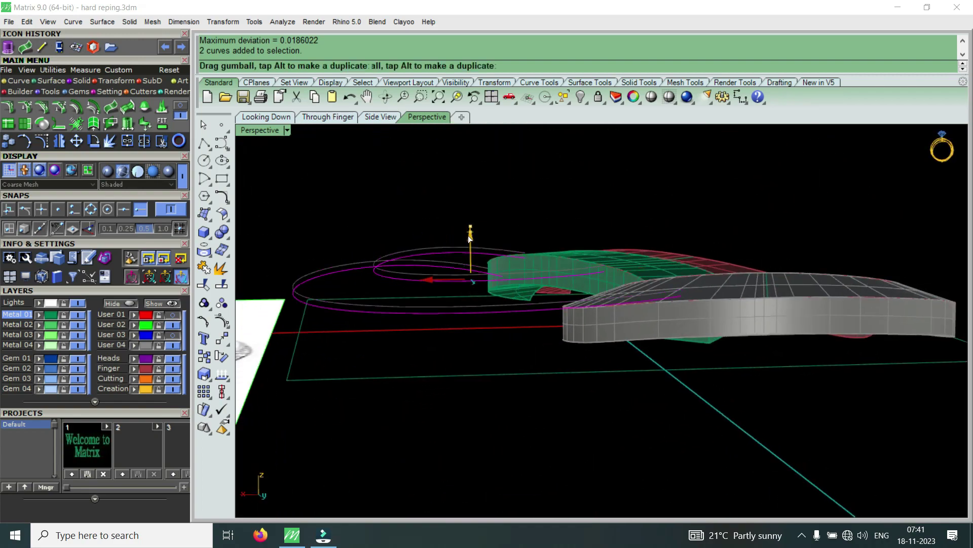
mouse_move(555, 259)
right_down()
mouse_move(582, 317)
mouse_move(771, 315)
mouse_move(657, 333)
right_up()
click(771, 314)
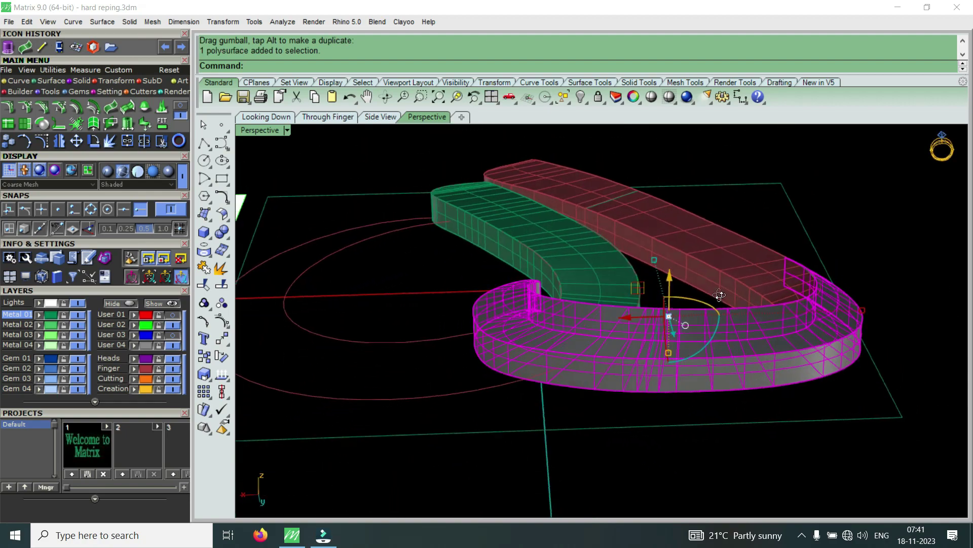
mouse_move(657, 334)
right_down()
mouse_move(494, 327)
mouse_move(563, 320)
right_up()
mouse_move(600, 303)
right_down()
mouse_move(569, 244)
mouse_move(495, 271)
right_up()
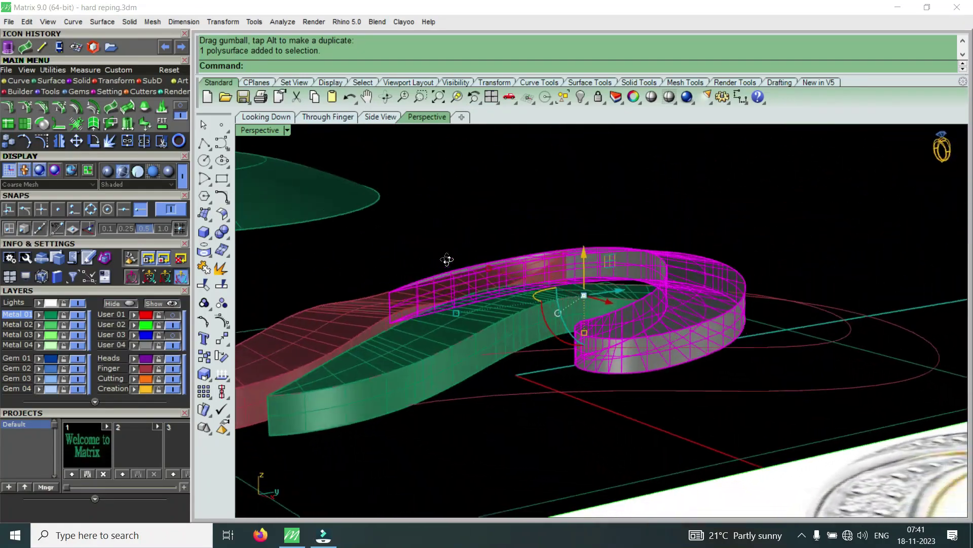
mouse_move(496, 271)
right_down()
mouse_move(531, 304)
mouse_move(537, 358)
right_up()
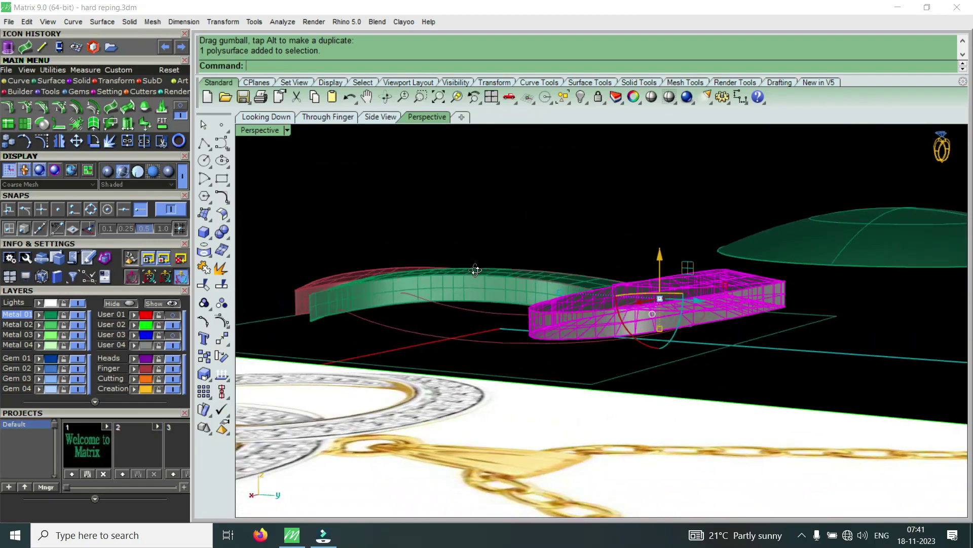
Select the red heart curve and turn on its control points
drag(536, 355, 502, 395)
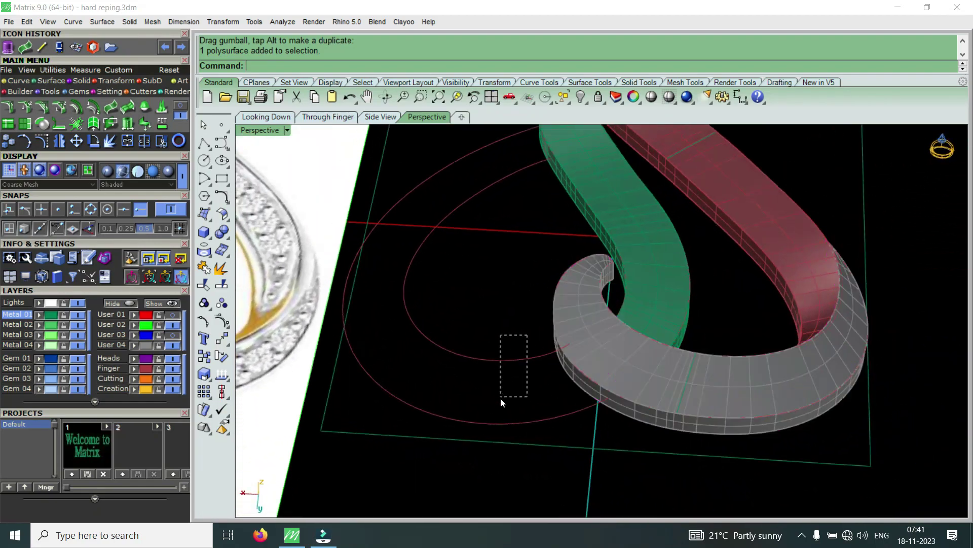
mouse_move(525, 391)
right_down()
mouse_move(461, 278)
mouse_move(395, 264)
right_up()
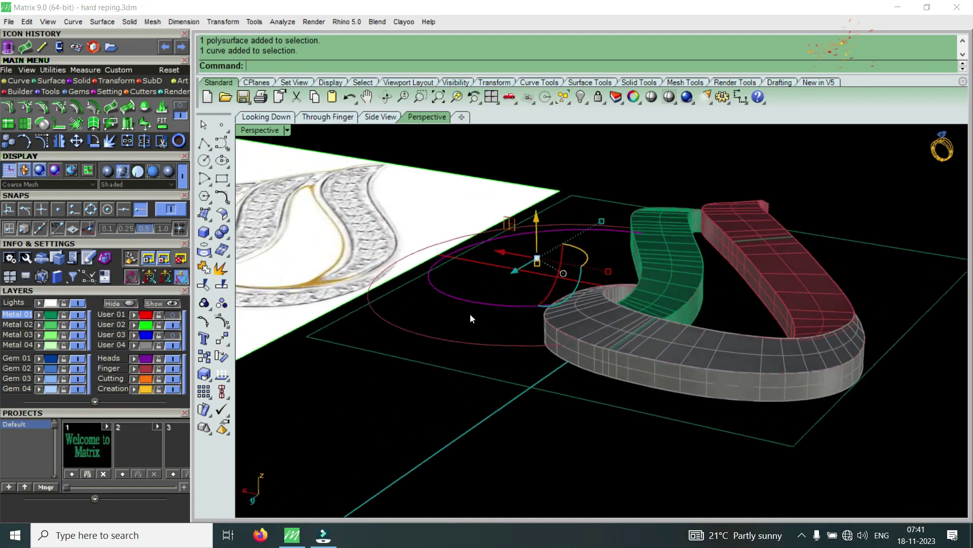
key(F10)
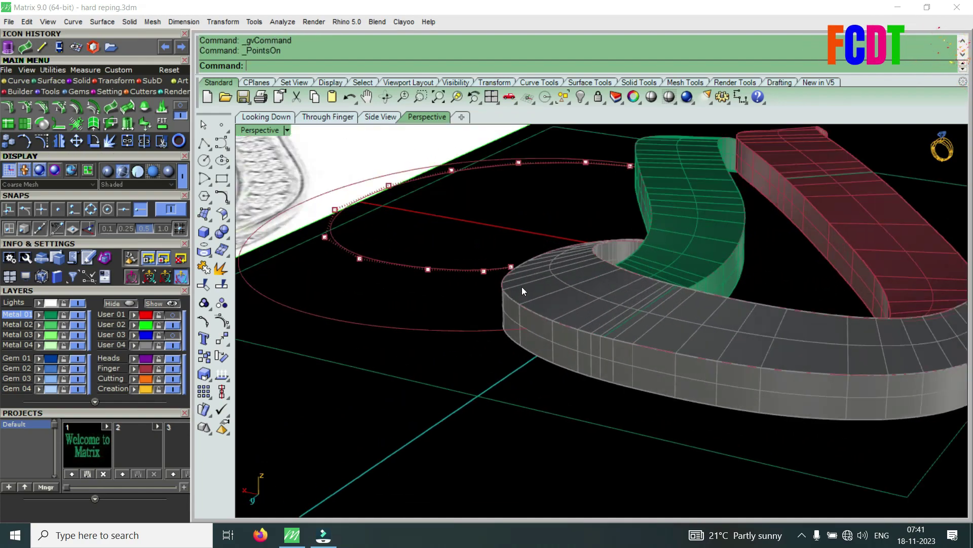
Lower individual control points of the red heart curve and adjust a pair's height
scroll(521, 290, up, 3)
click(501, 239)
scroll(516, 203, up, 3)
drag(515, 203, 517, 245)
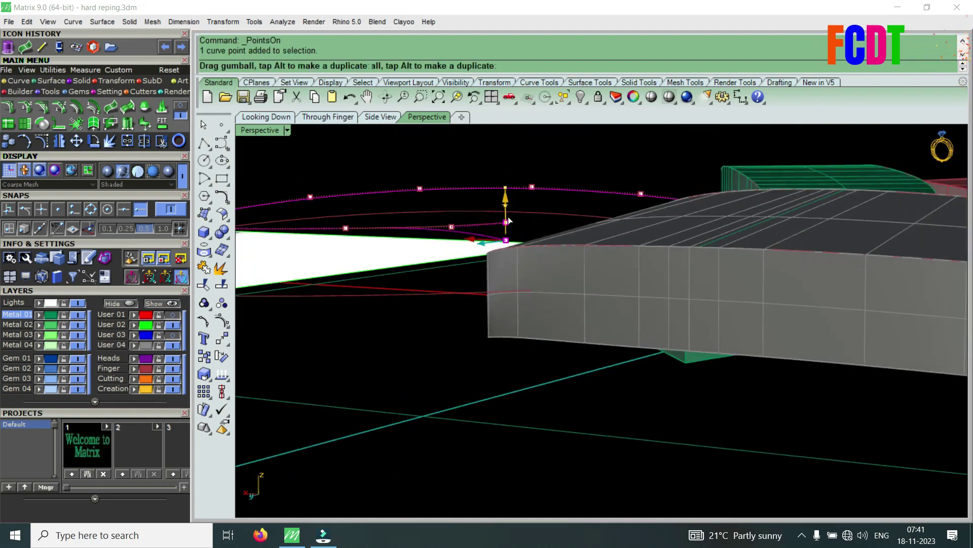
right_drag(516, 244, 484, 425)
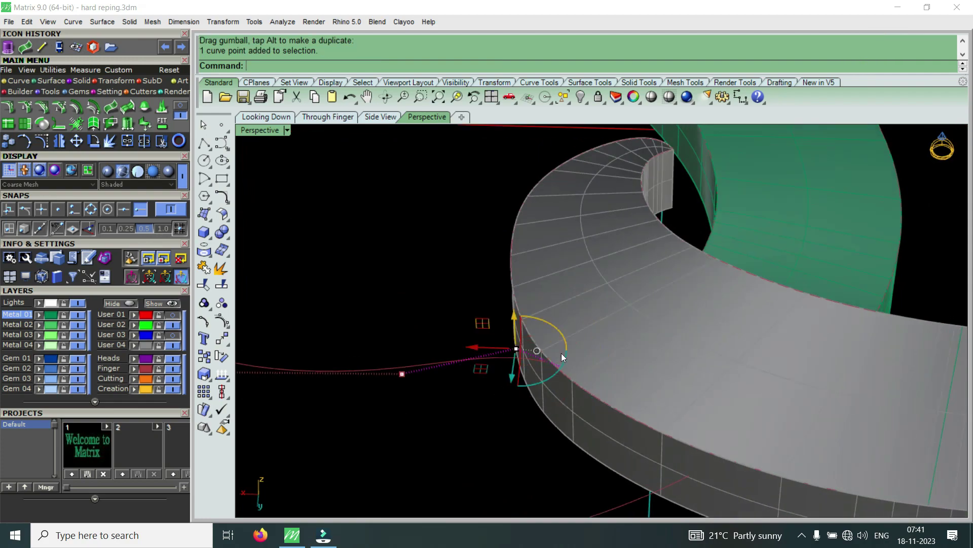
right_drag(559, 353, 527, 252)
right_drag(523, 289, 462, 365)
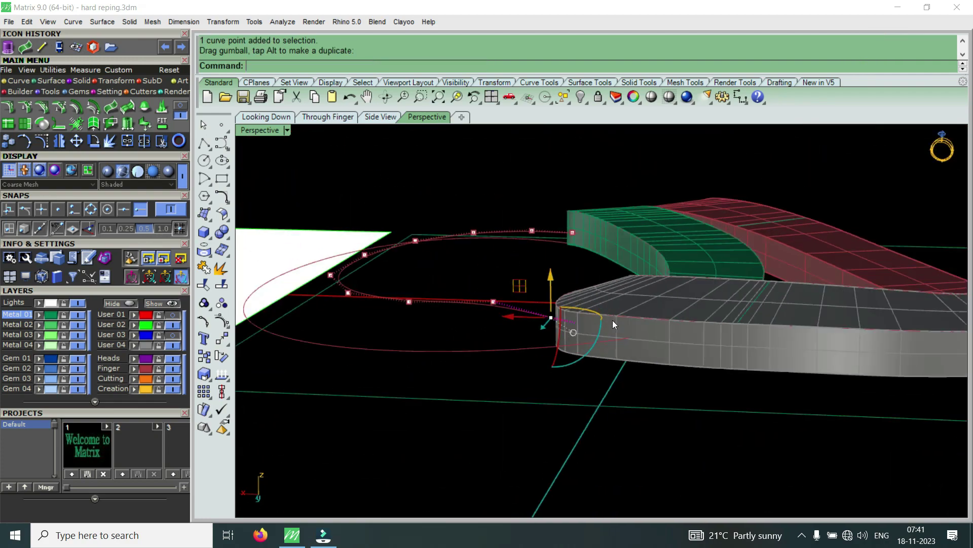
drag(510, 261, 517, 275)
mouse_move(517, 275)
right_down()
mouse_move(579, 249)
mouse_move(507, 354)
right_up()
drag(428, 365, 577, 317)
mouse_move(577, 318)
right_down()
mouse_move(564, 250)
mouse_move(498, 223)
right_up()
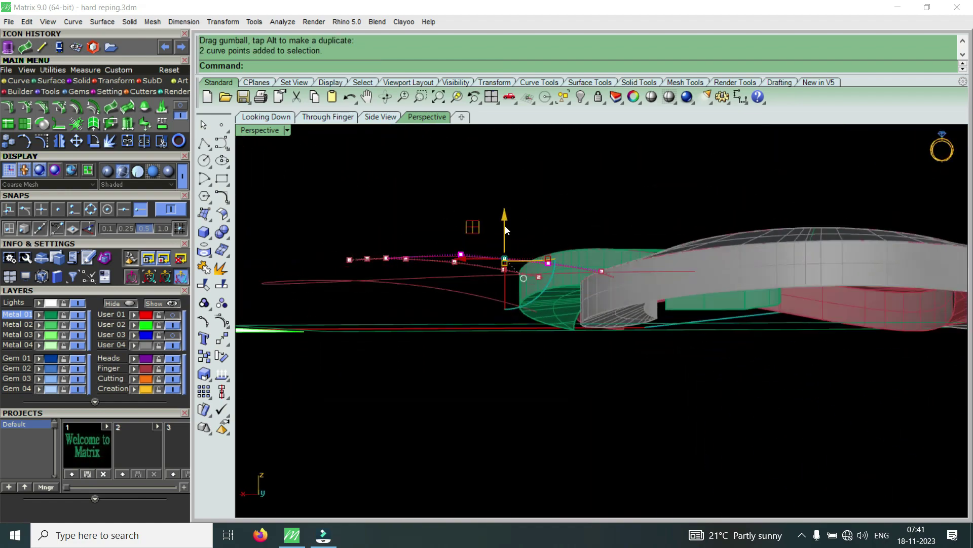
drag(497, 223, 502, 238)
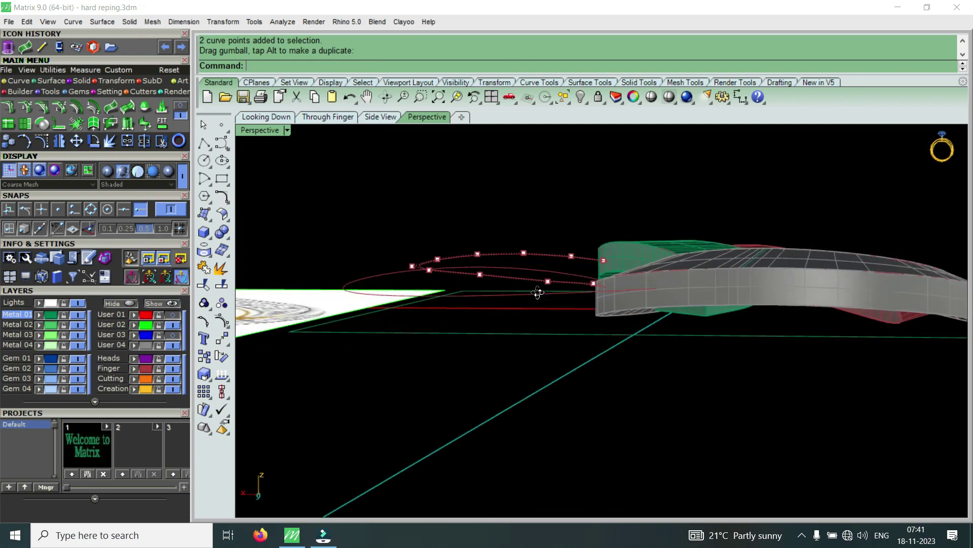
right_drag(574, 260, 236, 159)
Switch the Perspective display mode to Wireframe and pick a curve point
click(269, 130)
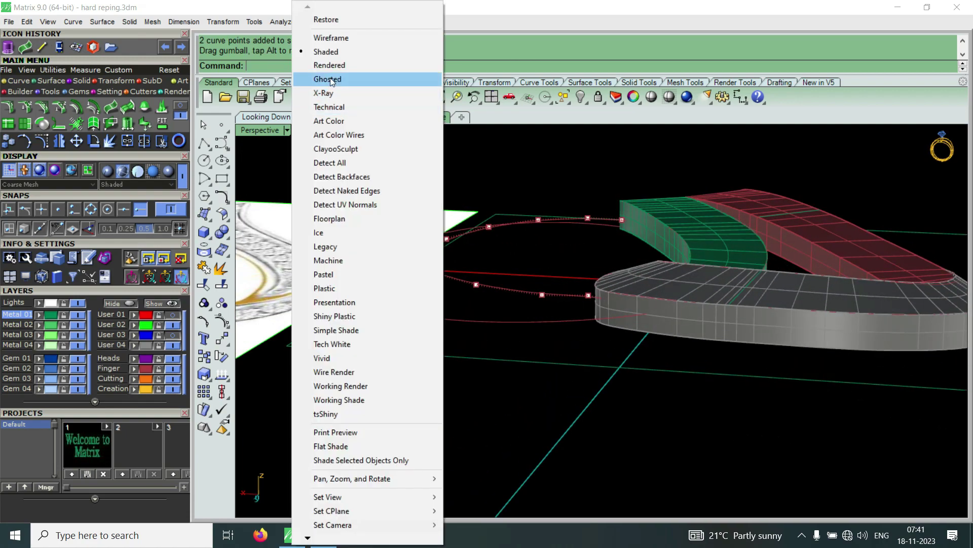
click(340, 35)
right_drag(556, 292, 553, 262)
scroll(558, 283, up, 5)
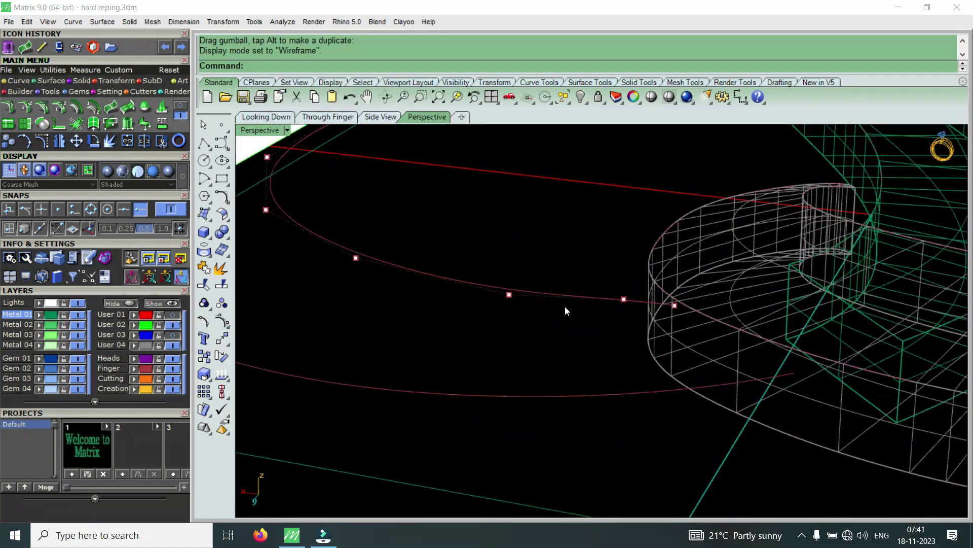
scroll(564, 306, up, 2)
drag(591, 333, 674, 285)
scroll(668, 284, down, 5)
mouse_move(668, 306)
right_down()
mouse_move(690, 246)
mouse_move(633, 304)
right_up()
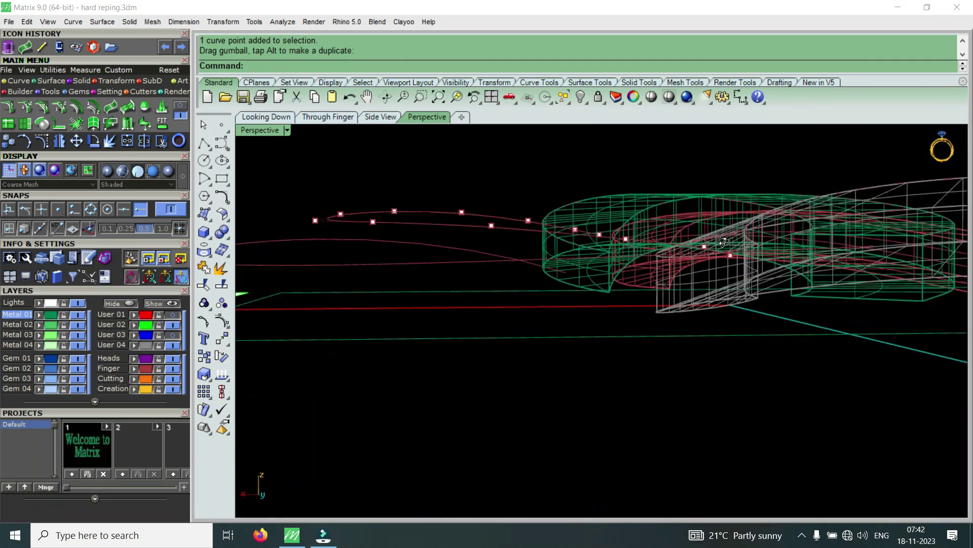
Lower two more control points on the red heart curve
scroll(625, 311, up, 3)
drag(472, 332, 756, 248)
mouse_move(761, 257)
right_down()
mouse_move(603, 198)
mouse_move(649, 255)
mouse_move(714, 281)
mouse_move(611, 329)
right_up()
click(608, 205)
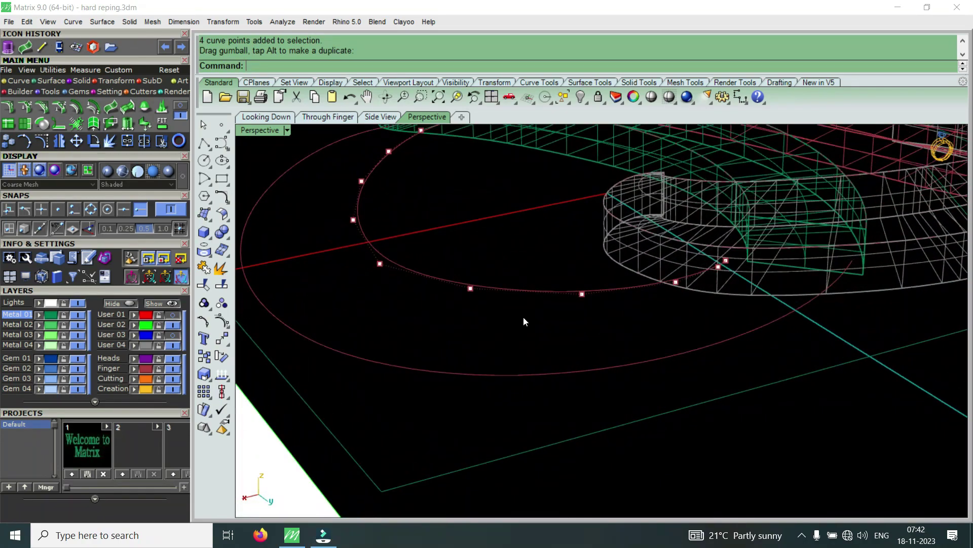
drag(446, 323, 607, 259)
right_drag(606, 258, 476, 208)
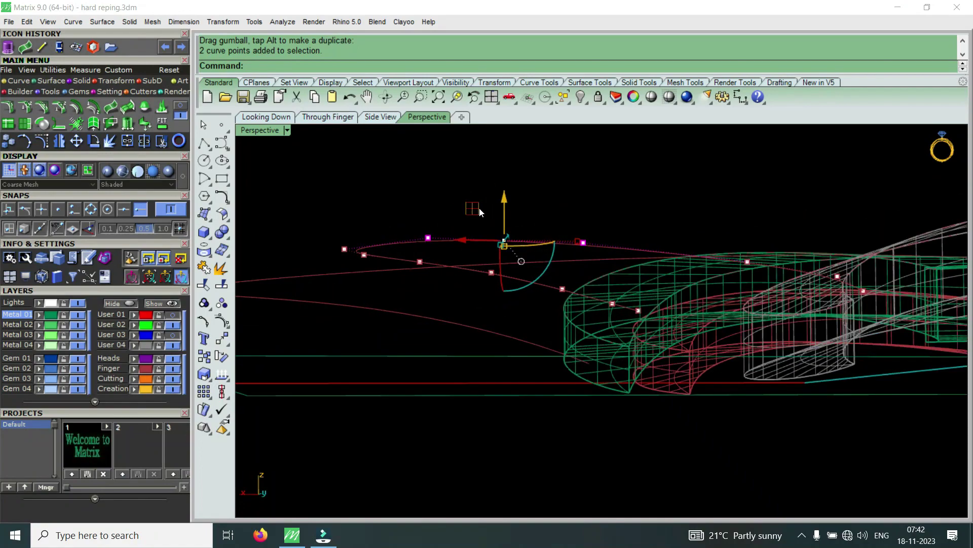
drag(511, 201, 518, 206)
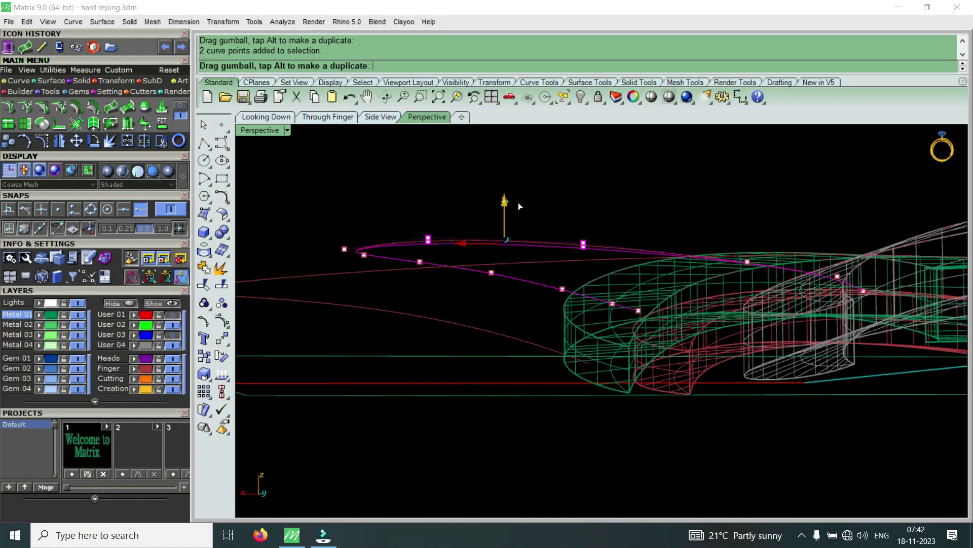
mouse_move(646, 257)
right_down()
mouse_move(547, 282)
mouse_move(550, 309)
mouse_move(676, 352)
right_up()
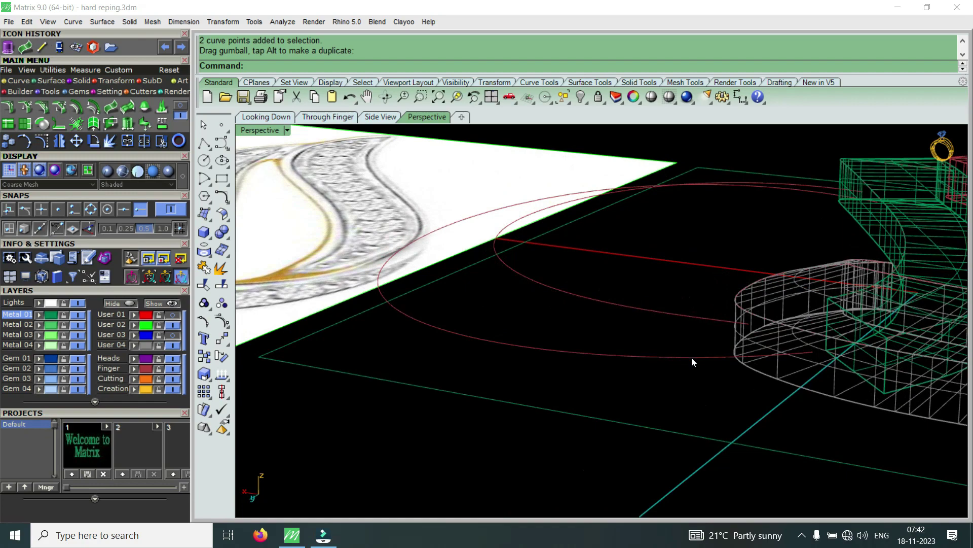
Show the red ellipse curve's control points and lower several of them
click(691, 357)
key(F10)
right_drag(609, 304, 688, 229)
drag(648, 175, 802, 255)
drag(738, 211, 735, 217)
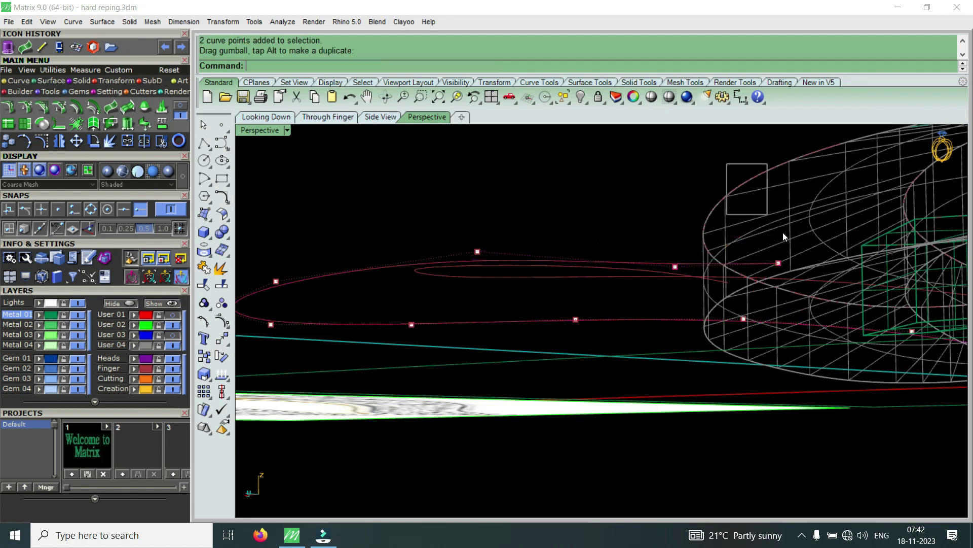
click(778, 262)
drag(784, 233, 719, 248)
right_drag(717, 245, 641, 333)
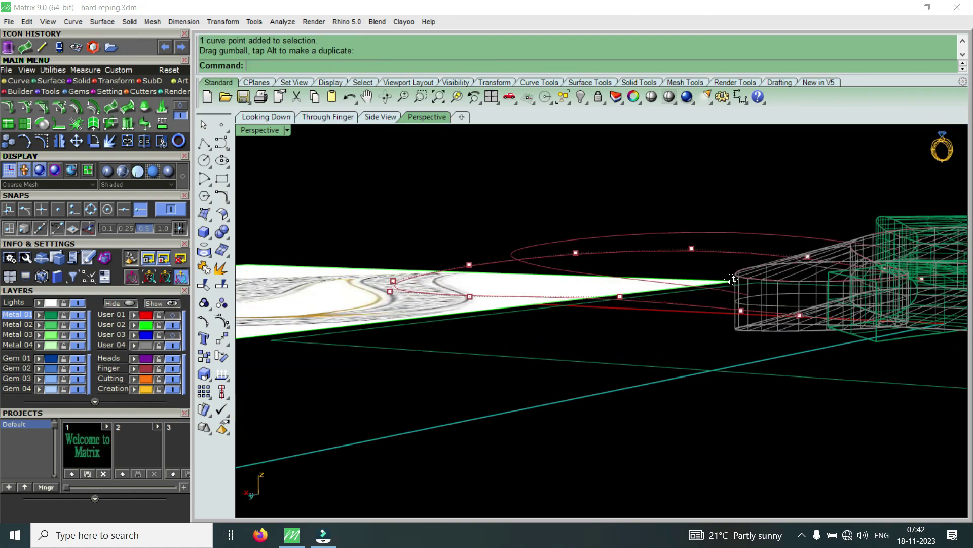
Move a single ellipse point, then the three bottom curve points
drag(628, 335, 686, 306)
drag(649, 275, 661, 281)
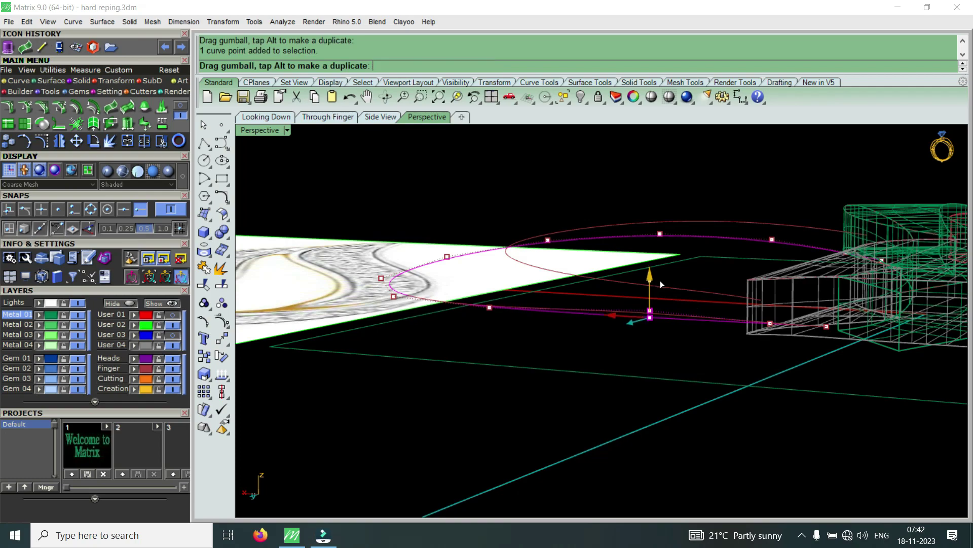
mouse_move(685, 296)
right_down()
mouse_move(705, 273)
mouse_move(599, 390)
right_up()
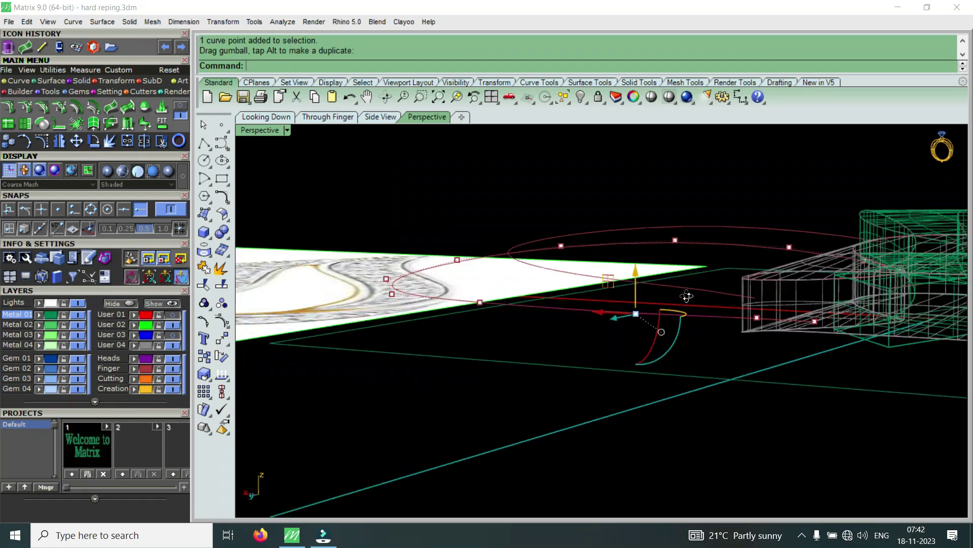
click(599, 391)
drag(600, 390, 822, 380)
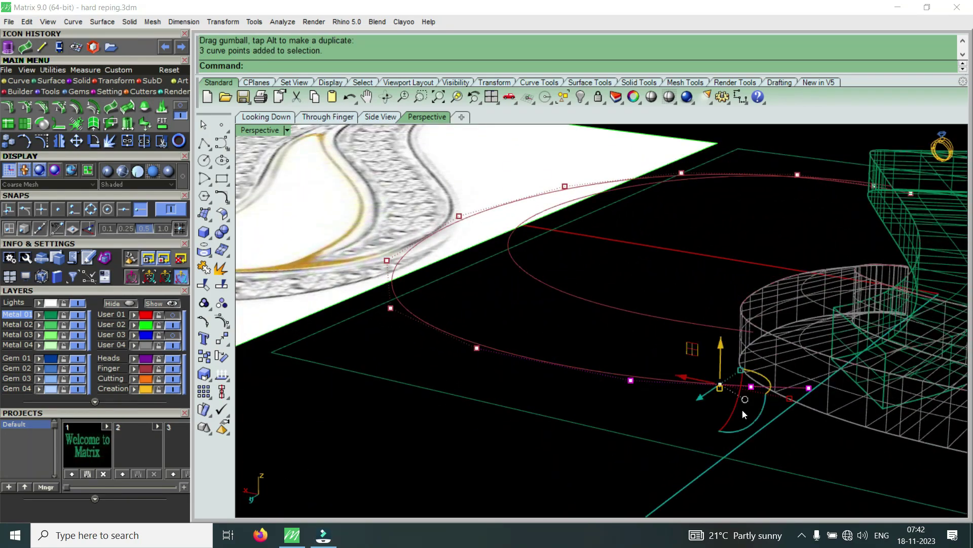
right_drag(743, 409, 692, 214)
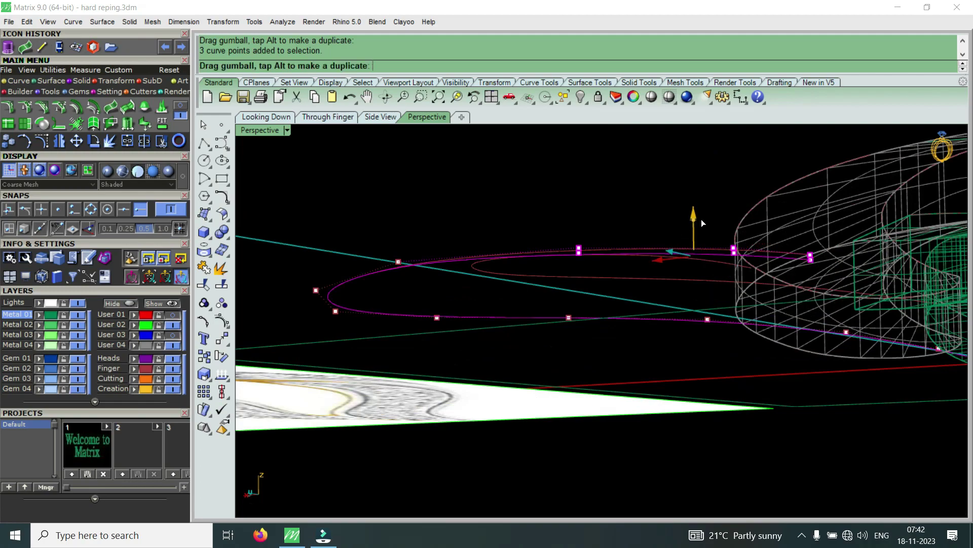
drag(692, 218, 701, 219)
mouse_move(701, 219)
right_down()
mouse_move(732, 243)
mouse_move(643, 294)
mouse_move(820, 275)
mouse_move(666, 285)
mouse_move(687, 304)
mouse_move(591, 256)
mouse_move(522, 285)
mouse_move(500, 231)
right_up()
Reposition the curve's end point and select the two points near the end
scroll(501, 231, up, 3)
scroll(434, 248, up, 3)
scroll(452, 304, up, 2)
click(490, 249)
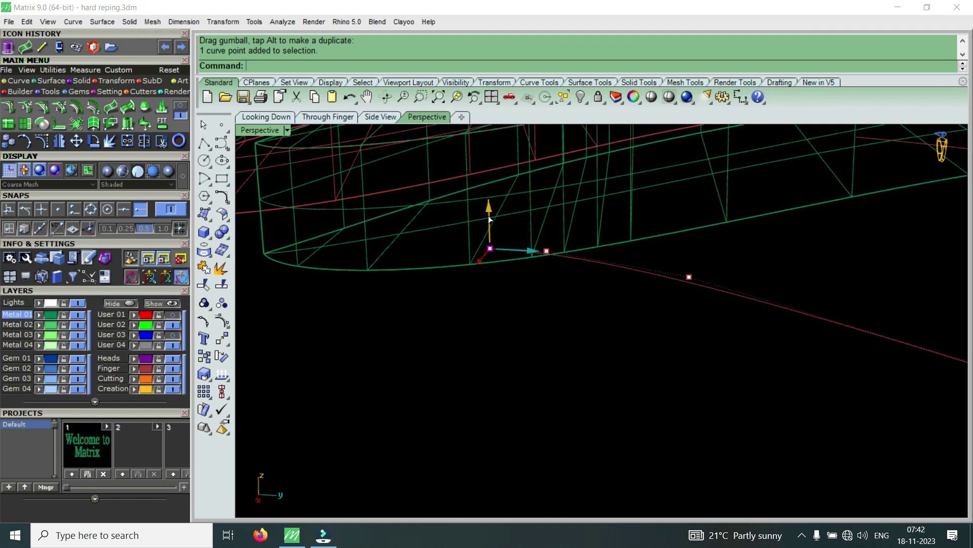
click(488, 216)
mouse_move(522, 241)
right_down()
mouse_move(615, 284)
mouse_move(463, 350)
mouse_move(415, 384)
right_up()
drag(370, 394, 469, 276)
scroll(461, 247, down, 1)
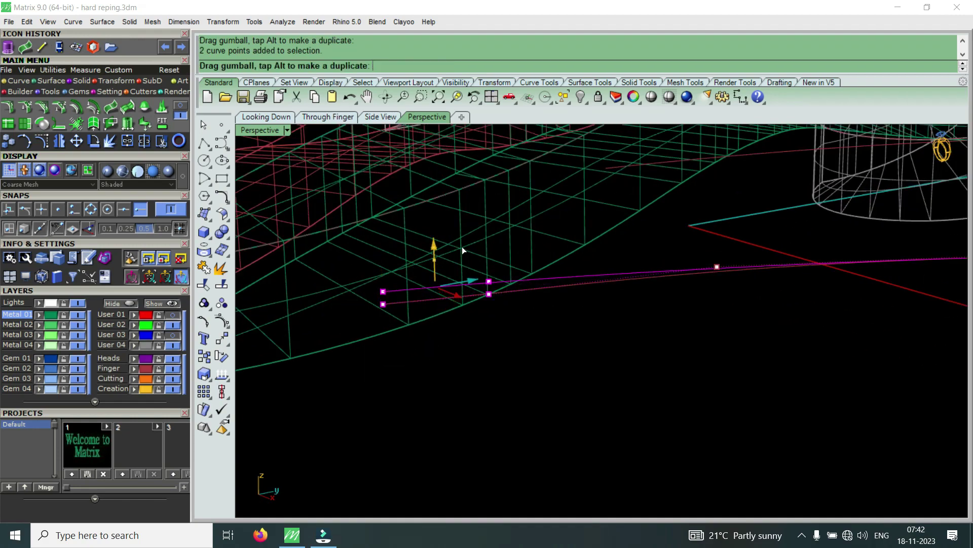
scroll(510, 299, down, 2)
scroll(511, 299, down, 3)
Zoom and orbit around the ring to check the curve end against the green band's tip
right_drag(717, 340, 682, 297)
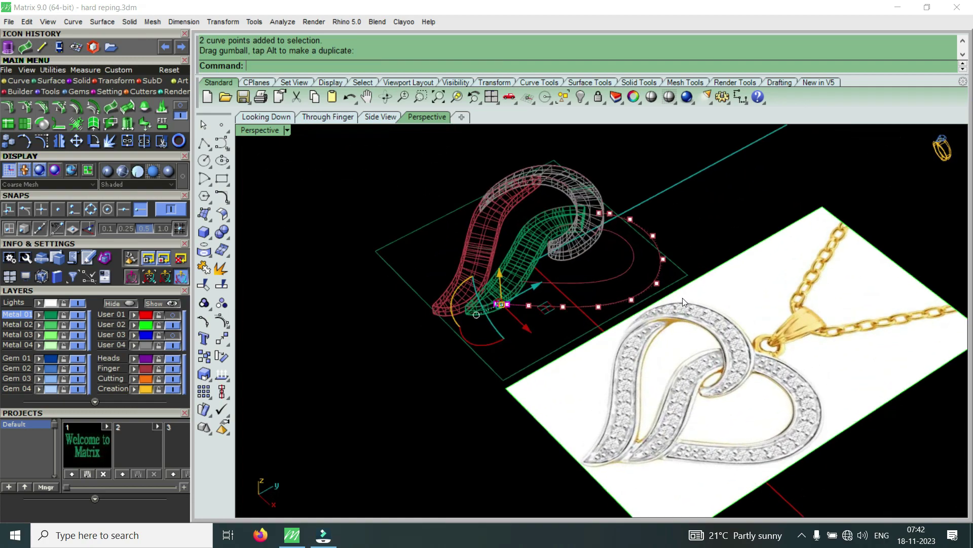
scroll(682, 297, up, 2)
scroll(635, 304, up, 3)
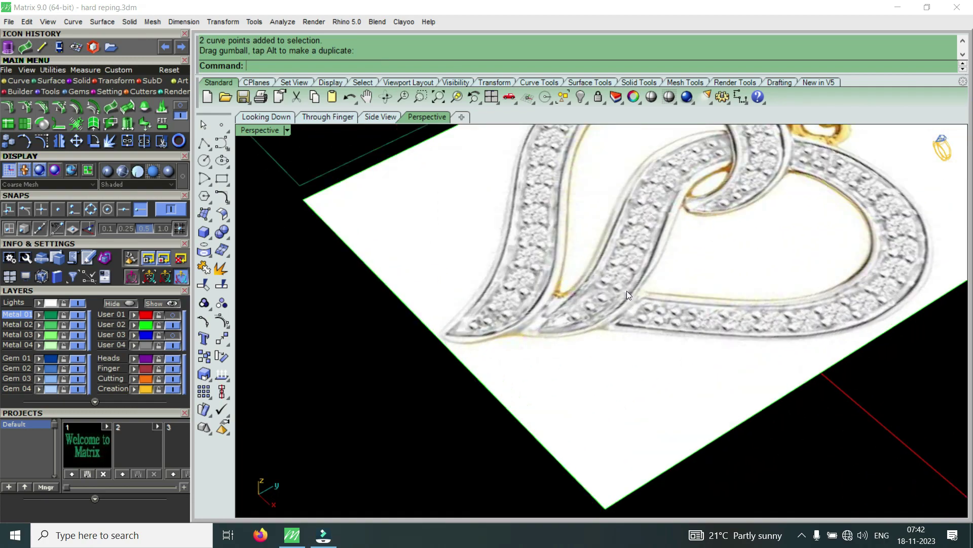
scroll(656, 317, down, 3)
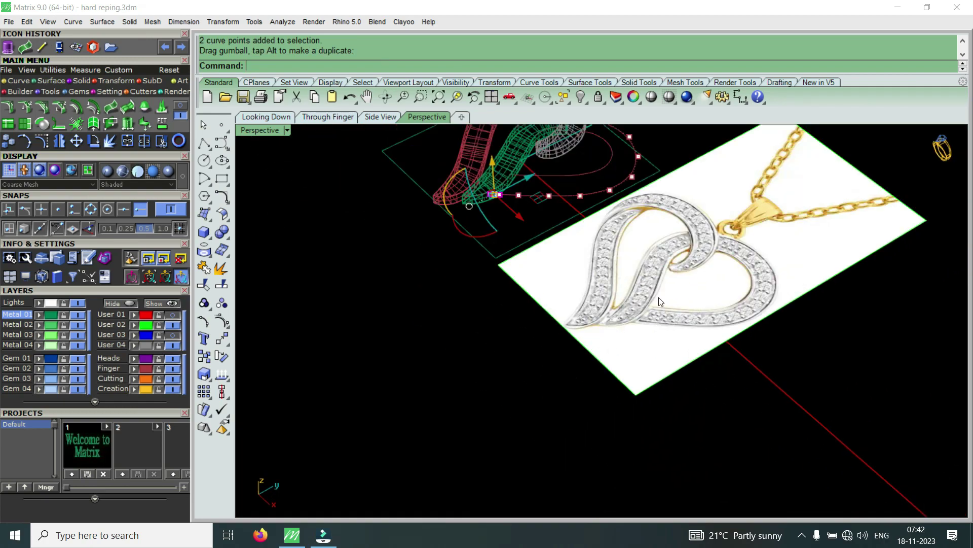
scroll(710, 251, up, 2)
scroll(680, 239, down, 2)
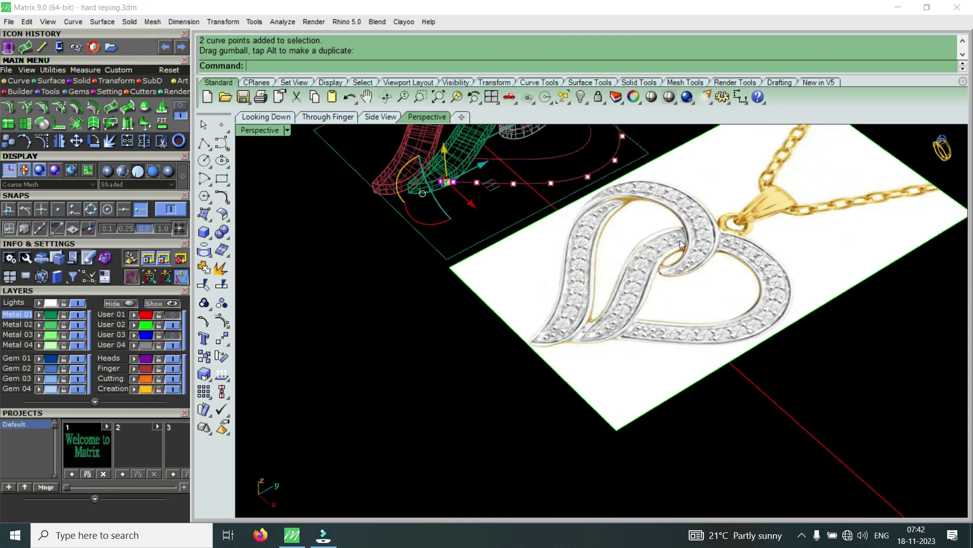
scroll(738, 287, down, 2)
scroll(740, 288, up, 2)
scroll(662, 235, up, 2)
mouse_move(662, 235)
right_down()
mouse_move(573, 194)
mouse_move(662, 301)
right_up()
scroll(572, 190, down, 2)
scroll(573, 178, up, 3)
scroll(592, 212, up, 1)
scroll(594, 217, down, 3)
mouse_move(594, 217)
right_down()
mouse_move(600, 363)
mouse_move(580, 380)
mouse_move(452, 376)
mouse_move(487, 329)
mouse_move(501, 289)
mouse_move(493, 267)
mouse_move(613, 307)
mouse_move(610, 283)
right_up()
scroll(487, 330, up, 2)
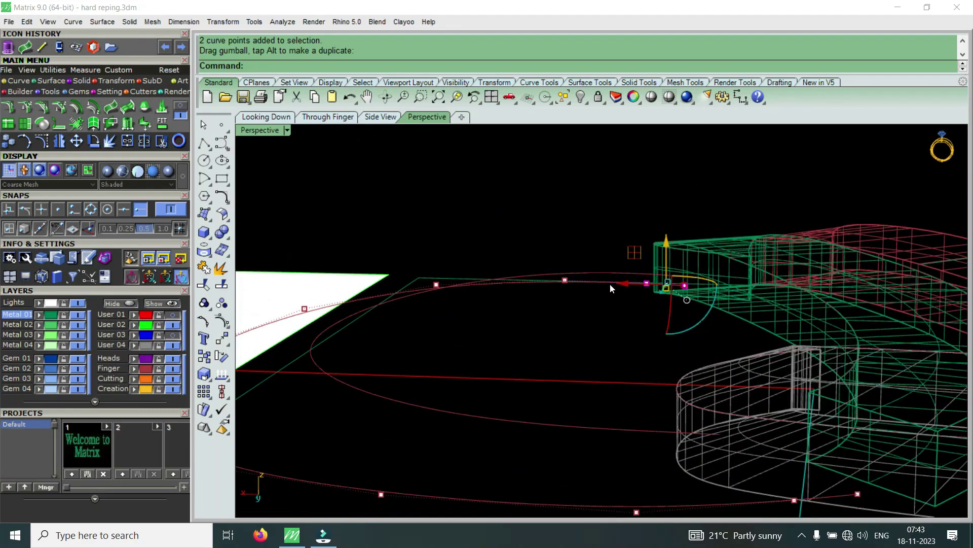
scroll(610, 284, up, 2)
scroll(808, 355, down, 3)
mouse_move(808, 355)
right_down()
mouse_move(598, 341)
mouse_move(644, 323)
mouse_move(728, 341)
mouse_move(735, 309)
mouse_move(712, 321)
mouse_move(572, 304)
mouse_move(558, 283)
mouse_move(489, 284)
mouse_move(469, 302)
mouse_move(486, 299)
mouse_move(474, 267)
mouse_move(522, 330)
mouse_move(547, 241)
right_up()
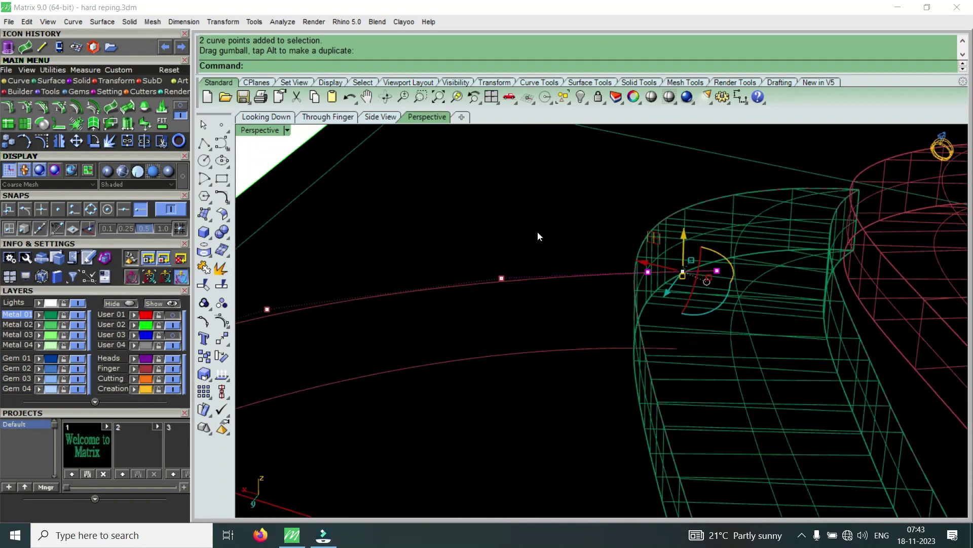
Raise two pairs of control points on the red curve with the gumball
drag(622, 274, 659, 304)
drag(582, 251, 583, 236)
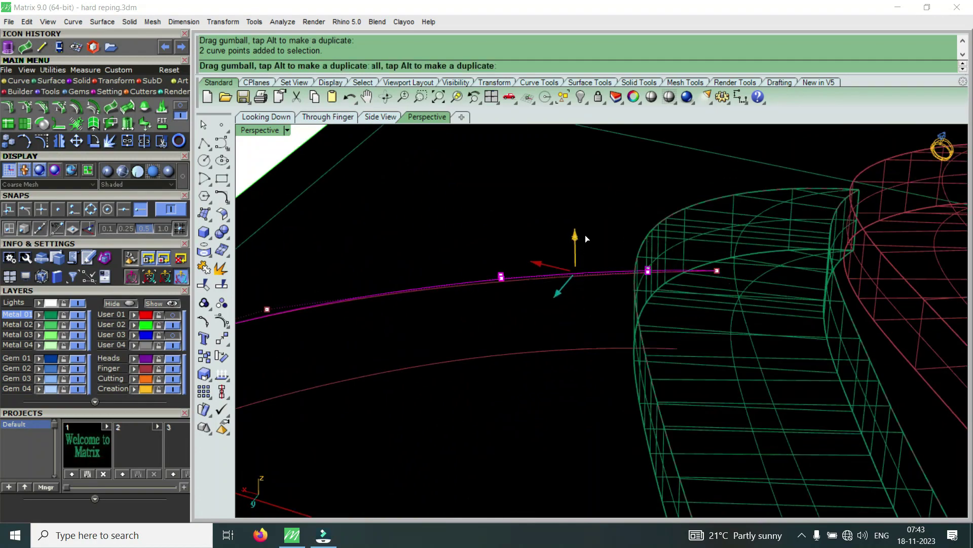
key(Escape)
mouse_move(699, 244)
right_down()
mouse_move(658, 239)
mouse_move(658, 213)
mouse_move(582, 266)
mouse_move(771, 283)
mouse_move(775, 293)
mouse_move(700, 283)
right_up()
mouse_move(612, 235)
mouse_down()
mouse_move(652, 282)
mouse_move(759, 346)
mouse_up()
drag(685, 298, 699, 291)
mouse_move(699, 291)
right_down()
mouse_move(654, 281)
mouse_move(630, 292)
right_up()
Reshape the red curve by moving another pair of points, then a single point
drag(404, 385, 620, 321)
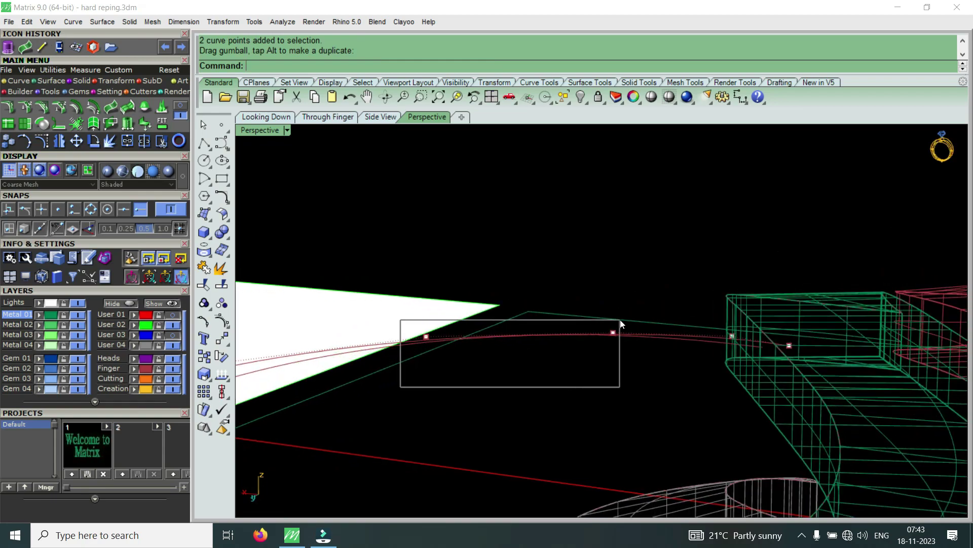
drag(528, 291, 612, 288)
mouse_move(612, 288)
right_down()
mouse_move(723, 294)
mouse_move(646, 313)
mouse_move(600, 279)
mouse_move(567, 177)
right_up()
drag(562, 148, 634, 283)
drag(586, 218, 590, 210)
mouse_move(590, 210)
right_down()
mouse_move(662, 268)
mouse_move(632, 252)
mouse_move(610, 260)
mouse_move(558, 354)
mouse_move(607, 373)
mouse_move(810, 315)
mouse_move(782, 297)
mouse_move(699, 330)
mouse_move(603, 320)
mouse_move(591, 348)
mouse_move(727, 323)
mouse_move(682, 283)
mouse_move(681, 311)
mouse_move(590, 333)
right_up()
Pull a single red-curve point to smooth the loop's shape
drag(571, 324, 793, 415)
mouse_move(793, 415)
right_down()
mouse_move(565, 287)
mouse_move(524, 279)
mouse_move(569, 309)
right_up()
click(571, 282)
click(554, 320)
drag(561, 289, 563, 267)
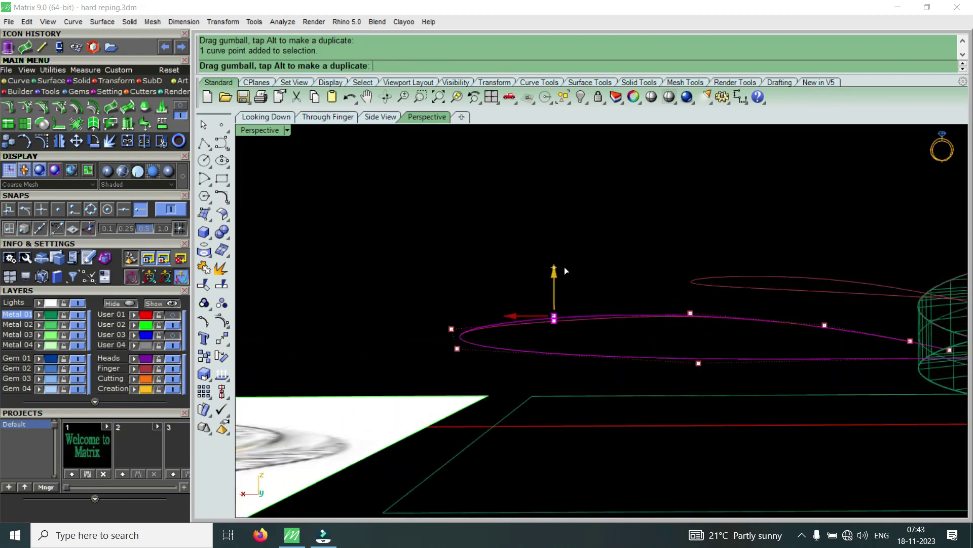
mouse_move(650, 297)
right_down()
mouse_move(598, 298)
mouse_move(515, 333)
mouse_move(431, 288)
right_up()
Adjust the points at the red curve's left end from side and edge-on views
drag(389, 270, 462, 343)
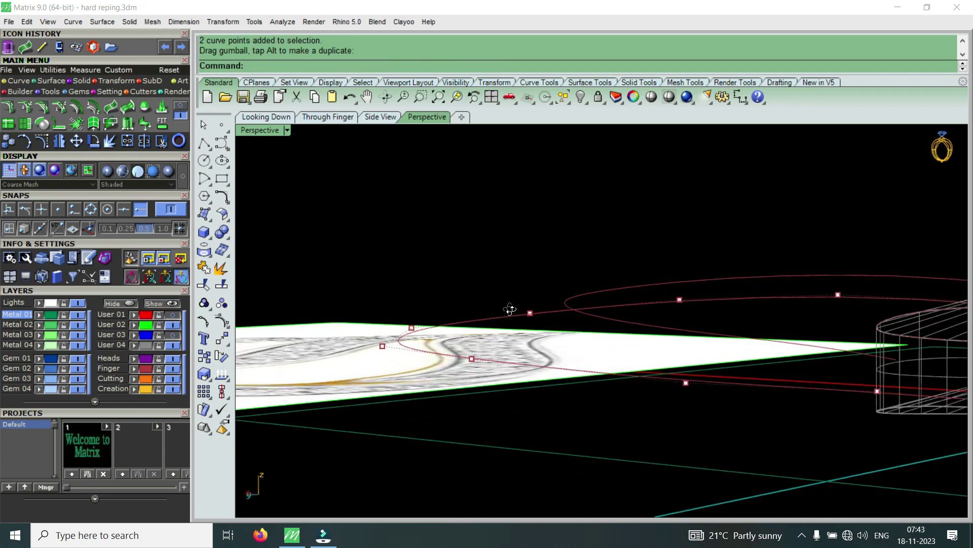
right_drag(435, 278, 505, 288)
click(531, 314)
drag(530, 284, 531, 271)
mouse_move(531, 270)
right_down()
mouse_move(594, 302)
mouse_move(580, 293)
right_up()
mouse_move(488, 292)
right_down()
mouse_move(466, 305)
mouse_move(397, 280)
mouse_move(439, 283)
right_up()
drag(439, 283, 531, 356)
drag(503, 292, 512, 285)
mouse_move(512, 285)
right_down()
mouse_move(583, 310)
mouse_move(680, 294)
mouse_move(851, 300)
mouse_move(690, 404)
mouse_move(693, 311)
mouse_move(749, 327)
right_up()
Draw a line across the band end from the red guide curve
click(42, 47)
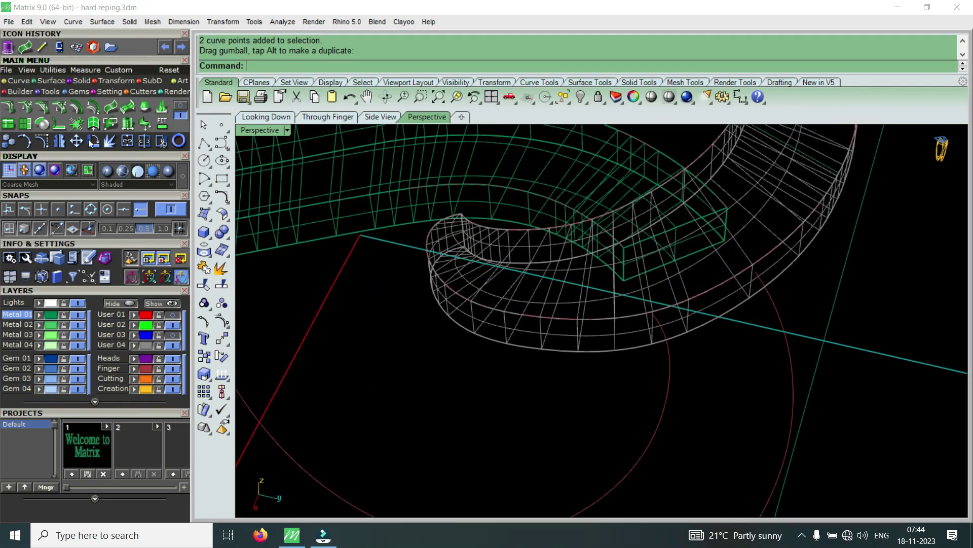
click(653, 314)
click(760, 273)
right_drag(732, 273, 714, 332)
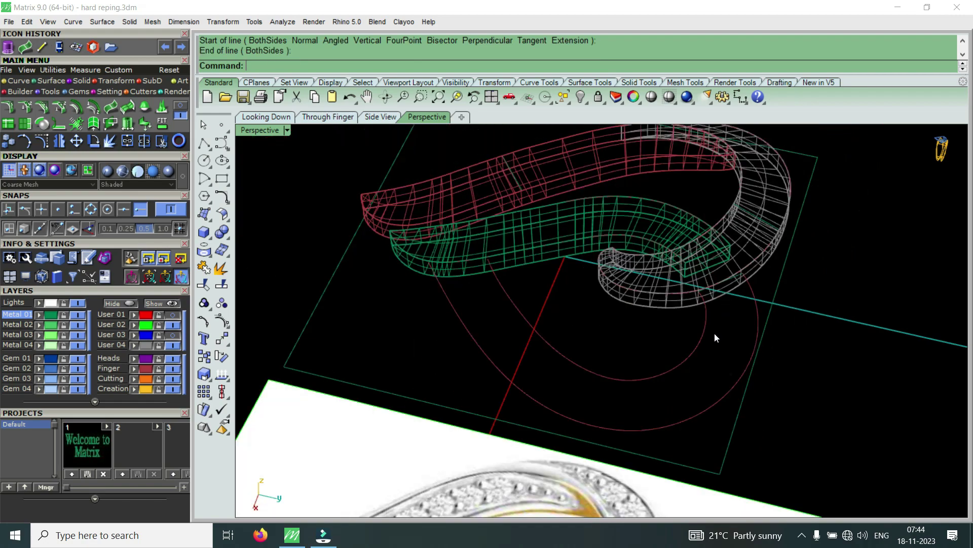
Run Sweep2 (S2), picking both rail curves and the line as cross section
text(S2)
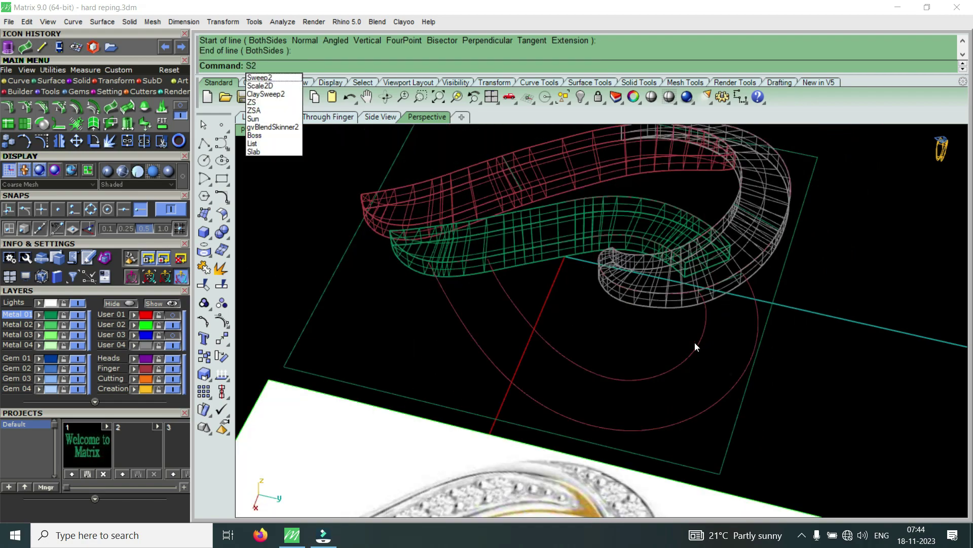
click(260, 78)
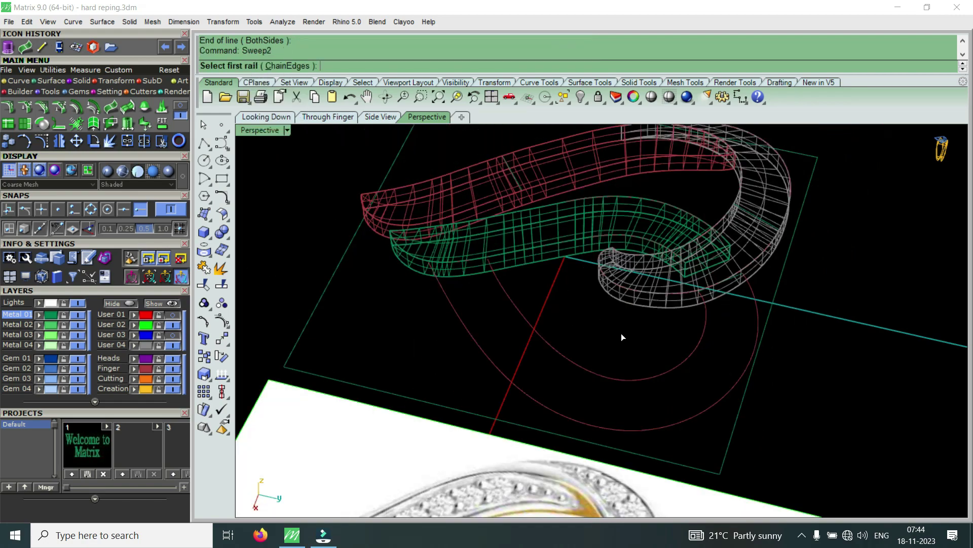
click(677, 362)
scroll(768, 301, up, 3)
click(768, 301)
scroll(737, 272, up, 3)
scroll(725, 254, down, 1)
click(719, 241)
scroll(719, 242, down, 1)
scroll(715, 253, down, 3)
key(Return)
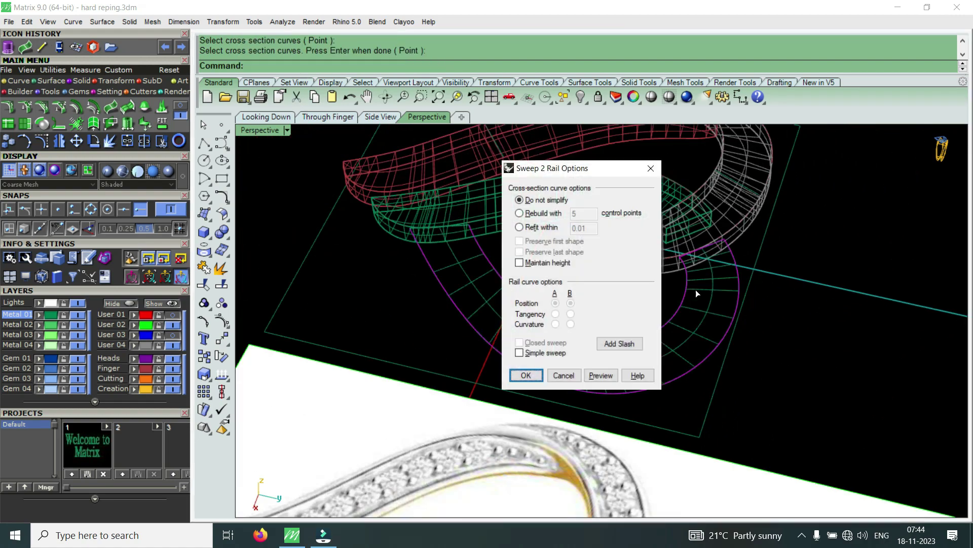
Add the first two slashes between matching points on the rails
click(619, 343)
scroll(715, 324, up, 2)
scroll(716, 355, up, 2)
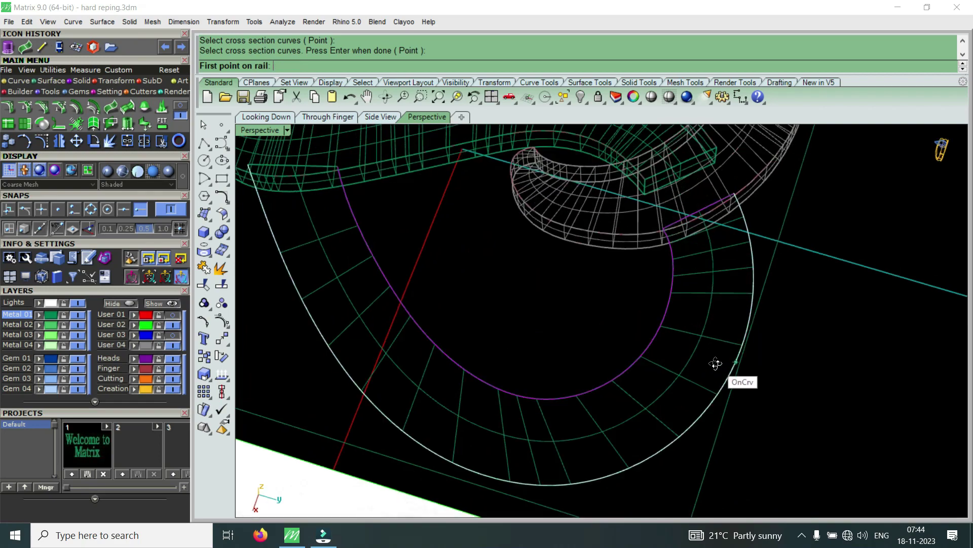
click(689, 315)
click(731, 321)
click(670, 370)
click(691, 404)
Add three more slash pairs around the loop and confirm the sweep
click(547, 374)
click(537, 417)
click(491, 324)
click(430, 378)
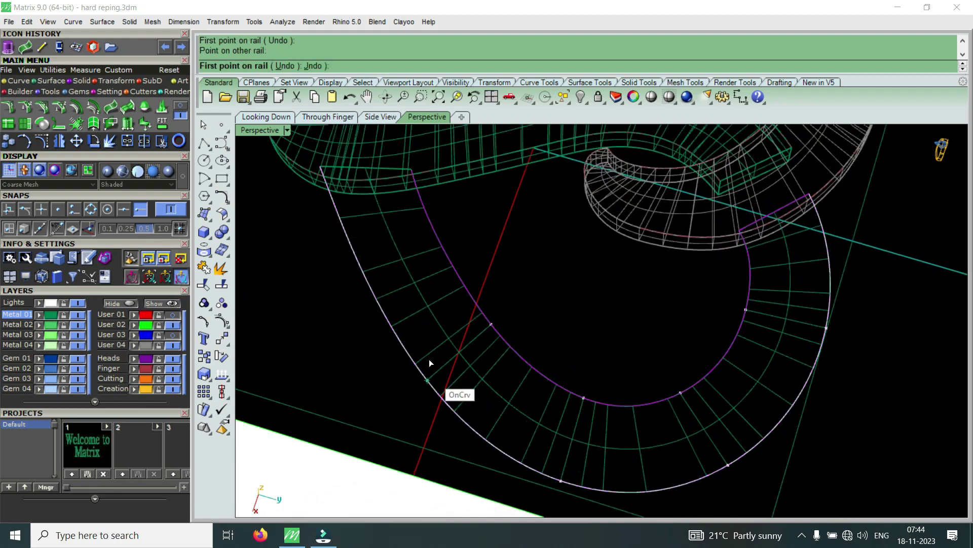
click(355, 250)
click(413, 229)
key(Return)
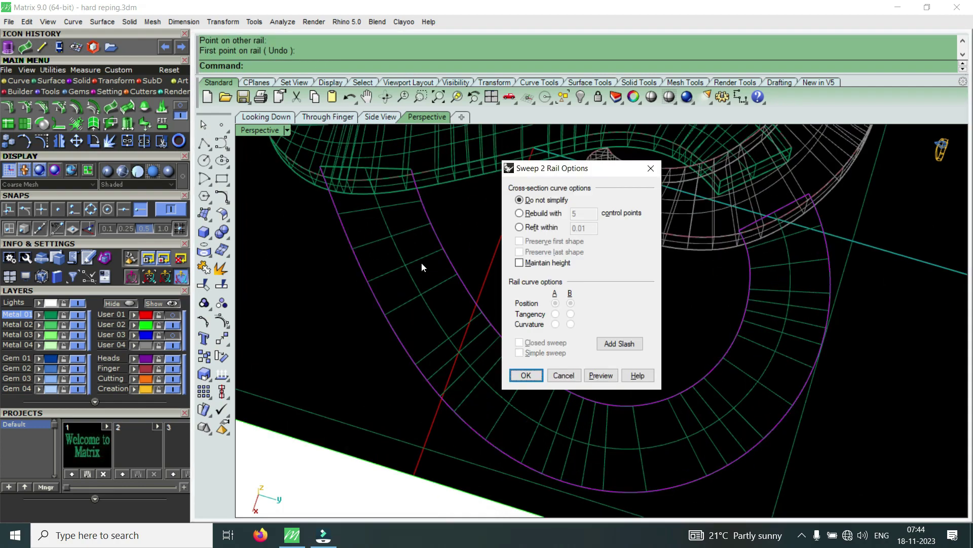
click(526, 375)
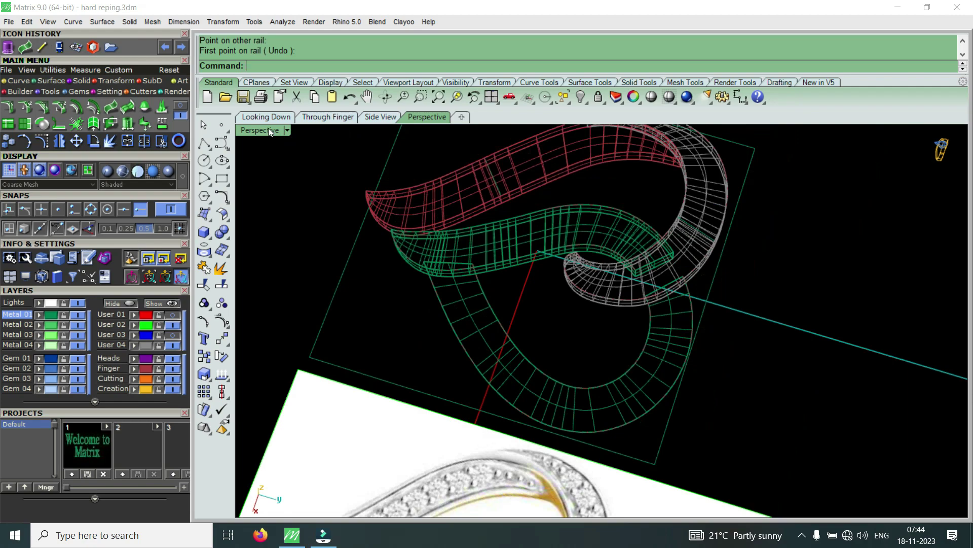
Switch the viewport to Shaded display
click(269, 130)
click(327, 46)
scroll(692, 378, up, 3)
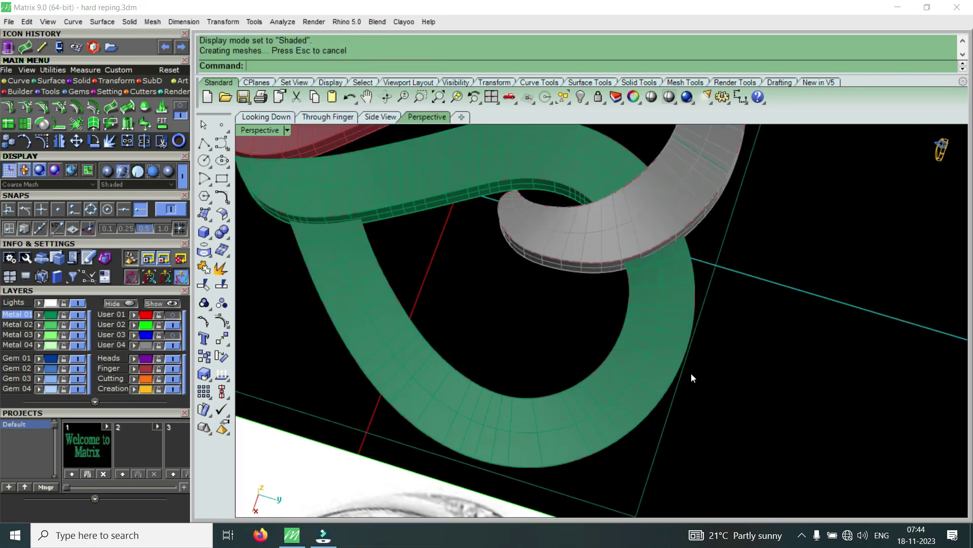
Extrude the new band surface into a solid matching the band end, deleting the leftover surface
scroll(691, 377, down, 3)
right_drag(691, 378, 570, 274)
click(615, 296)
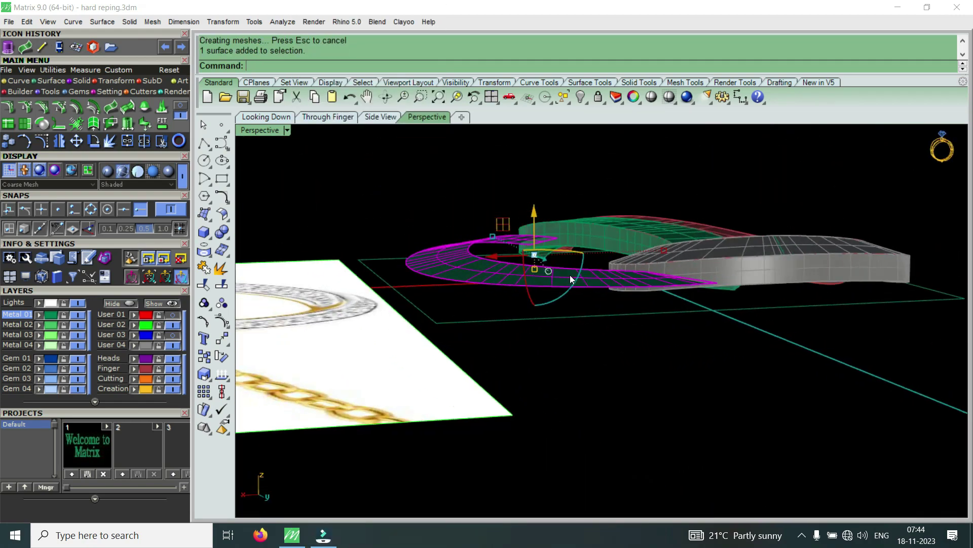
click(93, 141)
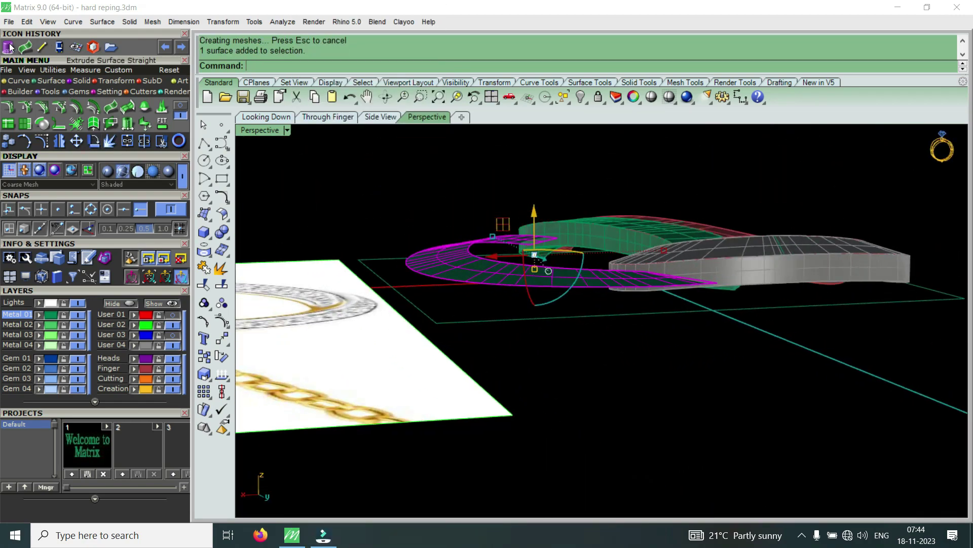
click(572, 252)
key(Delete)
Select both green heart pieces from a top-down view to check them
mouse_move(553, 302)
right_down()
mouse_move(777, 337)
mouse_move(778, 383)
mouse_move(807, 219)
mouse_move(546, 298)
right_up()
scroll(459, 339, up, 3)
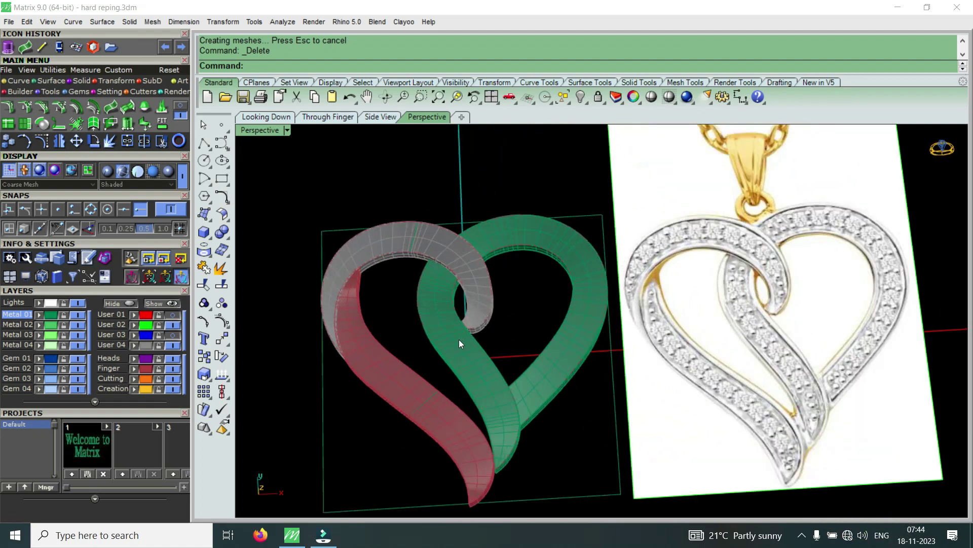
click(467, 348)
shift+click(606, 315)
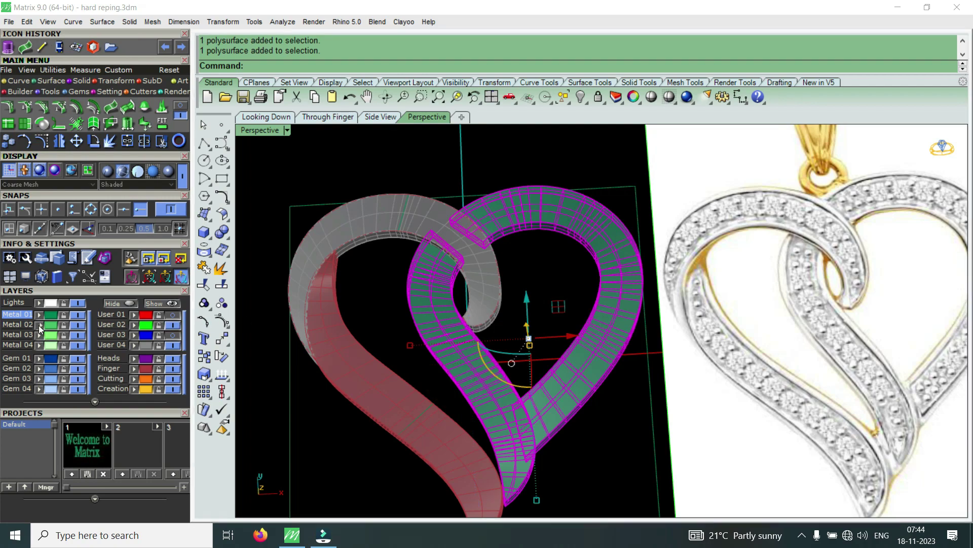
click(565, 266)
scroll(535, 277, down, 3)
right_drag(535, 278, 551, 318)
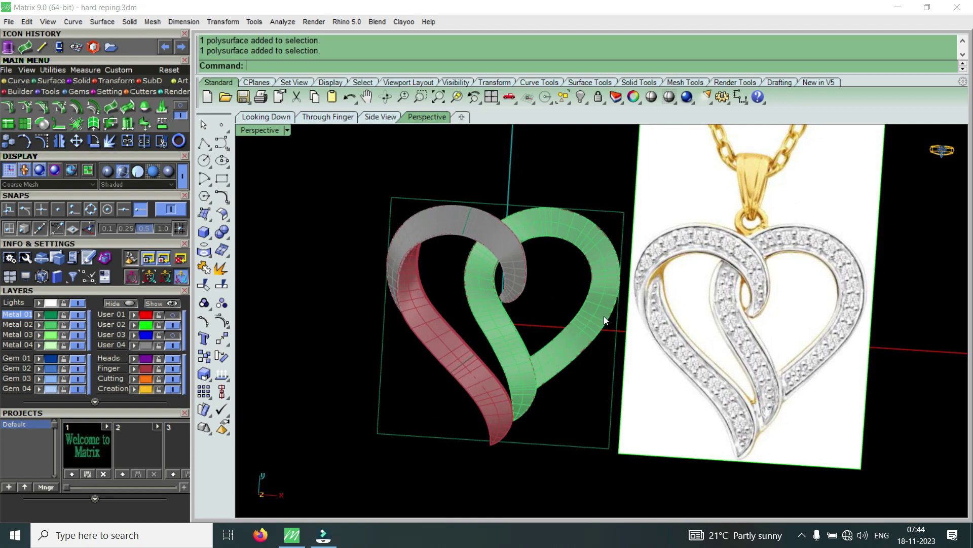
click(268, 133)
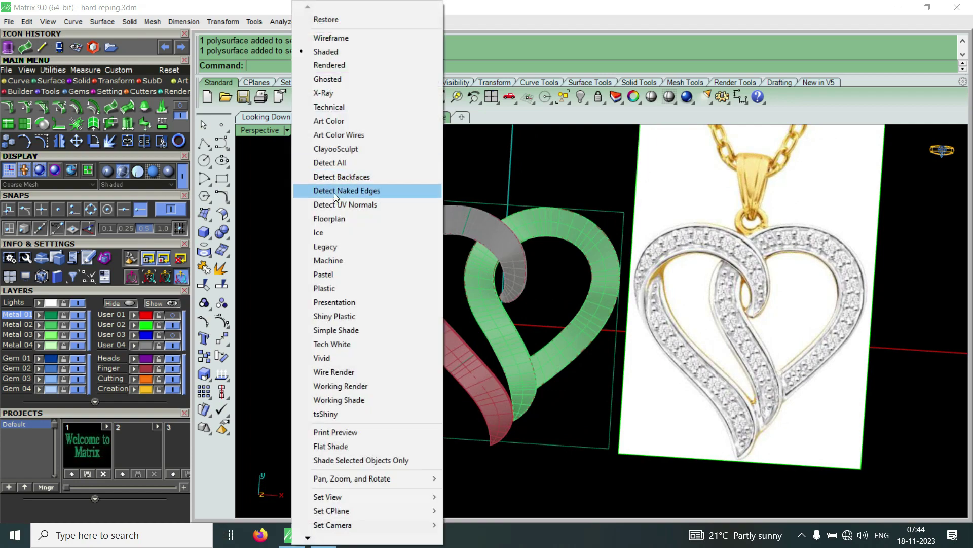
Render the model in Machine display mode and orbit to inspect the heart's thickness
click(340, 259)
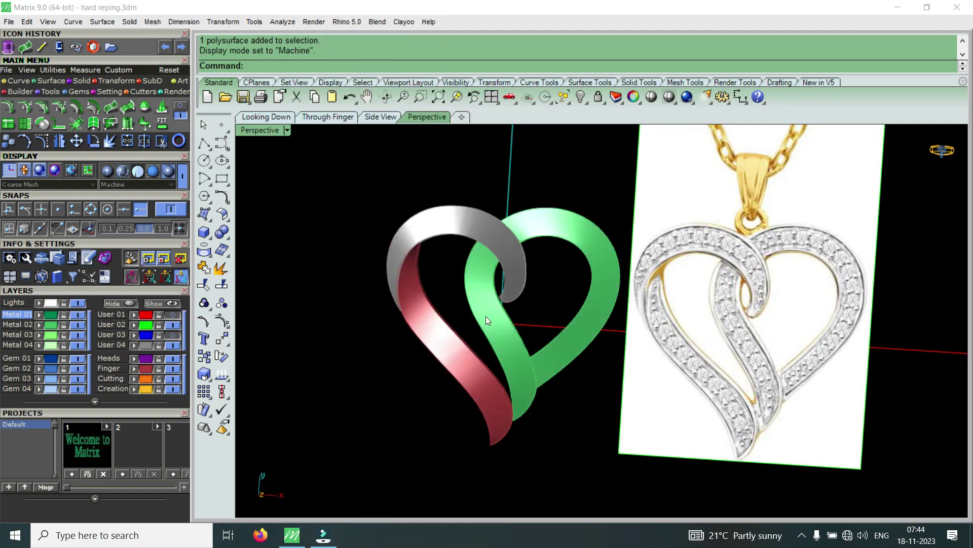
right_drag(486, 316, 491, 303)
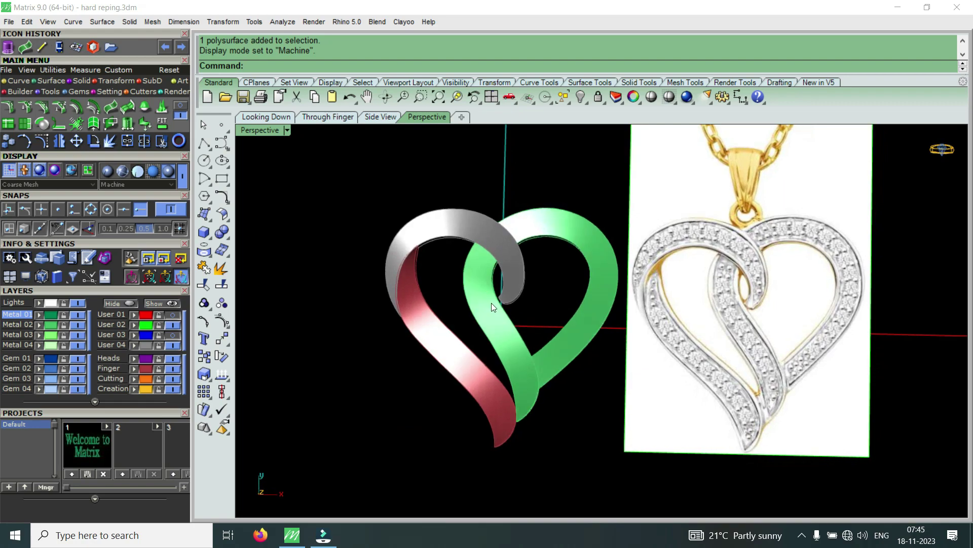
mouse_move(641, 348)
right_down()
mouse_move(626, 218)
mouse_move(633, 186)
mouse_move(624, 322)
right_up()
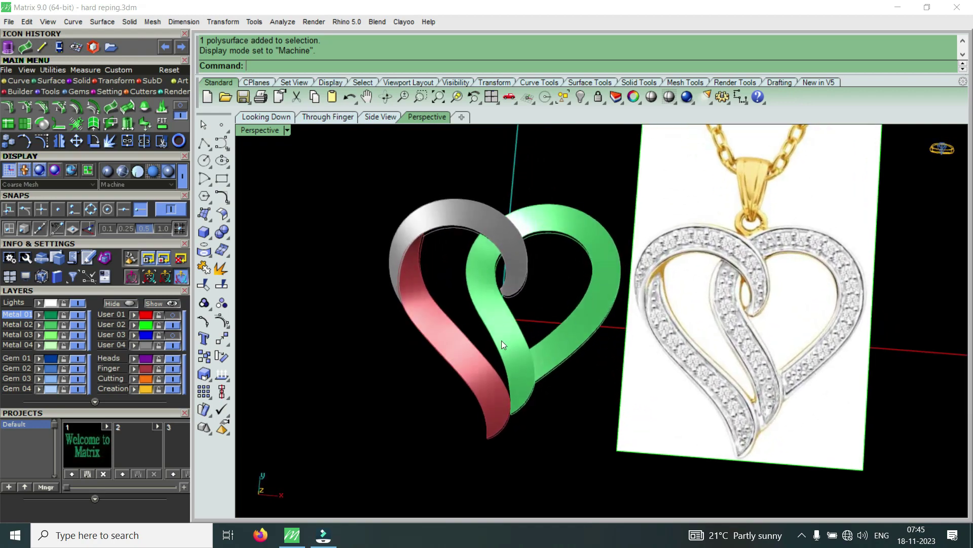
scroll(502, 343, up, 3)
right_drag(501, 271, 538, 241)
mouse_move(496, 204)
right_down()
mouse_move(443, 359)
mouse_move(570, 282)
mouse_move(723, 256)
mouse_move(768, 300)
mouse_move(795, 257)
mouse_move(797, 297)
right_up()
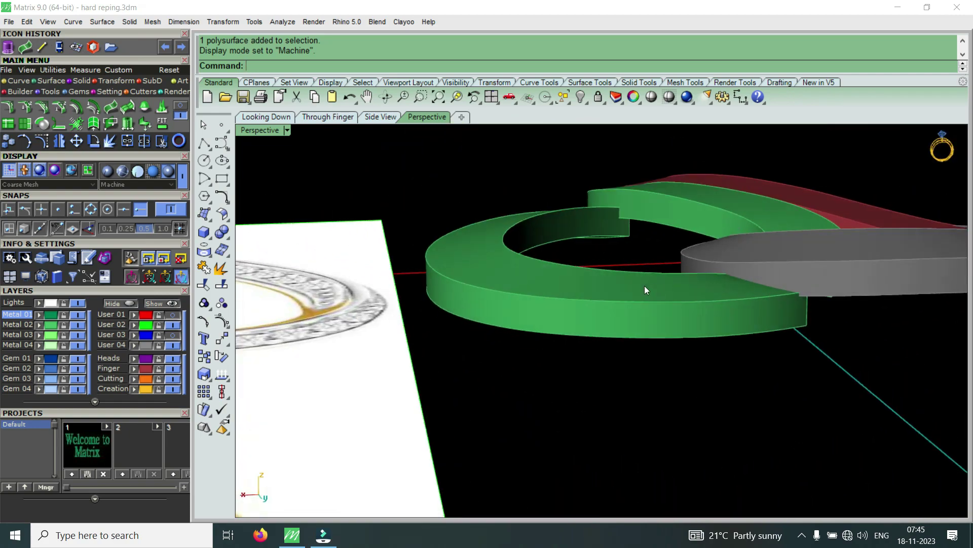
mouse_move(597, 273)
right_down()
mouse_move(700, 320)
mouse_move(732, 266)
mouse_move(768, 264)
mouse_move(790, 159)
mouse_move(446, 285)
mouse_move(511, 278)
mouse_move(449, 284)
mouse_move(406, 304)
mouse_move(394, 280)
mouse_move(431, 294)
right_up()
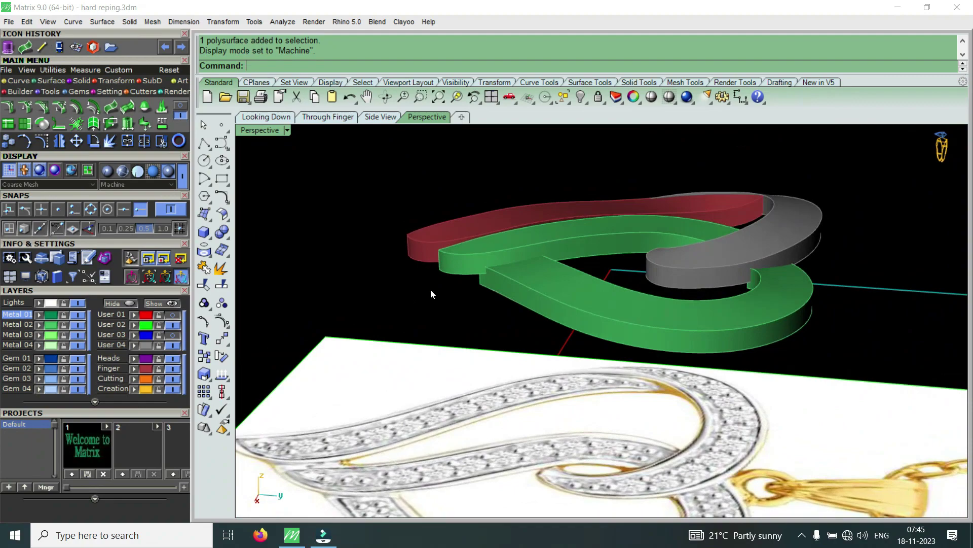
Select the green ring and inspect it from a lower angle
click(575, 238)
mouse_move(575, 238)
right_down()
mouse_move(579, 206)
mouse_move(555, 265)
mouse_move(595, 303)
mouse_move(704, 394)
mouse_move(741, 377)
mouse_move(725, 368)
right_up()
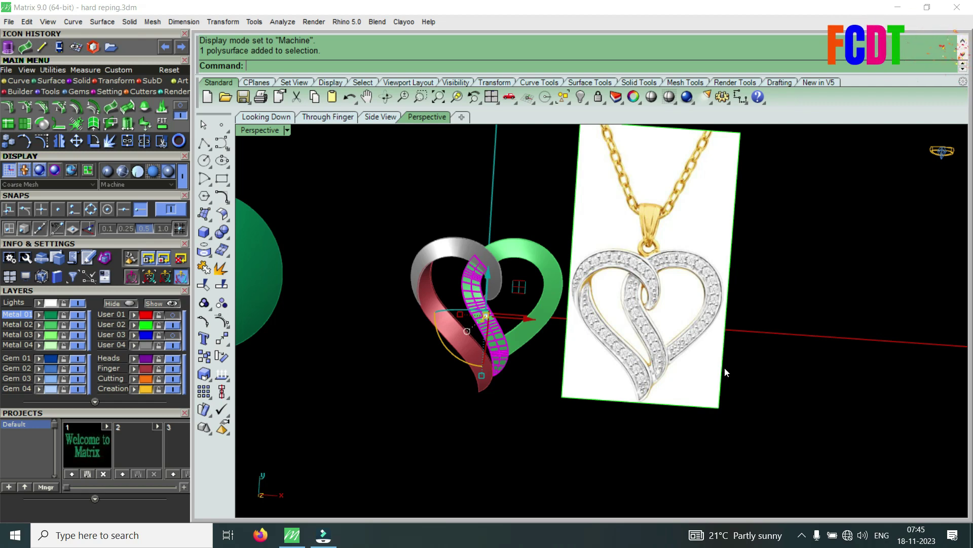
key(Escape)
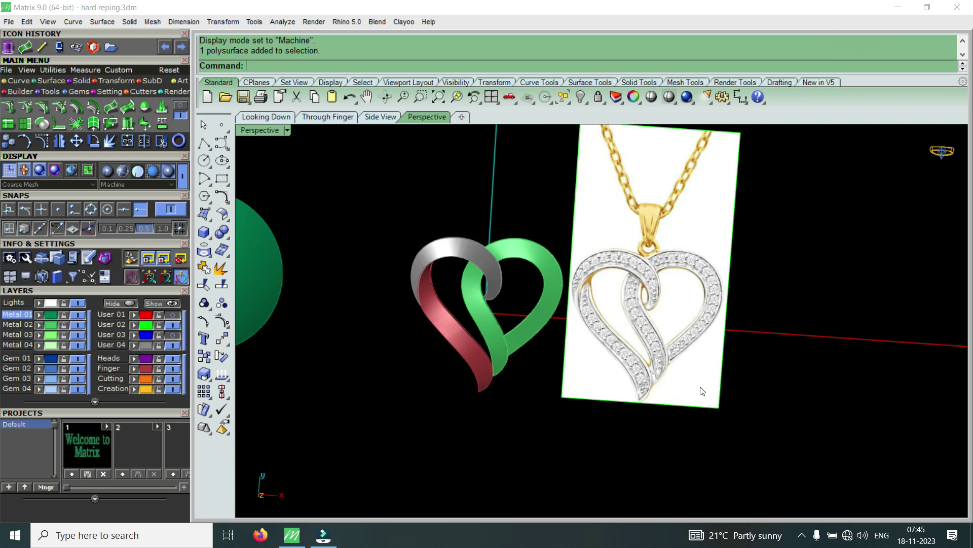
scroll(538, 302, up, 2)
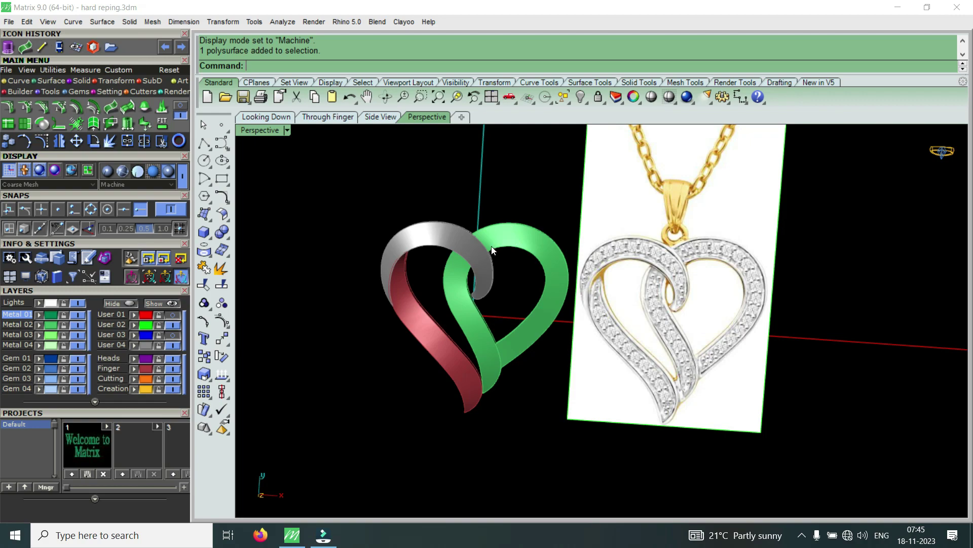
scroll(646, 242, up, 2)
scroll(665, 232, up, 2)
scroll(583, 314, down, 1)
scroll(623, 350, down, 2)
scroll(646, 367, up, 1)
scroll(664, 372, down, 1)
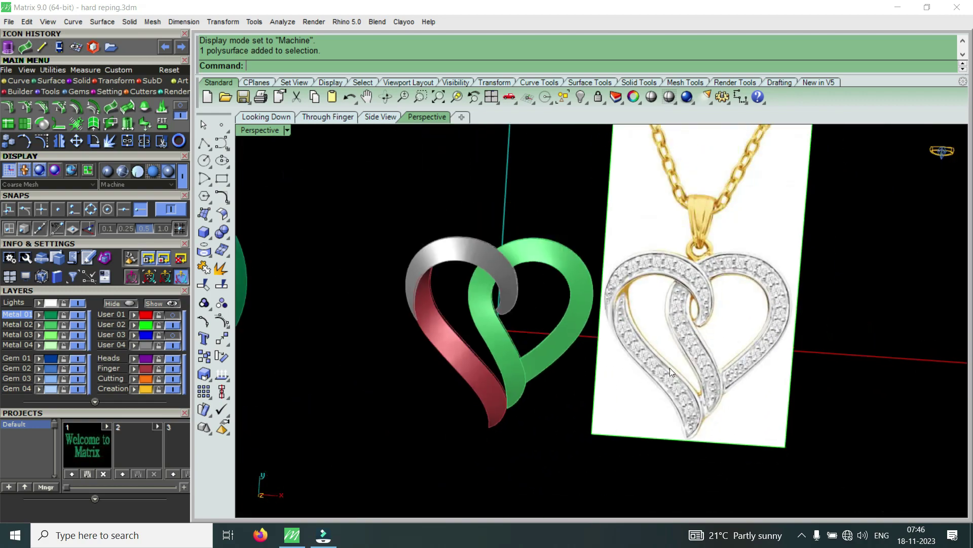
scroll(664, 372, up, 1)
scroll(692, 357, up, 1)
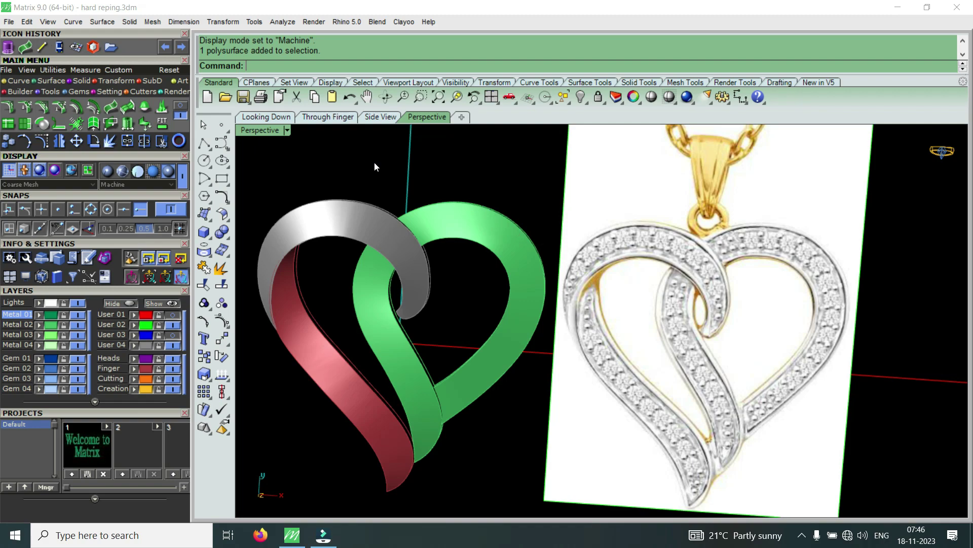
Maximize the Looking Down view and slide the reference photo left over the heart
double_click(274, 131)
double_click(631, 130)
mouse_move(502, 356)
right_down()
mouse_move(583, 214)
mouse_move(545, 303)
mouse_move(390, 223)
right_up()
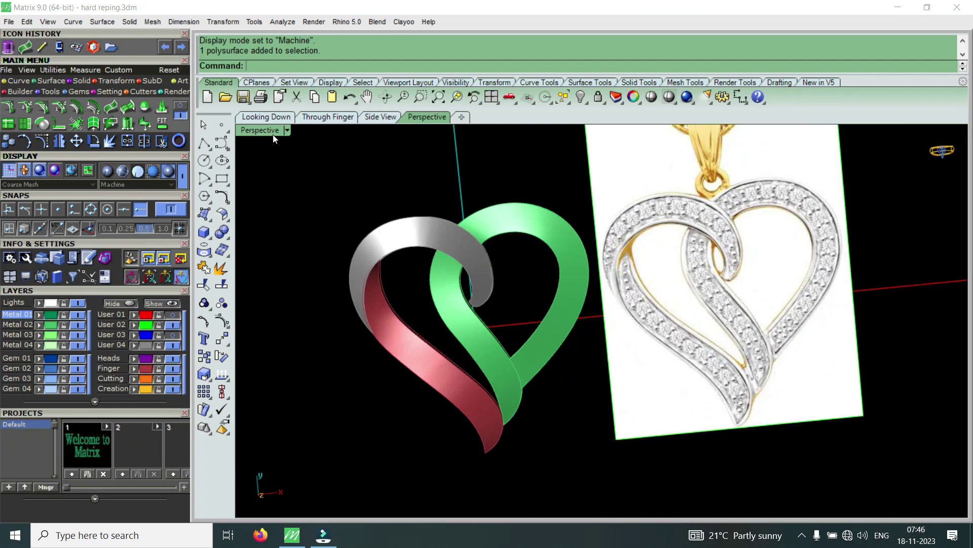
double_click(274, 131)
click(668, 293)
drag(744, 262, 589, 299)
click(295, 131)
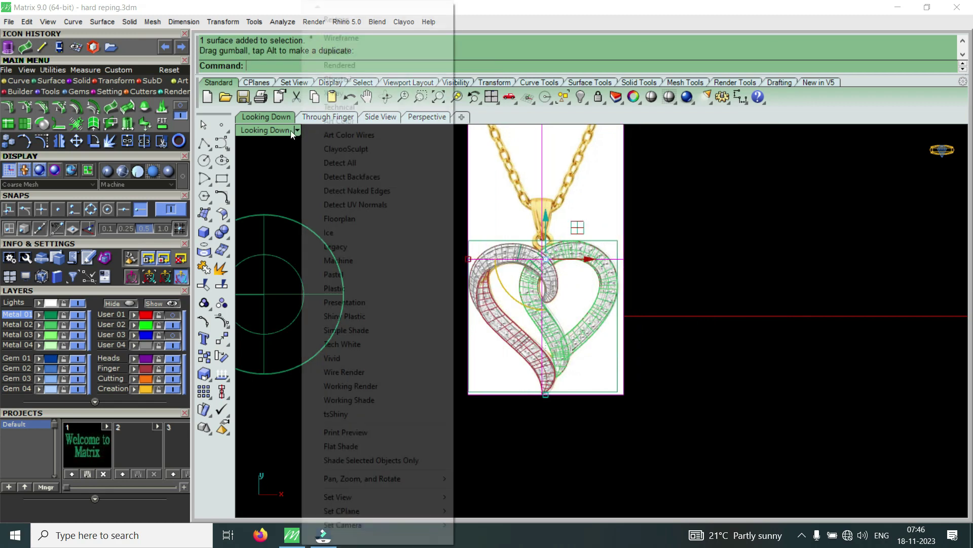
Shade the top view in Machine mode and place the reference photo just right of the heart
click(354, 261)
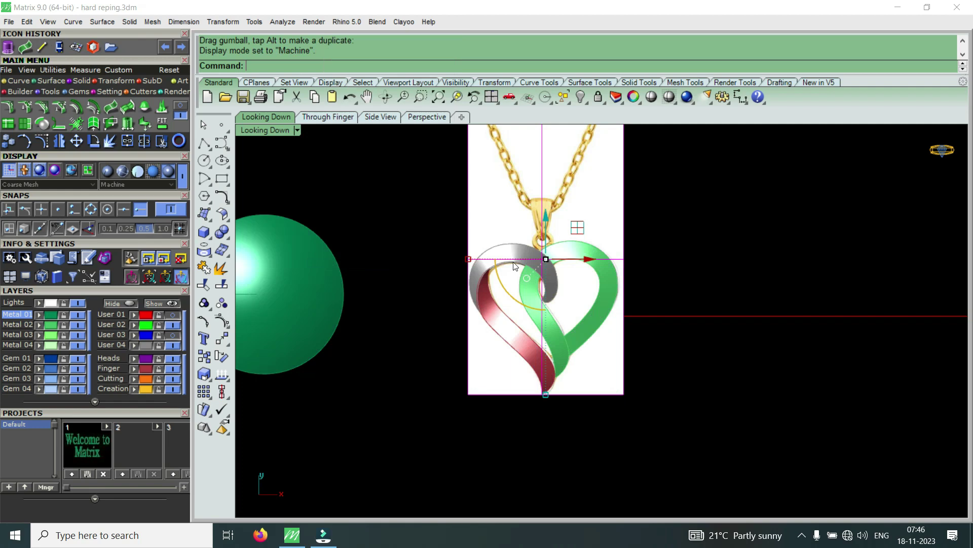
scroll(559, 265, down, 2)
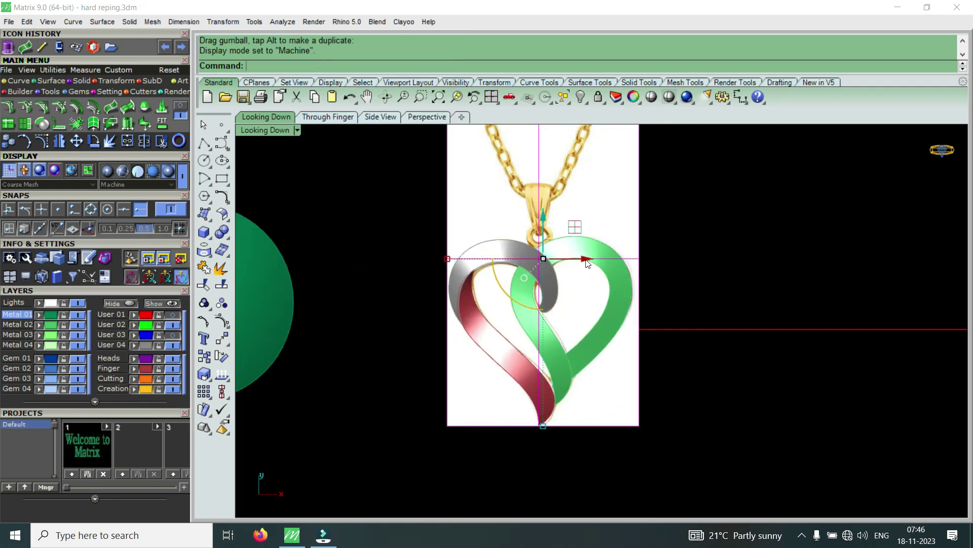
drag(586, 261, 768, 258)
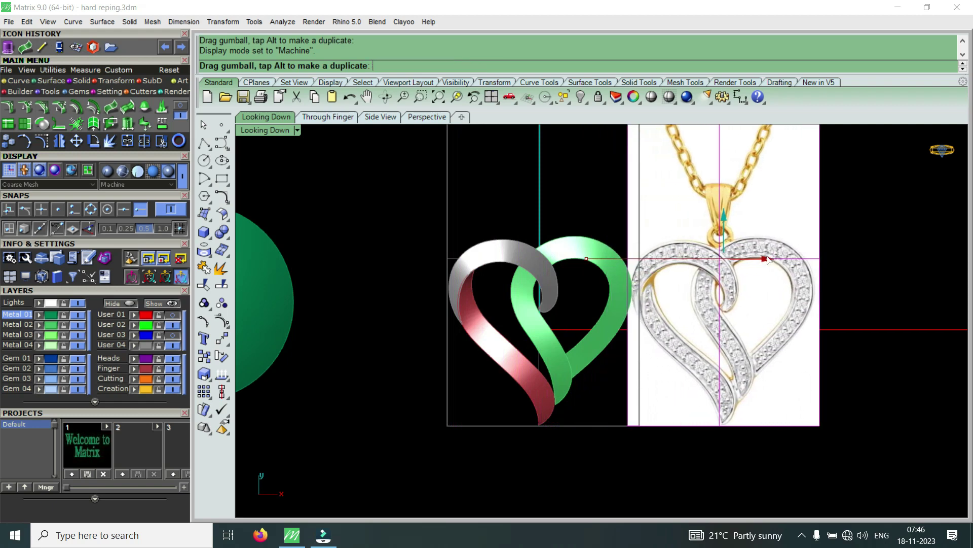
drag(767, 259, 588, 276)
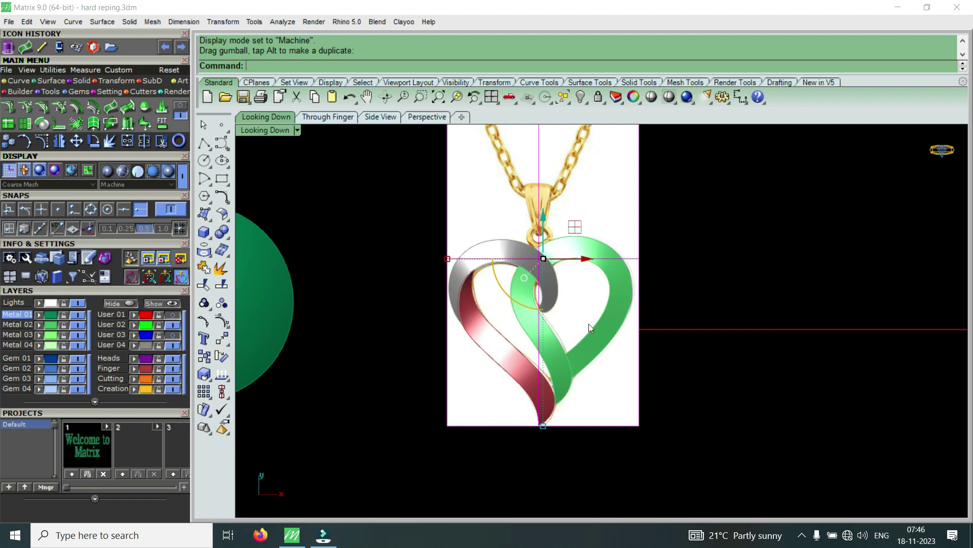
drag(590, 264, 774, 278)
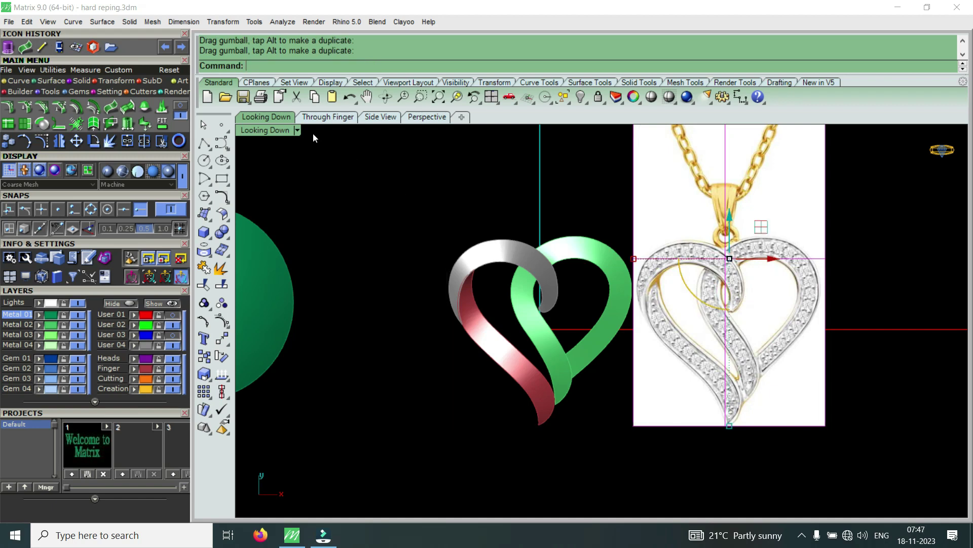
double_click(282, 130)
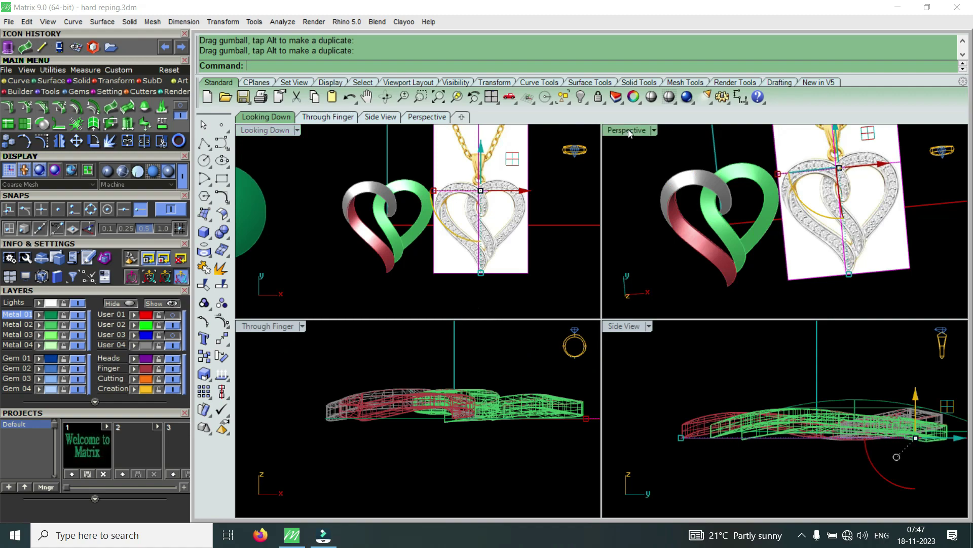
Maximize the Perspective view and nudge the red band slightly with the gumball
double_click(629, 129)
mouse_move(565, 288)
right_down()
mouse_move(543, 257)
mouse_move(620, 278)
mouse_move(596, 330)
mouse_move(684, 289)
mouse_move(516, 332)
mouse_move(479, 239)
mouse_move(441, 236)
mouse_move(397, 205)
mouse_move(467, 211)
mouse_move(374, 250)
right_up()
scroll(668, 299, up, 3)
scroll(406, 232, up, 3)
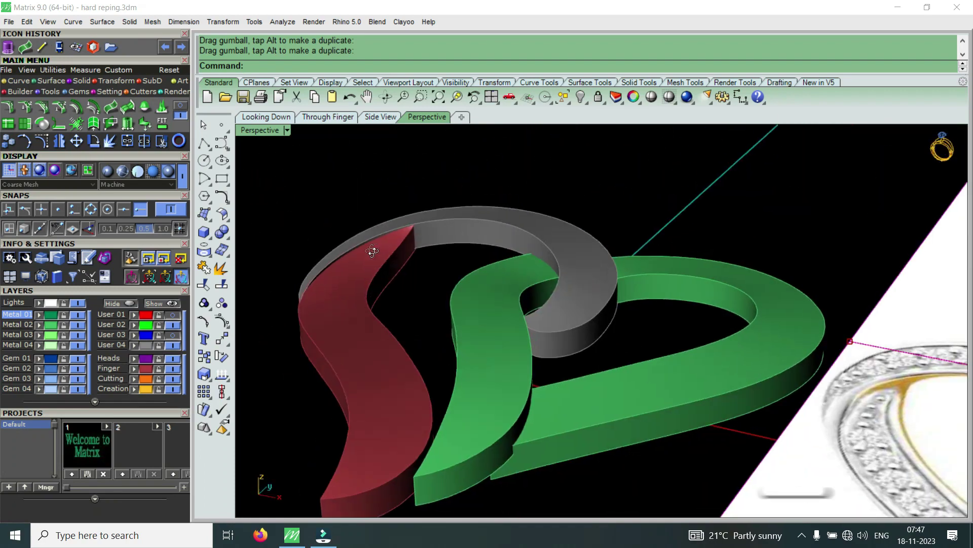
scroll(359, 294, up, 2)
click(356, 295)
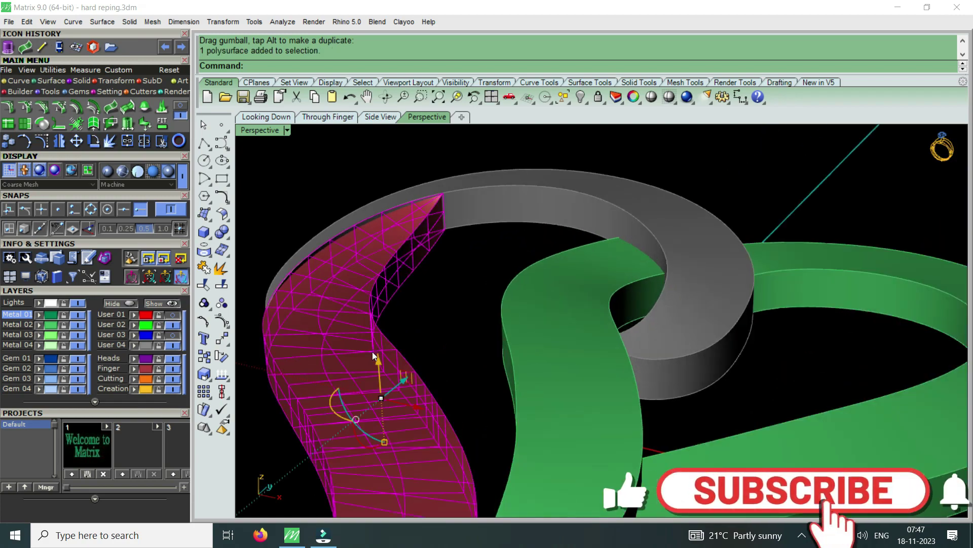
drag(373, 354, 386, 359)
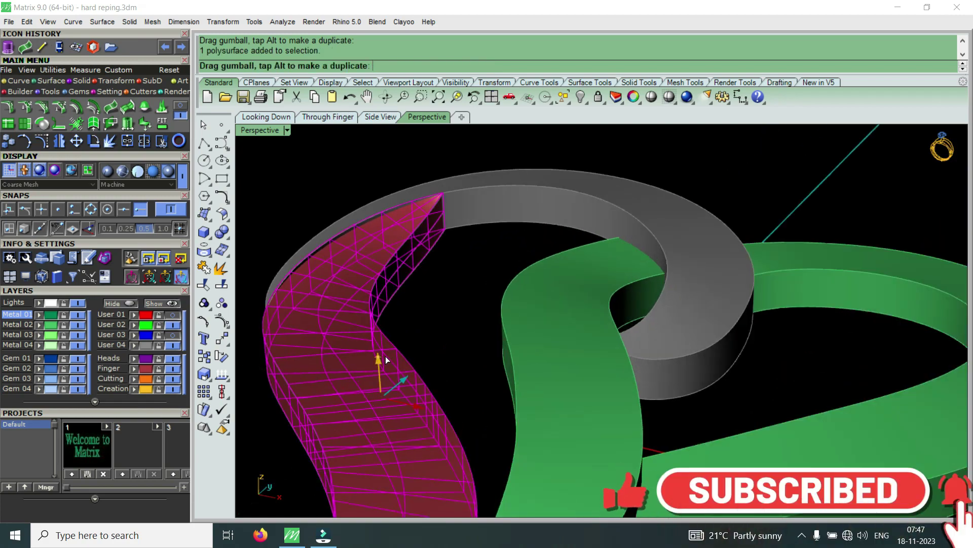
key(Escape)
Select the grey band and inspect it from low side angles
mouse_move(433, 298)
right_down()
mouse_move(502, 264)
mouse_move(602, 264)
right_up()
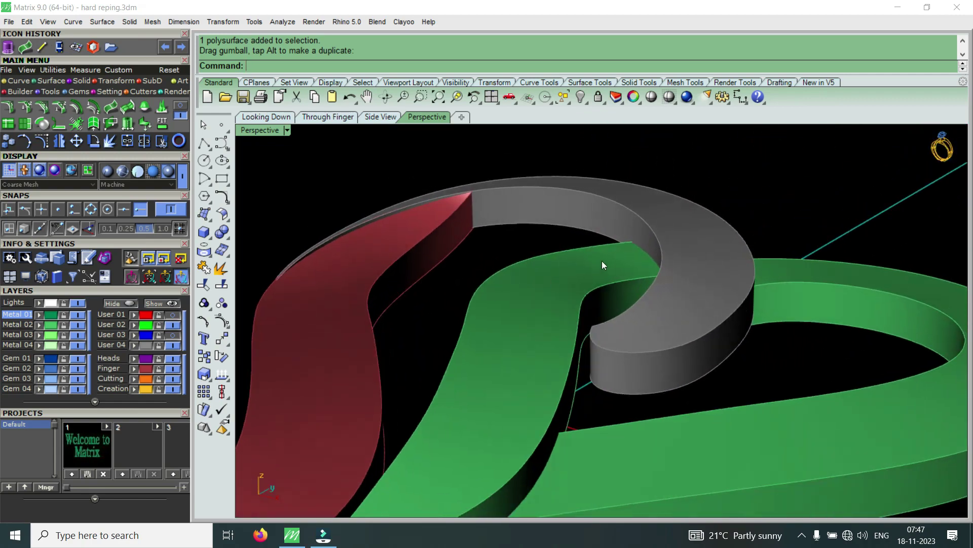
click(664, 234)
mouse_move(509, 276)
right_down()
mouse_move(600, 180)
mouse_move(470, 334)
right_up()
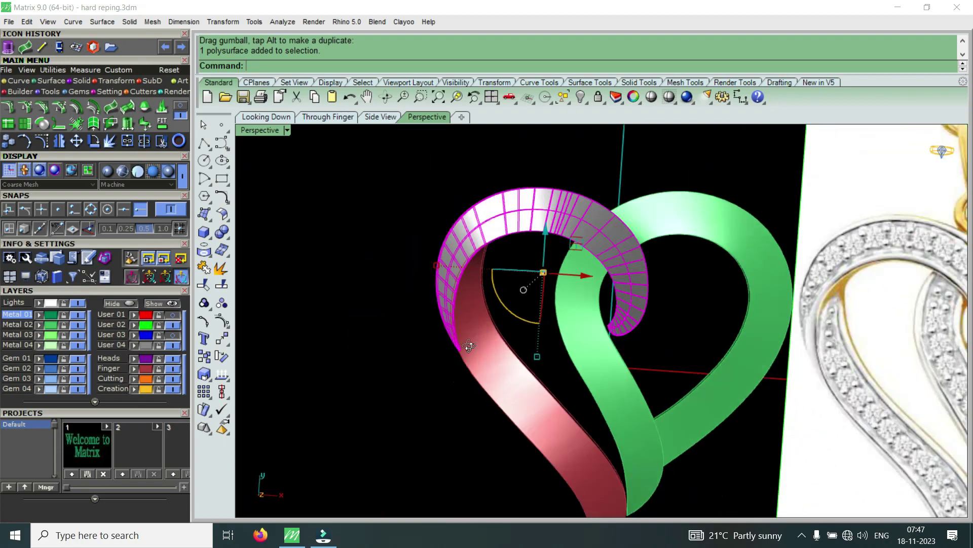
scroll(470, 334, down, 5)
scroll(631, 323, up, 10)
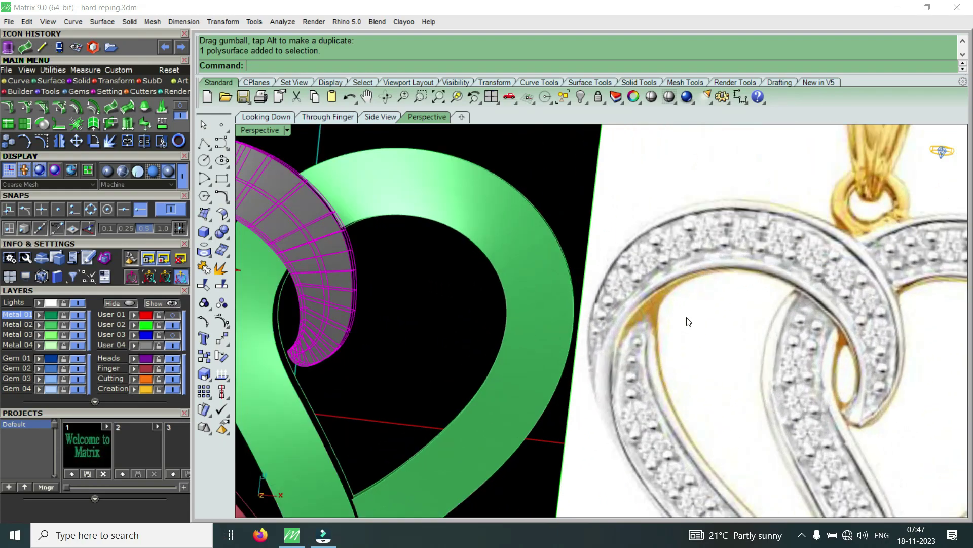
scroll(667, 279, down, 5)
scroll(748, 318, up, 2)
right_drag(709, 284, 567, 197)
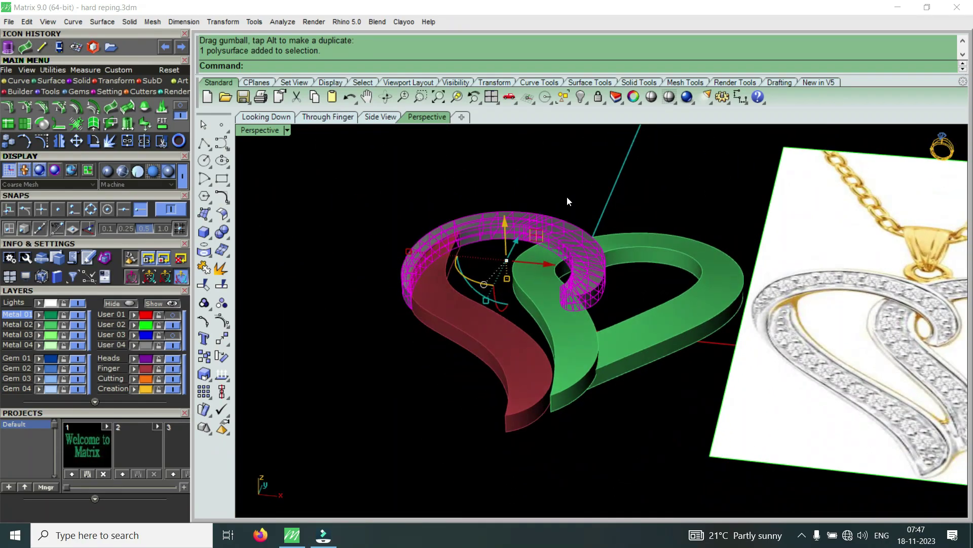
scroll(476, 248, up, 3)
right_drag(476, 248, 457, 213)
click(493, 260)
right_drag(493, 260, 496, 233)
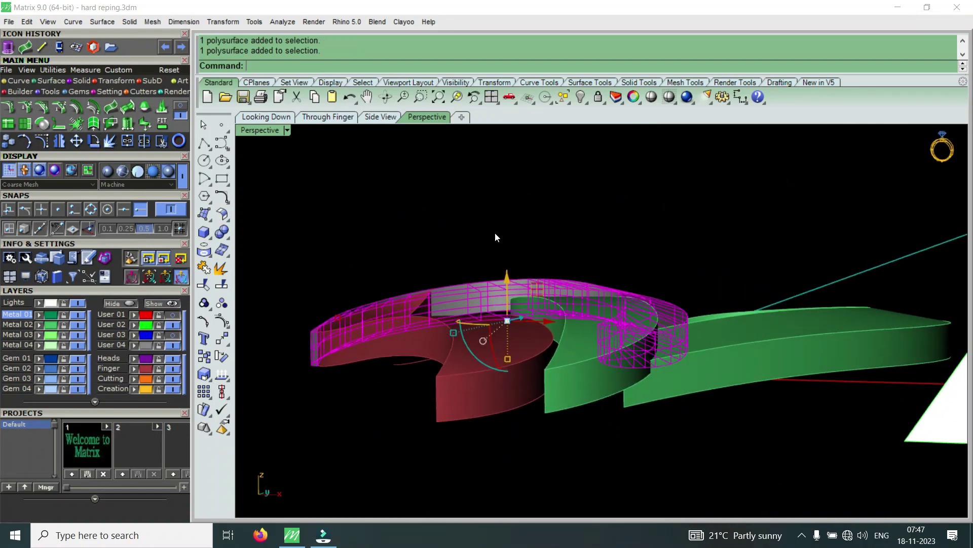
With CPlane set to View, rotate the grey band about its end point, then restore World Top CPlane
click(75, 48)
click(94, 141)
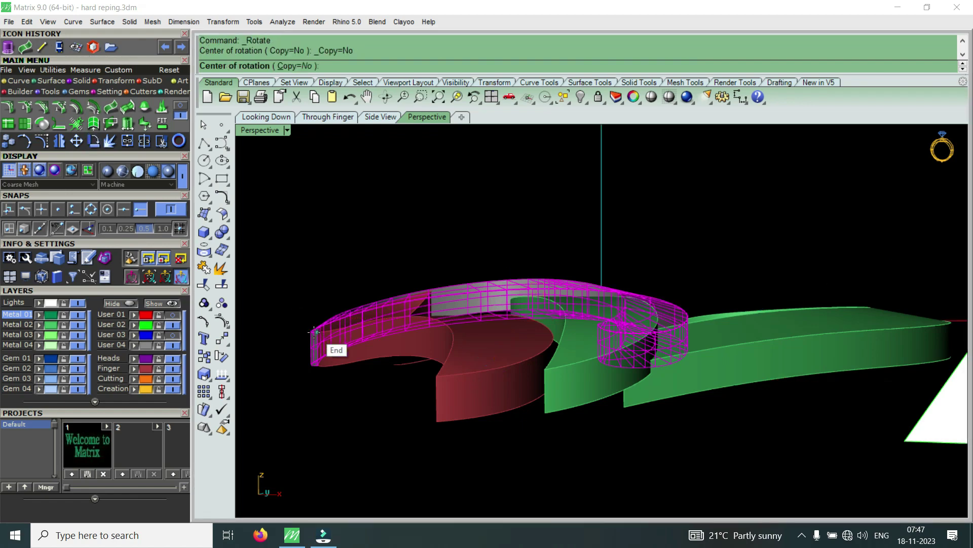
click(314, 333)
click(840, 208)
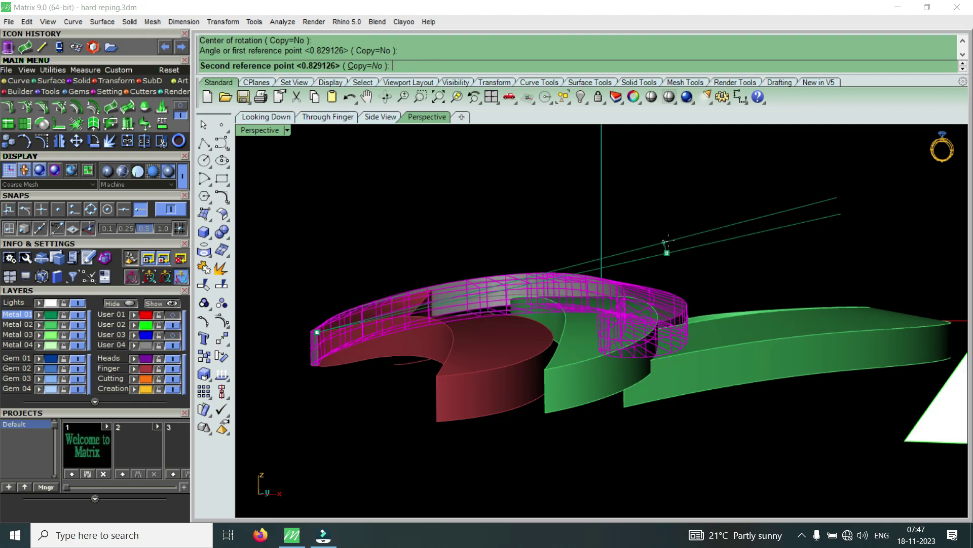
click(668, 239)
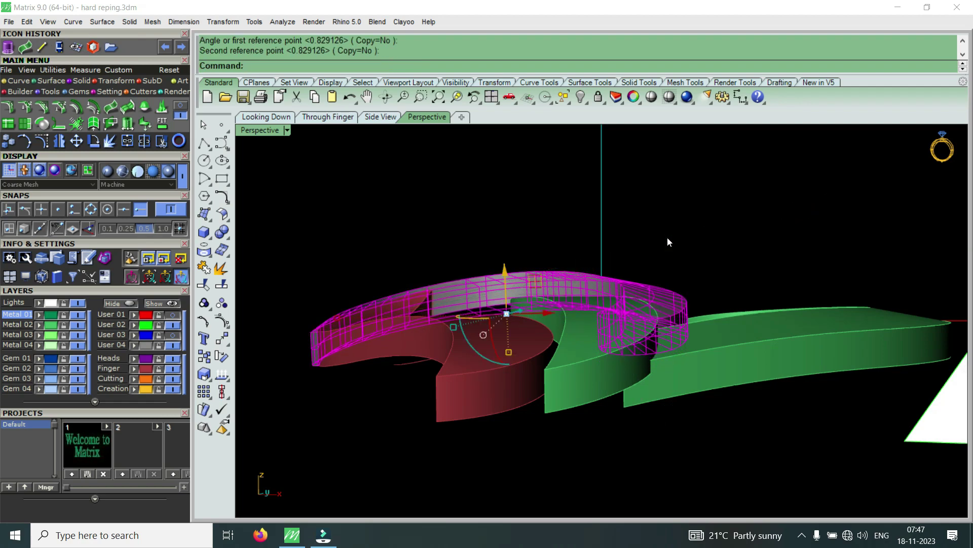
click(60, 49)
Select the grey upper band and check its position from top-down and low side views
mouse_move(527, 294)
right_down()
mouse_move(347, 194)
mouse_move(421, 289)
right_up()
scroll(348, 193, up, 5)
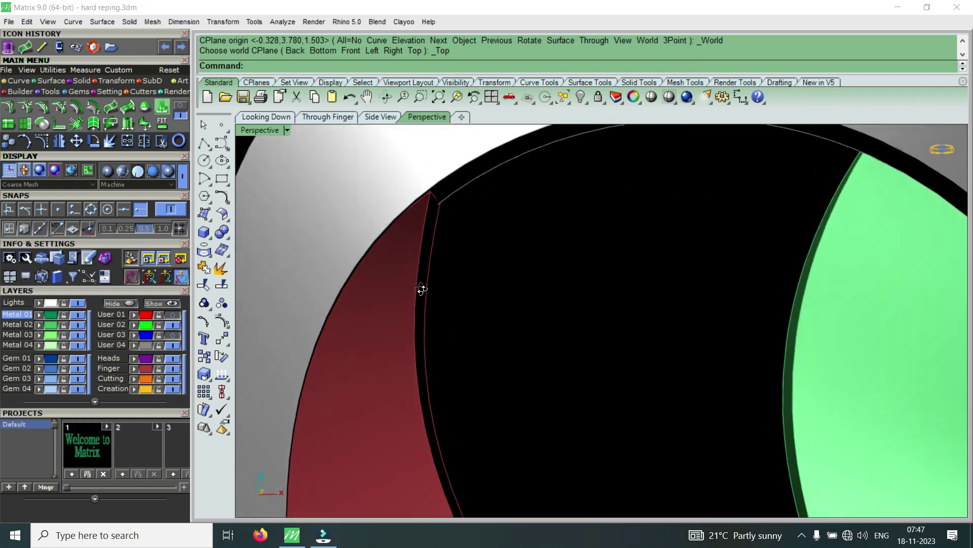
scroll(421, 285, down, 5)
scroll(513, 222, up, 3)
click(523, 204)
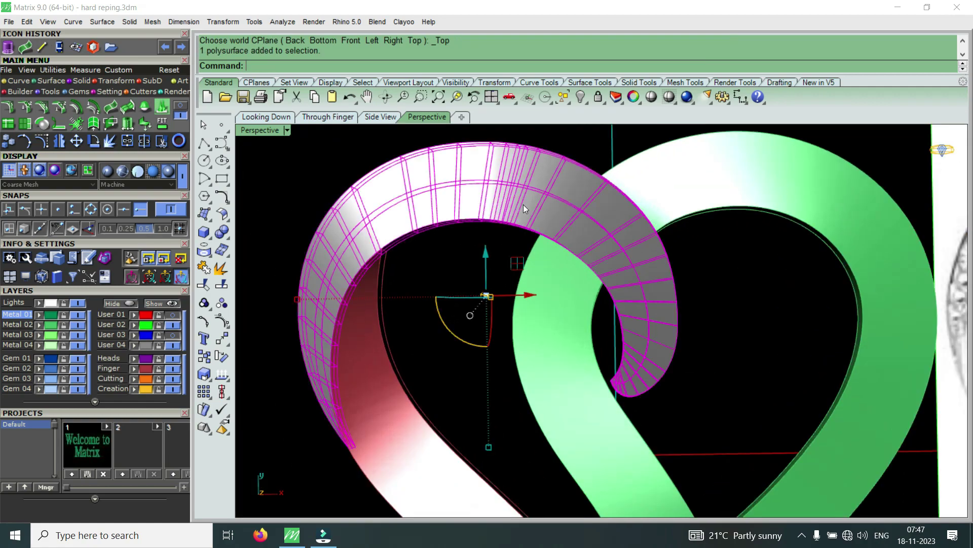
scroll(524, 205, up, 3)
click(477, 303)
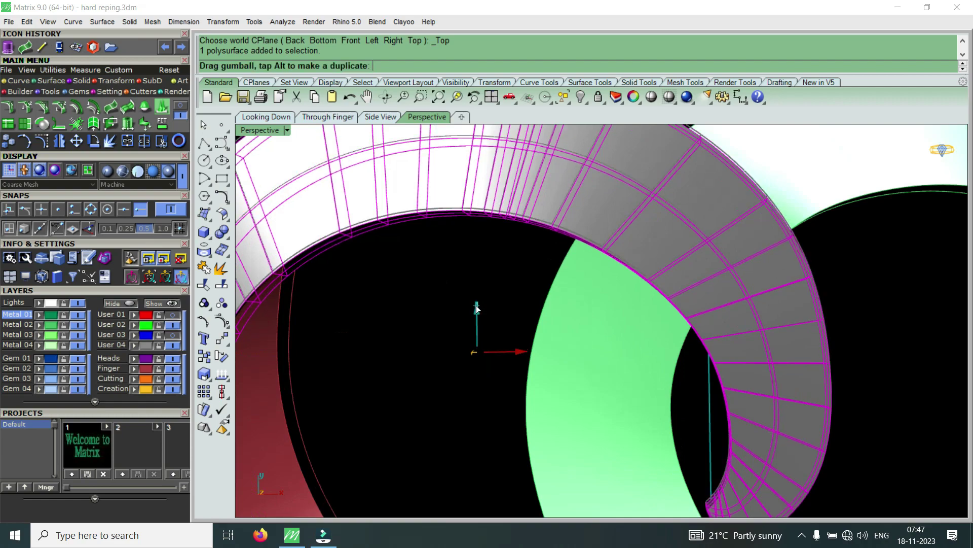
scroll(391, 350, down, 3)
scroll(394, 365, up, 3)
mouse_move(394, 365)
right_down()
mouse_move(384, 200)
mouse_move(406, 291)
right_up()
scroll(479, 263, down, 3)
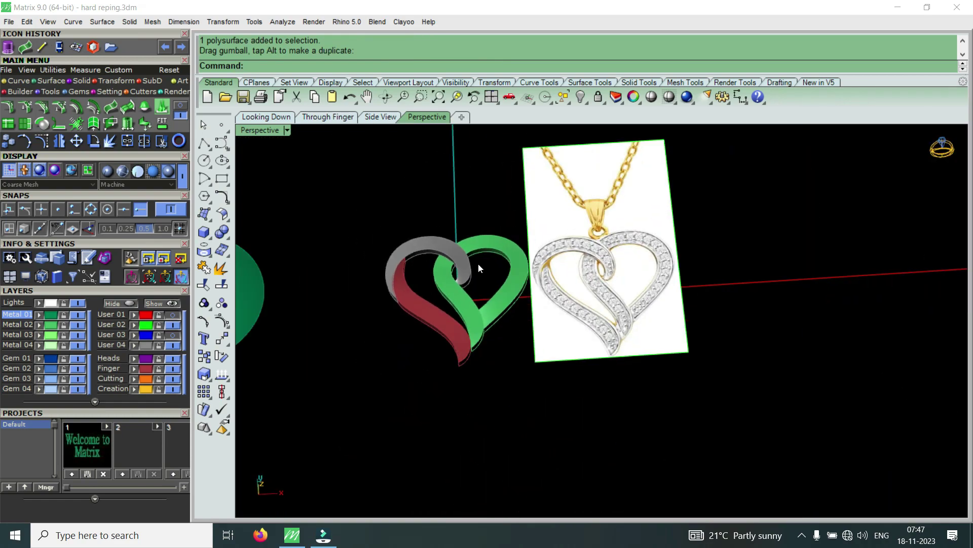
scroll(548, 248, up, 5)
scroll(571, 258, down, 3)
scroll(641, 260, up, 3)
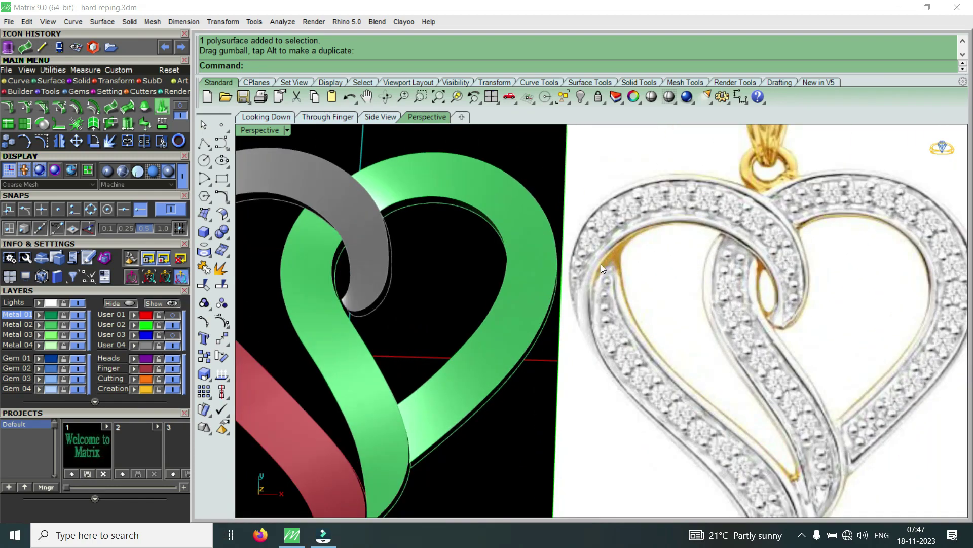
scroll(654, 269, down, 3)
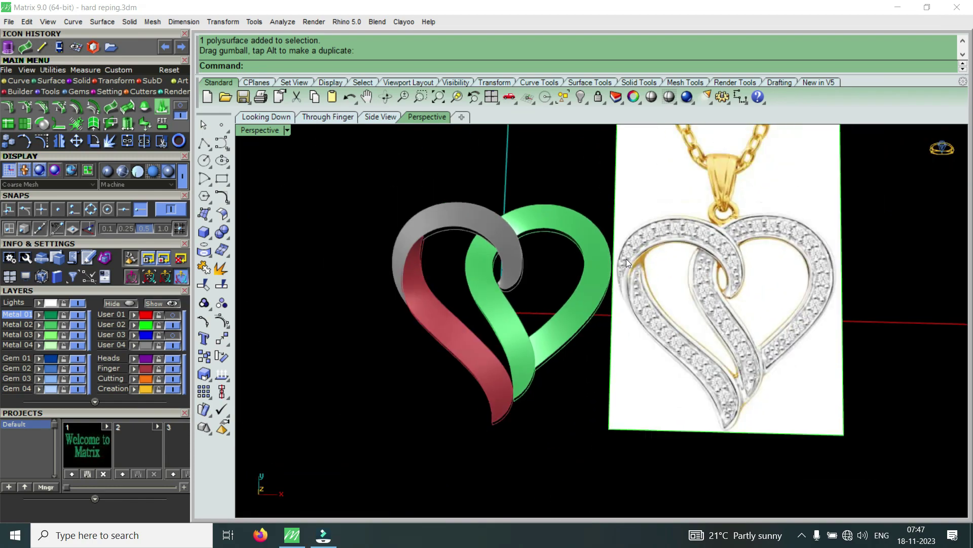
scroll(633, 257, up, 1)
scroll(634, 255, up, 2)
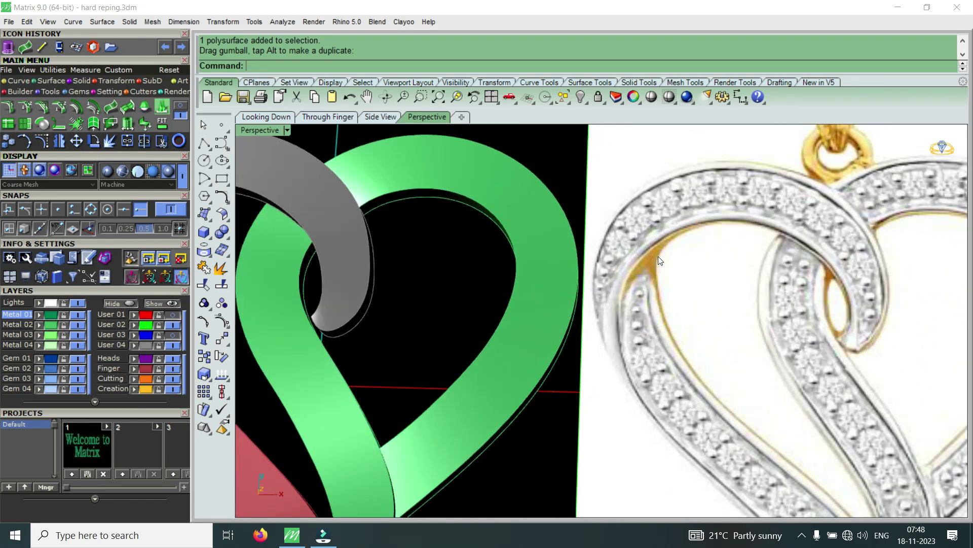
scroll(542, 274, down, 3)
scroll(467, 300, up, 4)
mouse_move(467, 300)
right_down()
mouse_move(454, 269)
mouse_move(426, 255)
mouse_move(516, 266)
right_up()
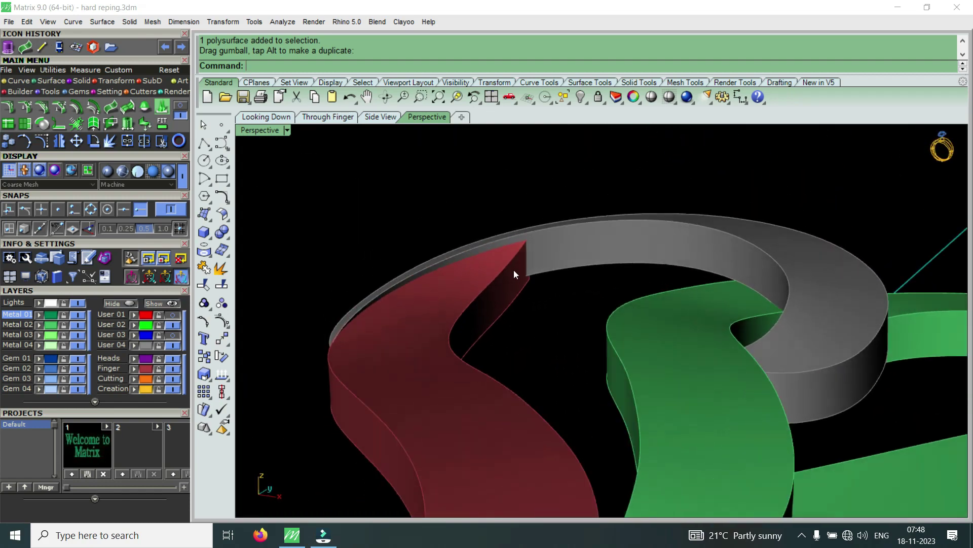
mouse_move(509, 272)
right_down()
mouse_move(552, 263)
mouse_move(501, 266)
mouse_move(397, 305)
mouse_move(394, 374)
right_up()
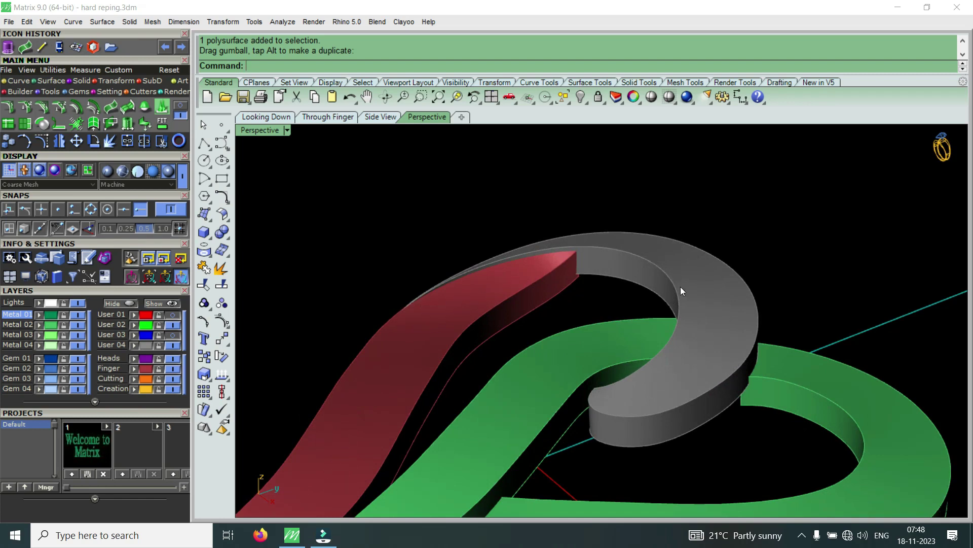
right_drag(629, 273, 691, 330)
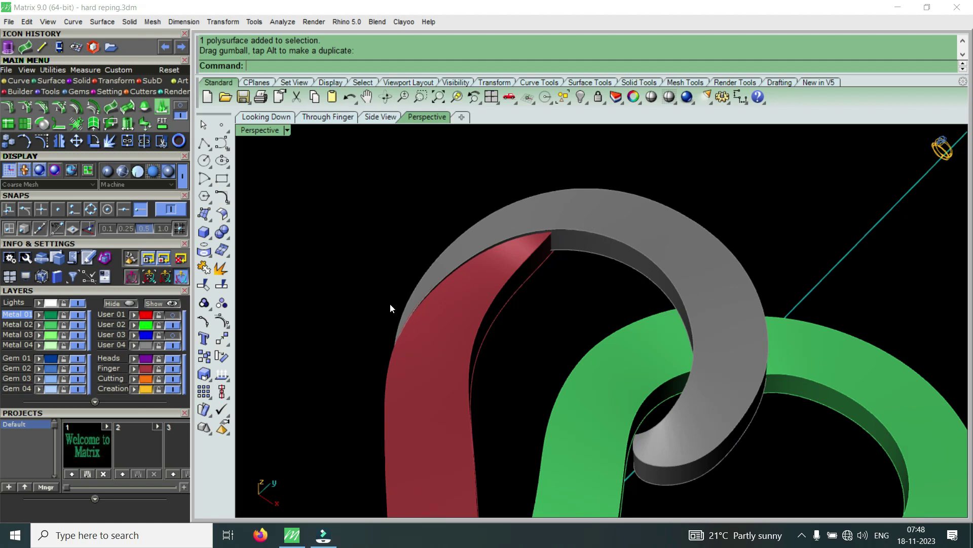
mouse_move(391, 348)
right_down()
mouse_move(428, 284)
mouse_move(474, 308)
mouse_move(488, 369)
mouse_move(458, 272)
mouse_move(541, 339)
mouse_move(437, 210)
right_up()
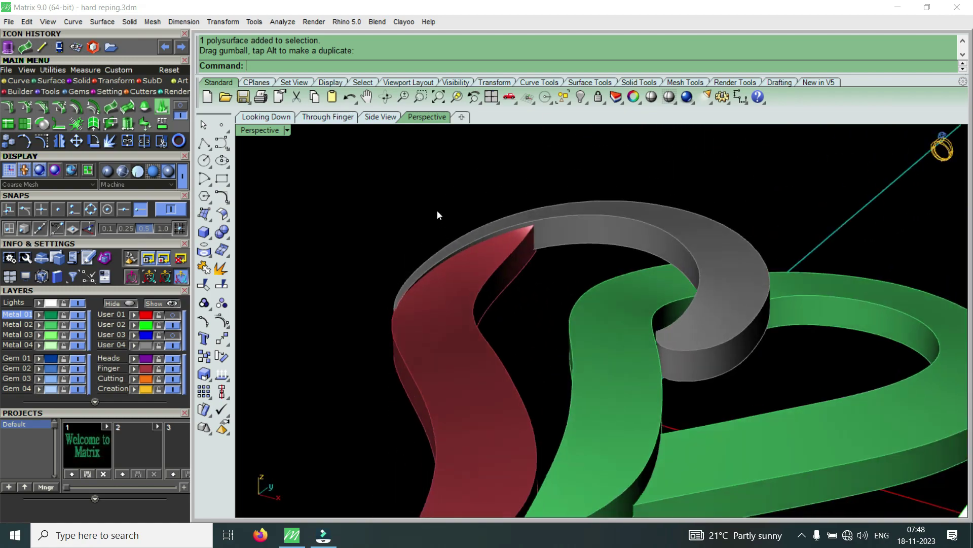
scroll(514, 250, up, 3)
scroll(607, 270, up, 3)
mouse_move(611, 288)
right_down()
mouse_move(570, 295)
mouse_move(640, 263)
mouse_move(624, 304)
mouse_move(631, 327)
right_up()
scroll(631, 327, down, 5)
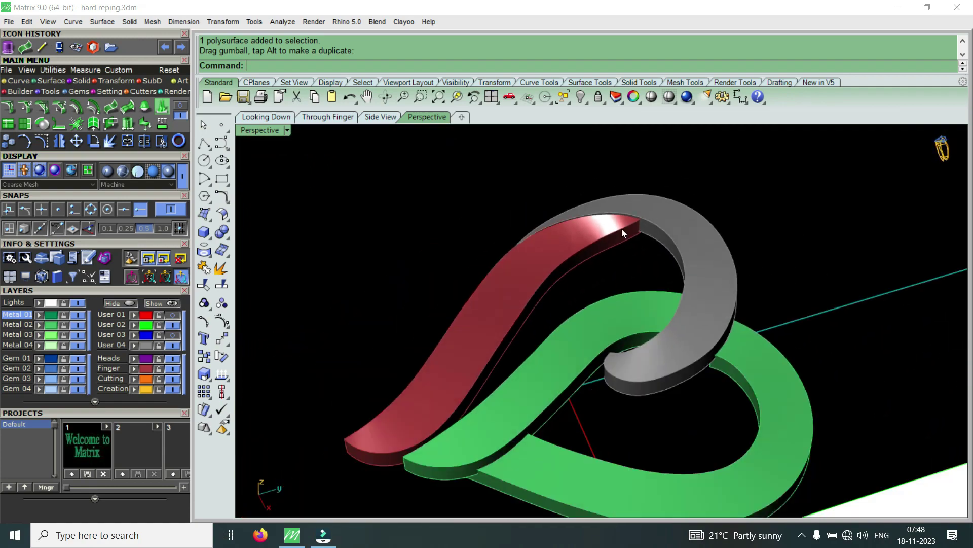
mouse_move(622, 229)
right_down()
mouse_move(623, 279)
mouse_move(592, 344)
mouse_move(701, 202)
mouse_move(552, 312)
mouse_move(420, 302)
mouse_move(359, 320)
mouse_move(428, 323)
mouse_move(533, 291)
mouse_move(421, 302)
mouse_move(435, 259)
mouse_move(515, 305)
mouse_move(553, 229)
right_up()
scroll(618, 330, up, 3)
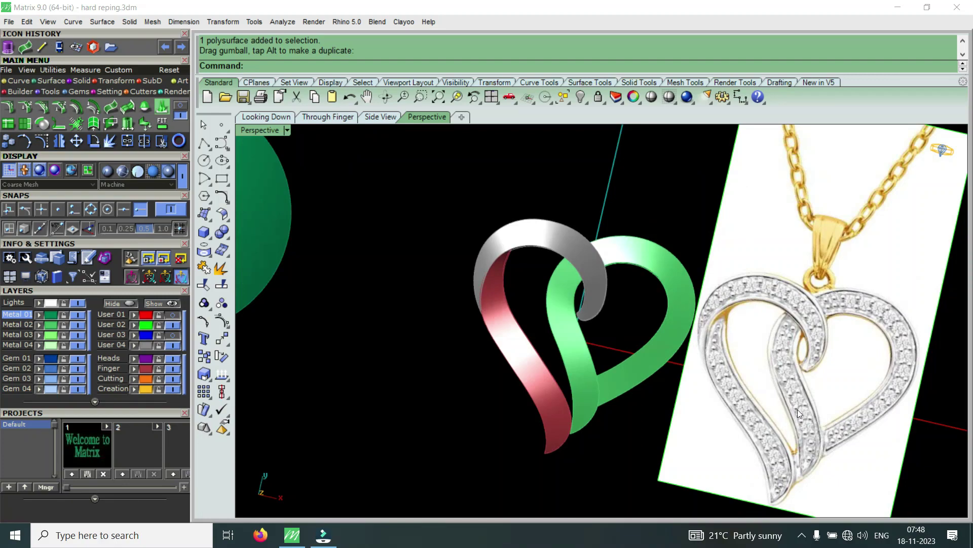
scroll(745, 409, up, 4)
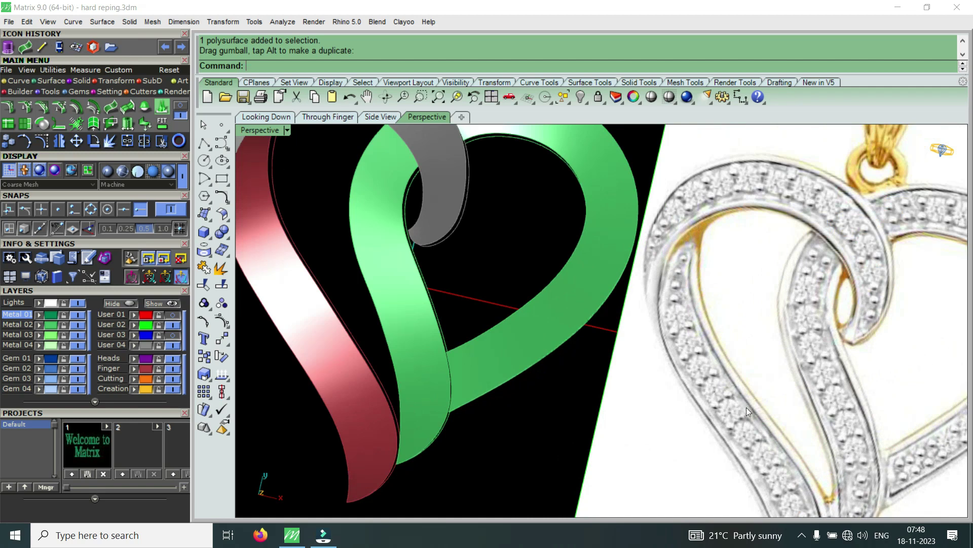
scroll(744, 408, down, 2)
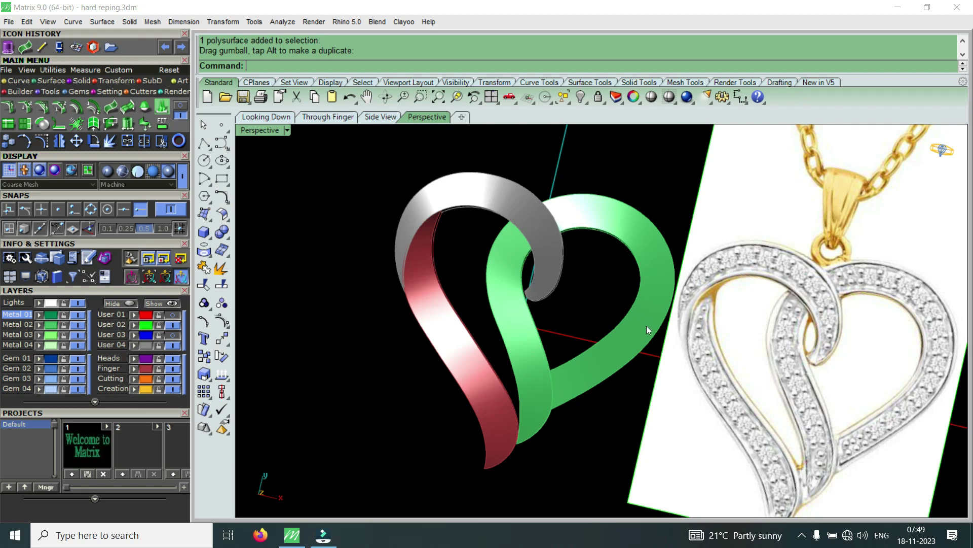
mouse_move(695, 276)
right_down()
mouse_move(741, 246)
mouse_move(682, 228)
mouse_move(741, 355)
right_up()
scroll(740, 355, down, 3)
scroll(617, 379, up, 4)
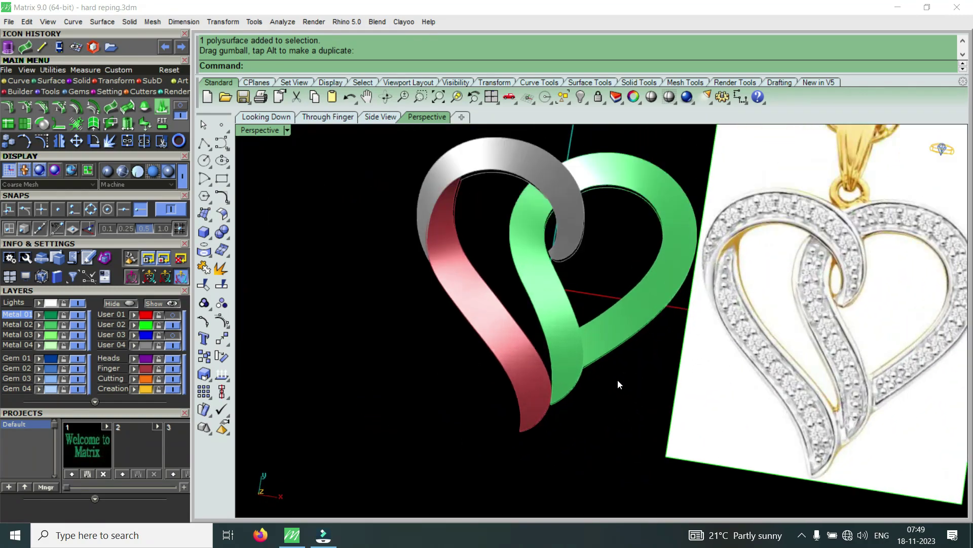
right_drag(618, 384, 749, 356)
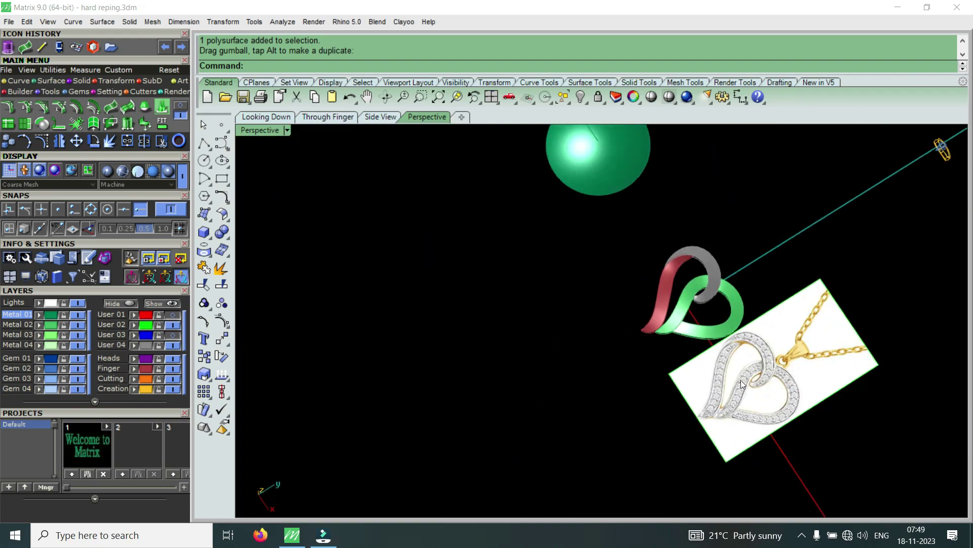
Select two heart bands and inspect them from low side and overhead angles
scroll(750, 356, up, 2)
mouse_move(613, 274)
right_down()
mouse_move(708, 297)
mouse_move(616, 259)
mouse_move(597, 269)
mouse_move(649, 302)
right_up()
click(616, 259)
click(617, 251)
scroll(693, 355, down, 4)
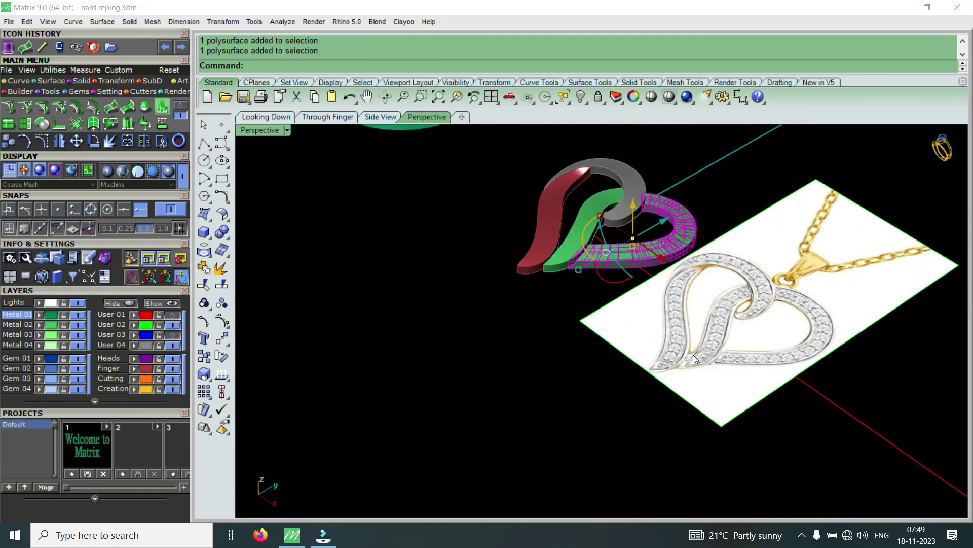
scroll(747, 351, up, 2)
mouse_move(750, 347)
right_down()
mouse_move(686, 321)
mouse_move(613, 232)
mouse_move(582, 273)
mouse_move(491, 194)
mouse_move(618, 200)
mouse_move(645, 298)
mouse_move(628, 342)
mouse_move(590, 339)
mouse_move(616, 332)
mouse_move(612, 344)
mouse_move(474, 376)
right_up()
scroll(627, 278, up, 3)
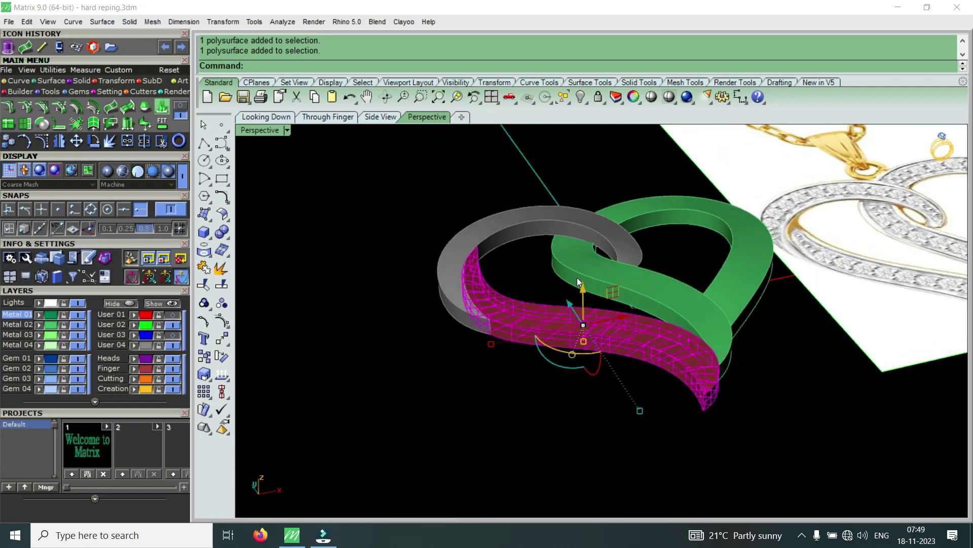
mouse_move(590, 271)
right_down()
mouse_move(526, 344)
mouse_move(638, 304)
mouse_move(471, 333)
right_up()
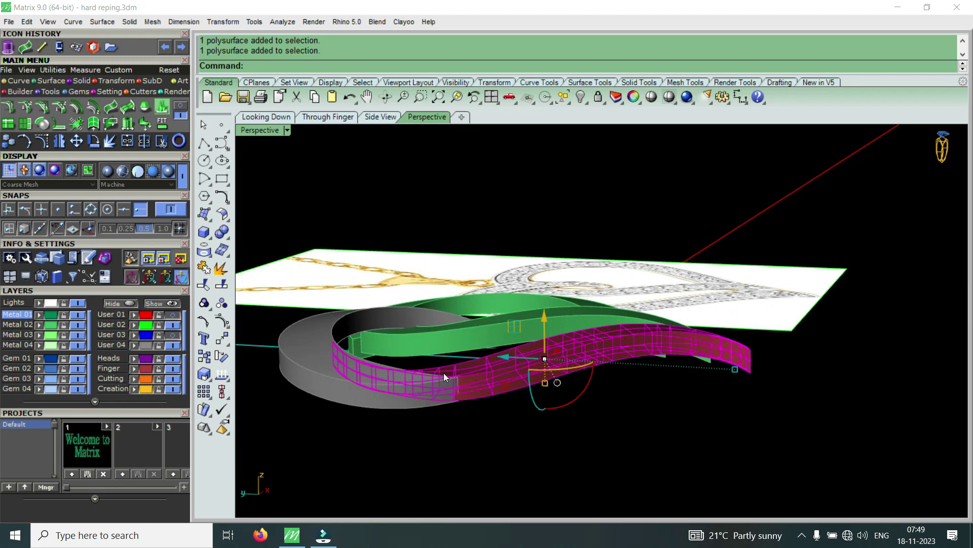
mouse_move(418, 369)
right_down()
mouse_move(451, 312)
mouse_move(376, 394)
mouse_move(582, 366)
mouse_move(647, 337)
mouse_move(530, 340)
right_up()
scroll(582, 364, up, 5)
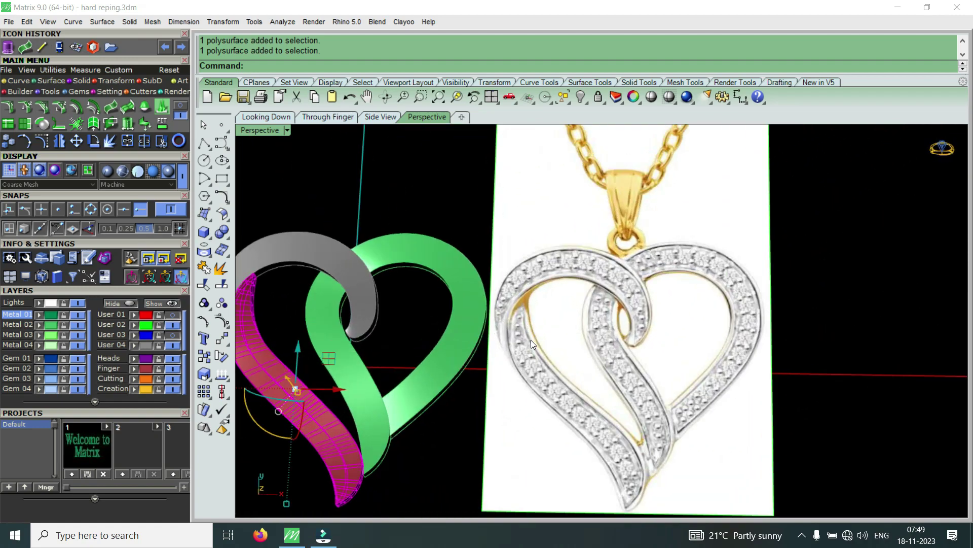
Clear the selection and maximize the Looking Down view beside the reference photo
key(Escape)
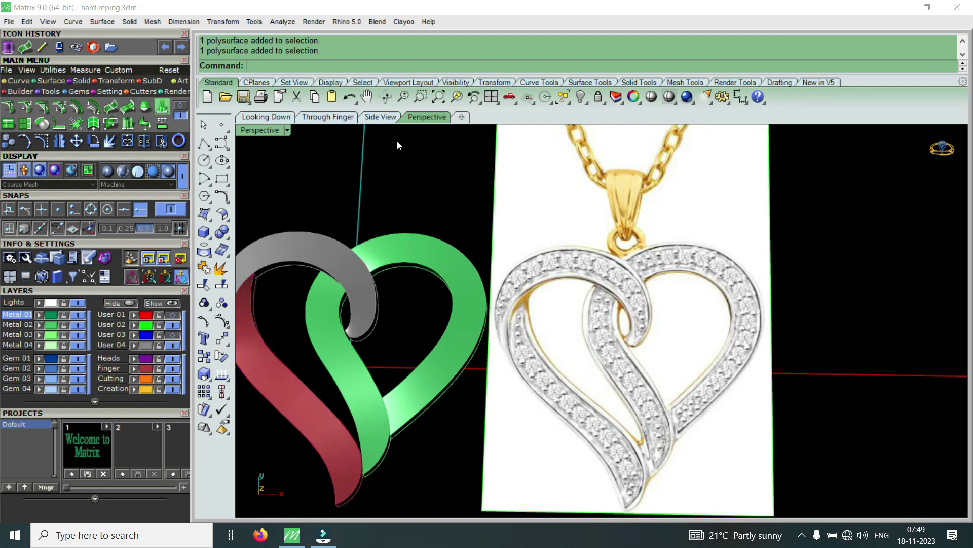
double_click(282, 131)
double_click(281, 130)
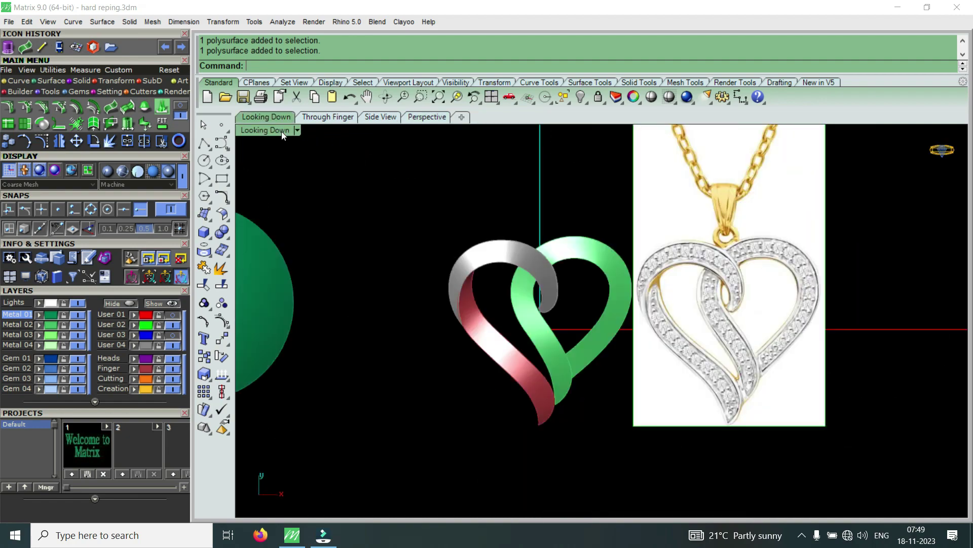
In shaded display, draw a circle centred at the origin with diameter 2
click(274, 130)
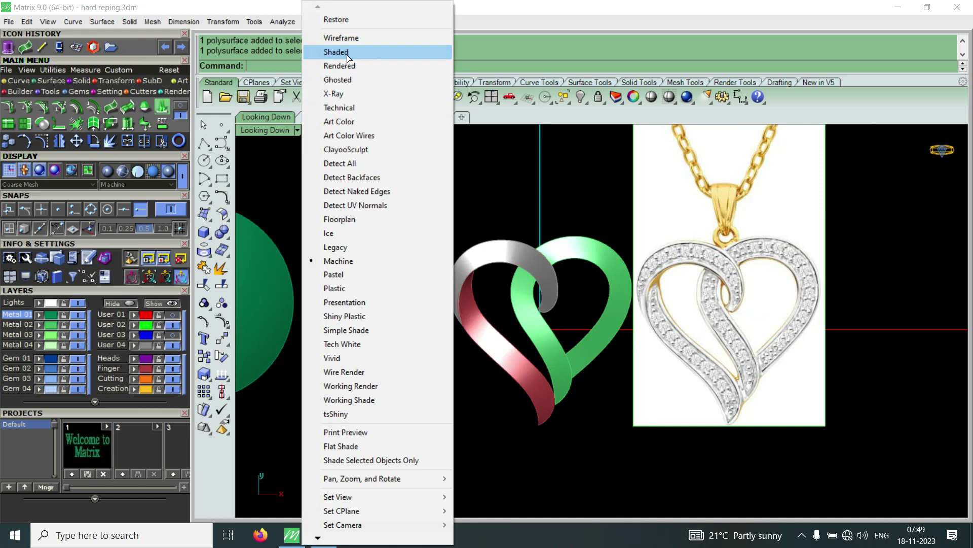
click(345, 50)
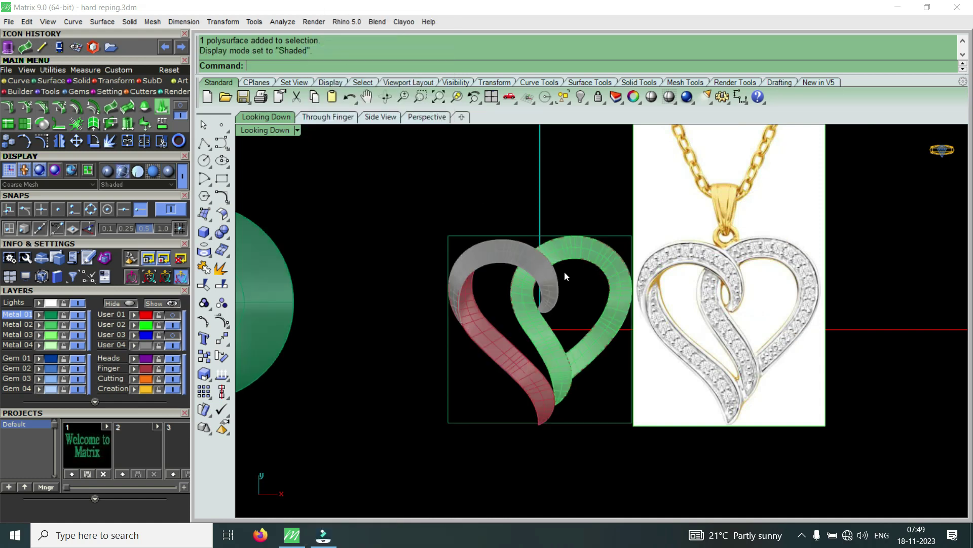
click(17, 81)
click(76, 106)
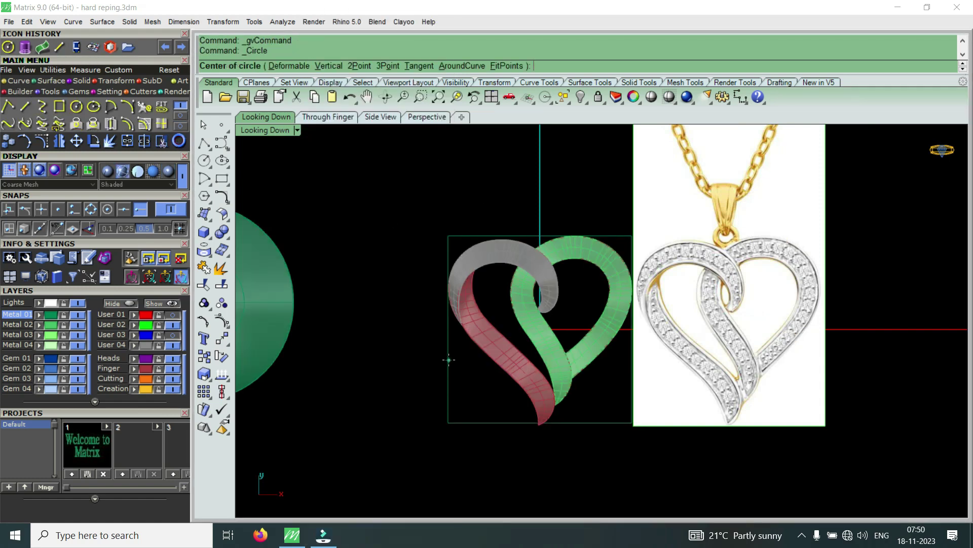
text(0)
key(Return)
text(2)
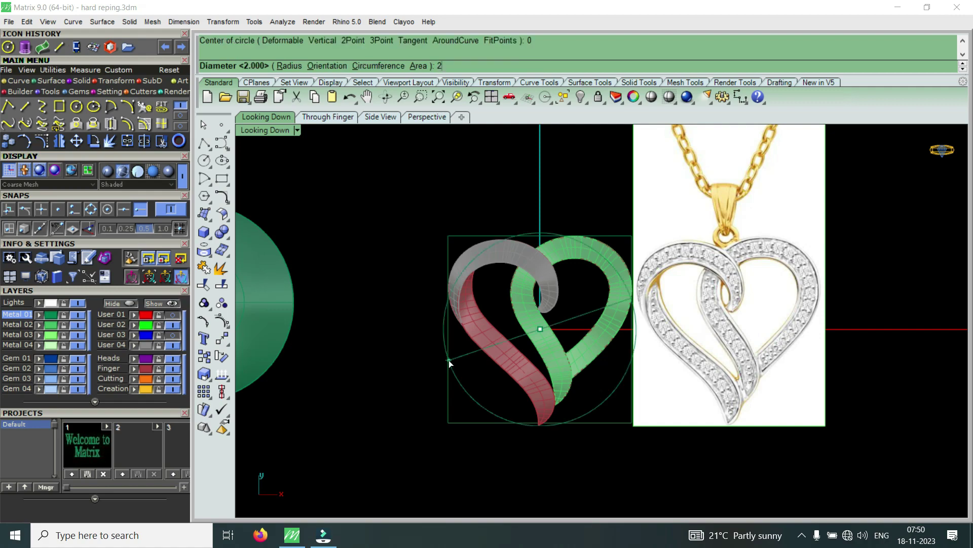
key(Return)
In wireframe display, offset the circle outward by 0.55
scroll(522, 349, up, 3)
scroll(544, 300, up, 3)
scroll(556, 306, up, 2)
click(273, 130)
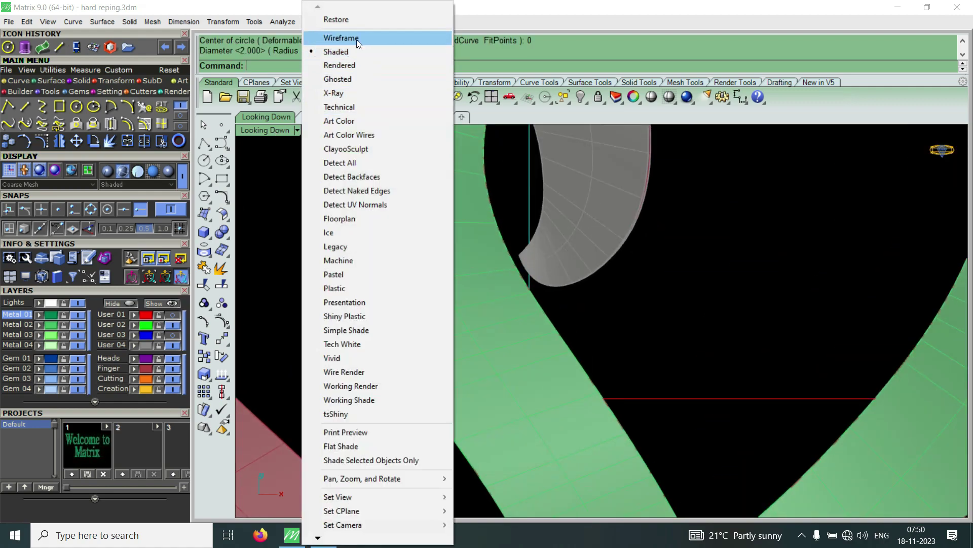
click(357, 39)
click(571, 364)
click(128, 123)
text(0.55)
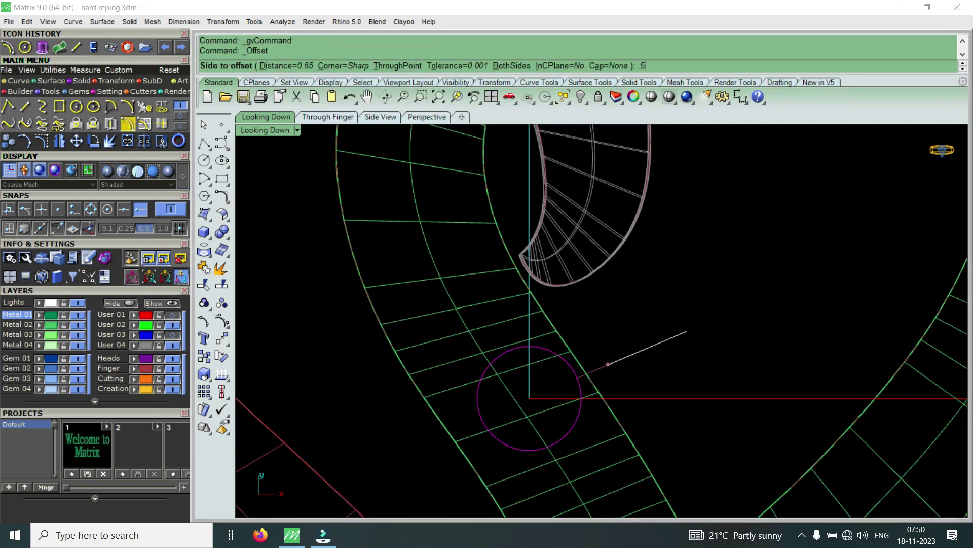
key(Return)
click(687, 331)
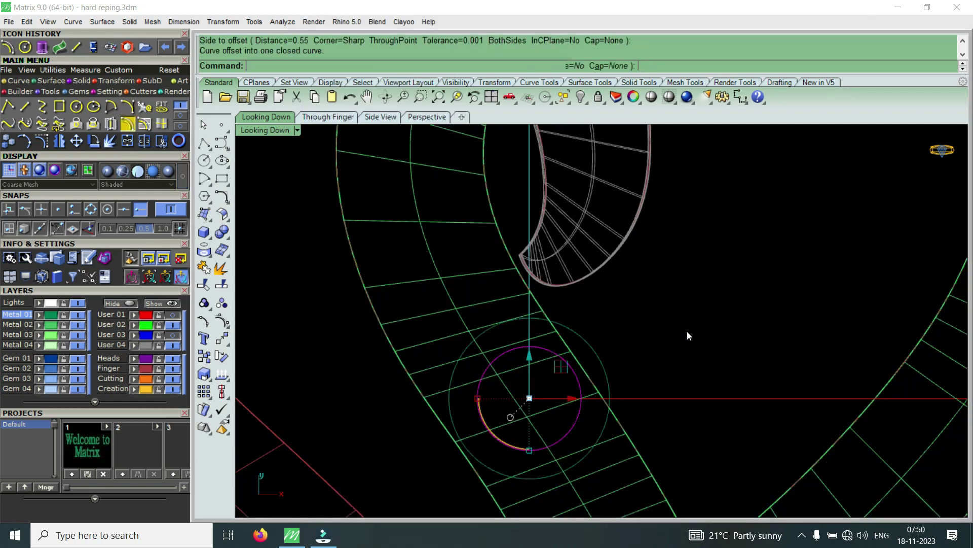
Pipe the larger offset circle with radius 0.55 to form the ring
click(605, 358)
click(81, 81)
click(9, 123)
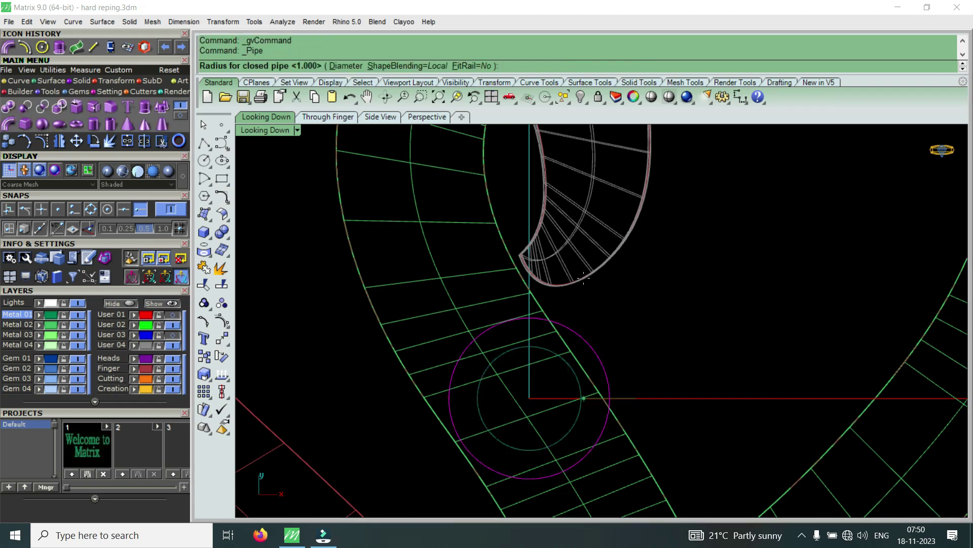
text(55)
key(Return)
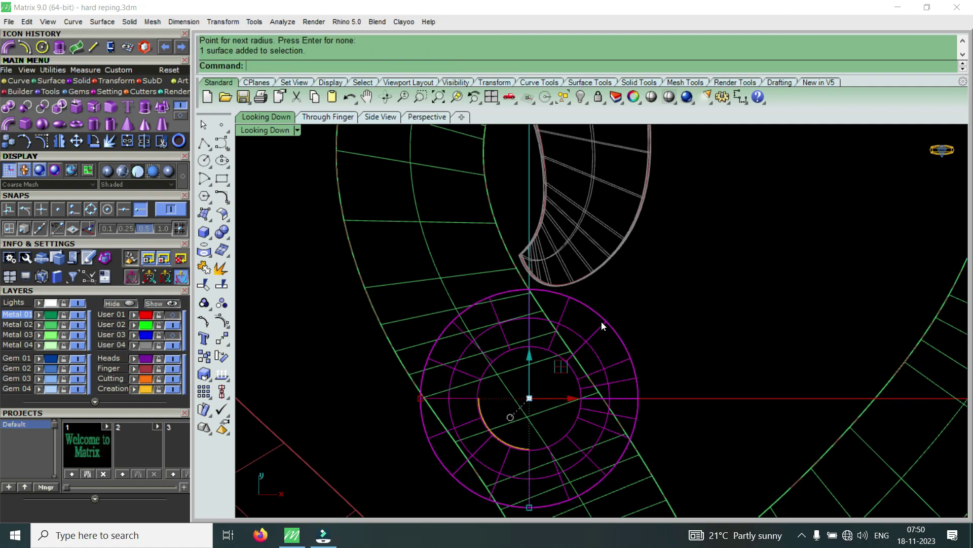
click(601, 321)
Move the ring up to the heart's top centre and deselect it
scroll(593, 345, down, 3)
scroll(586, 363, down, 3)
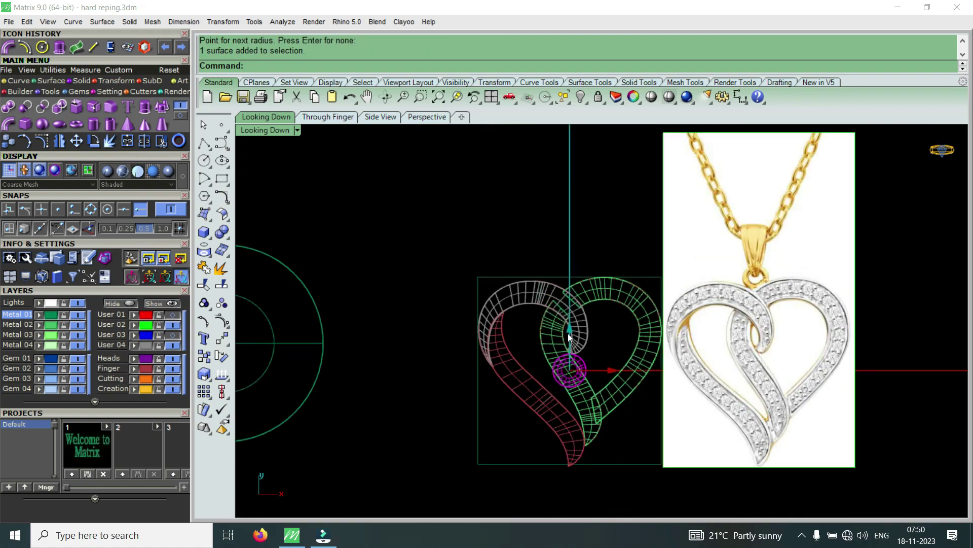
drag(569, 337, 579, 242)
key(Escape)
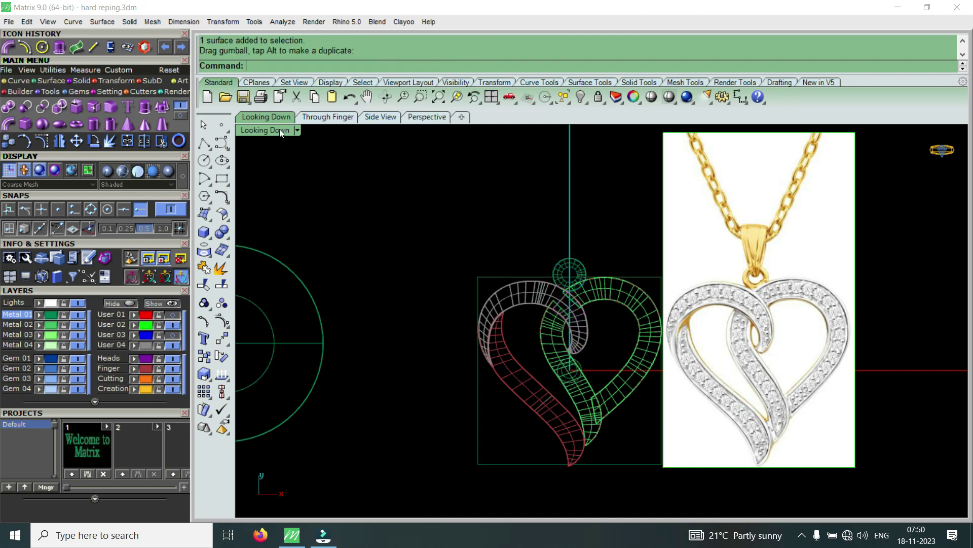
click(279, 130)
Switch back to Machine shading and maximize the Perspective view
click(347, 260)
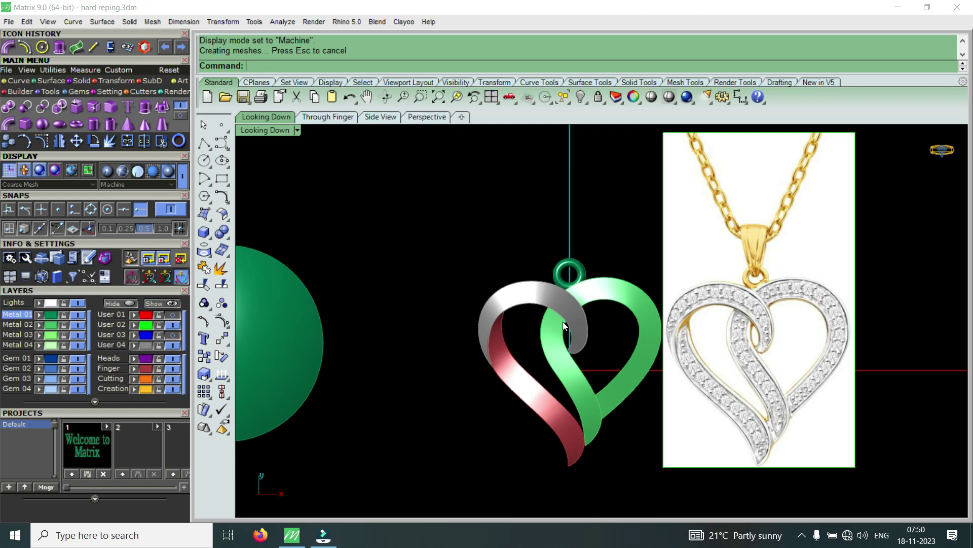
double_click(282, 133)
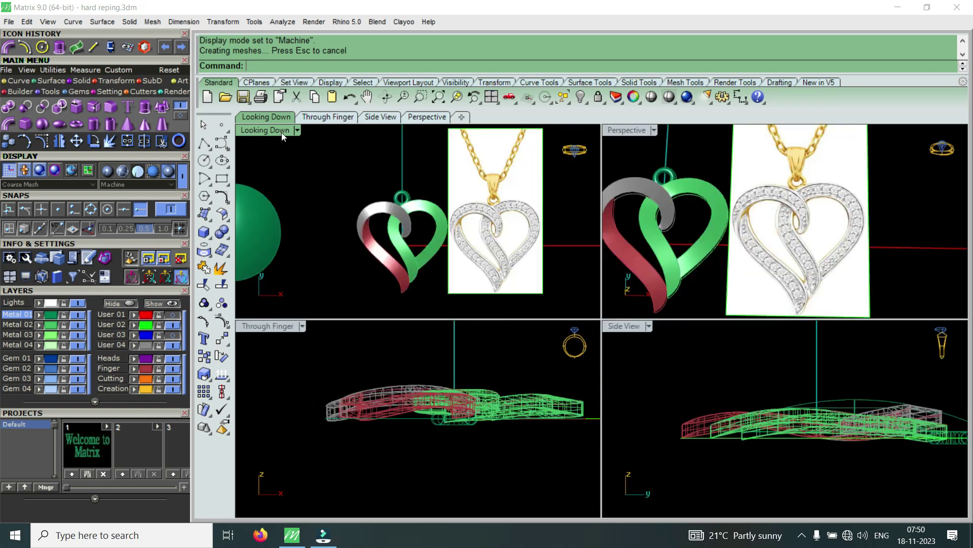
double_click(632, 135)
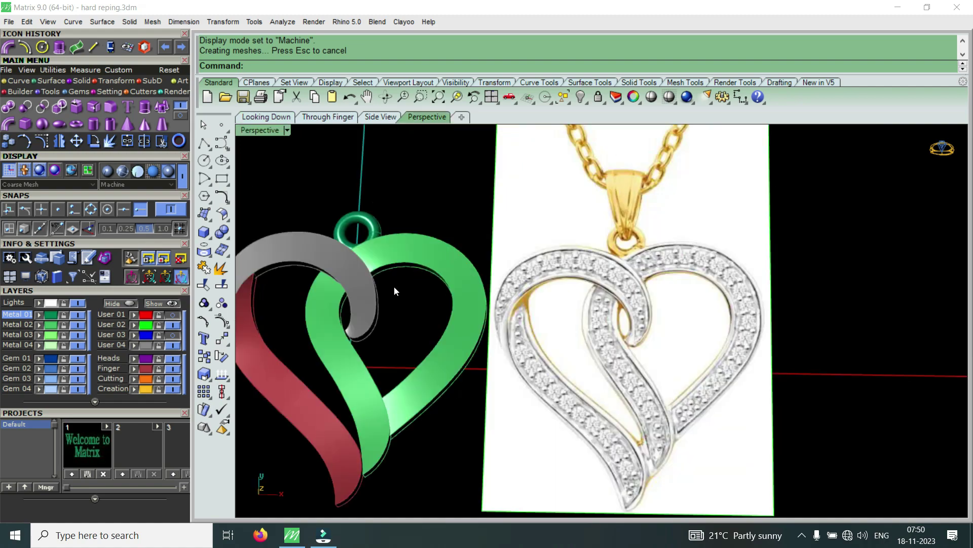
right_drag(394, 286, 493, 347)
scroll(493, 348, up, 3)
scroll(619, 329, up, 3)
Select the torus bail ring and orbit around it
click(621, 336)
scroll(586, 306, up, 2)
click(583, 297)
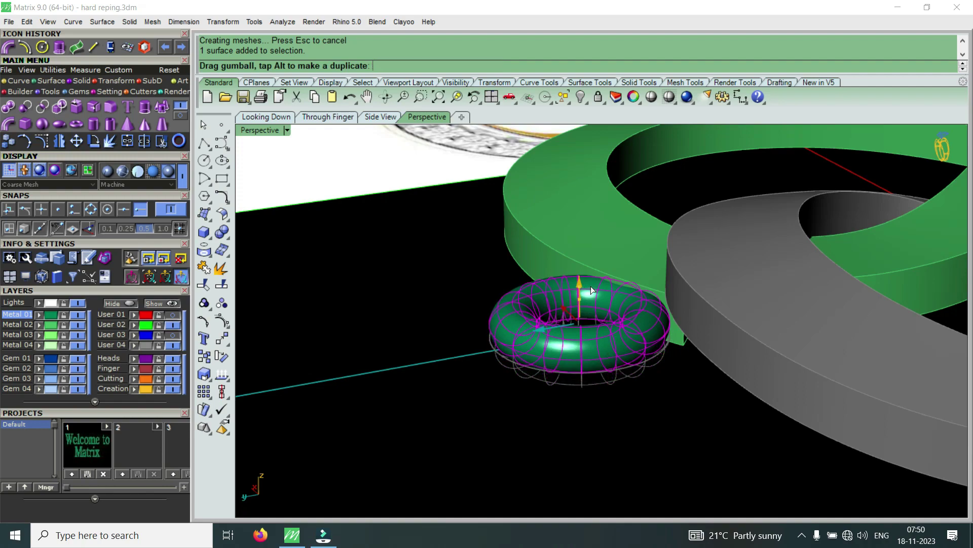
right_drag(582, 297, 628, 358)
scroll(641, 333, down, 5)
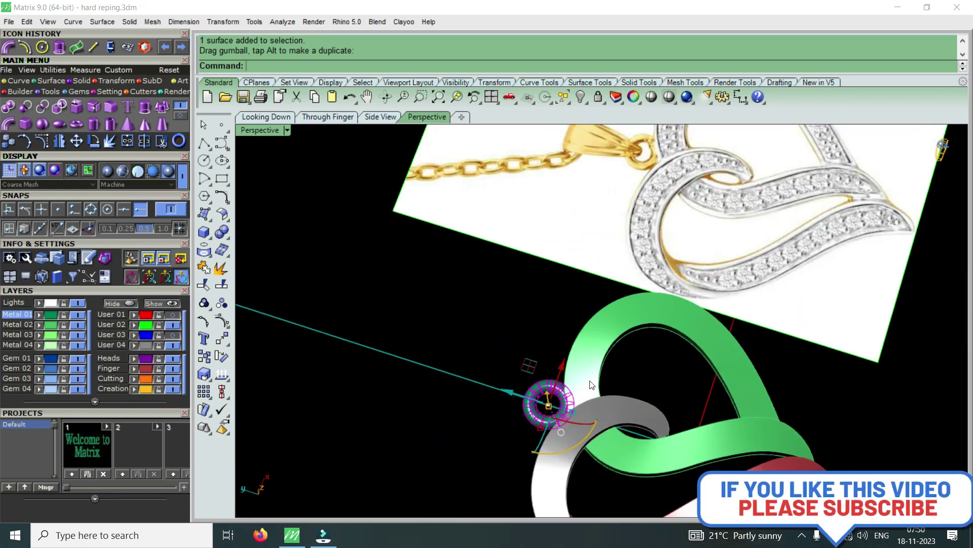
Orbit around the heart and bail to compare with the photo, reselecting the torus
right_drag(592, 386, 520, 386)
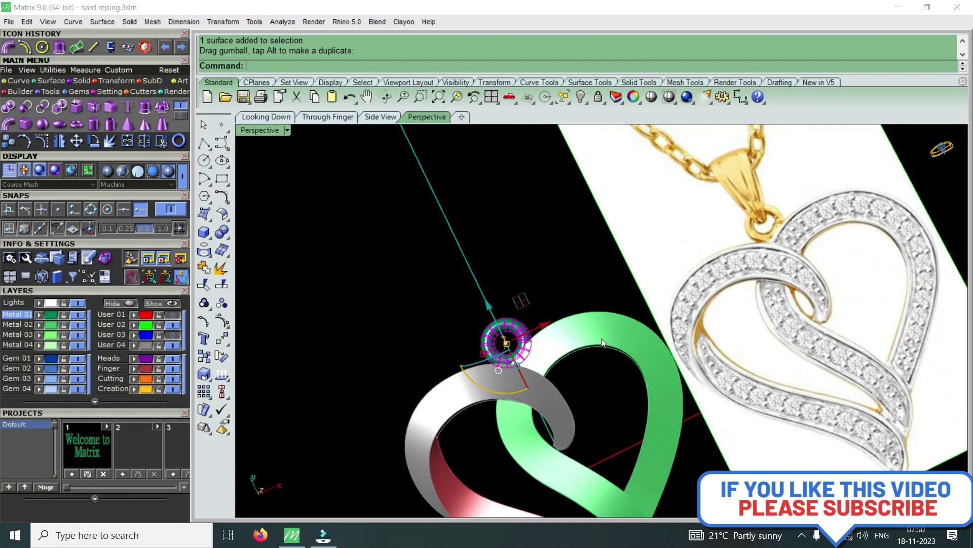
mouse_move(567, 373)
right_down()
mouse_move(513, 349)
mouse_move(481, 350)
right_up()
scroll(601, 303, down, 2)
scroll(552, 358, up, 3)
scroll(451, 349, up, 1)
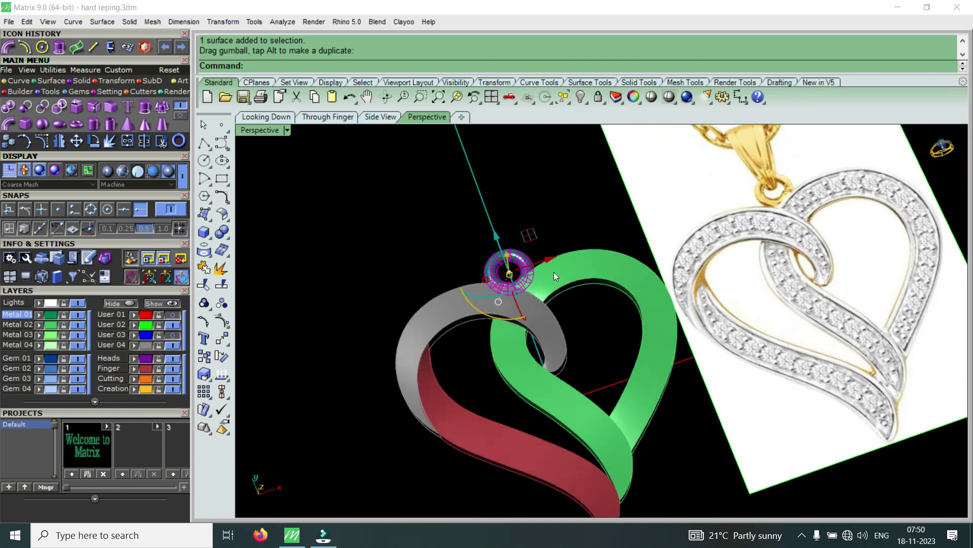
click(526, 296)
right_drag(525, 296, 510, 327)
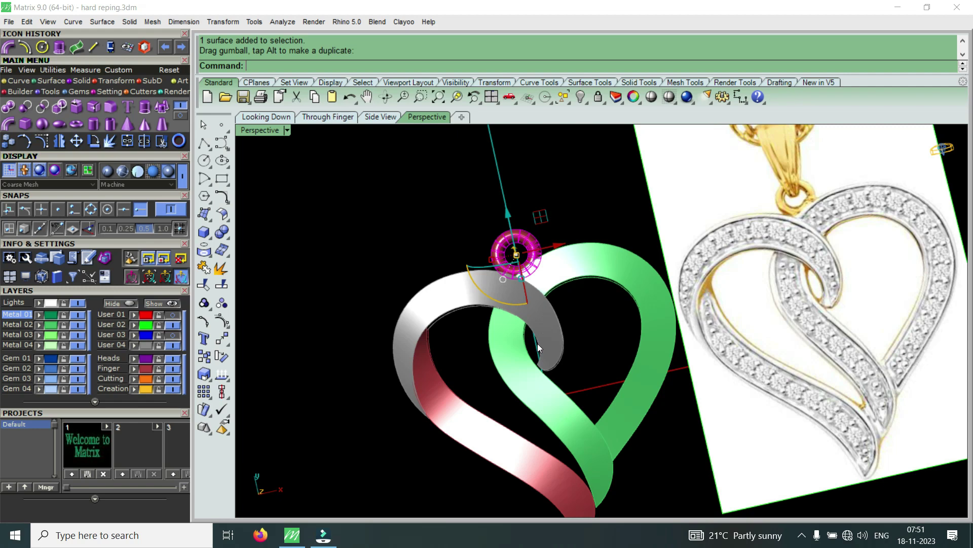
scroll(552, 343, down, 2)
scroll(603, 351, down, 2)
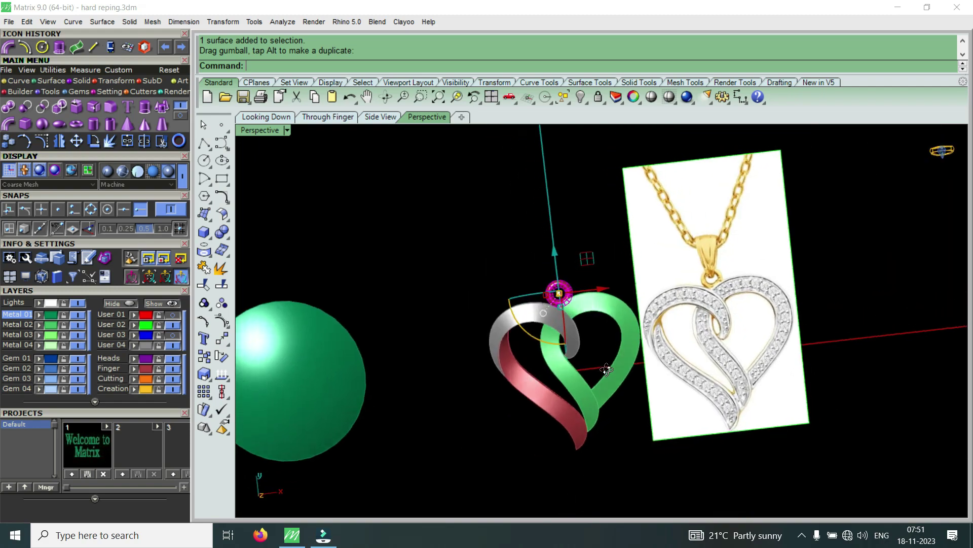
scroll(597, 374, down, 1)
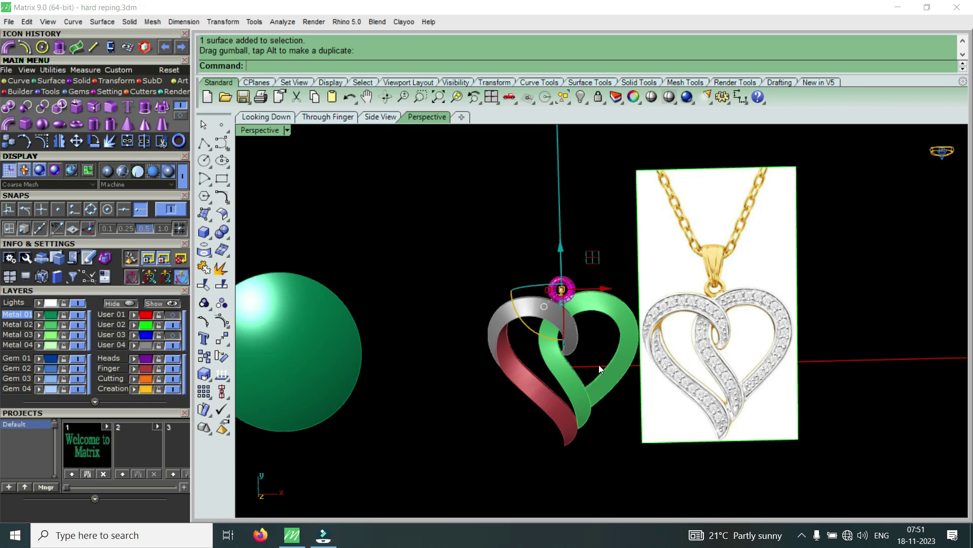
scroll(552, 286, up, 3)
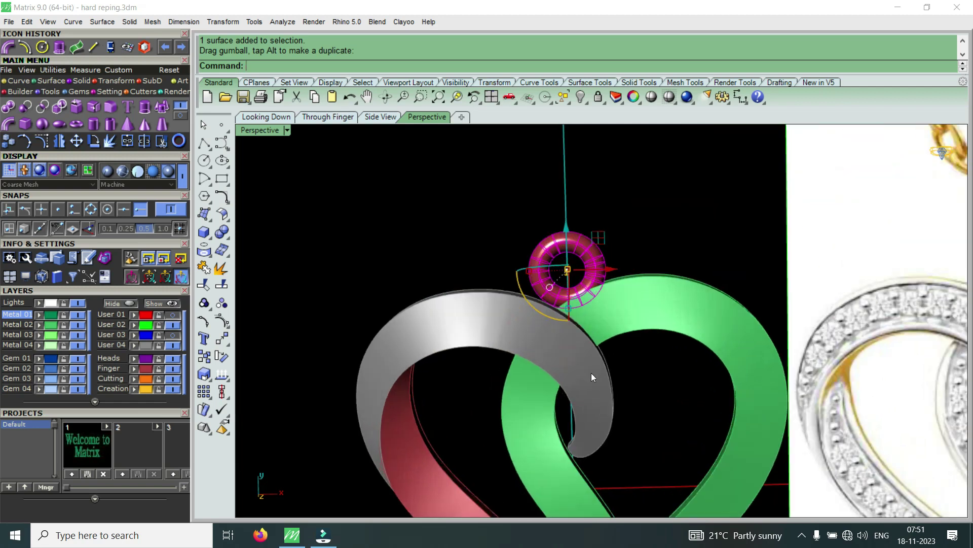
scroll(573, 264, up, 2)
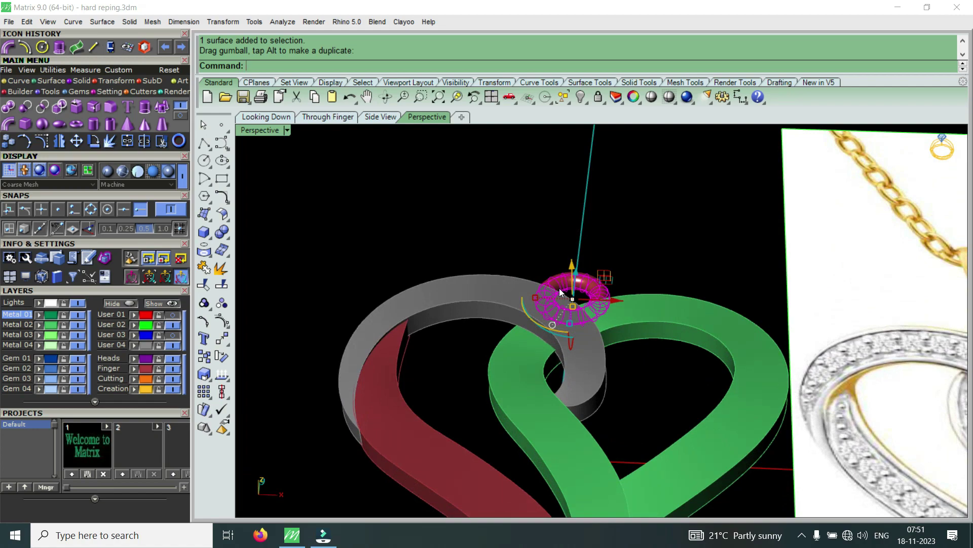
scroll(554, 302, down, 5)
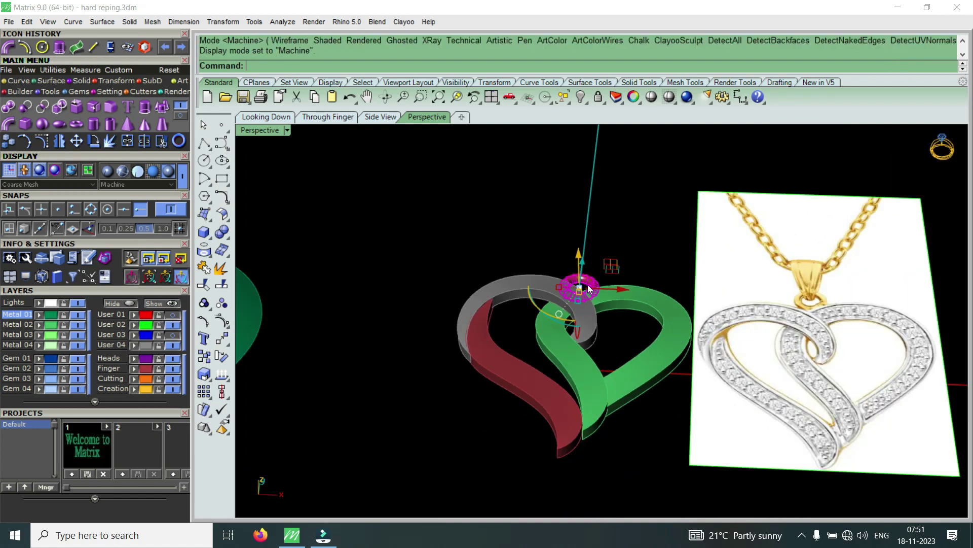
scroll(552, 306, up, 3)
right_drag(547, 268, 557, 311)
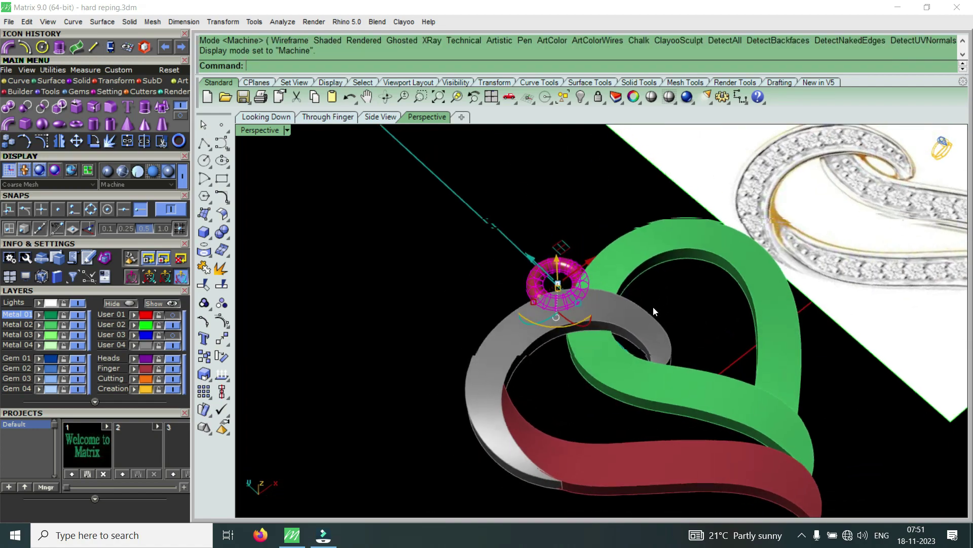
scroll(556, 312, up, 2)
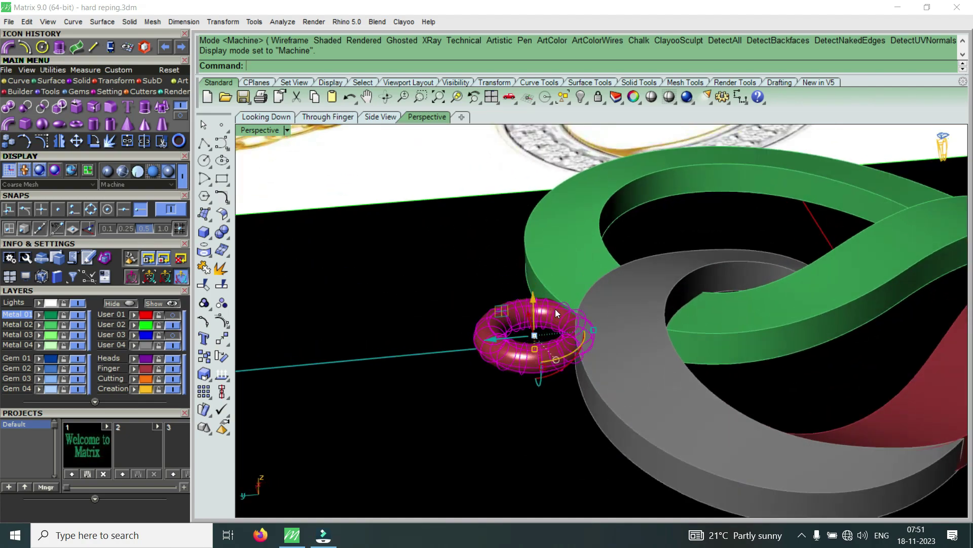
mouse_move(555, 309)
right_down()
mouse_move(655, 292)
mouse_move(666, 312)
mouse_move(516, 358)
mouse_move(600, 316)
mouse_move(567, 279)
mouse_move(576, 283)
right_up()
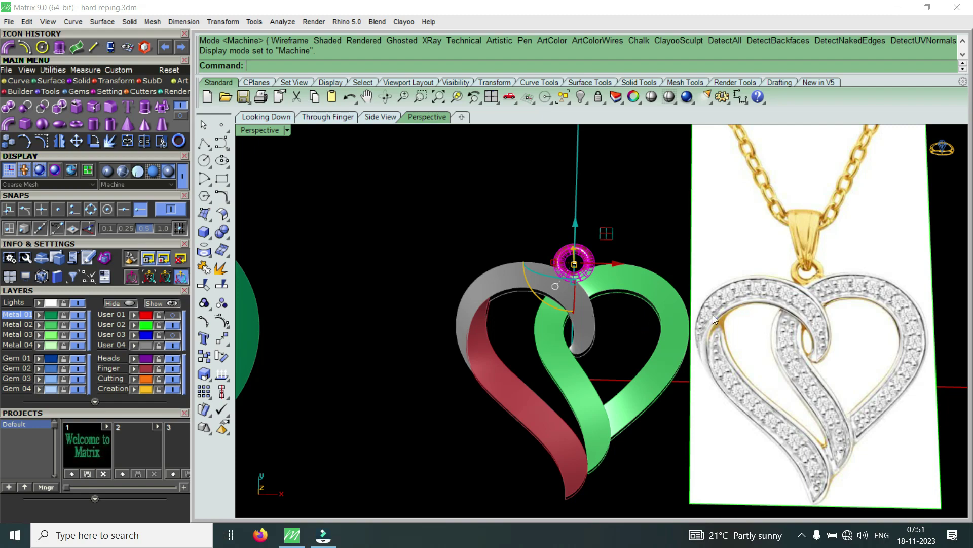
mouse_move(613, 279)
right_down()
mouse_move(642, 265)
mouse_move(603, 259)
mouse_move(600, 289)
mouse_move(565, 284)
mouse_move(629, 299)
mouse_move(785, 306)
mouse_move(704, 286)
right_up()
mouse_move(803, 222)
right_down()
mouse_move(619, 415)
mouse_move(550, 309)
right_up()
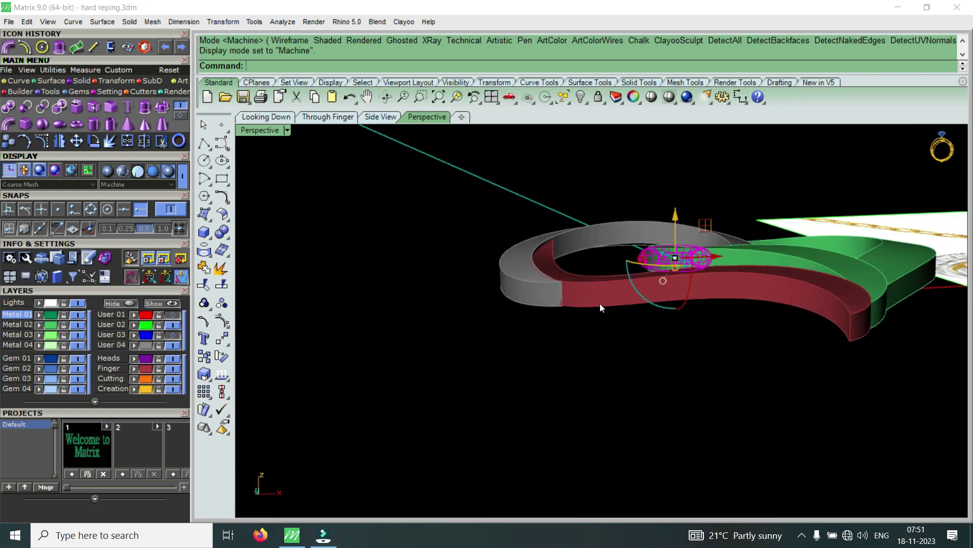
mouse_move(641, 292)
right_down()
mouse_move(641, 275)
mouse_move(623, 334)
mouse_move(601, 273)
mouse_move(609, 328)
mouse_move(630, 350)
right_up()
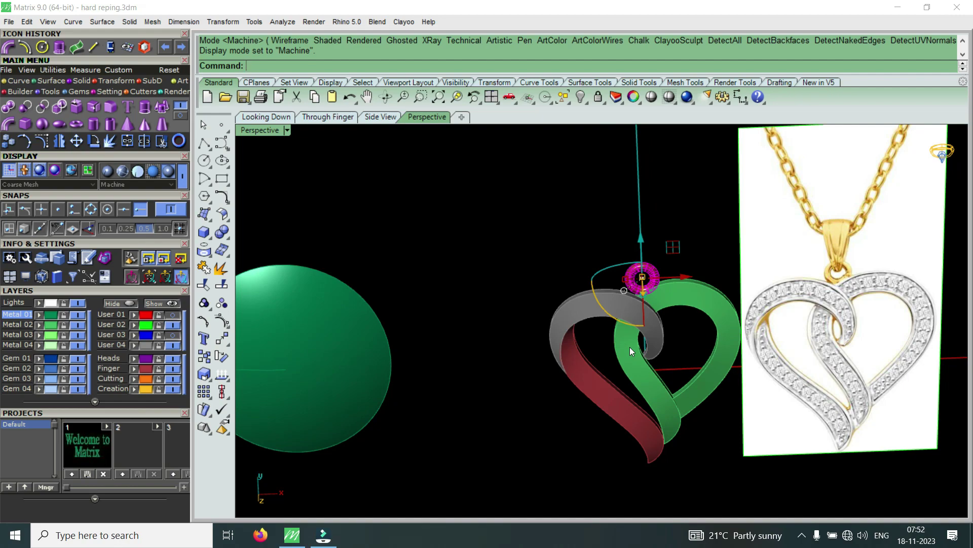
mouse_move(647, 345)
right_down()
mouse_move(524, 358)
mouse_move(596, 259)
mouse_move(617, 210)
right_up()
scroll(616, 210, up, 3)
scroll(525, 269, down, 3)
mouse_move(525, 269)
right_down()
mouse_move(599, 239)
mouse_move(589, 211)
mouse_move(617, 345)
mouse_move(711, 298)
mouse_move(544, 321)
right_up()
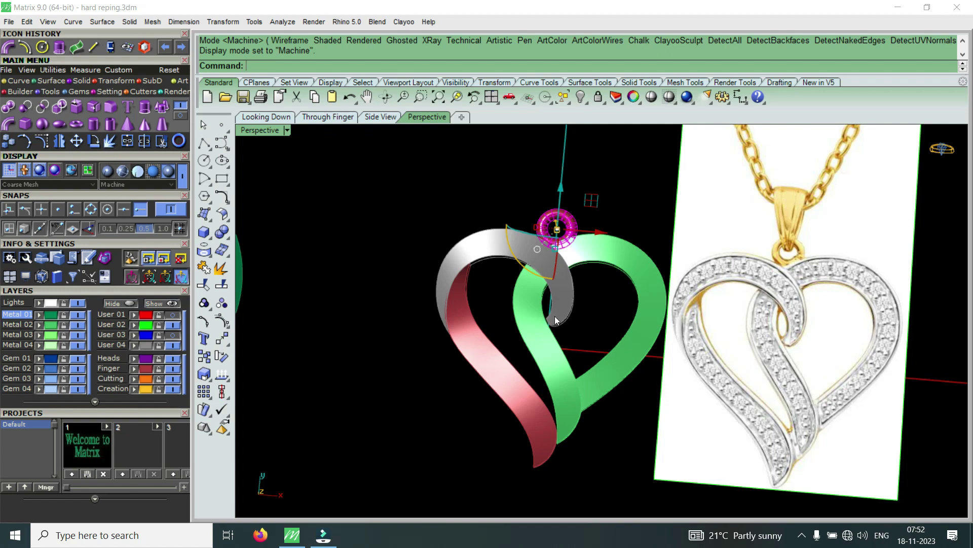
right_drag(550, 306, 565, 367)
scroll(570, 272, up, 3)
mouse_move(570, 272)
right_down()
mouse_move(479, 303)
mouse_move(455, 360)
mouse_move(525, 372)
right_up()
scroll(455, 361, down, 2)
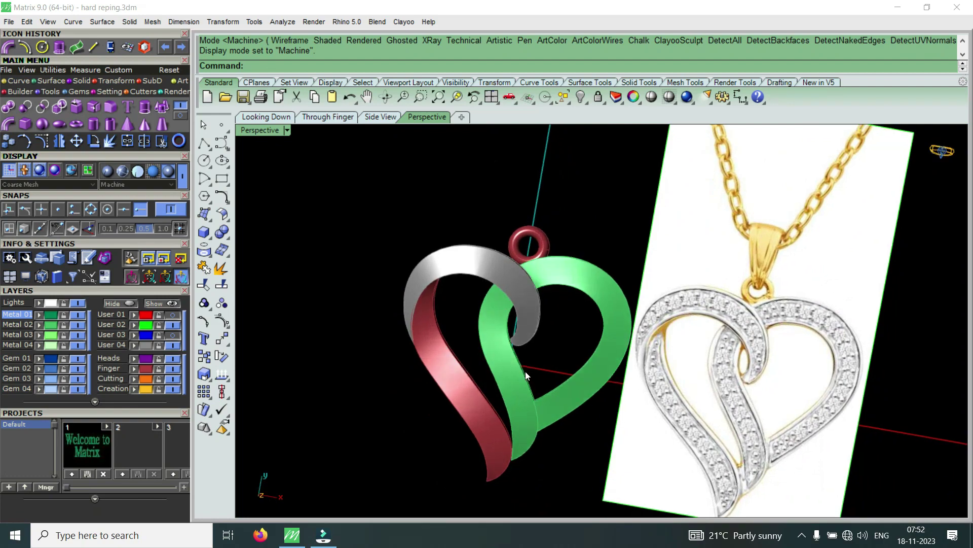
scroll(572, 331, down, 3)
scroll(572, 330, up, 4)
mouse_move(593, 342)
right_down()
mouse_move(619, 335)
mouse_move(571, 321)
mouse_move(610, 244)
mouse_move(474, 252)
mouse_move(504, 386)
mouse_move(530, 337)
mouse_move(530, 365)
right_up()
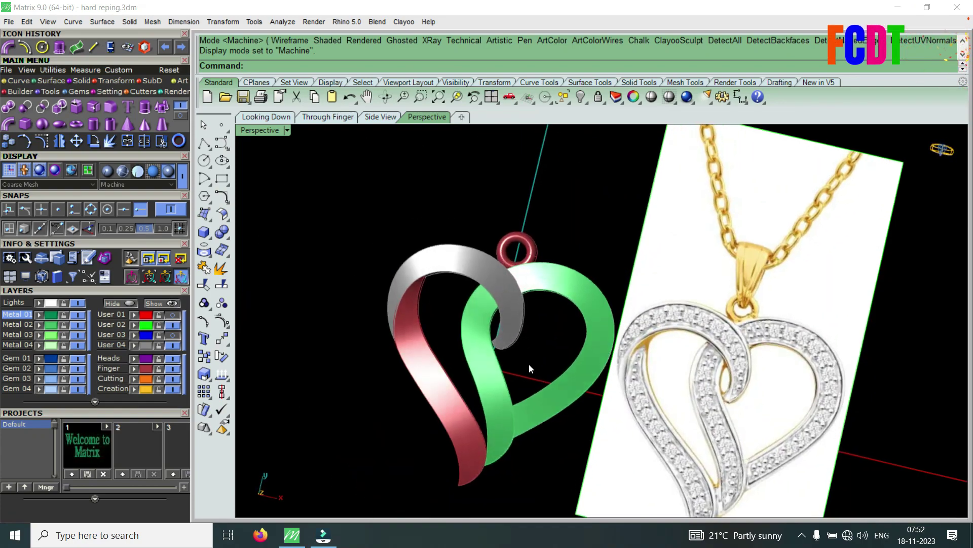
scroll(463, 375, up, 3)
mouse_move(400, 338)
right_down()
mouse_move(413, 303)
mouse_move(354, 272)
mouse_move(577, 268)
mouse_move(580, 315)
mouse_move(787, 311)
mouse_move(830, 335)
mouse_move(489, 404)
mouse_move(474, 350)
mouse_move(605, 293)
mouse_move(602, 220)
mouse_move(615, 324)
mouse_move(533, 174)
mouse_move(435, 189)
mouse_move(424, 208)
right_up()
scroll(412, 303, up, 3)
scroll(632, 310, up, 3)
mouse_move(634, 297)
right_down()
mouse_move(645, 348)
mouse_move(513, 245)
mouse_move(659, 348)
mouse_move(561, 304)
mouse_move(518, 248)
right_up()
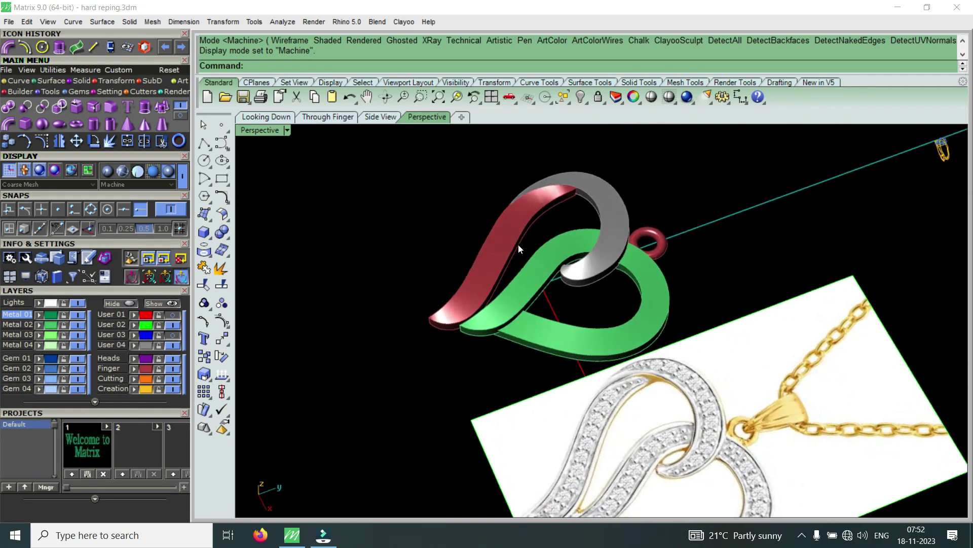
right_drag(632, 281, 634, 355)
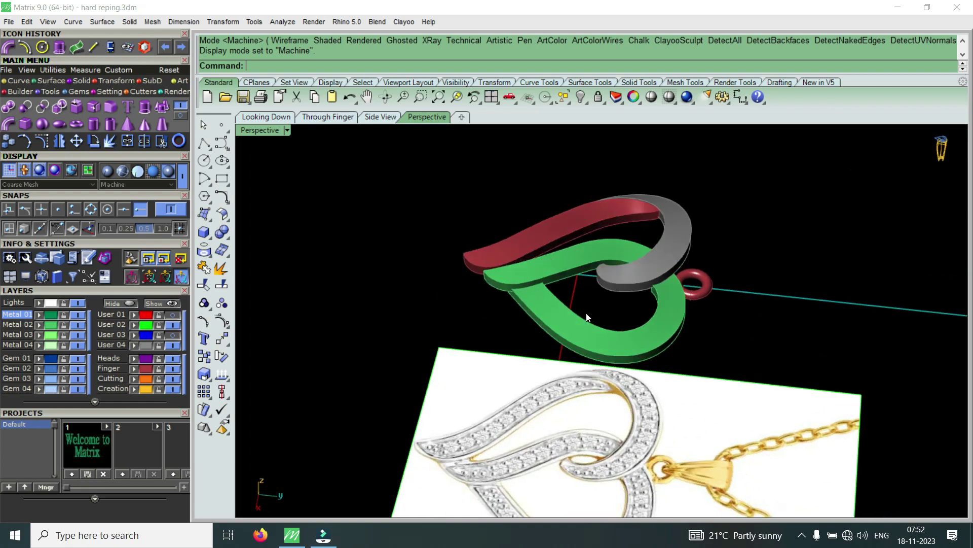
scroll(634, 362, up, 3)
click(633, 362)
Select the green and grey bands and rotate them slightly in the Side view
shift+click(585, 217)
mouse_move(585, 217)
right_down()
mouse_move(597, 184)
mouse_move(592, 162)
mouse_move(463, 162)
right_up()
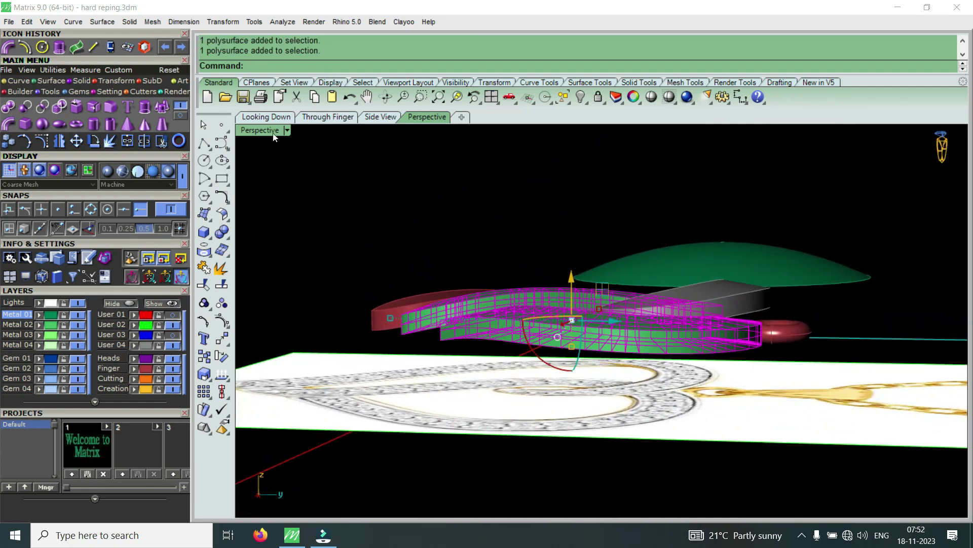
double_click(269, 130)
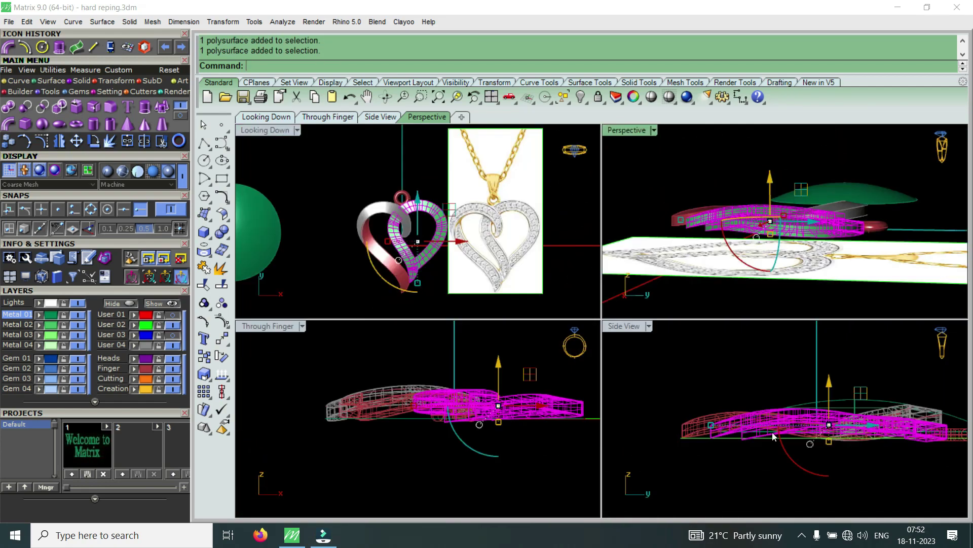
click(91, 142)
click(894, 444)
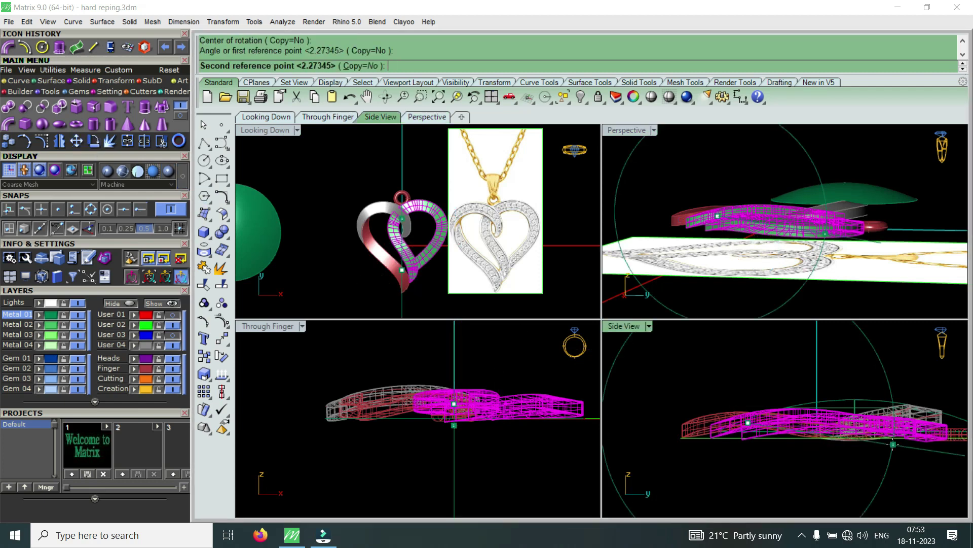
click(898, 440)
Maximize the Perspective view and orbit around the pendant
double_click(620, 130)
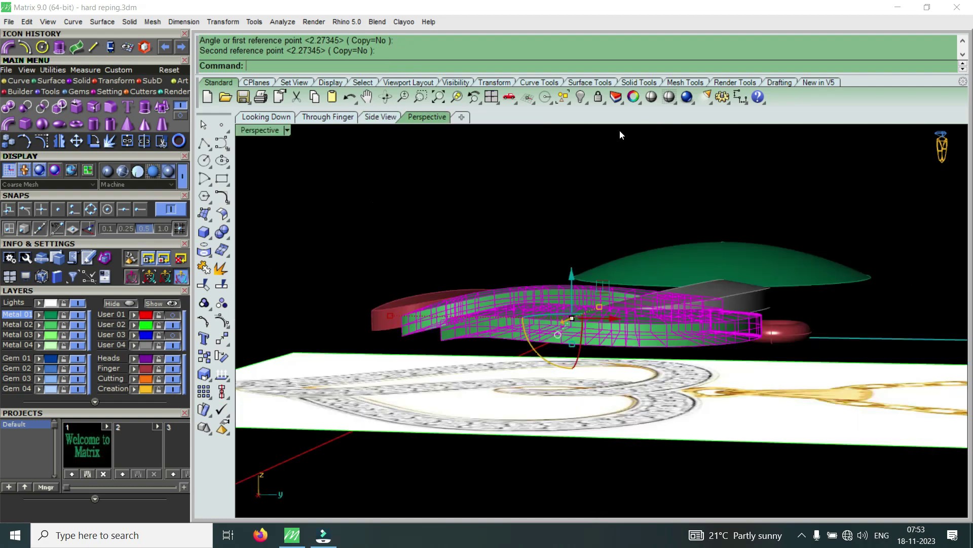
mouse_move(667, 329)
right_down()
mouse_move(620, 279)
mouse_move(653, 413)
right_up()
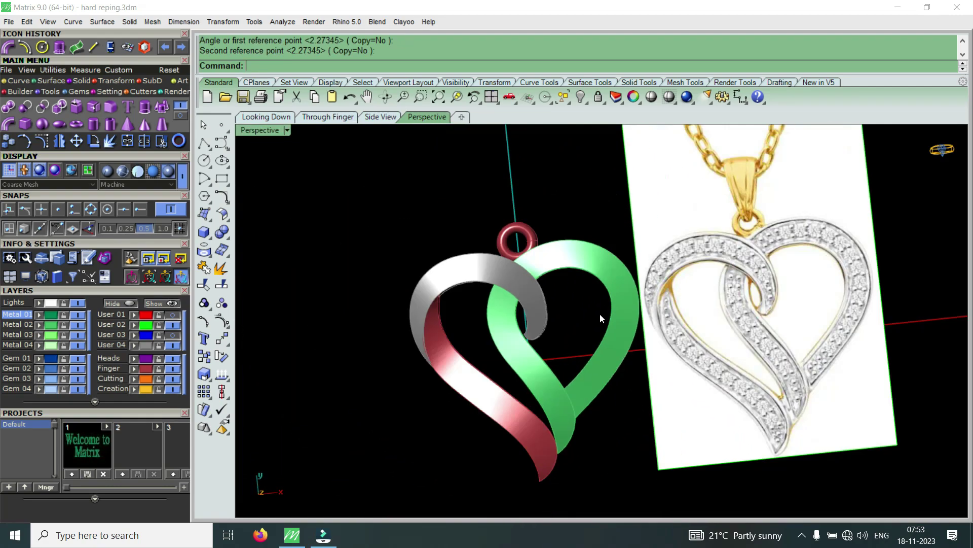
right_drag(600, 314, 581, 321)
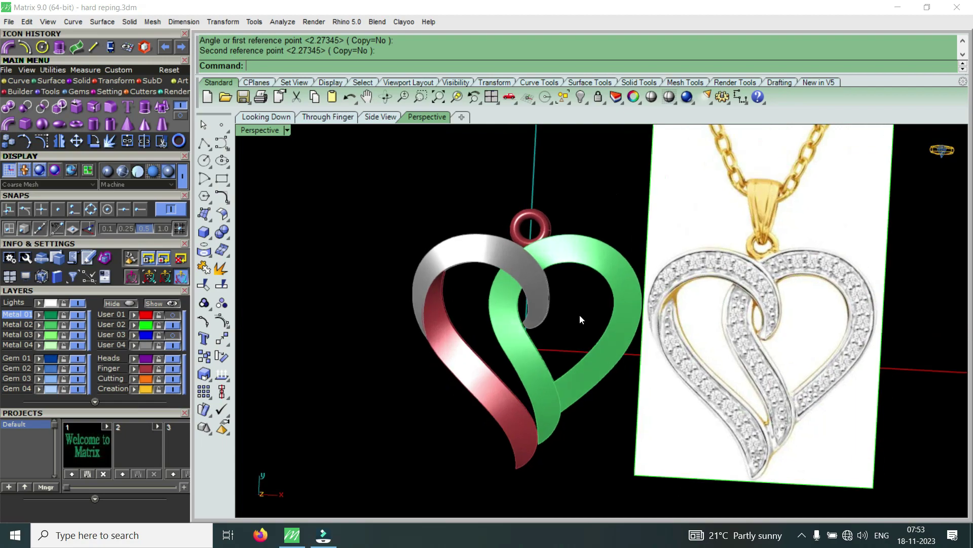